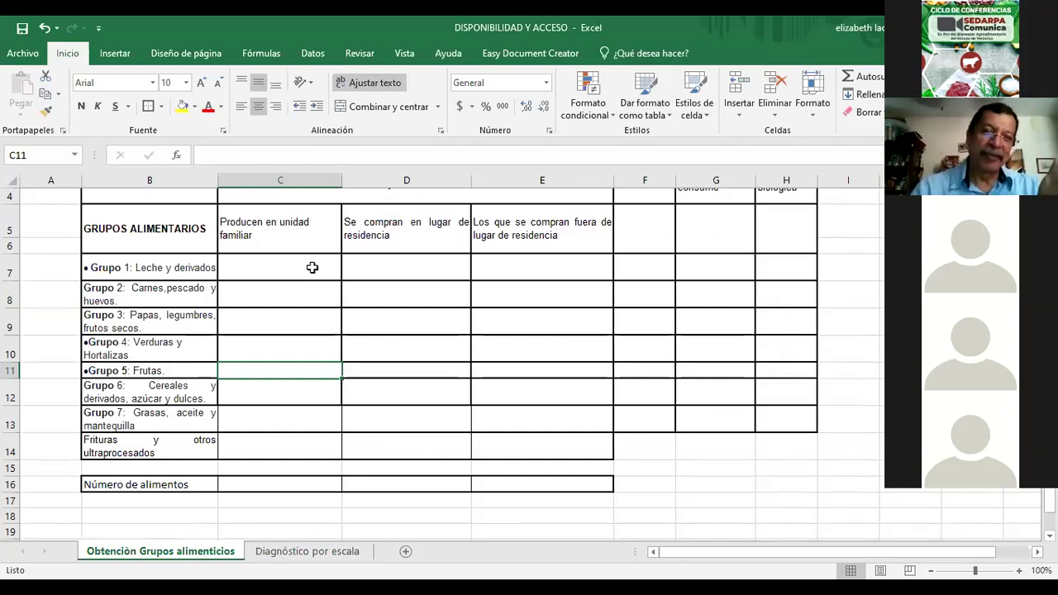
- In the family-unit production column, enter "LECHE," for Grupo 1 and "LIMON, LIMAS, NARANJAS, JINICUL , GUAYABAS" for Grupo 5
click(315, 264)
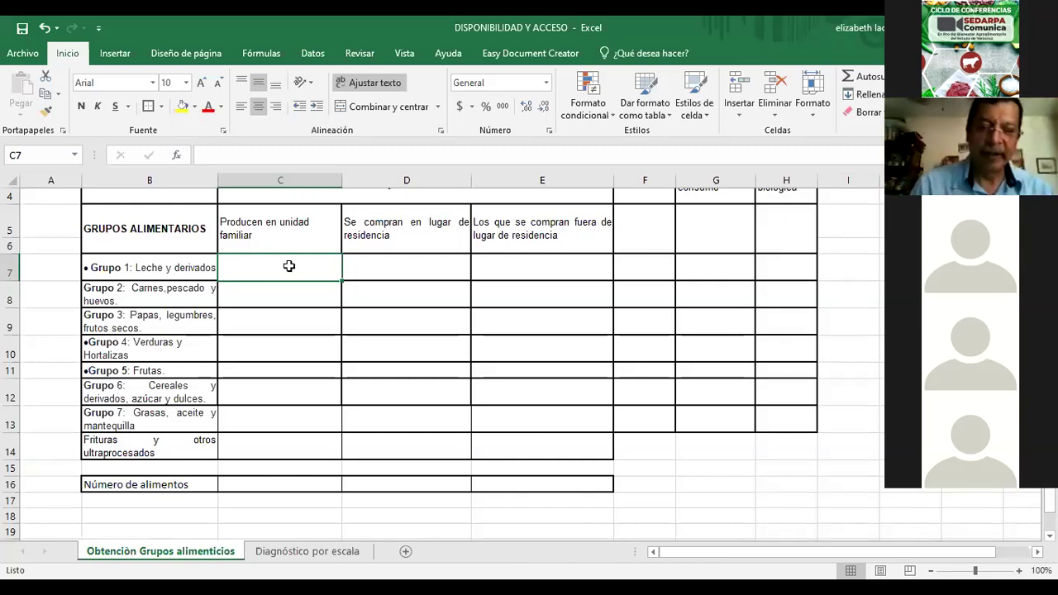
text(LECHE,)
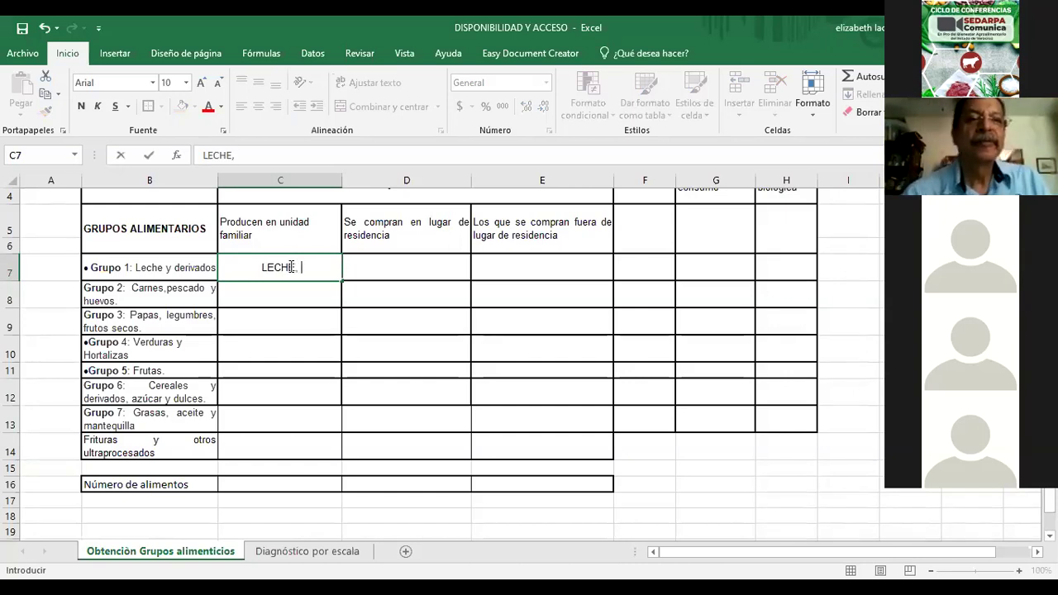
click(296, 372)
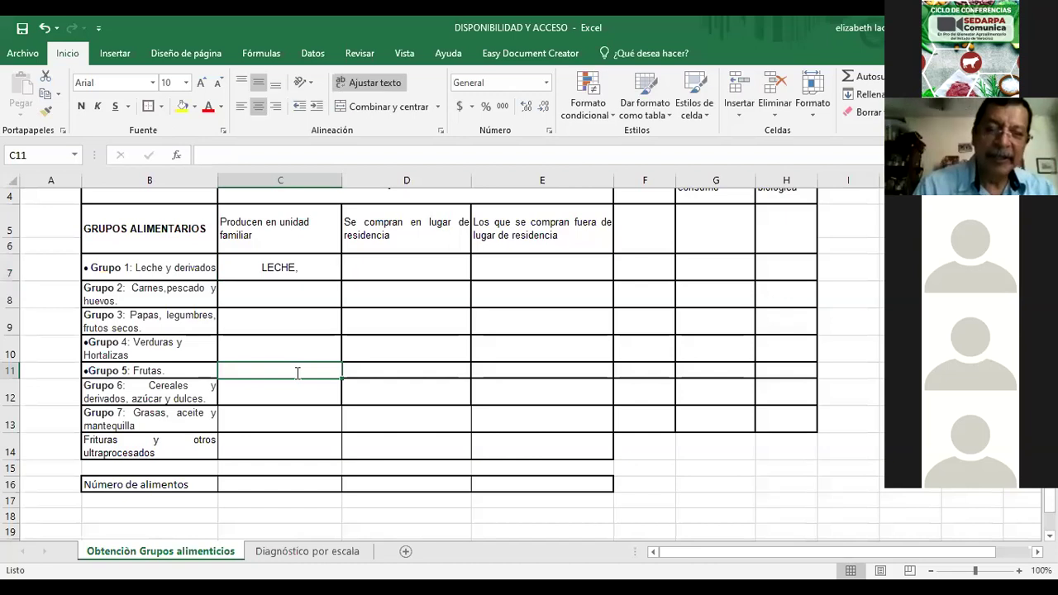
text(LI)
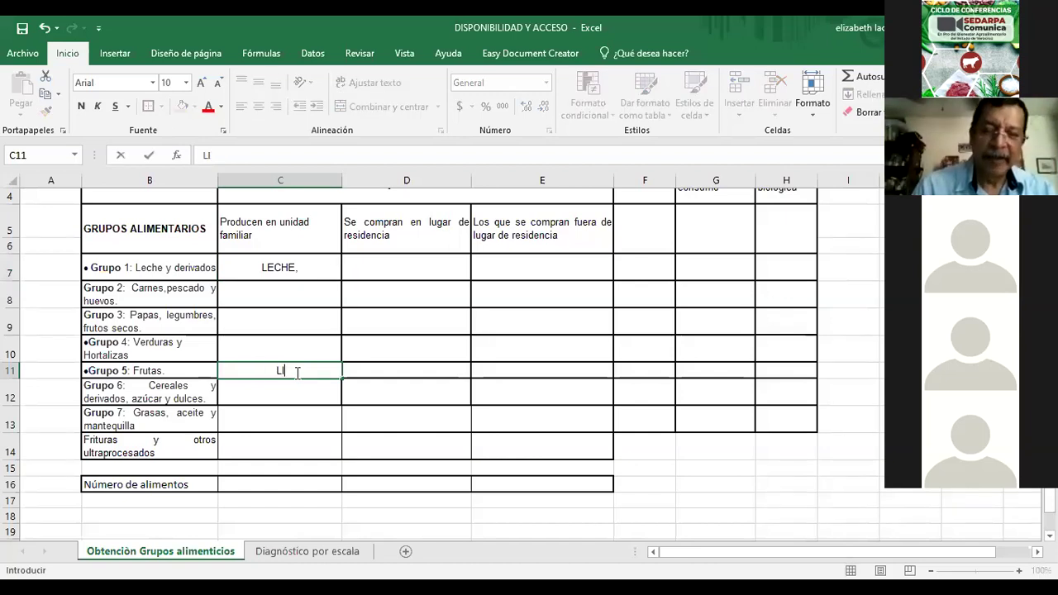
text(MON,)
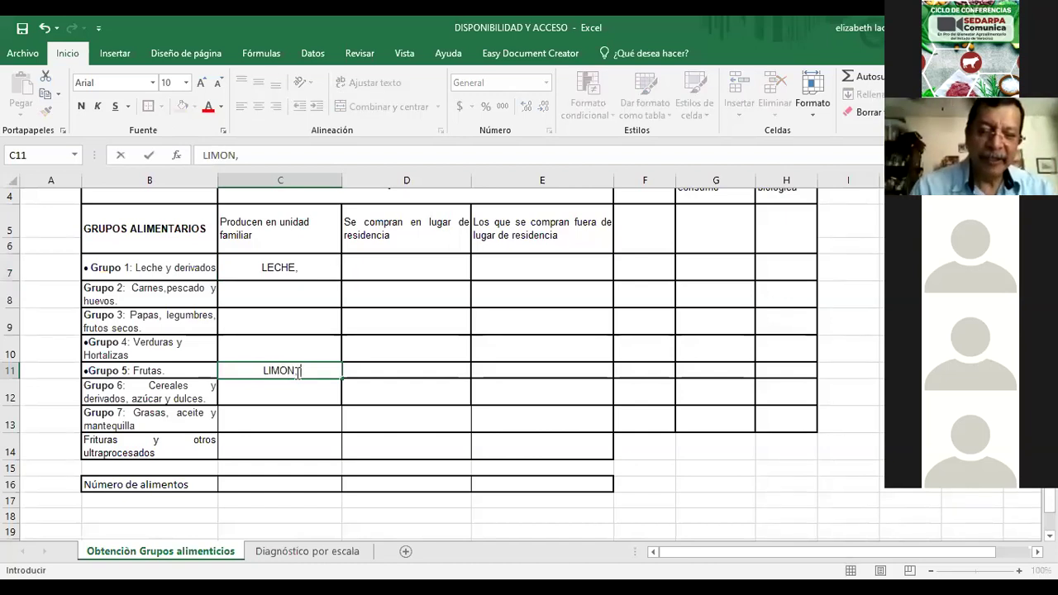
text( LIMAS, )
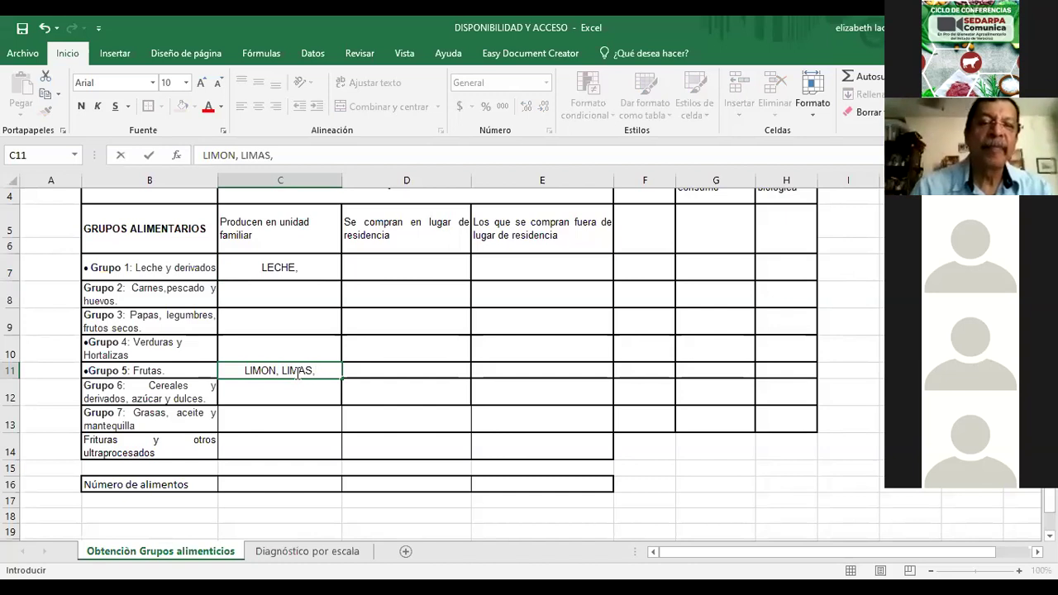
text(NARA)
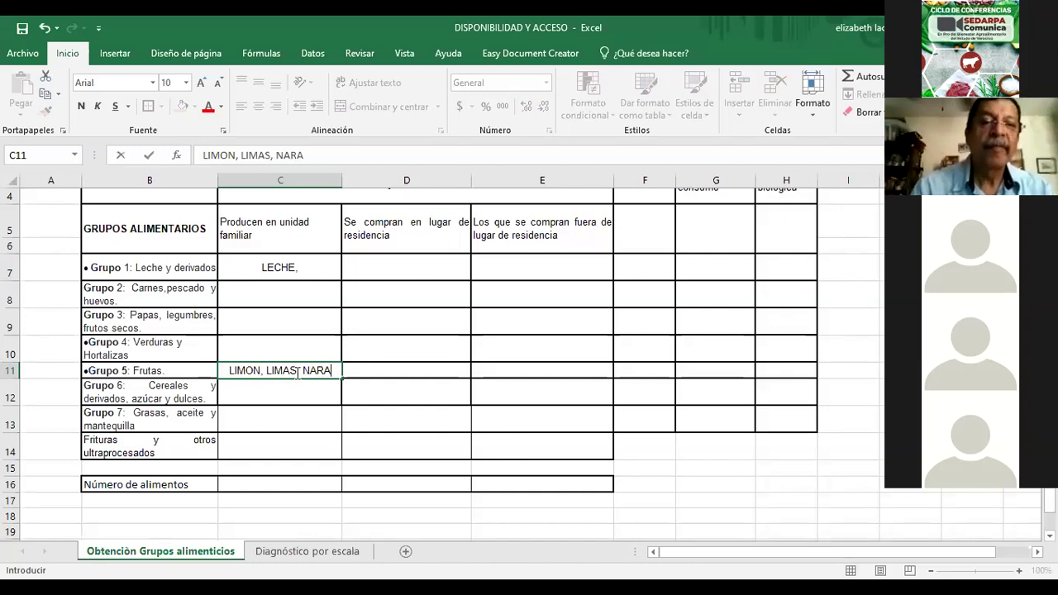
text(NJAS)
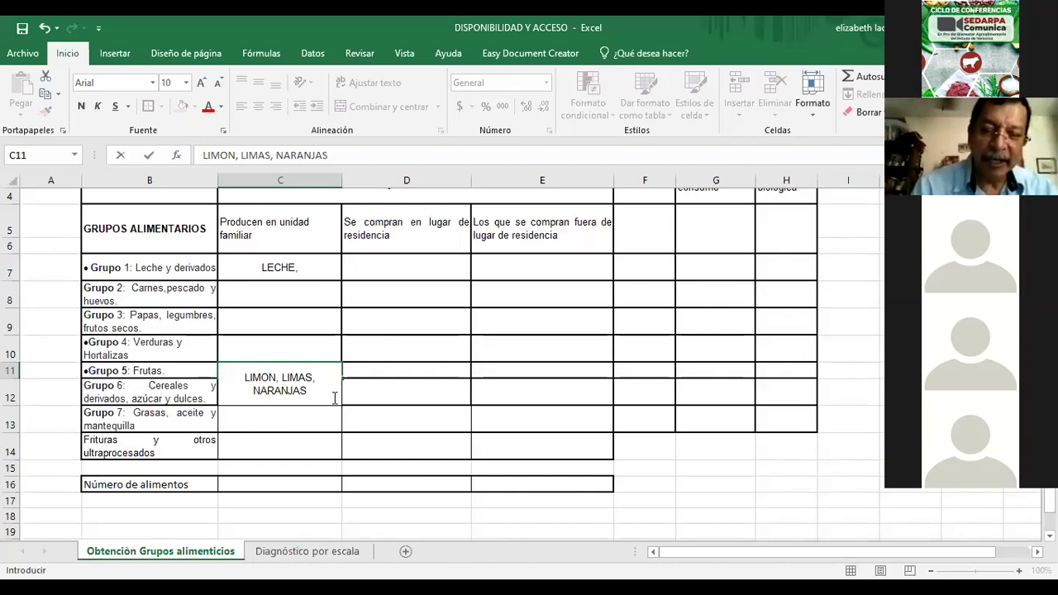
text(, JINICUL)
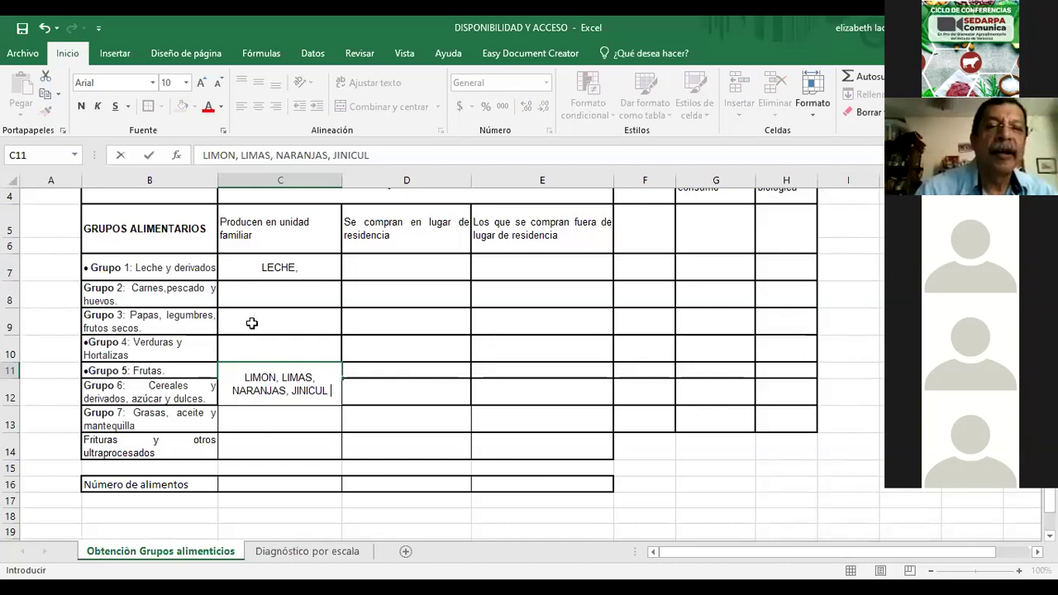
text( ,)
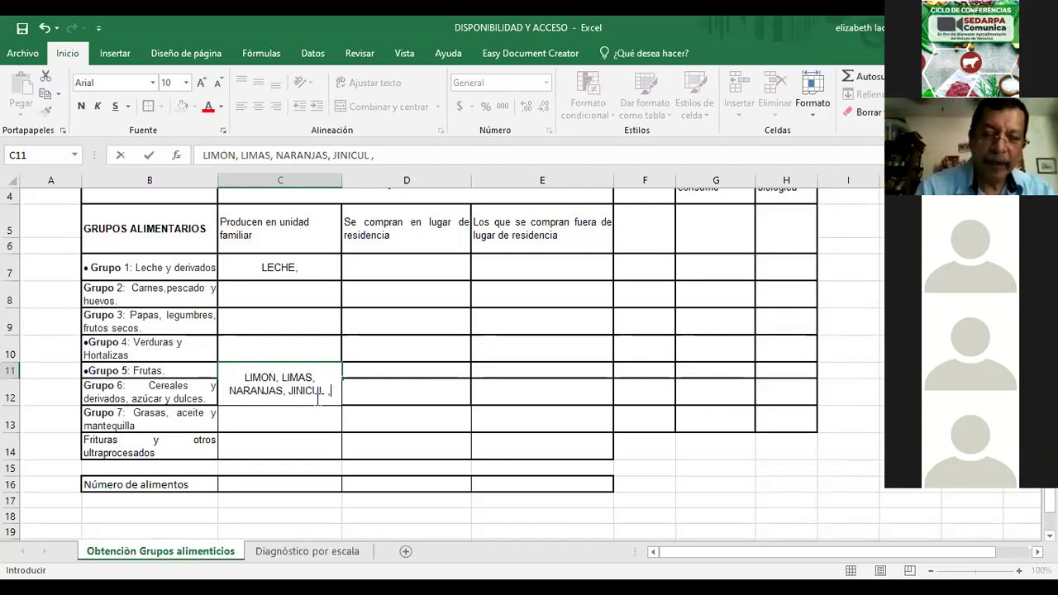
text( GUAYABAS)
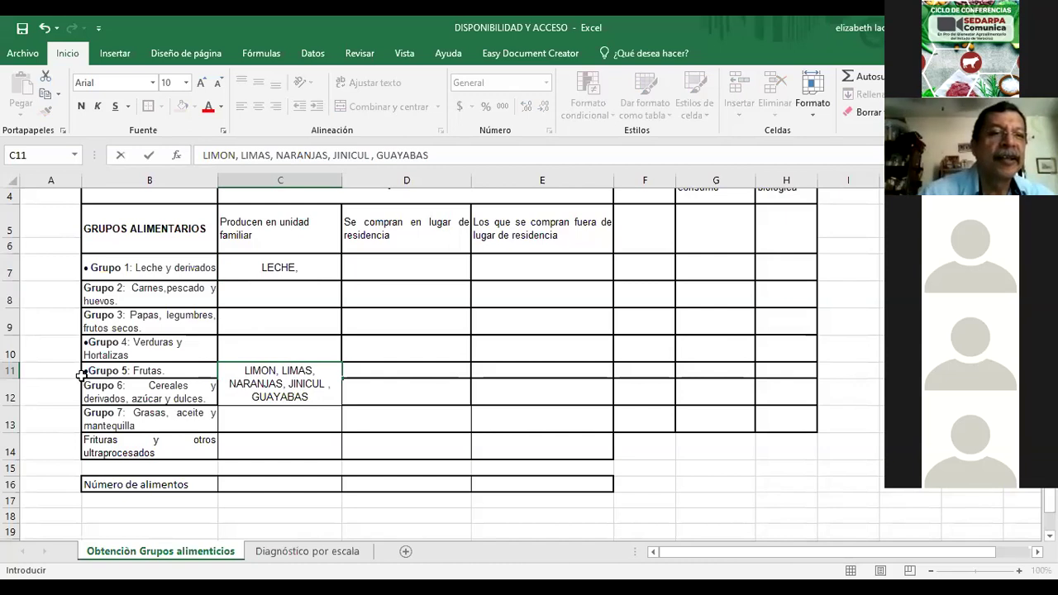
click(12, 373)
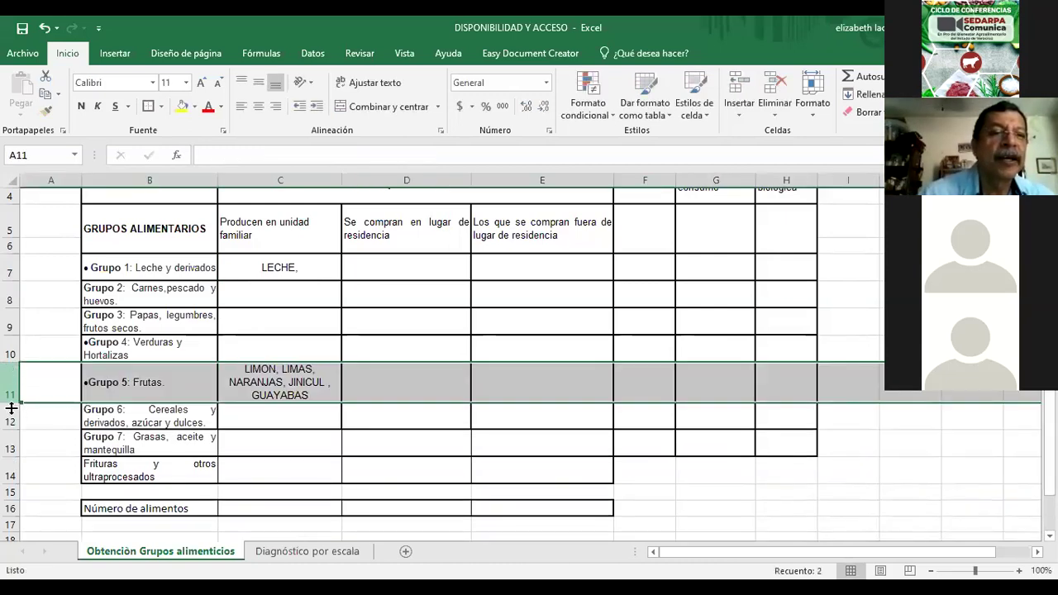
- Enter "MAIZ, CAÑA," as the cereals and sugars produced by the family unit in the Grupo 6 row
click(289, 419)
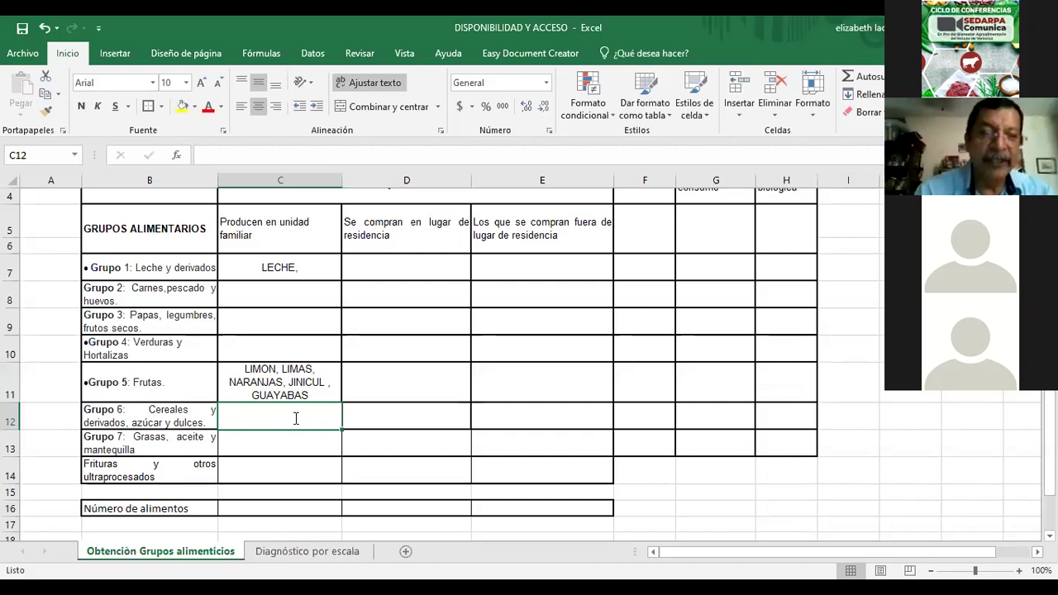
text(MAIZ,)
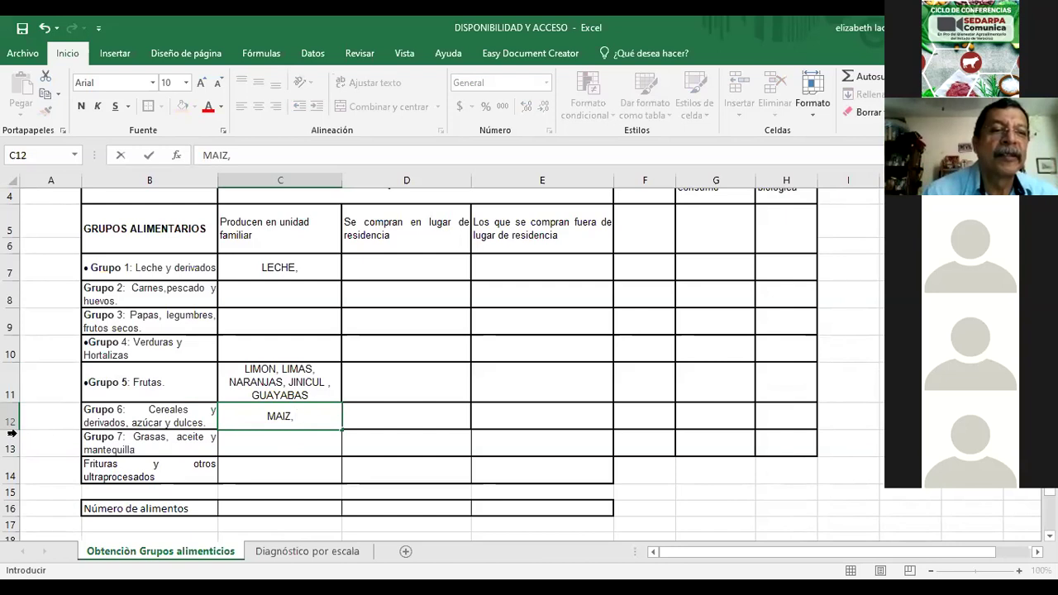
click(305, 417)
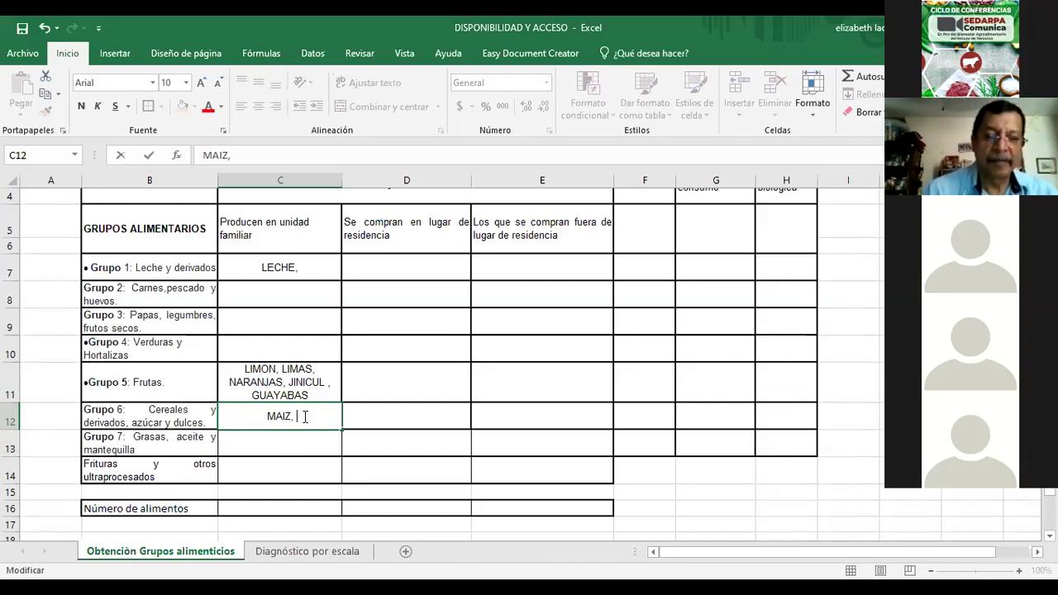
text(CAÑA,)
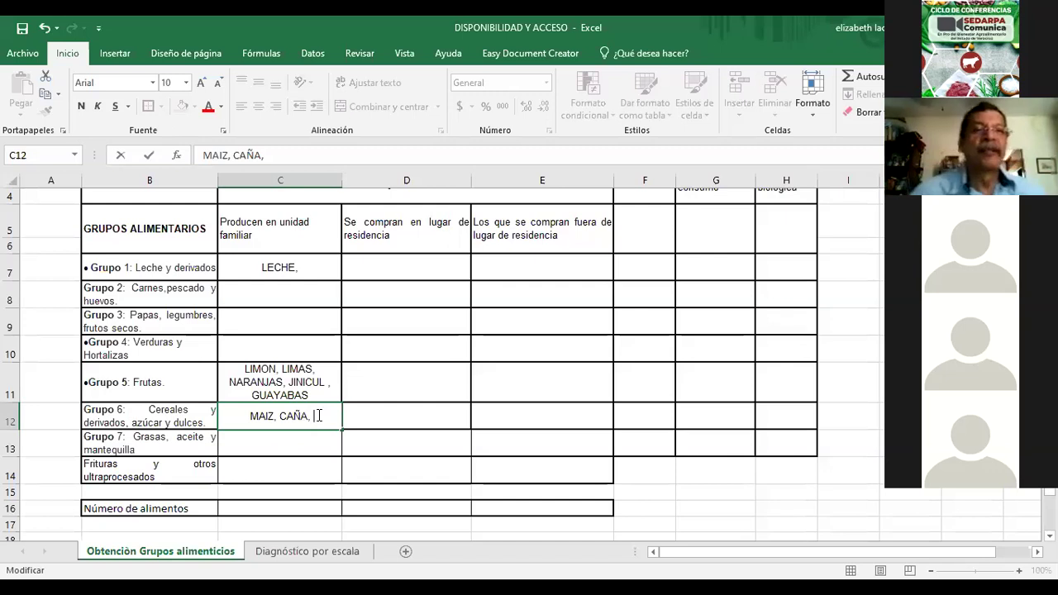
- Enter "CHICHAROS, HABAS, ALFALFA , PAPA" in the family-unit production cell for Grupo 3
click(307, 318)
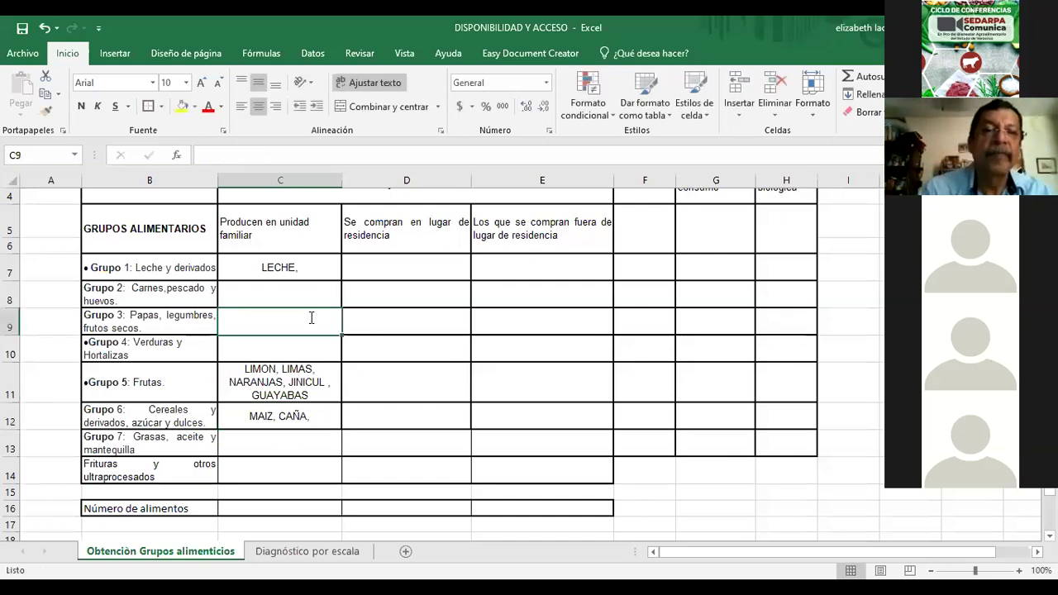
text(CHICHAR)
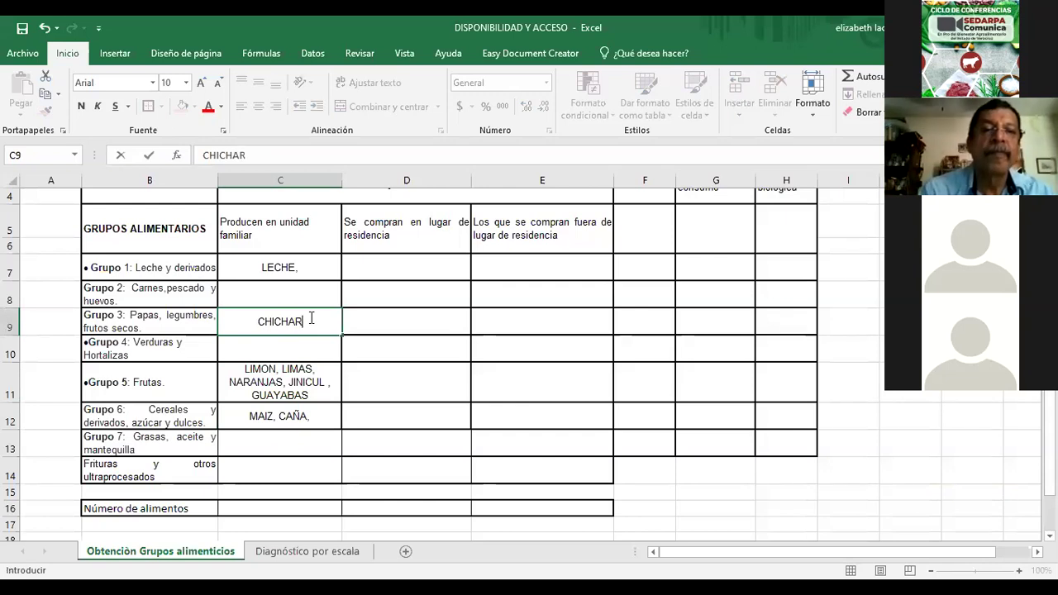
text(OS, HABS)
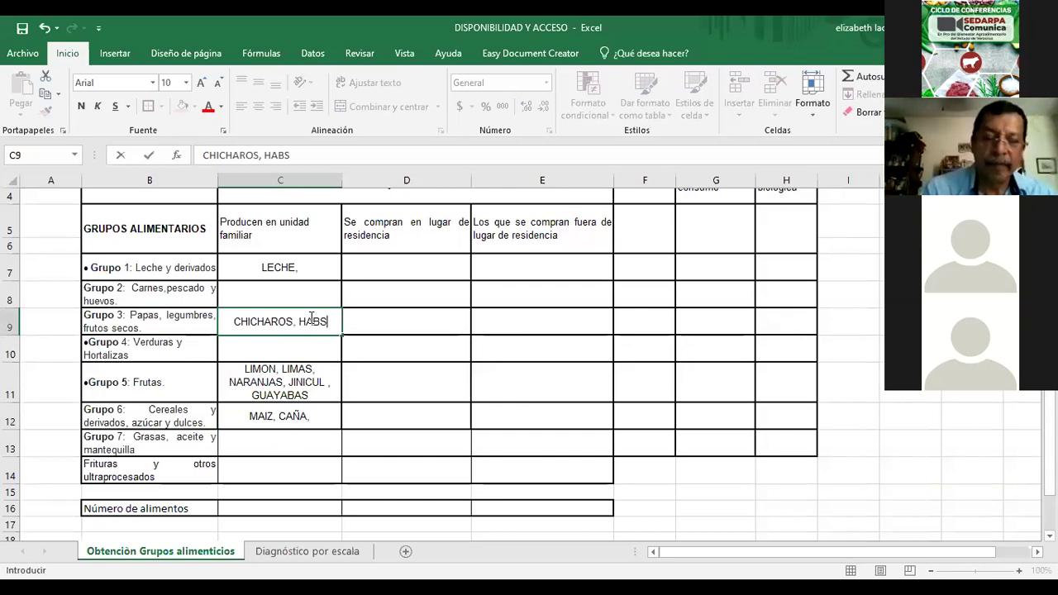
key(BackSpace)
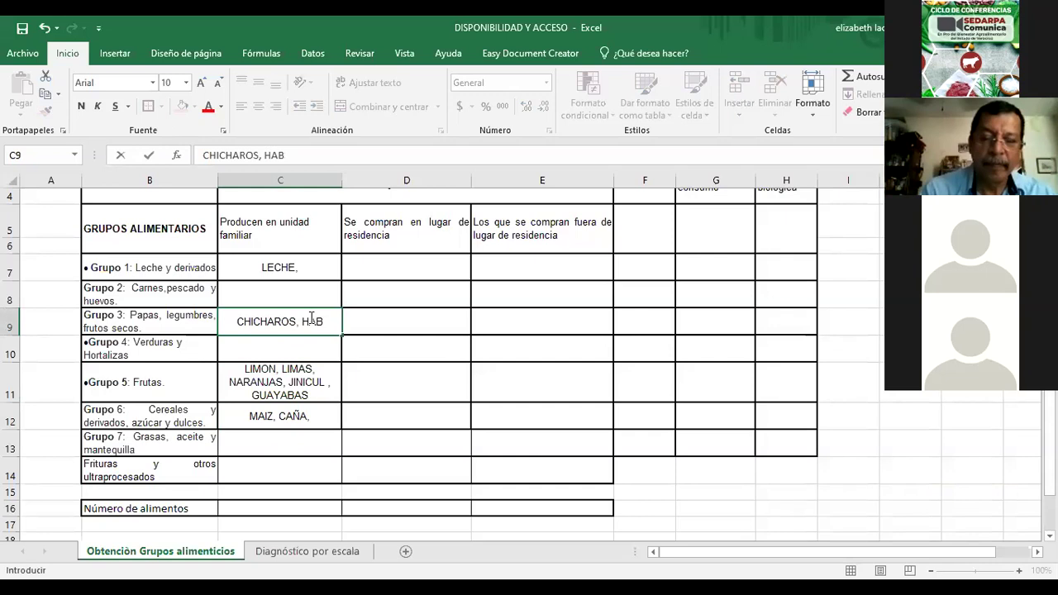
text(A,S)
key(BackSpace)
key(BackSpace)
text(S, ALFALFA)
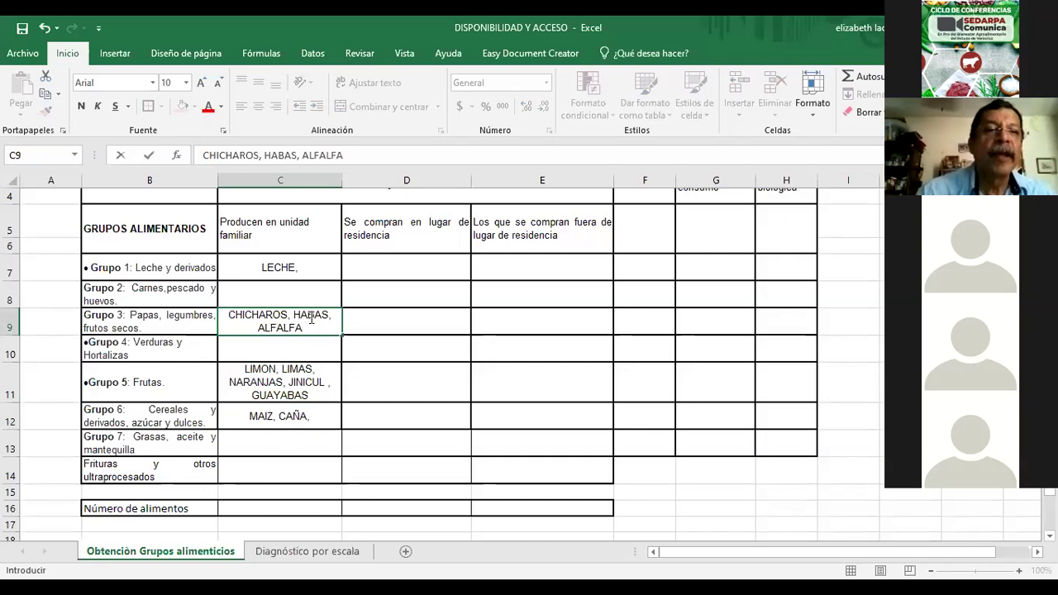
text( , PAPA)
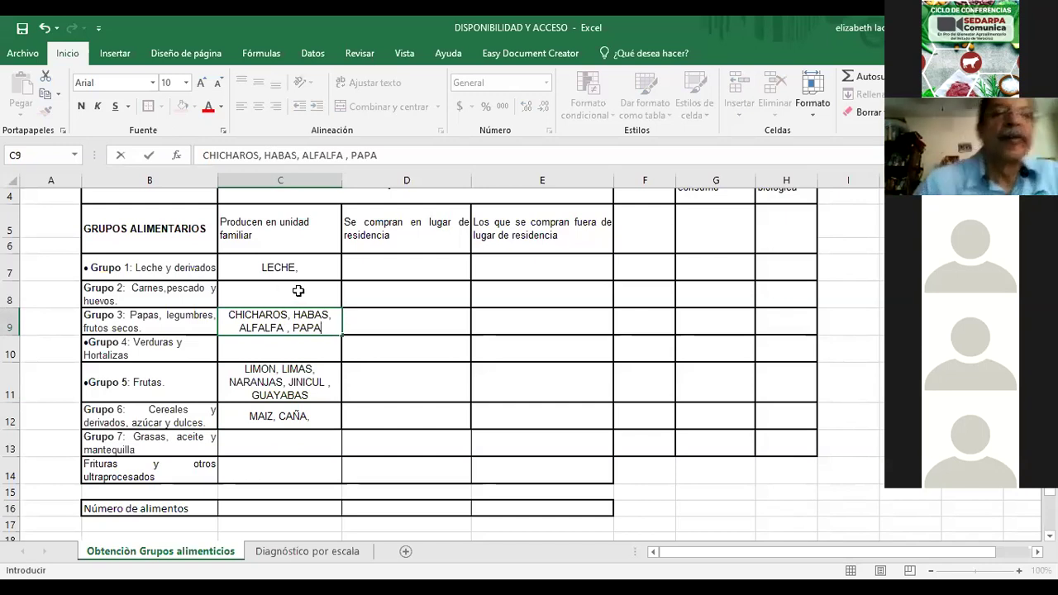
- In the family-unit production column, enter "HUEVOS," for Grupo 2 and "CALABACITA," for Grupo 4
click(298, 291)
text(HUEVO)
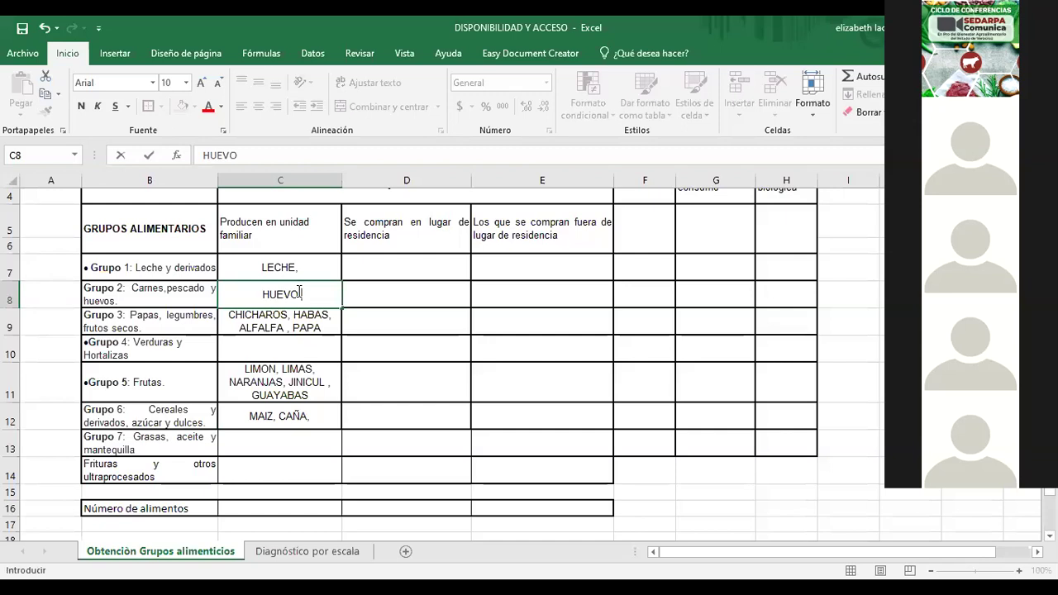
text(S,)
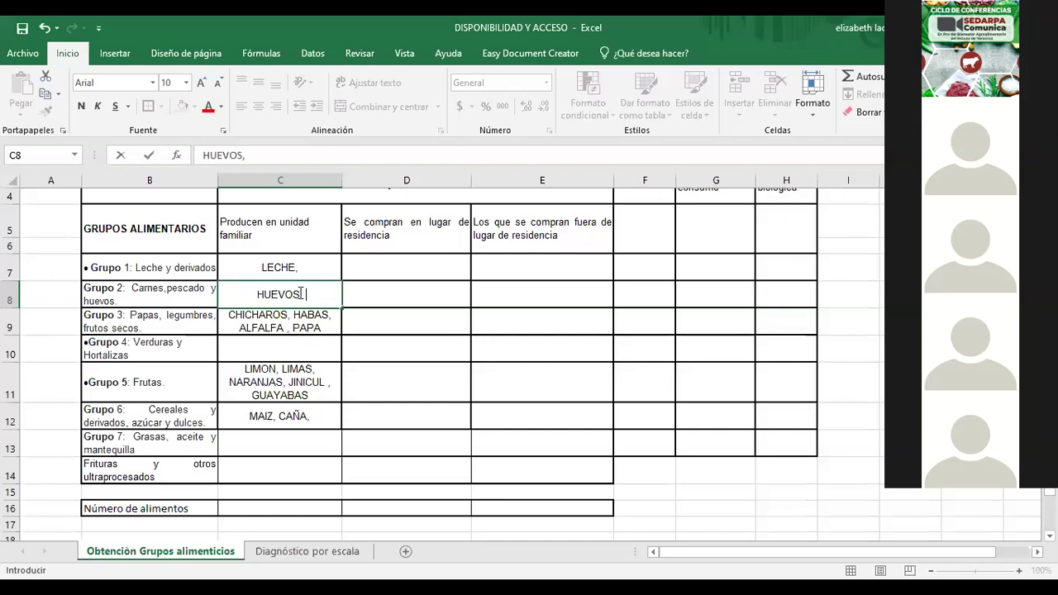
click(273, 349)
text(CALABACITA,)
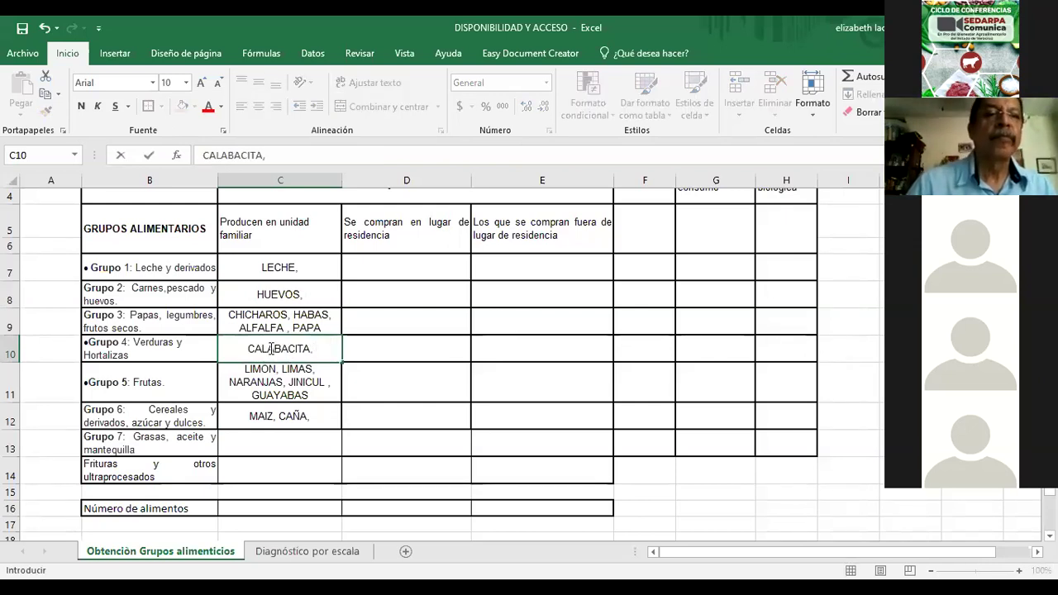
- Append "CARNE RES, PUERCO" after the eggs in the Grupo 2 family-unit production cell
click(313, 296)
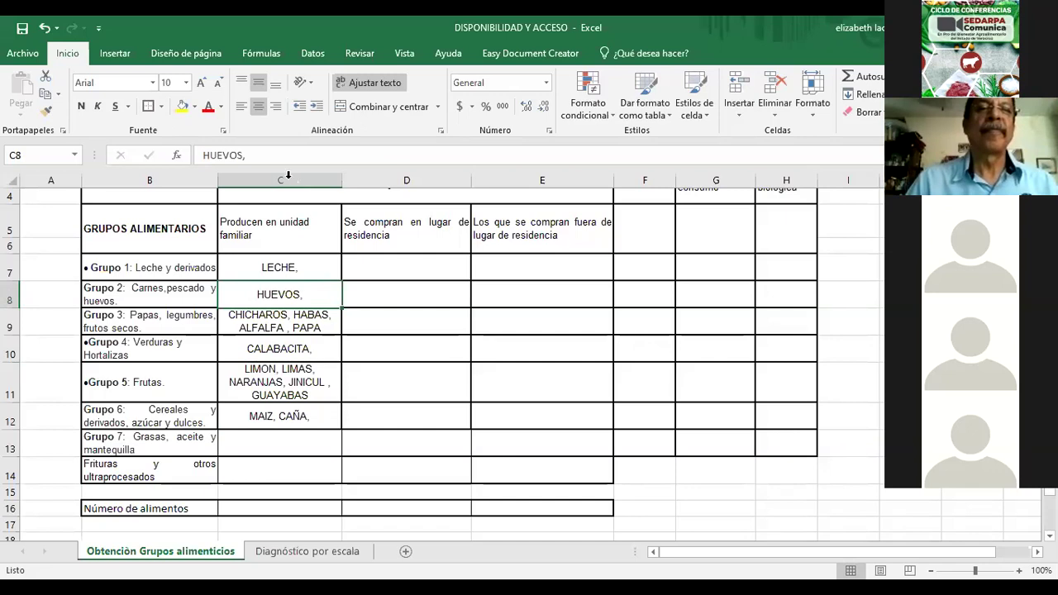
click(282, 154)
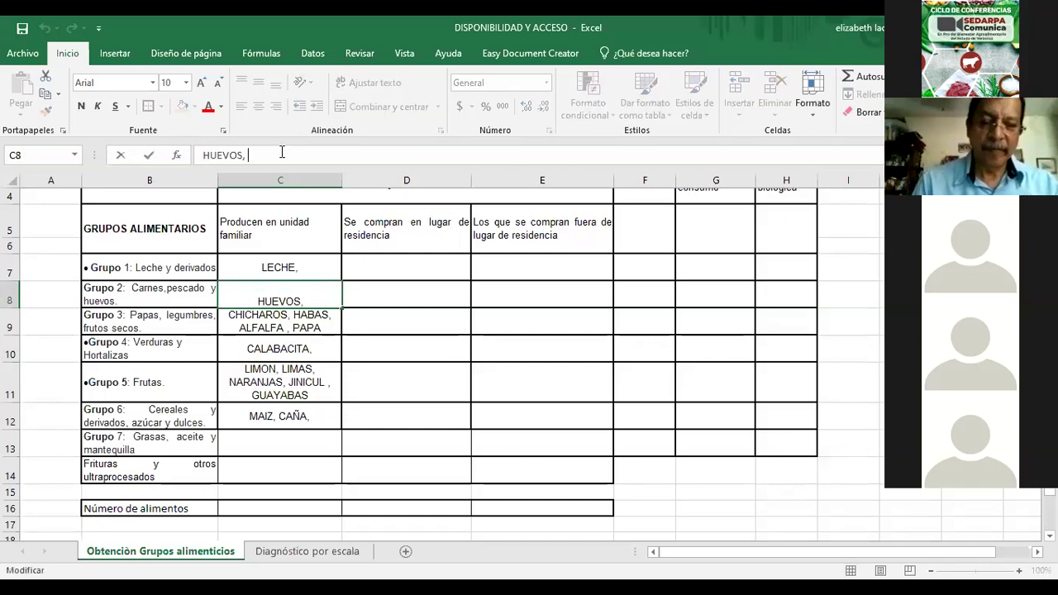
text(CARNE)
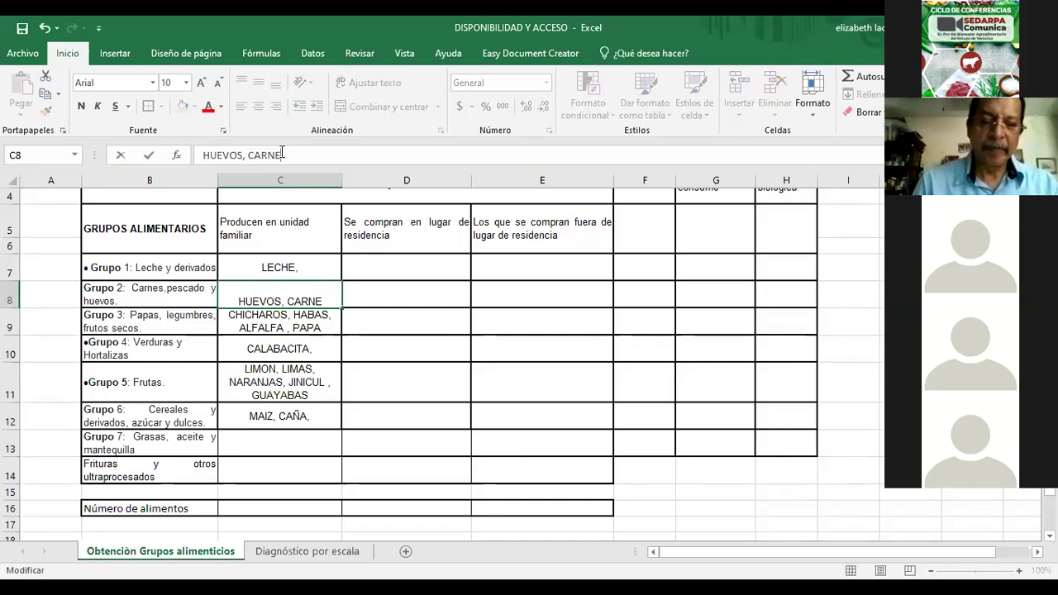
text( RES, )
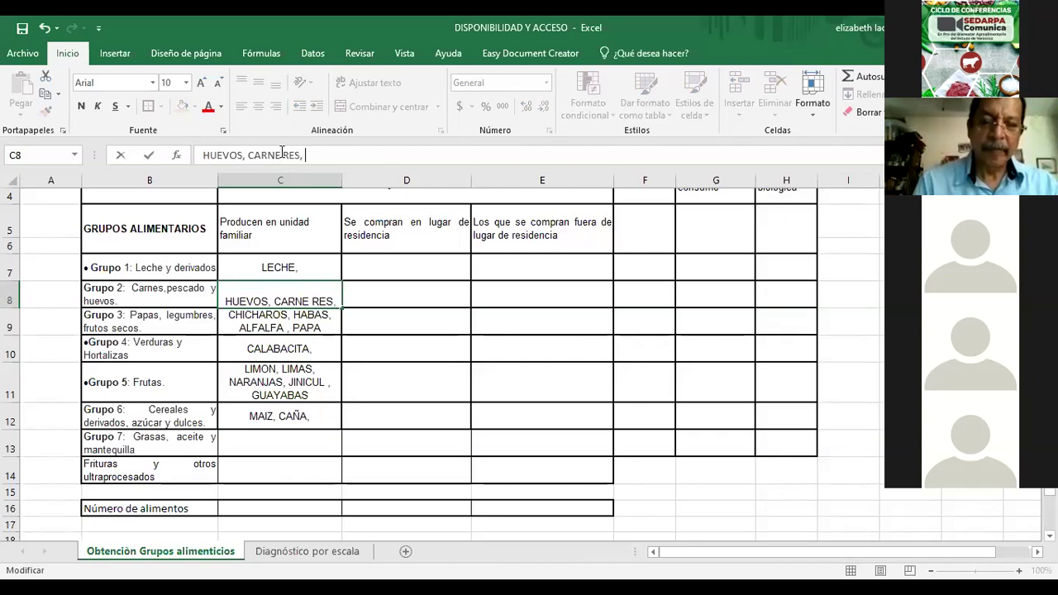
text(PUERCO)
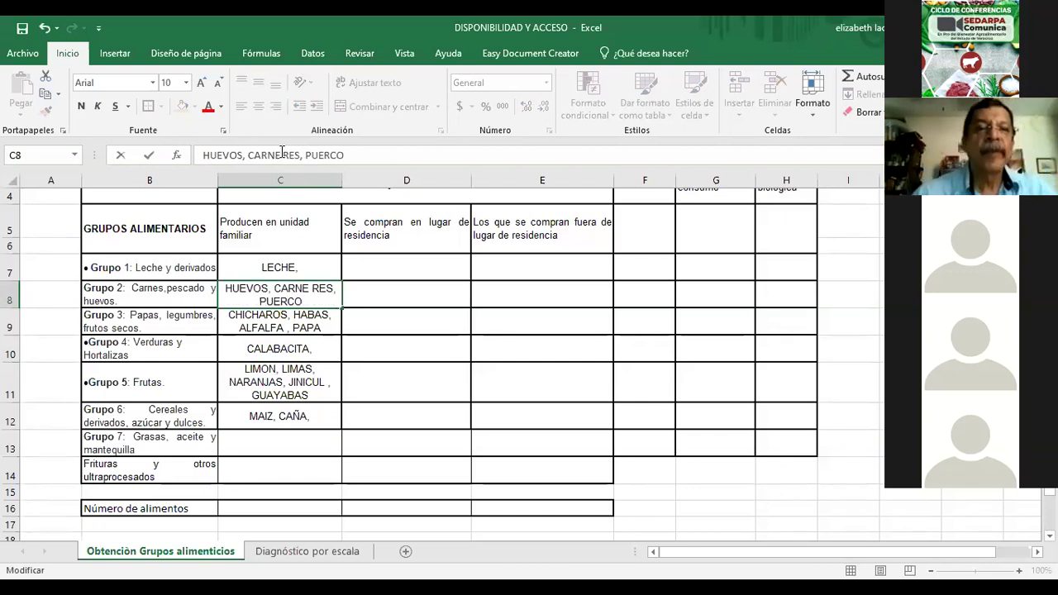
- Append "PIPIAN," to the vegetables listed in the Grupo 4 family-unit production cell
click(312, 352)
click(289, 155)
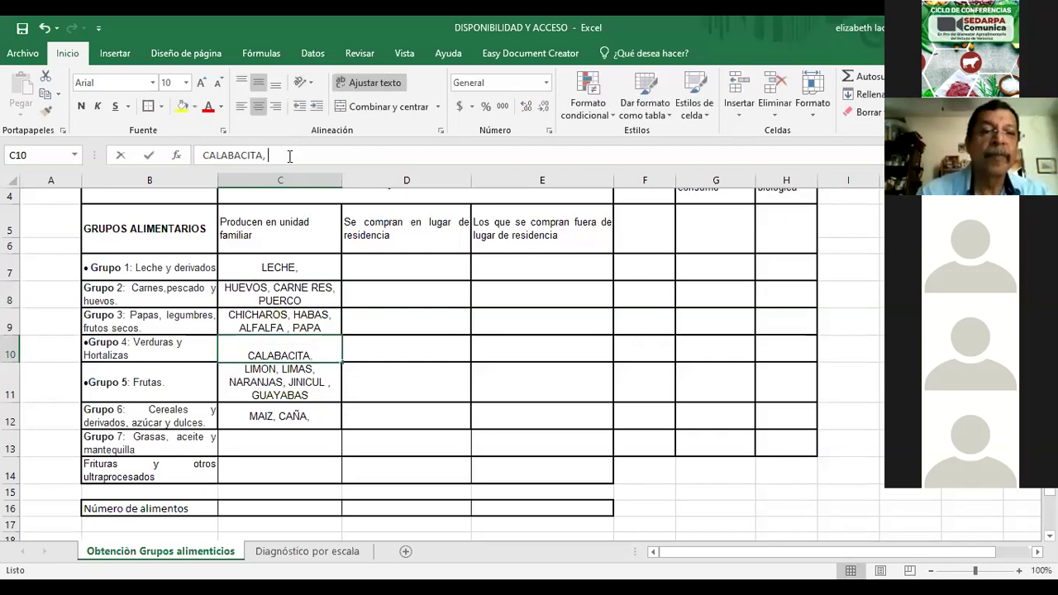
text(PIPIAN,)
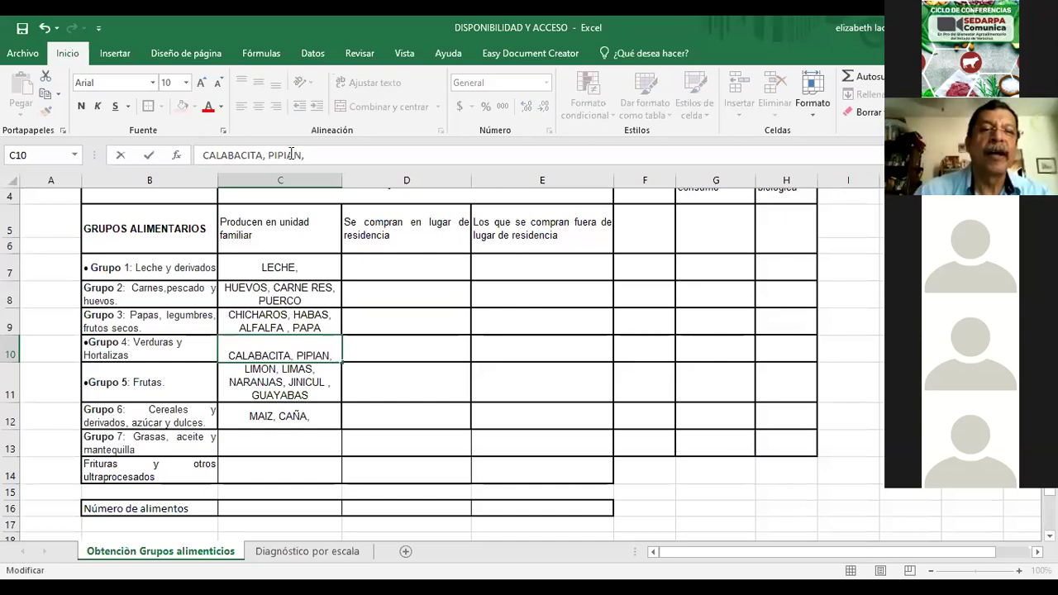
- Append ", CACAHUATES, PIÑON," to the foods listed in the Grupo 3 family-unit production cell
click(307, 326)
click(406, 153)
text(, CACAHUATES, PI)
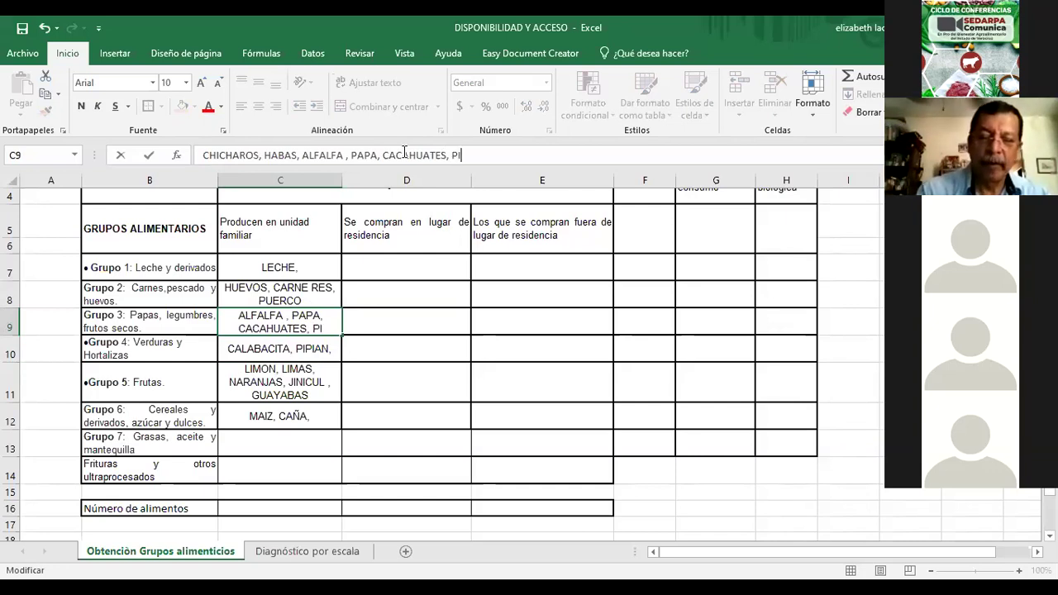
text(ÑON,)
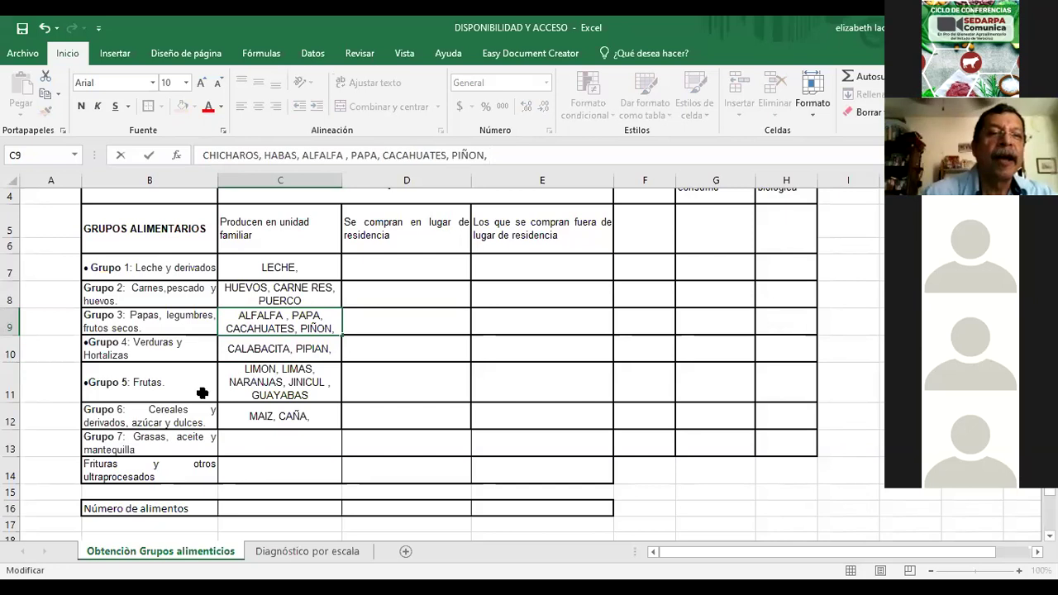
click(304, 362)
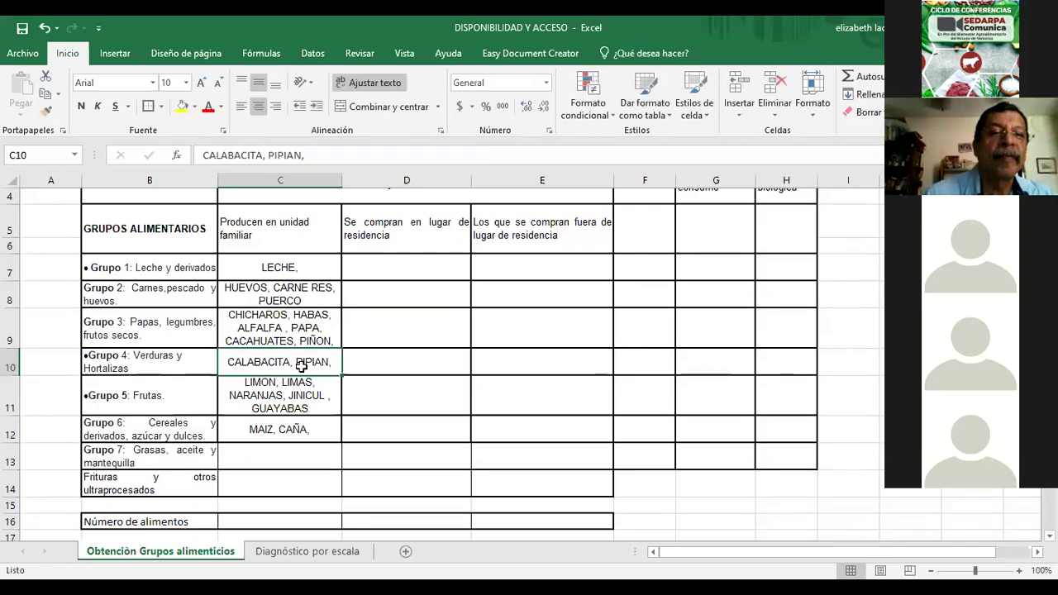
- Append "HABANERO," to the vegetables listed in the Grupo 4 family-unit production cell
click(339, 157)
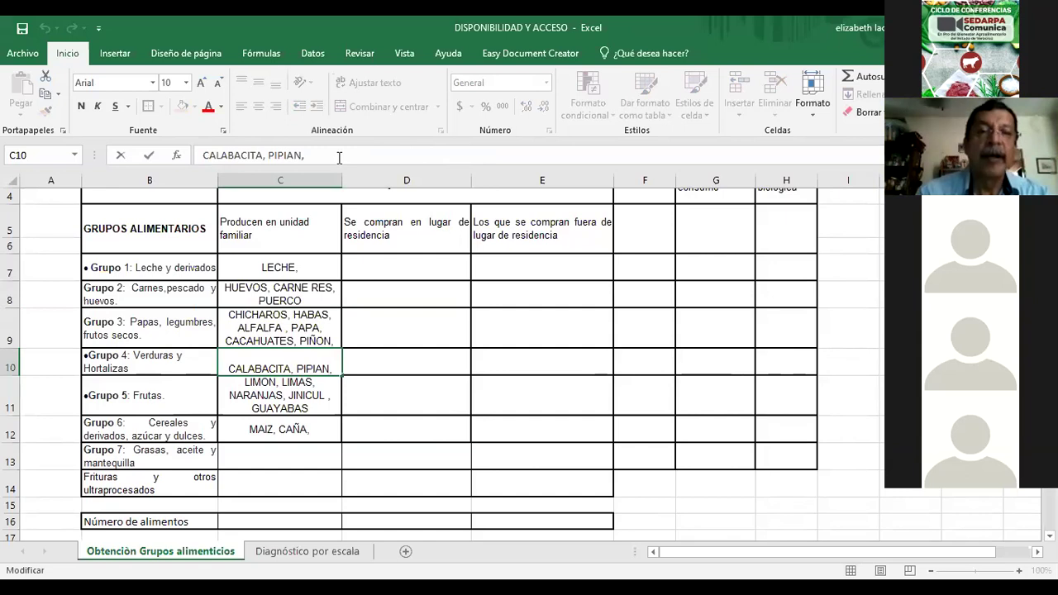
text(HABENR)
key(BackSpace)
key(BackSpace)
key(BackSpace)
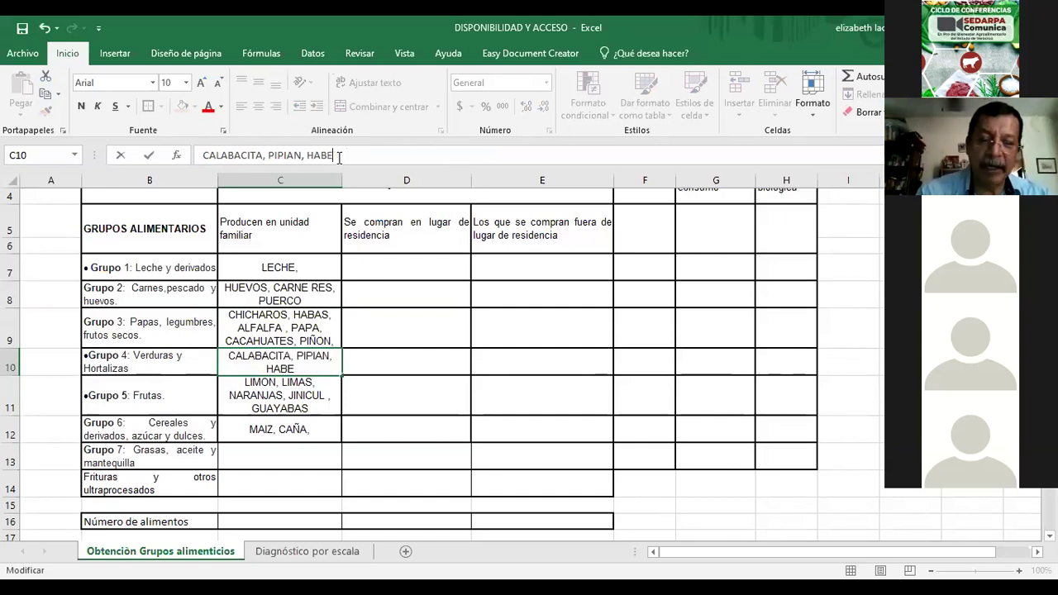
text(ANR)
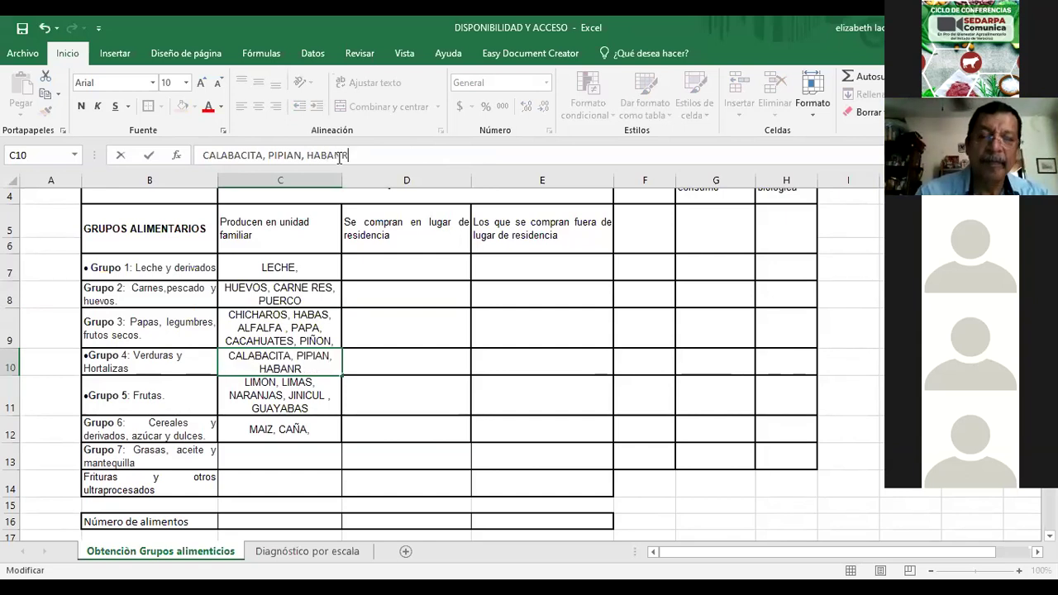
key(BackSpace)
text(ERO,)
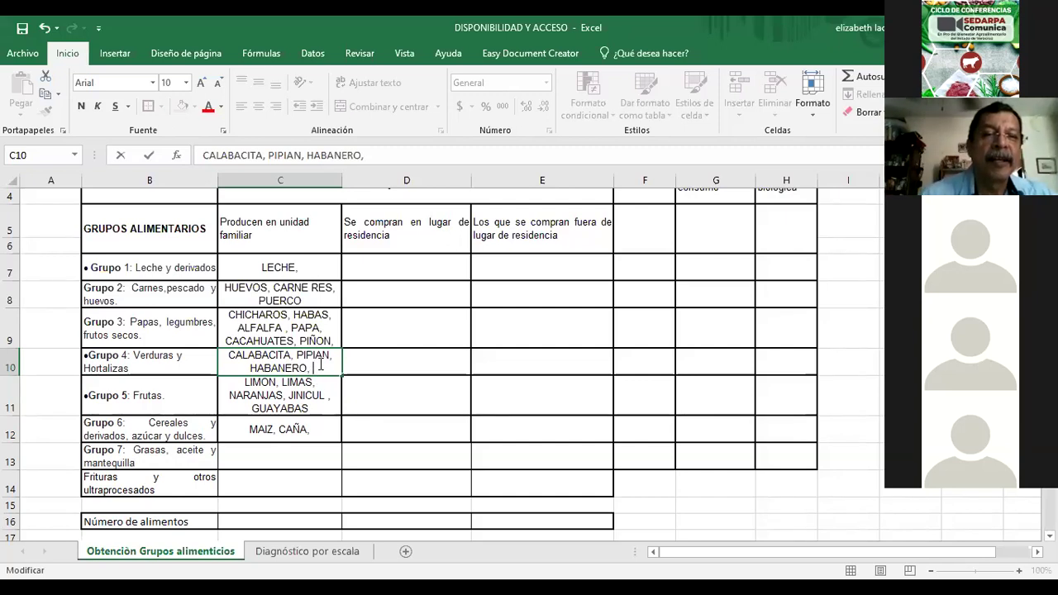
- Append "QUESO, MATEQUILLA, CREMA," after the milk in the Grupo 1 family-unit production cell
click(318, 256)
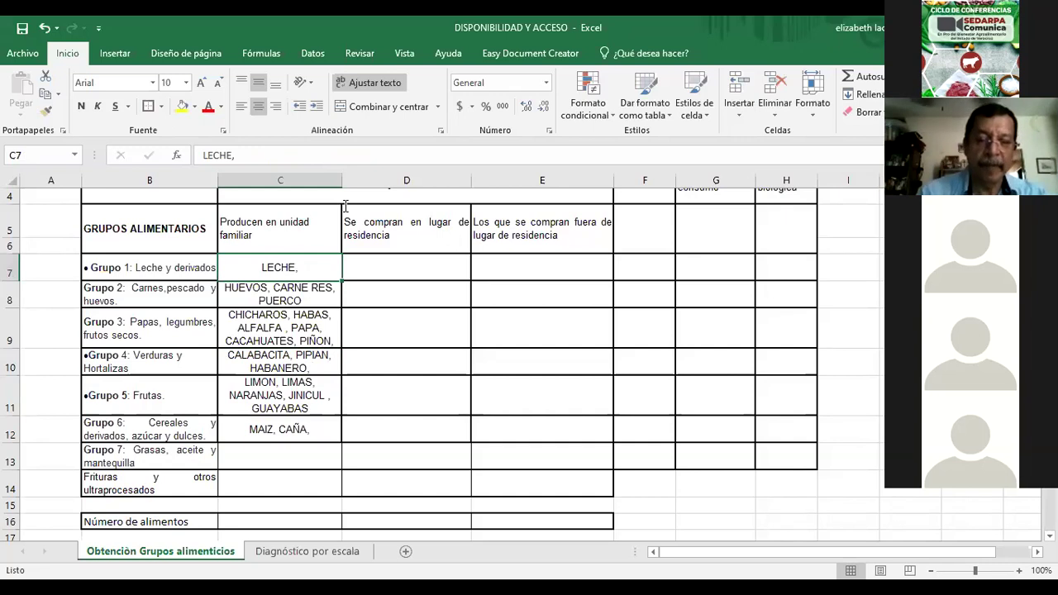
click(291, 158)
text(QUESO, )
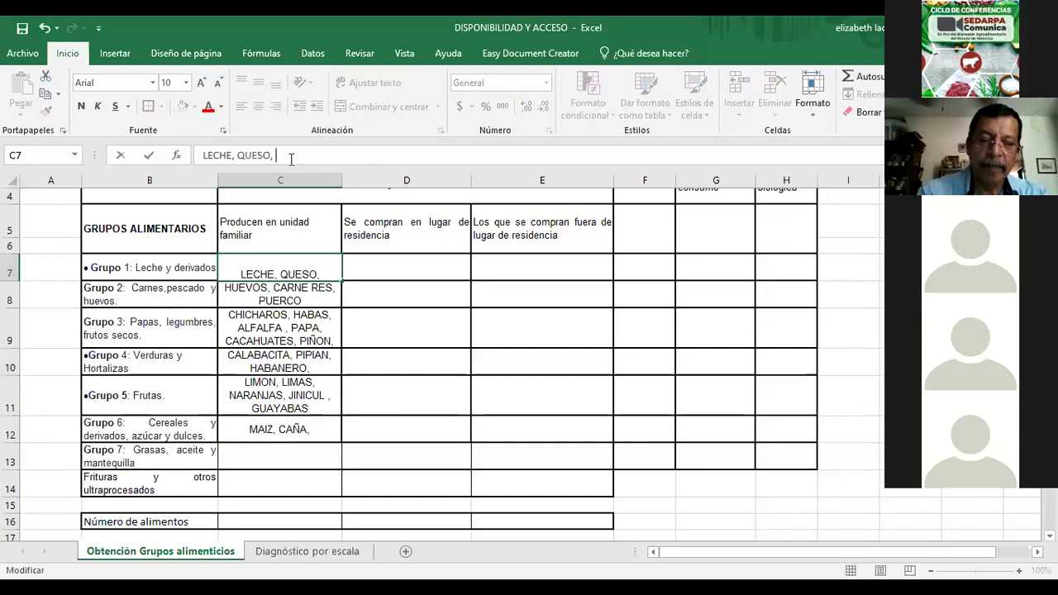
text(MATEQUILLA, CR)
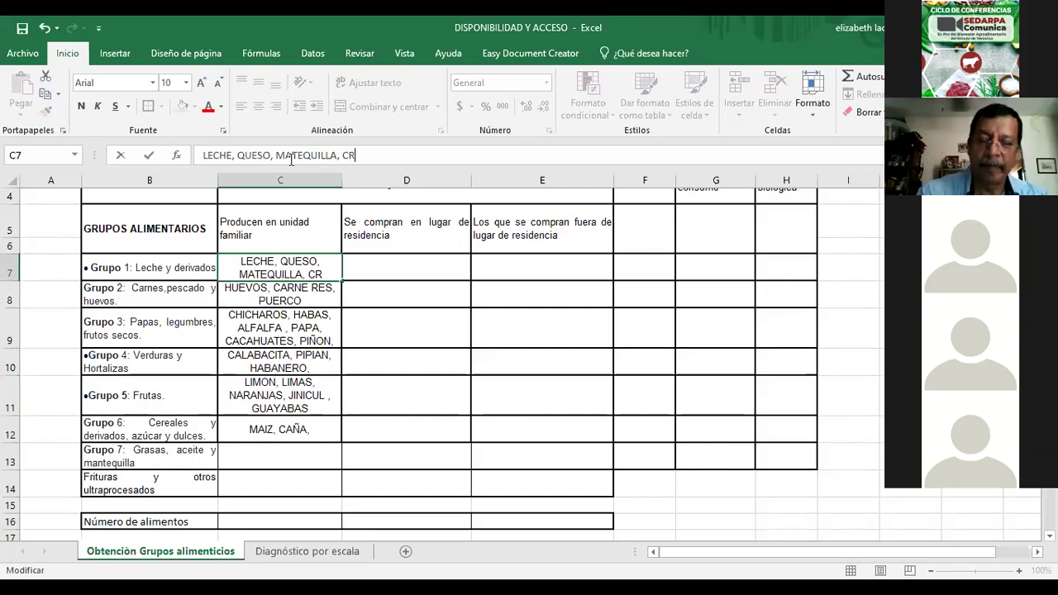
text(EMA,)
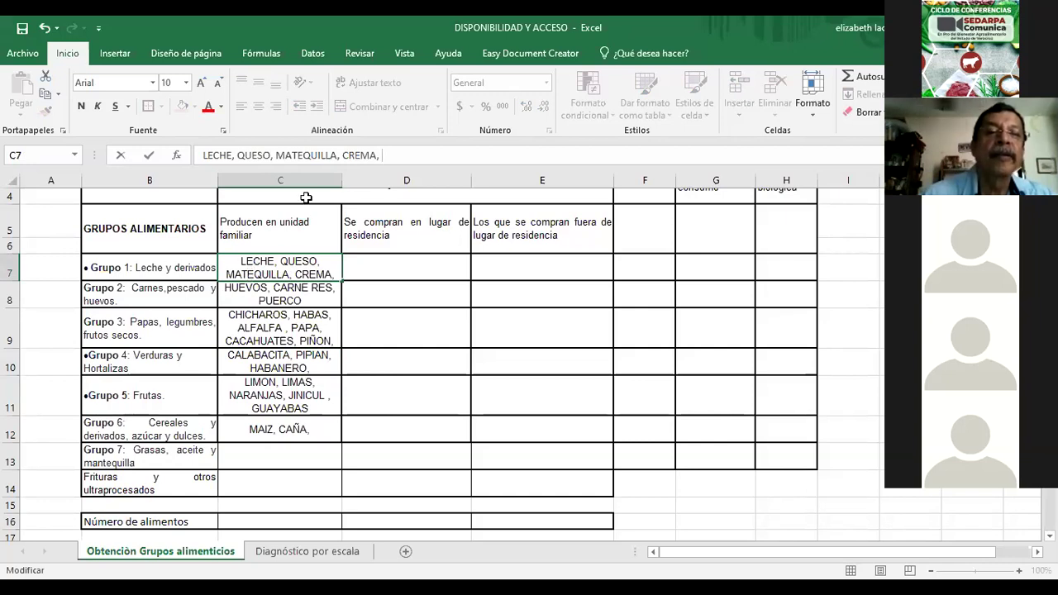
- Remove "MATEQUILLA," from the dairy foods listed in the Grupo 1 family-unit production cell
click(294, 275)
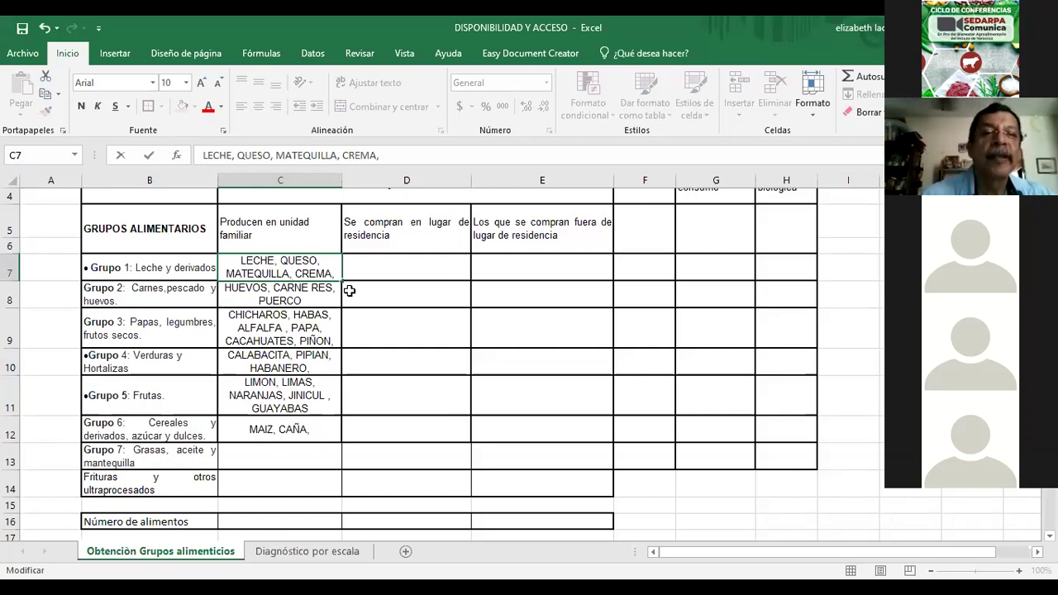
key(BackSpace)
key(BackSpace)
key(BackSpace)
key(BackSpace)
key(BackSpace)
key(BackSpace)
key(BackSpace)
key(BackSpace)
key(BackSpace)
key(BackSpace)
key(BackSpace)
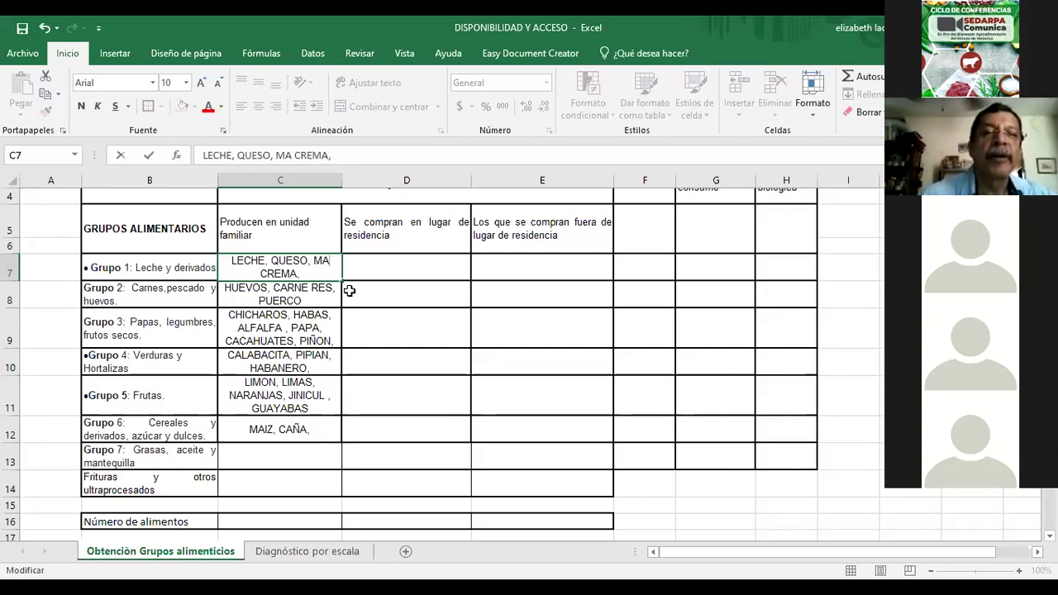
key(BackSpace)
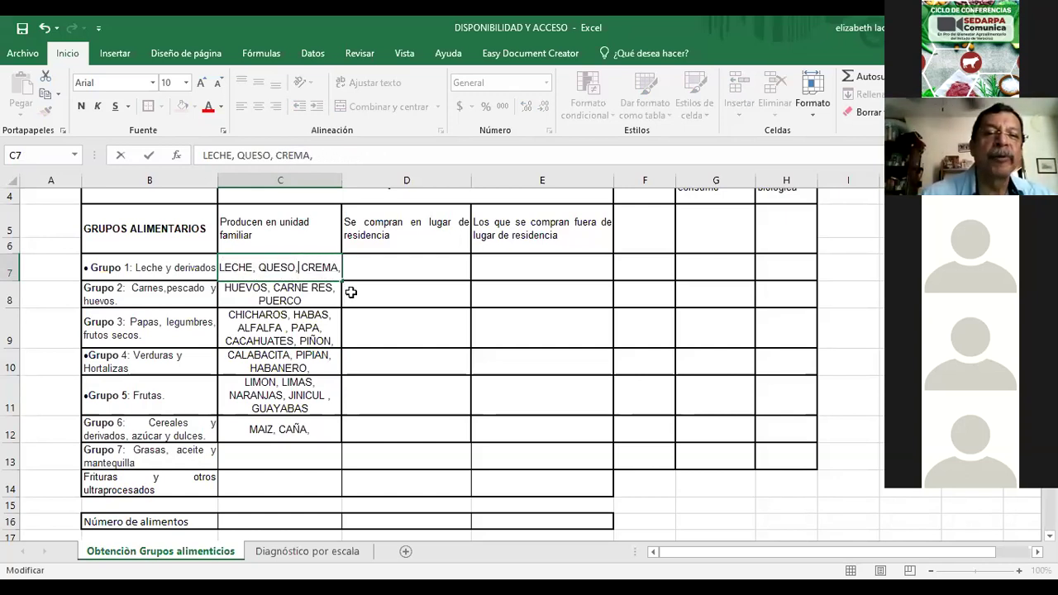
- Enter "MANTEQUILLA," in the family-unit production cell for Grupo 7, fats, oil and butter
click(284, 456)
text(MANTEU)
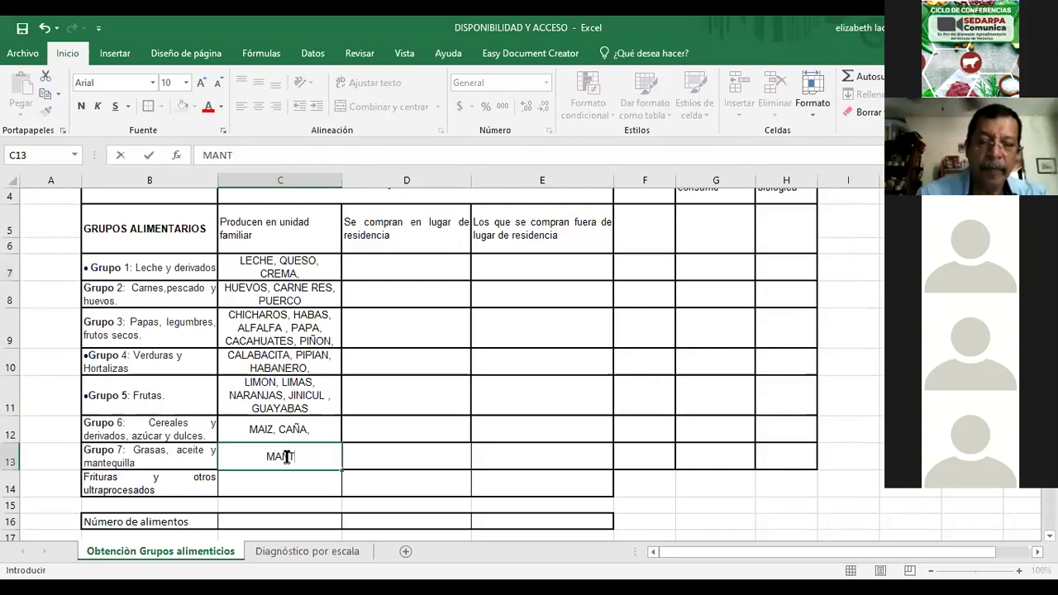
key(BackSpace)
text(QU)
key(BackSpace)
key(BackSpace)
text(QUILLA,)
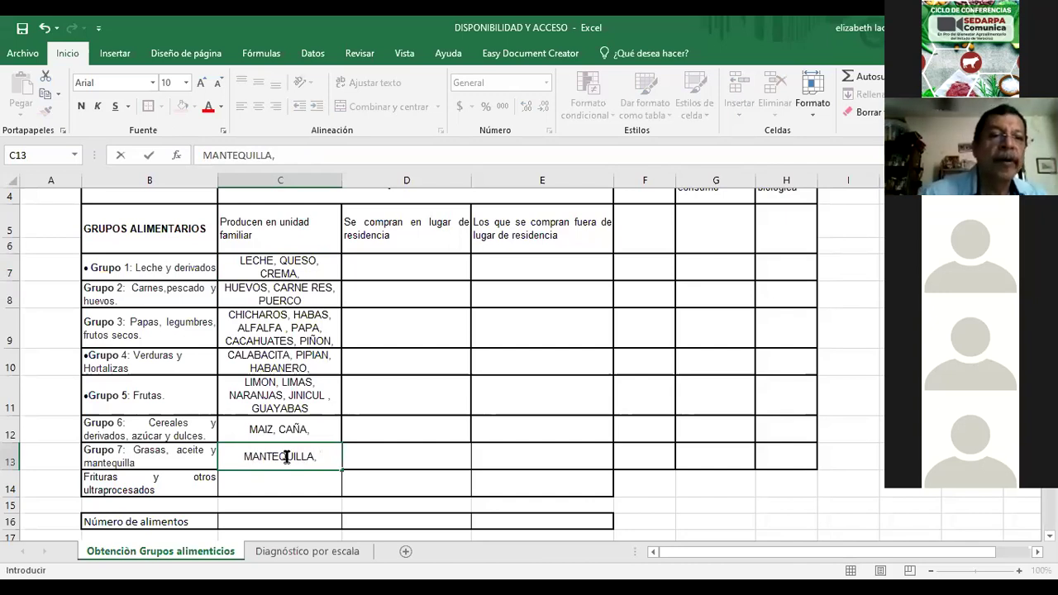
- Append "RÁBANOS, CILANTRO" to the vegetables listed in the Grupo 4 family-unit production cell
click(314, 364)
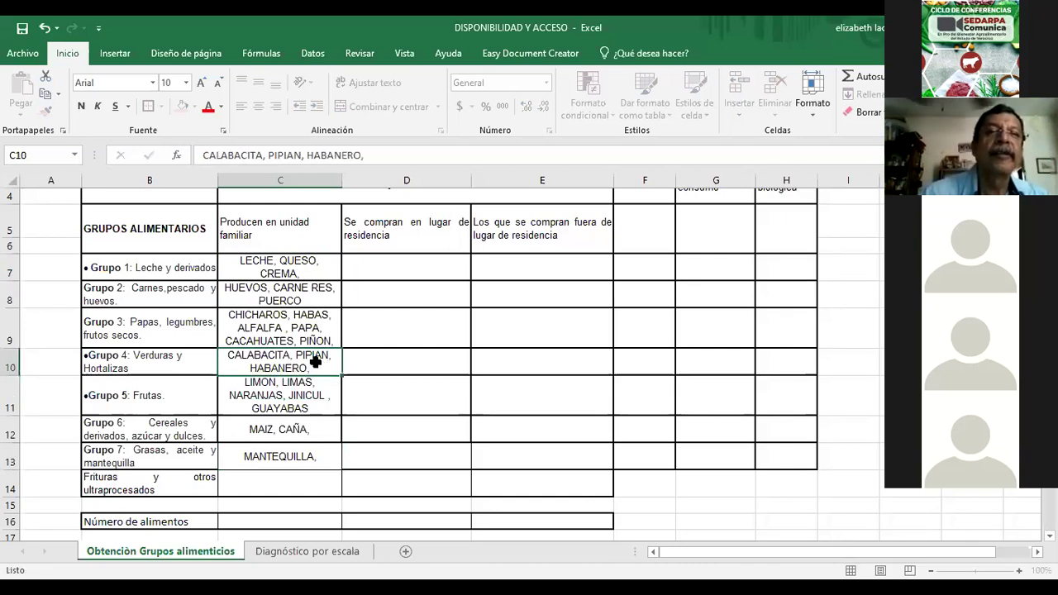
click(376, 154)
text(RABAN)
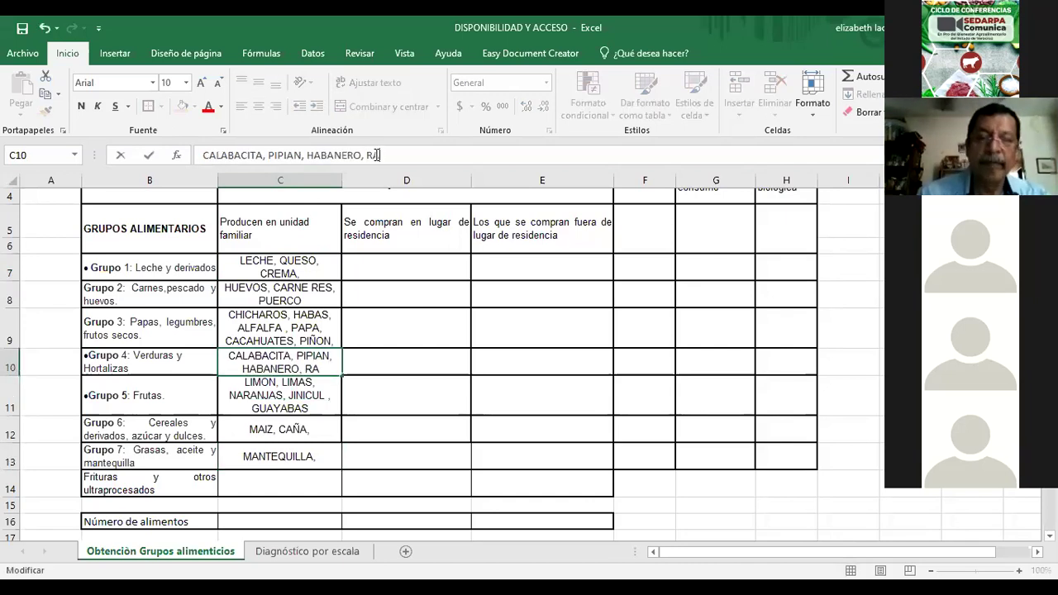
key(BackSpace)
key(BackSpace)
key(BackSpace)
key(BackSpace)
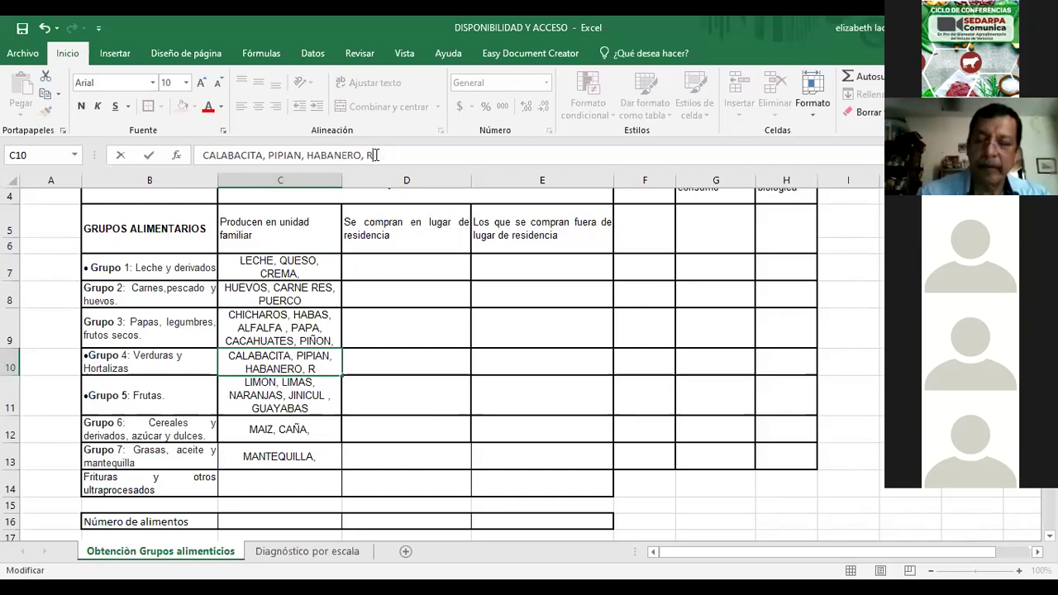
text(ÁBANOS)
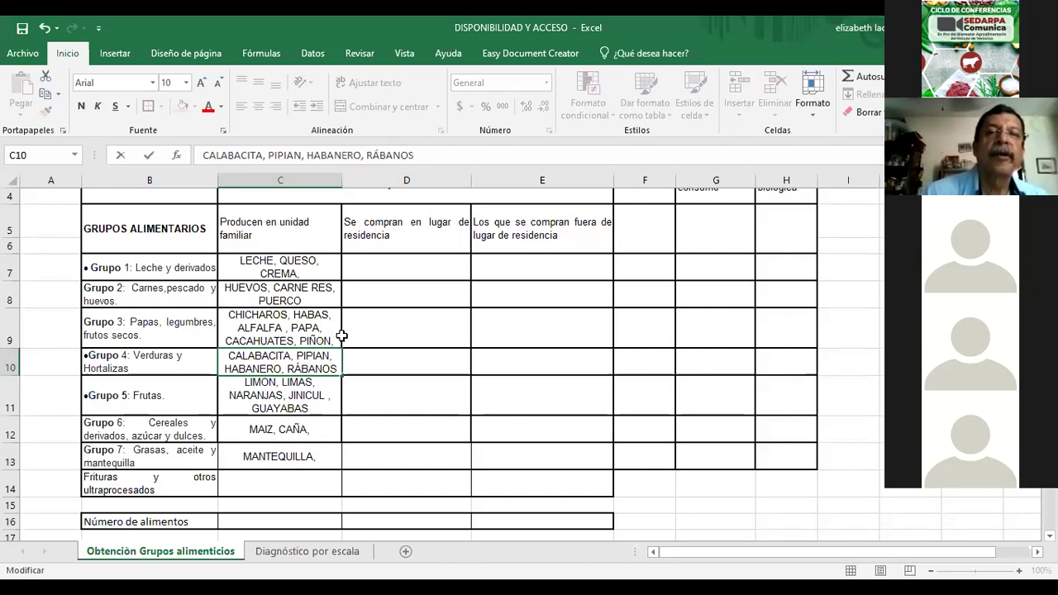
text(, CILANTRO)
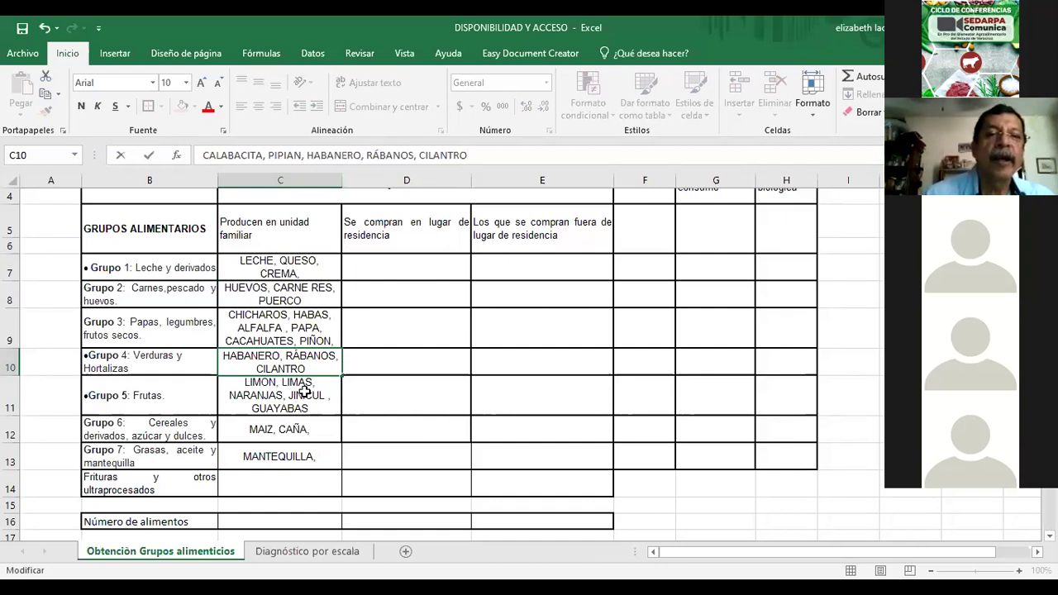
- Append ", ACELGA, LECHUGA, ESPICANA," after the cilantro in the Grupo 4 family-unit production cell
click(527, 152)
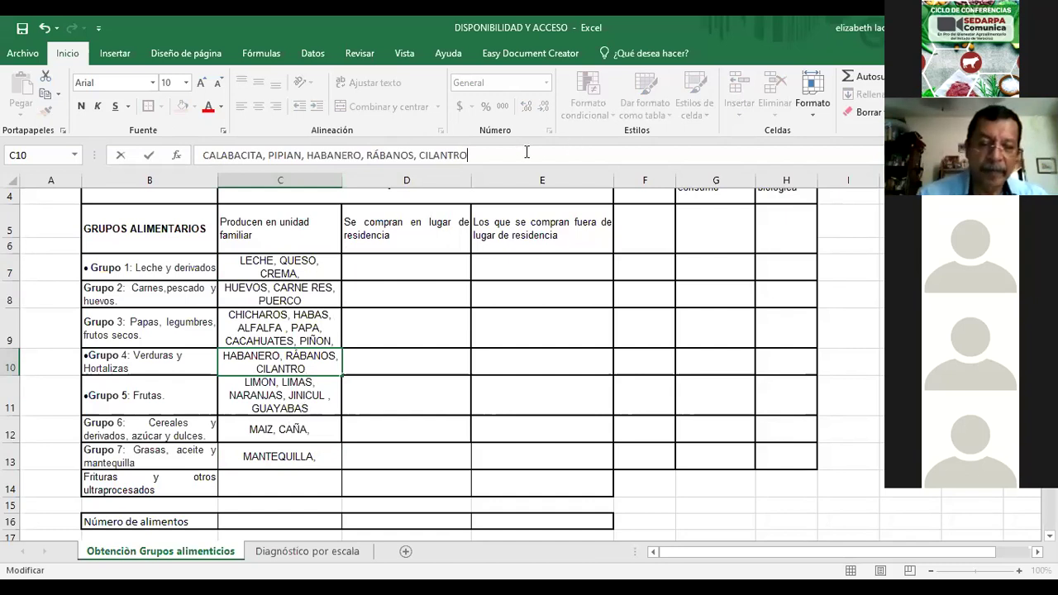
text(, ACELGA)
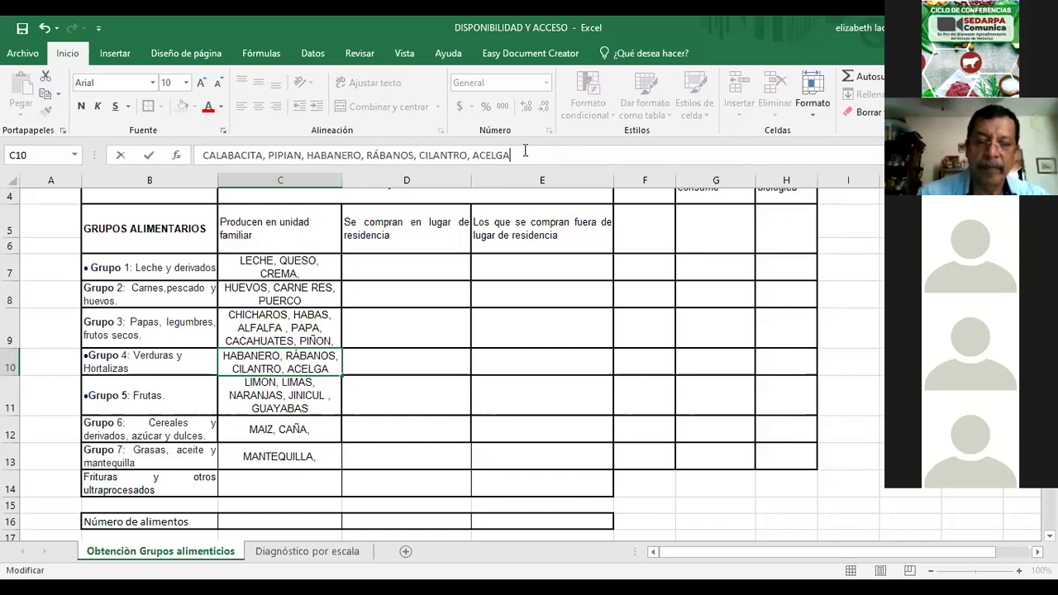
text(, LECHUGA)
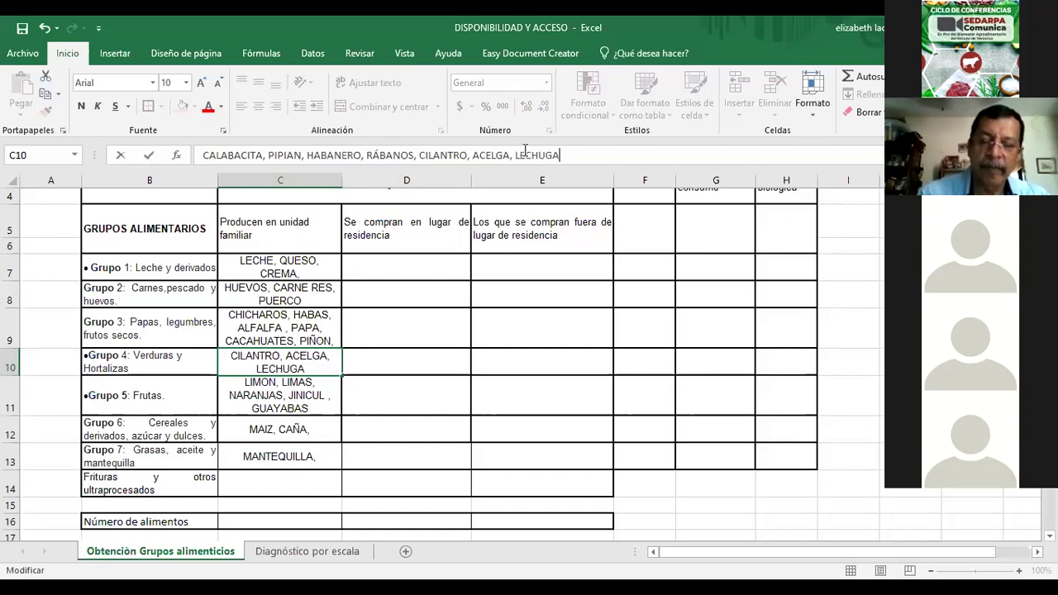
text(, )
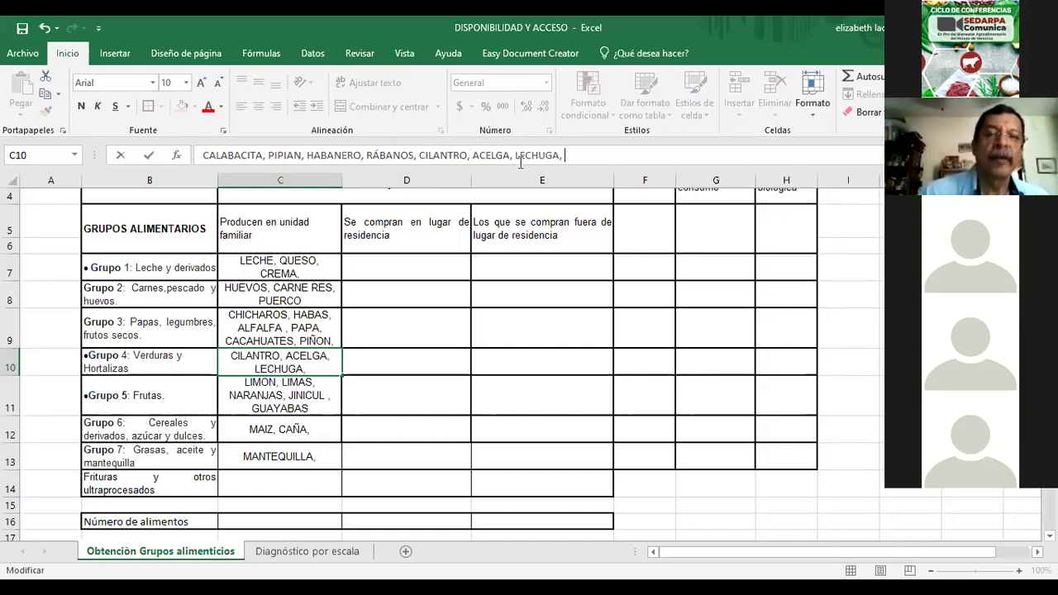
text(ESPICANA)
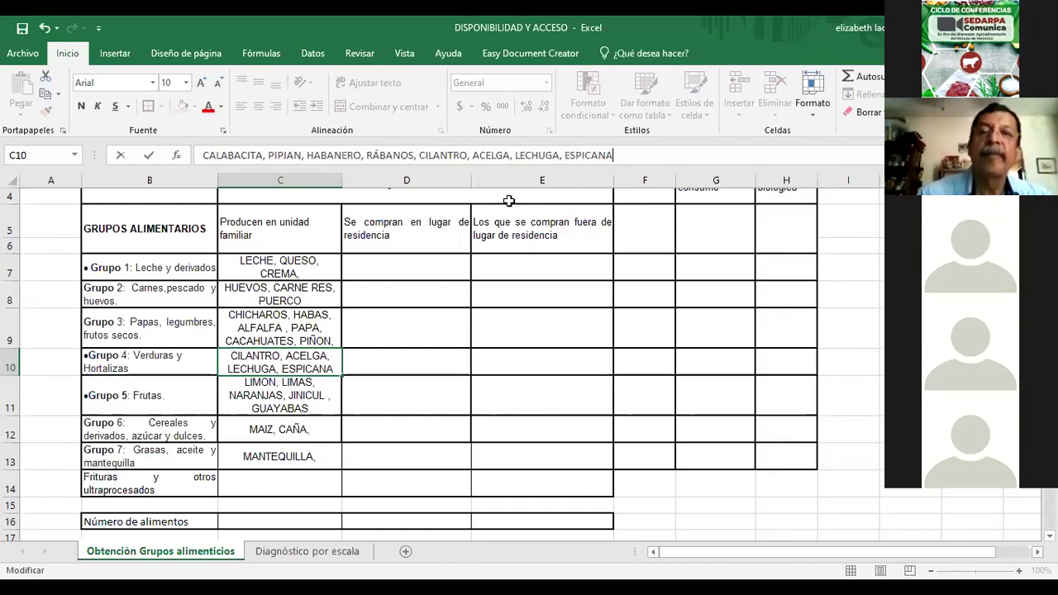
text(,)
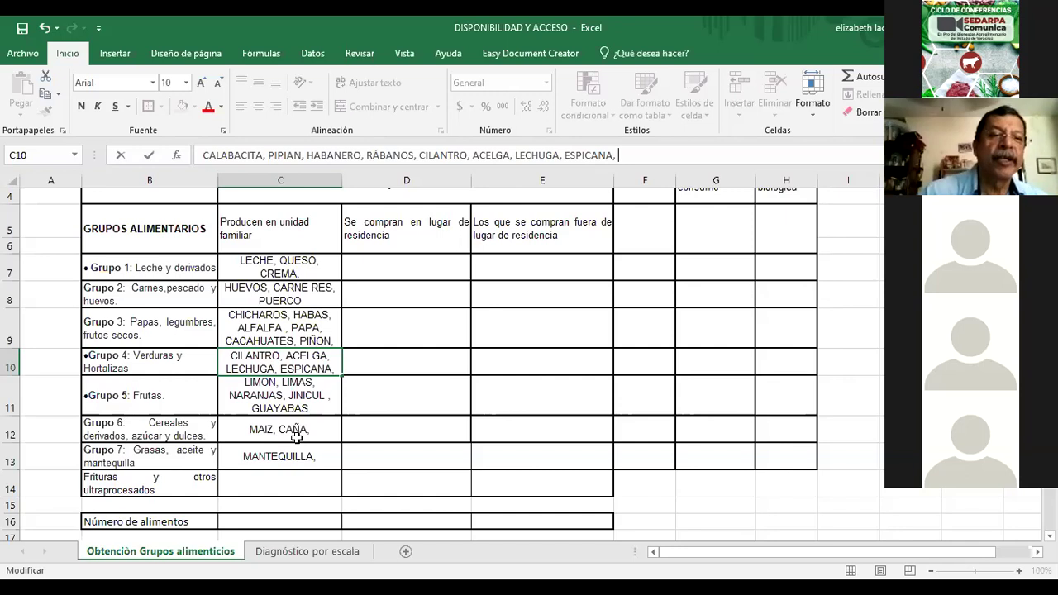
- Append "PANELA," after the maize and cane in the Grupo 6 family-unit production cell
drag(301, 430, 314, 429)
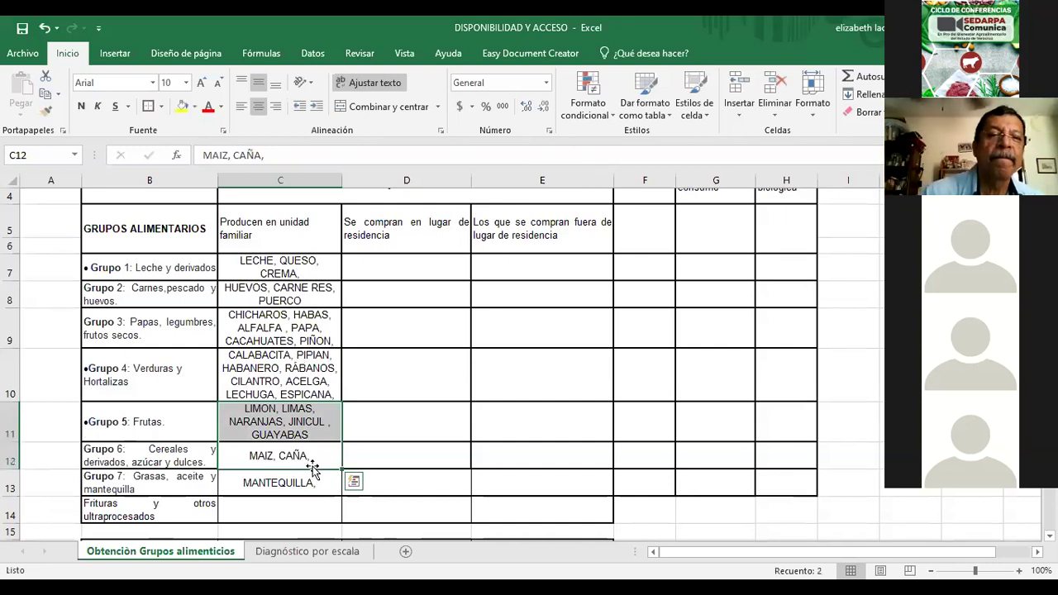
click(305, 156)
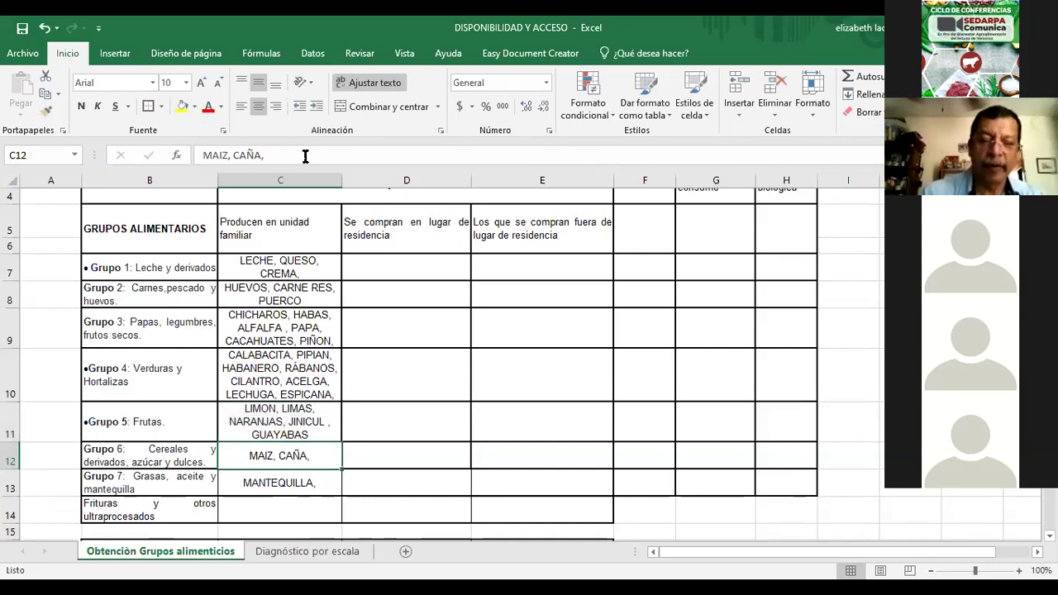
text(P)
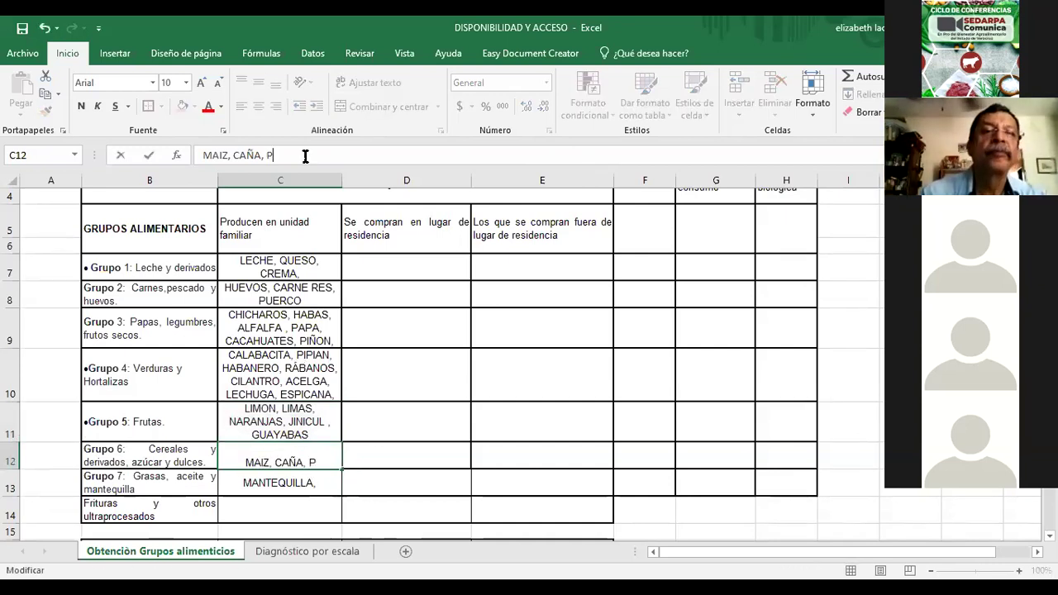
text(ANELA,)
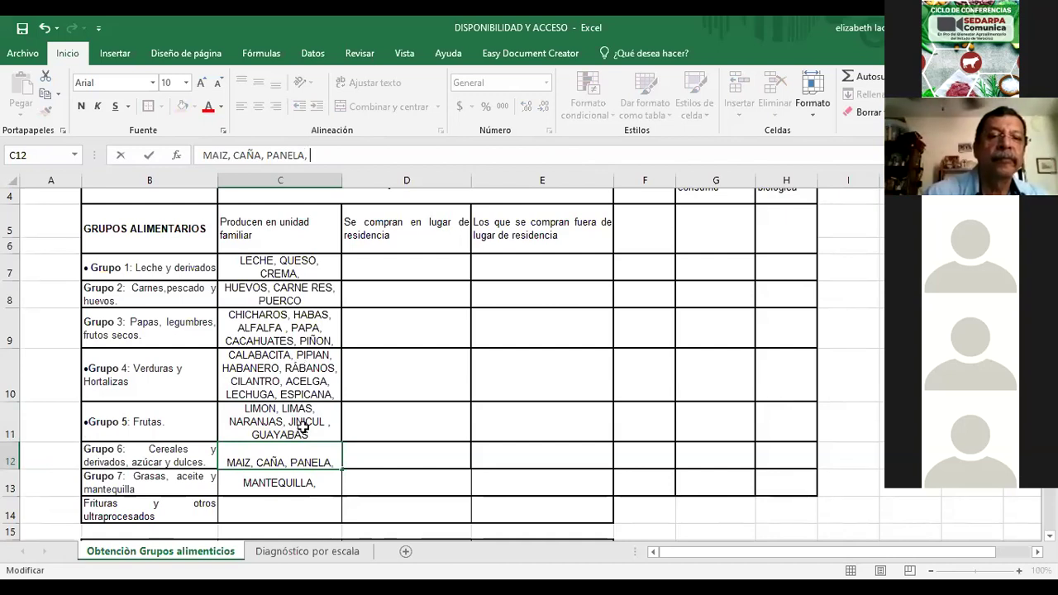
- Append ", GUANABANA," to the fruits listed in the Grupo 5 family-unit production cell
click(303, 427)
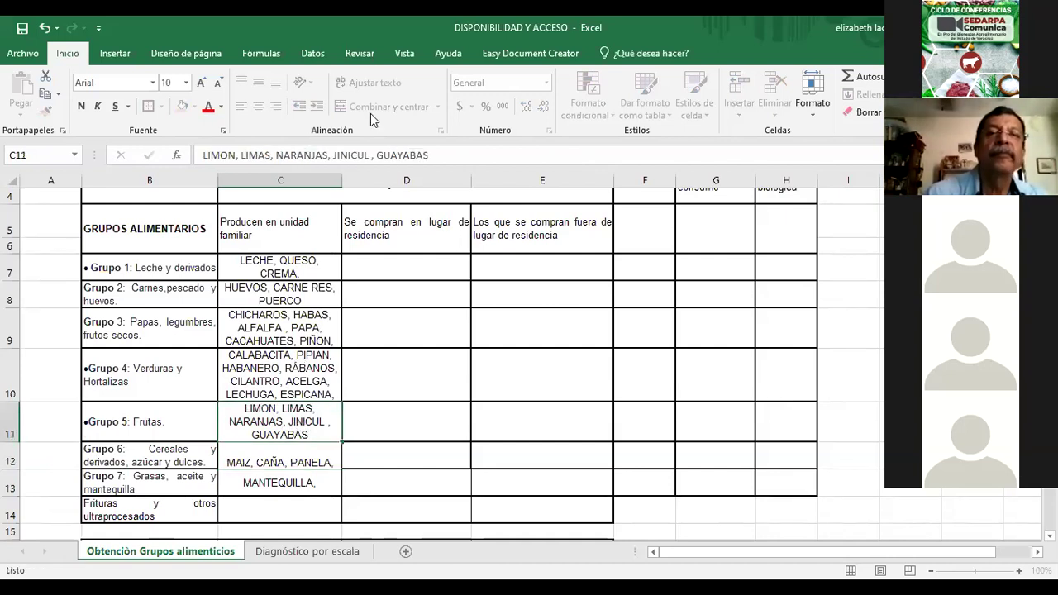
click(443, 155)
text(, )
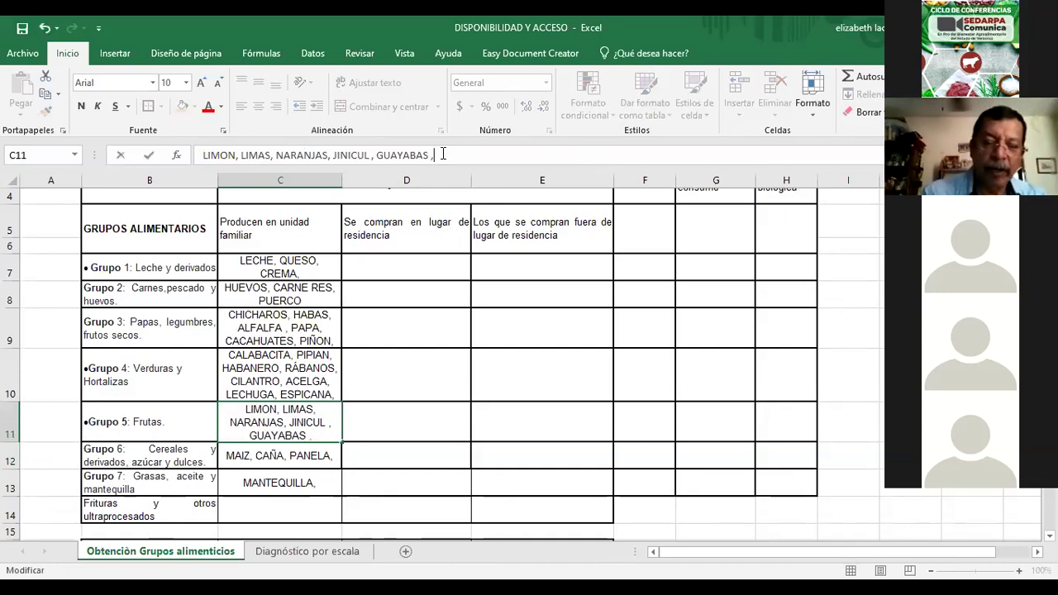
text(GUANABANA)
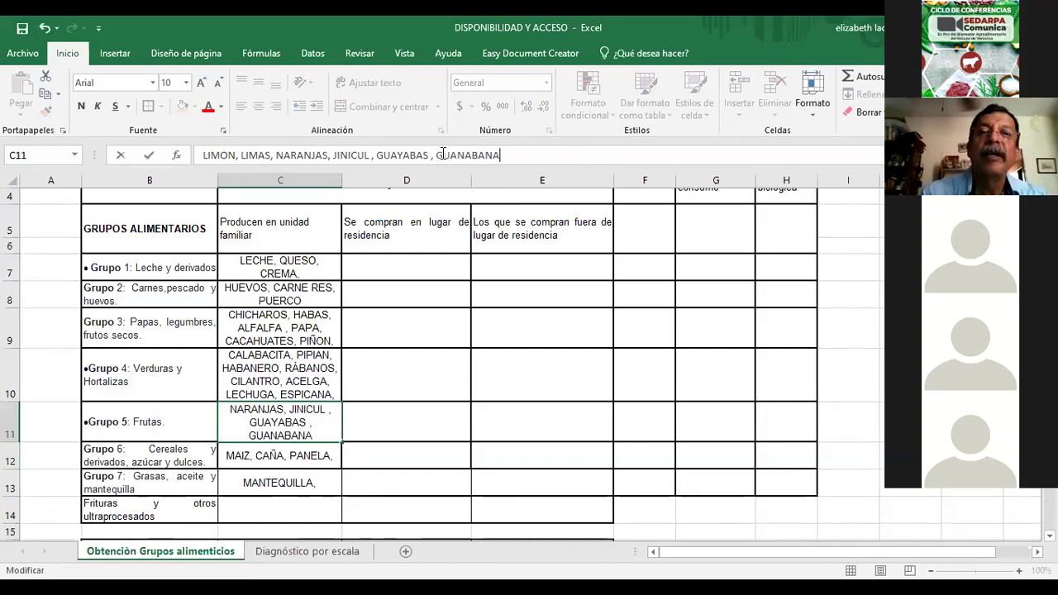
text(,)
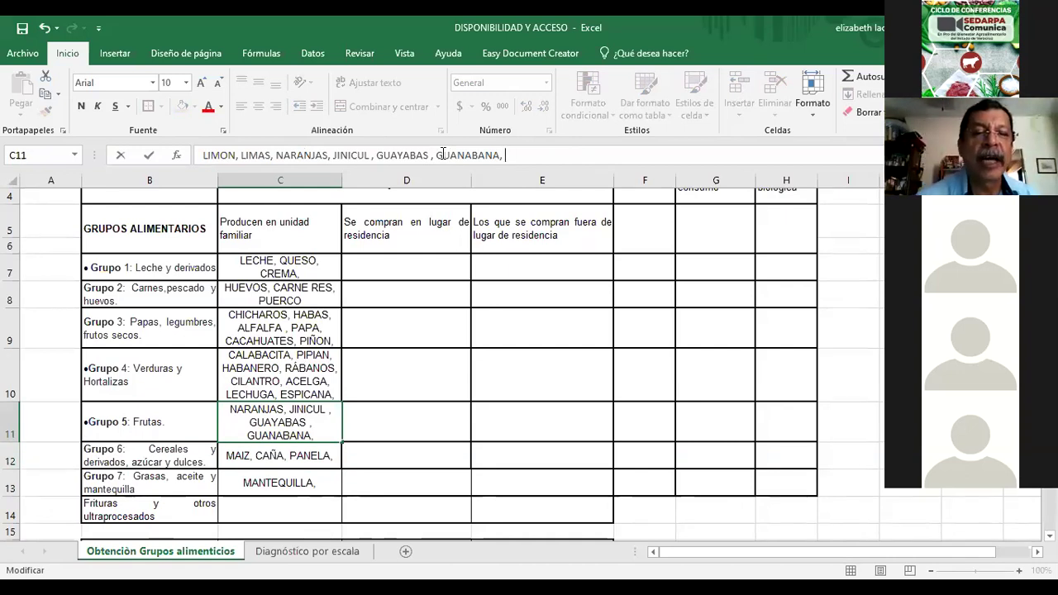
- Add "CHAGARAPO" after the guanabana in the Grupo 5 family-unit production cell
text(TAGA)
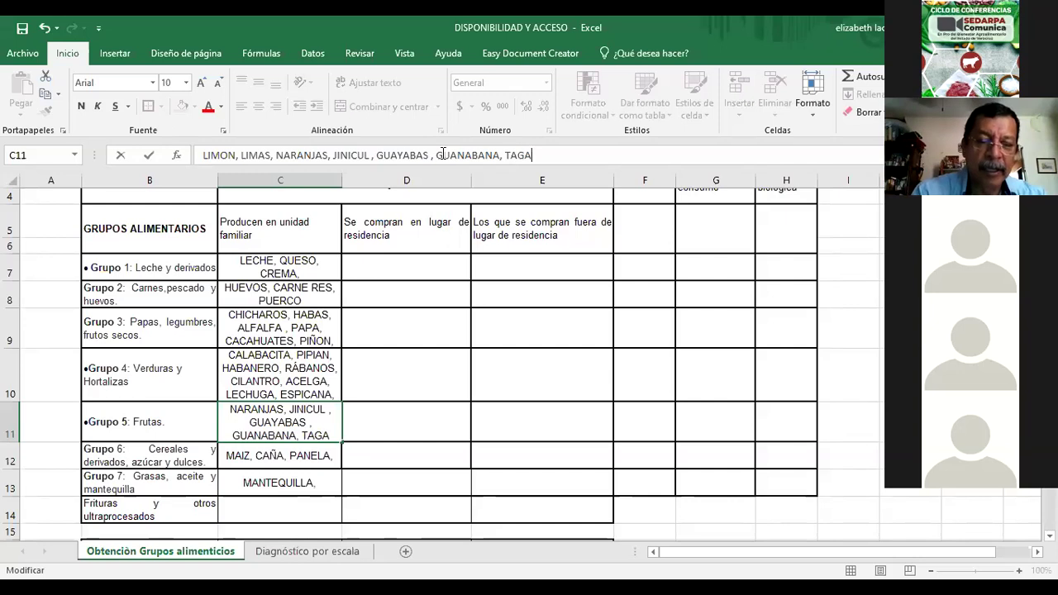
key(BackSpace)
key(BackSpace)
key(BackSpace)
key(BackSpace)
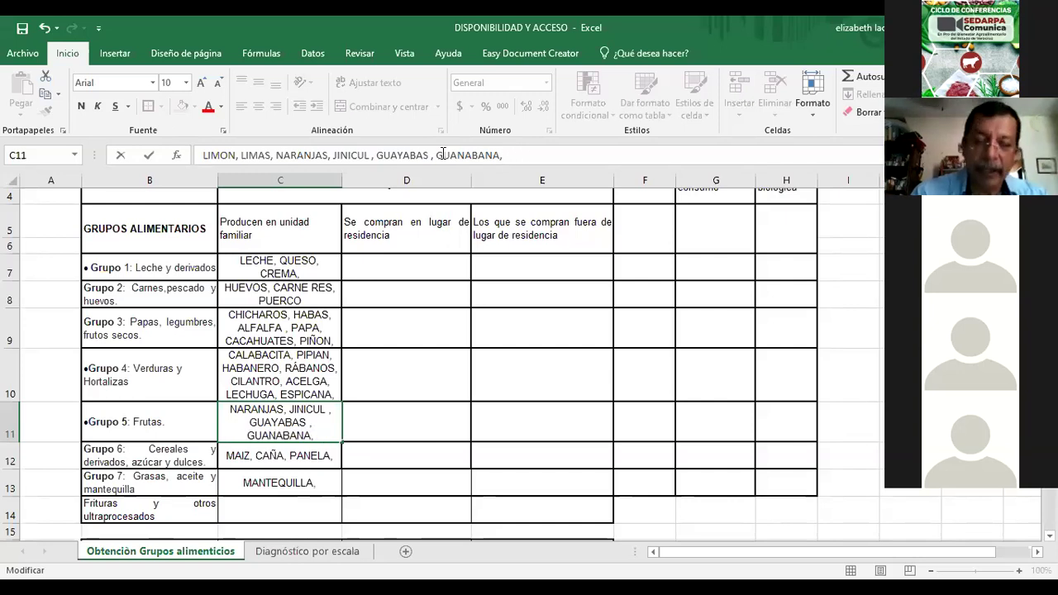
text(CHAGARAPO)
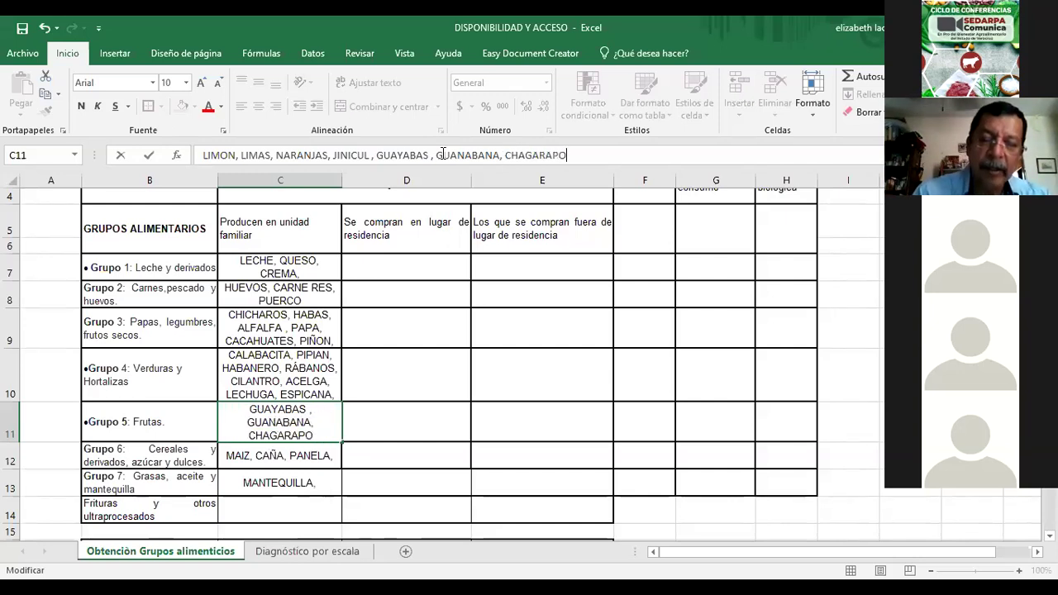
- Complete "CHAGARAPOLI," in the Grupo 5 family-unit production cell and append "MANTECA DE CERDO," to the Grupo 7 one
text(LI,)
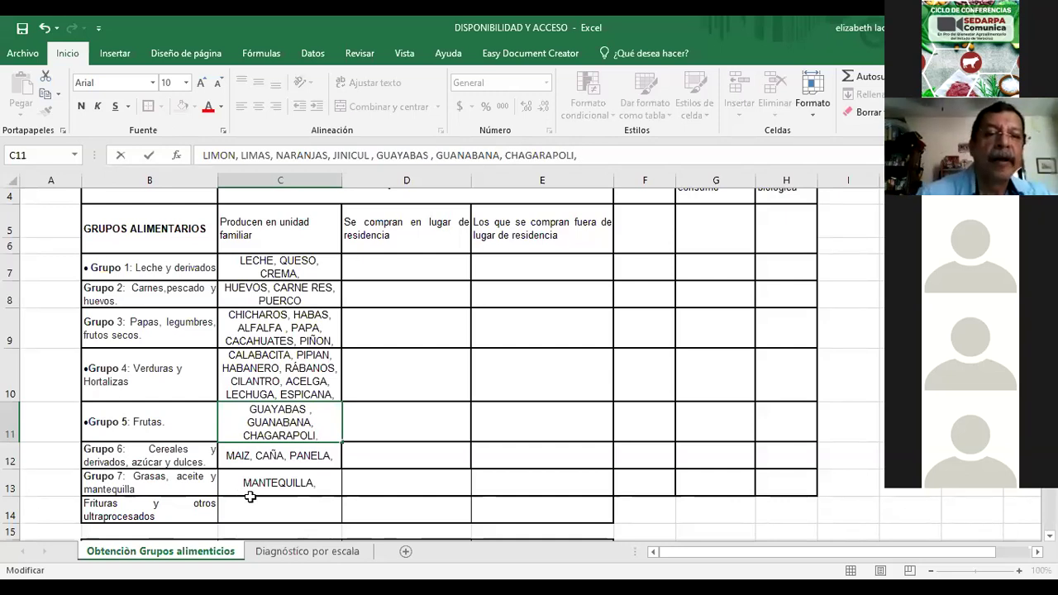
drag(291, 484, 290, 459)
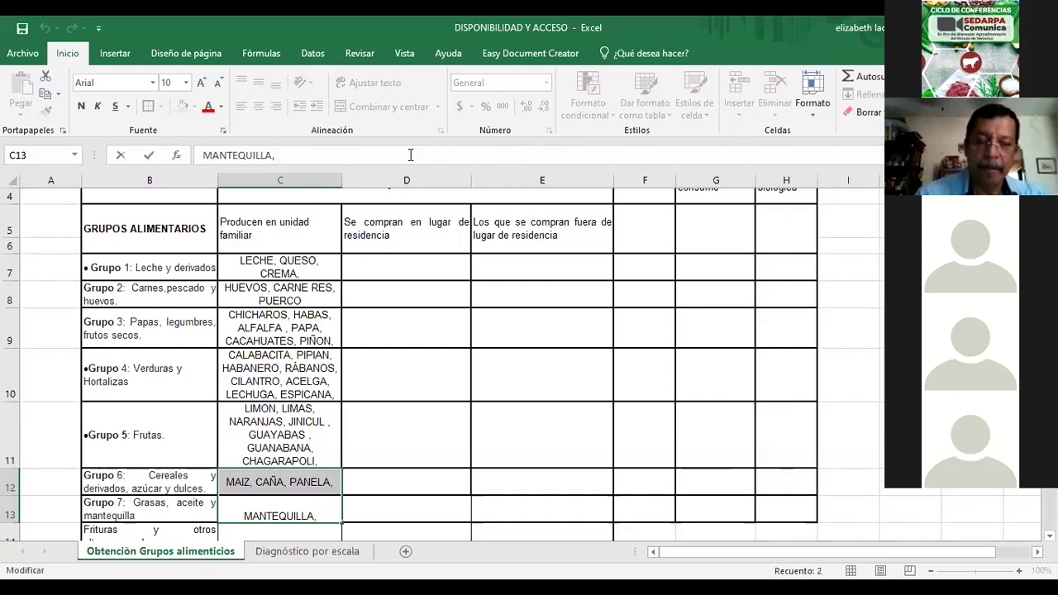
text(MA)
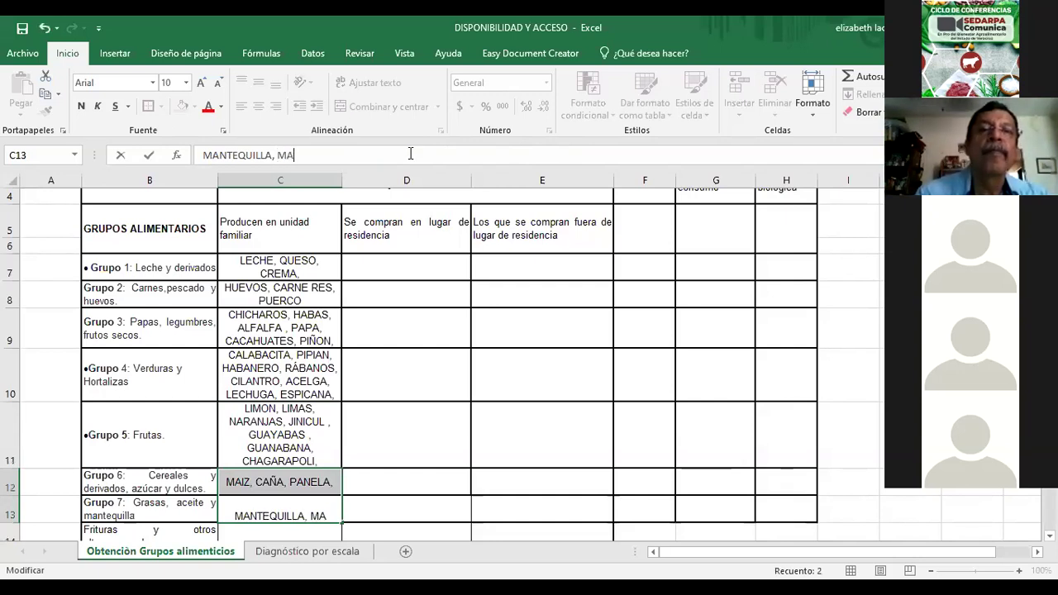
text(NTECA DE CERDO,)
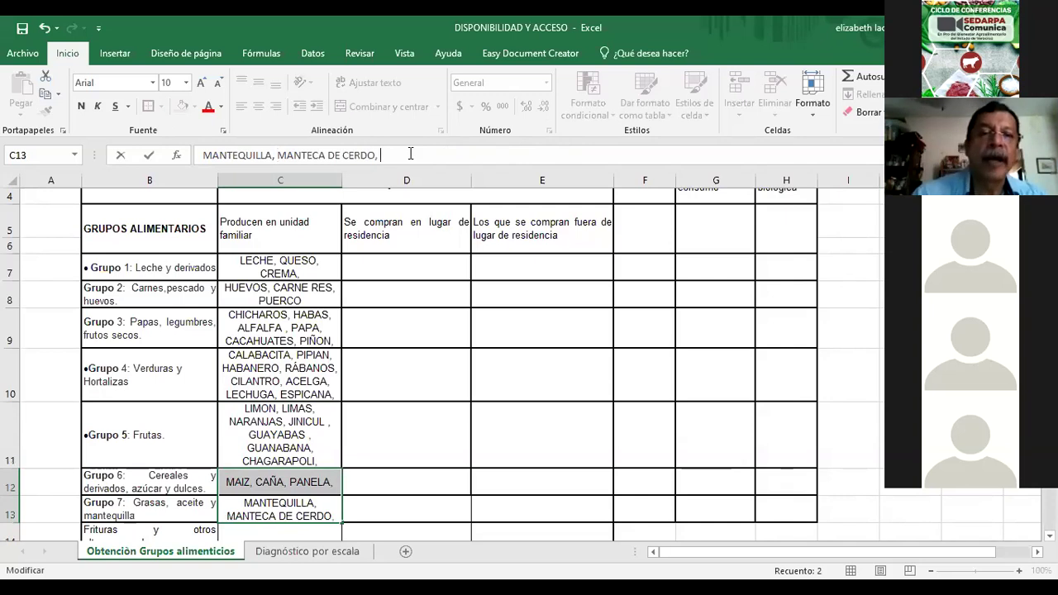
- Append "MANZANA," to the end of the fruits listed in the Grupo 5 family-unit production cell
click(307, 449)
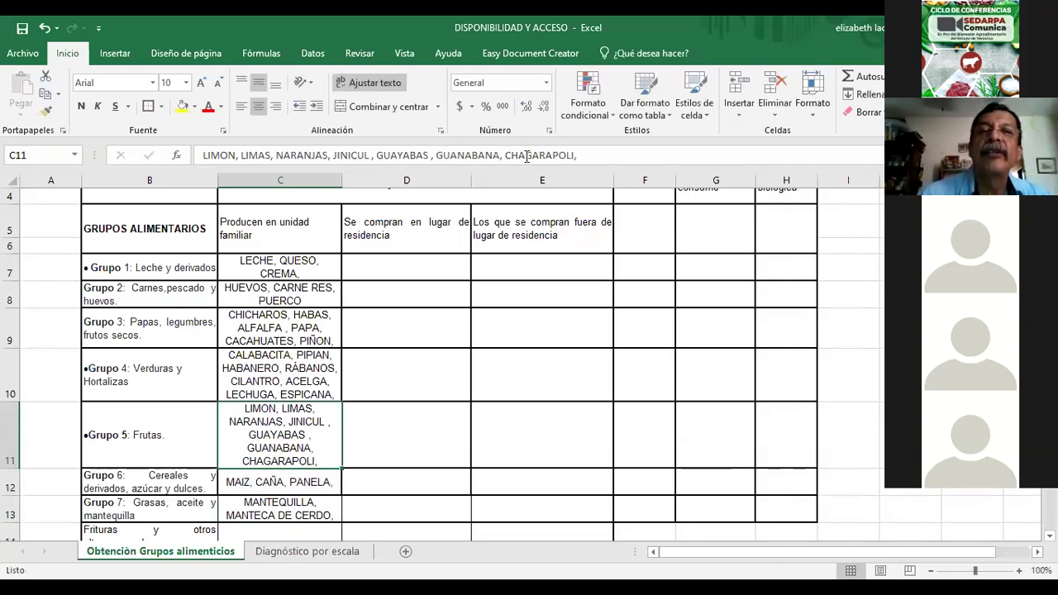
click(529, 154)
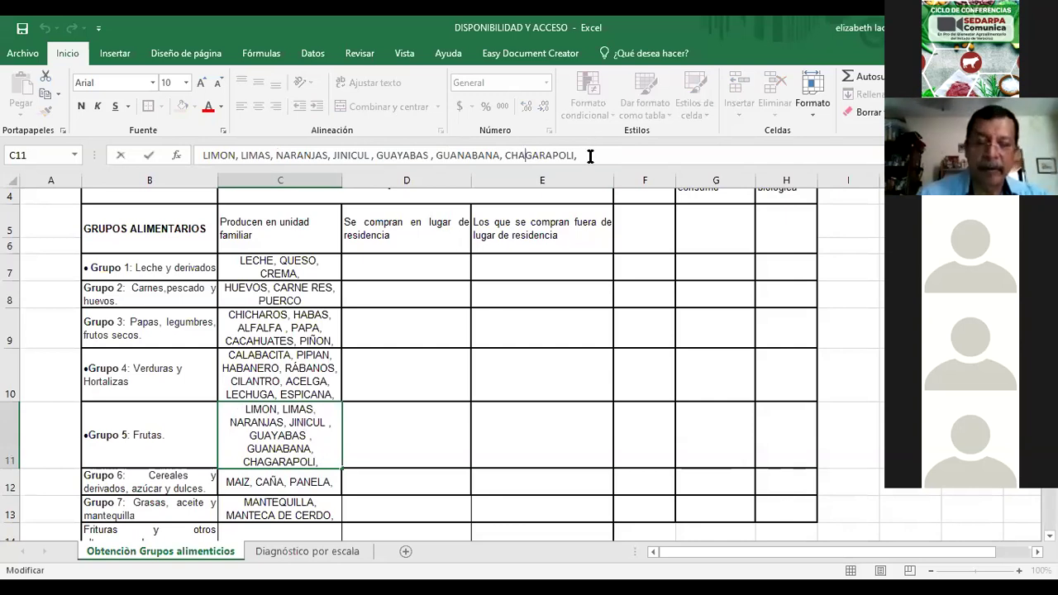
text(MANZAÑA,)
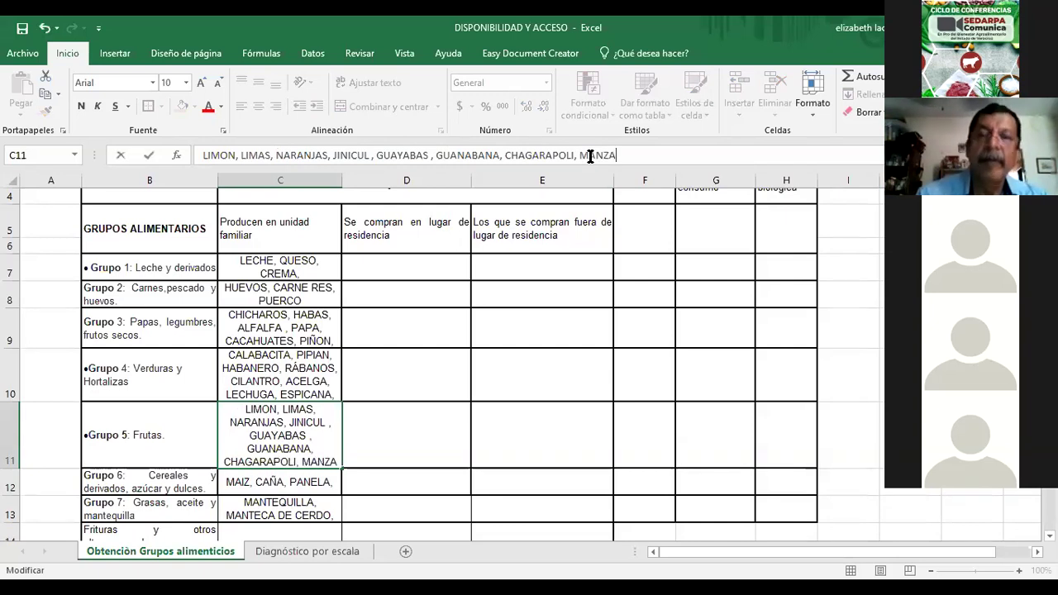
key(BackSpace)
key(BackSpace)
key(BackSpace)
text(NA,)
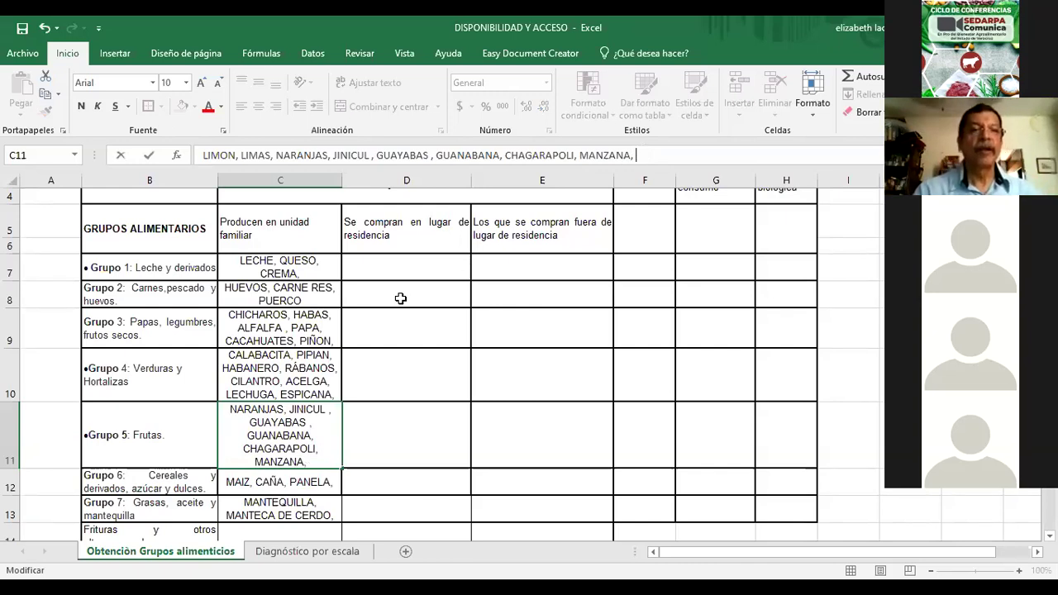
- Append "MALANGA," after the piñon in the Grupo 3 family-unit production cell
click(295, 337)
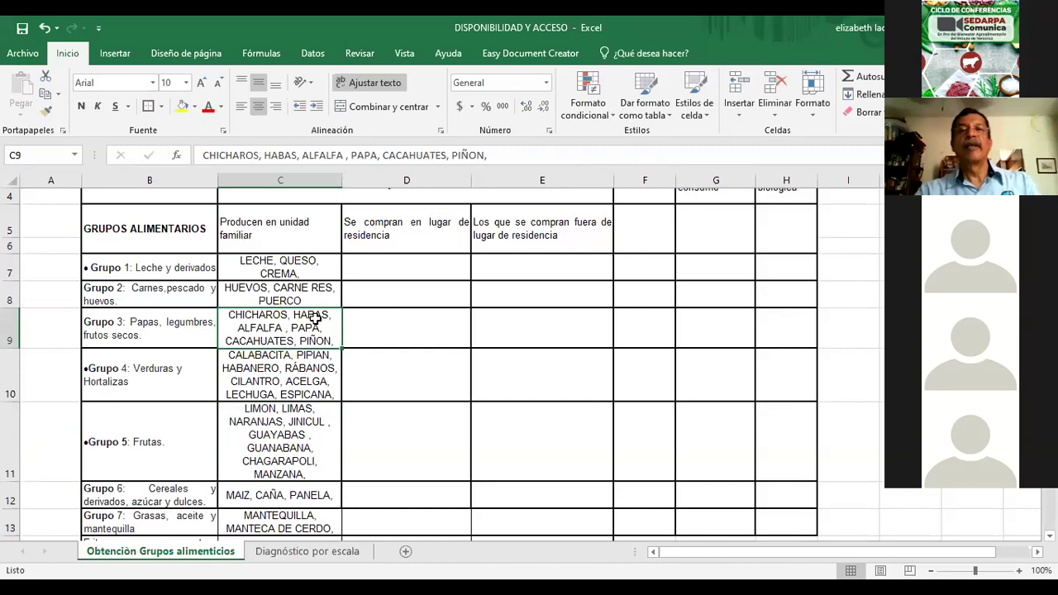
click(511, 154)
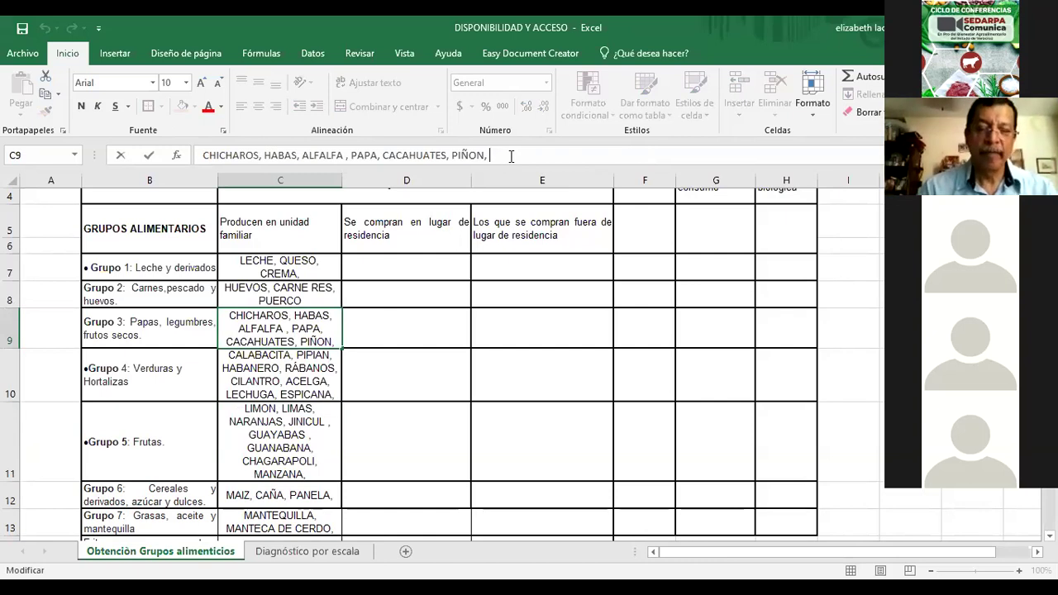
text(MALANGA)
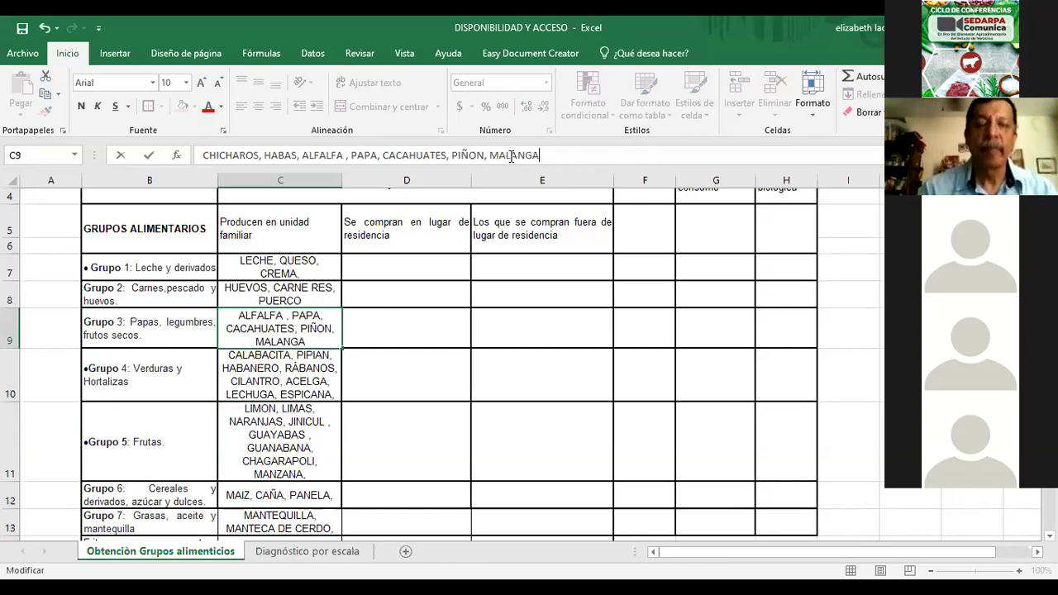
text(,)
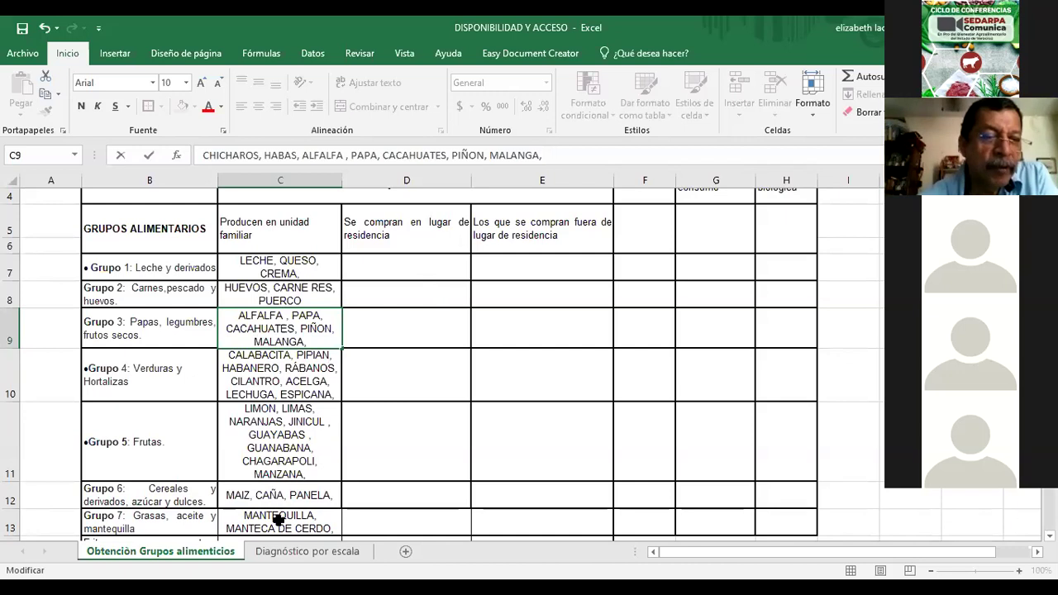
scroll(280, 524, down, 1)
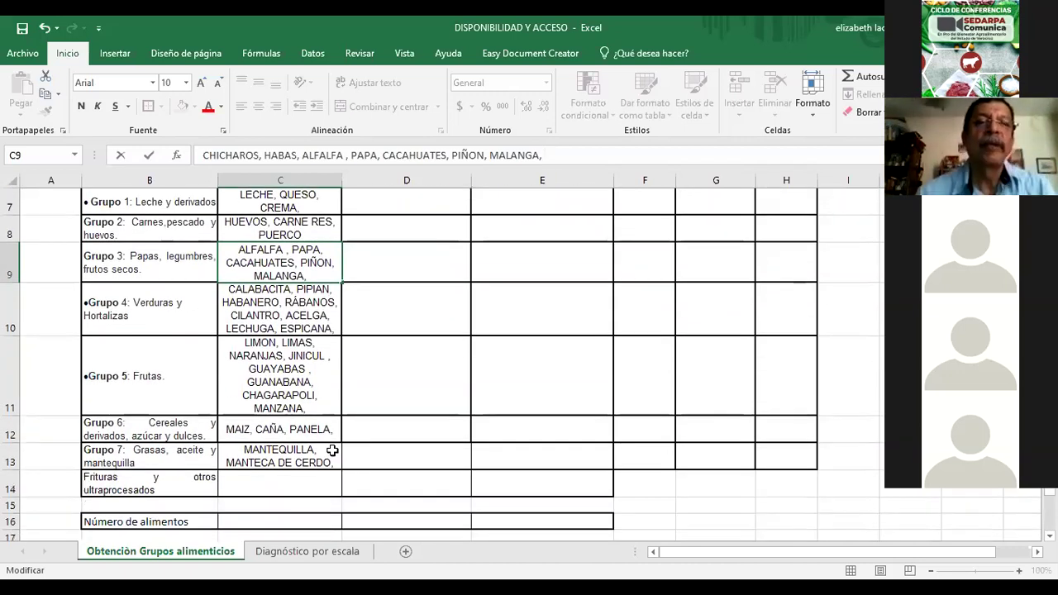
scroll(439, 263, up, 1)
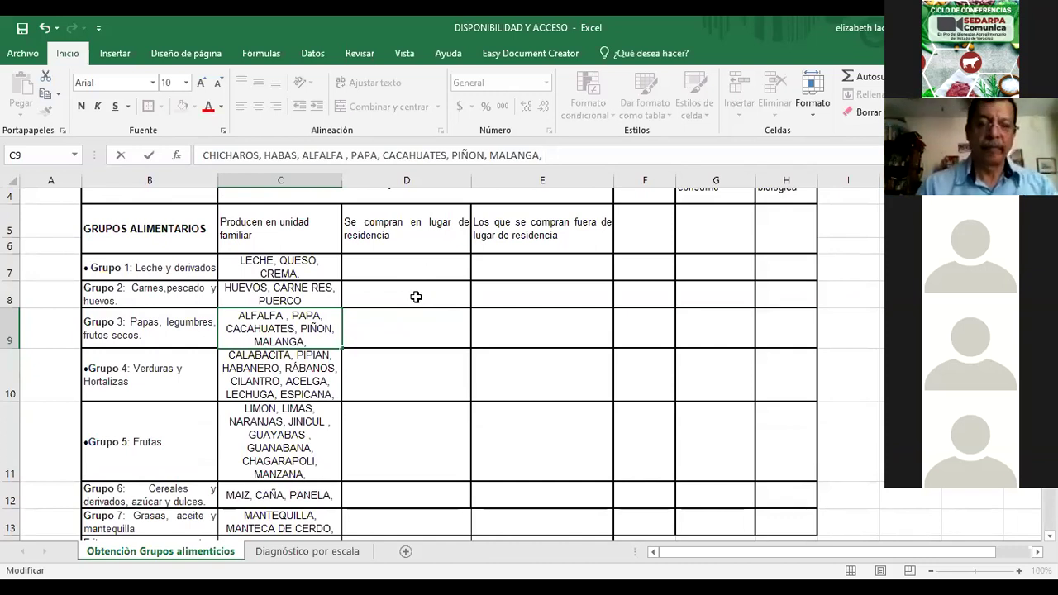
- Enter "AVES," in the Grupo 2 cell for foods bought in the place of residence
click(416, 297)
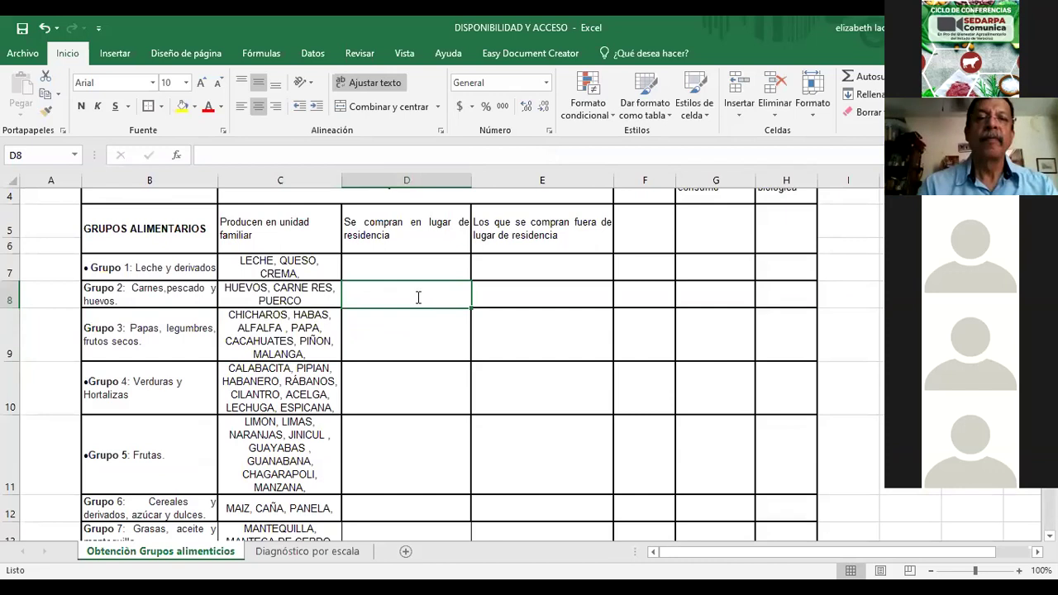
text(AVES,)
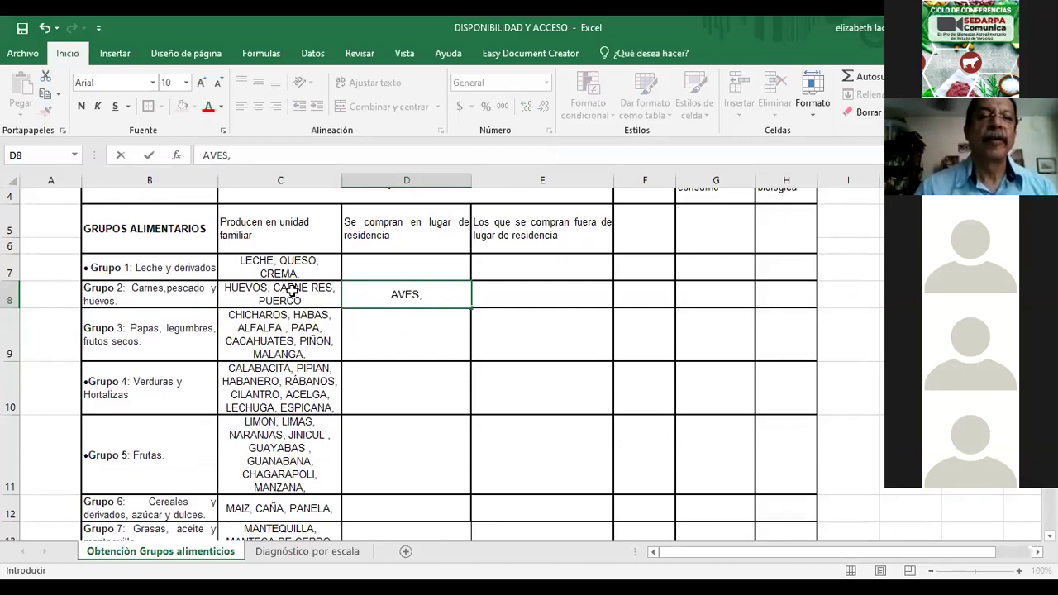
key(Left)
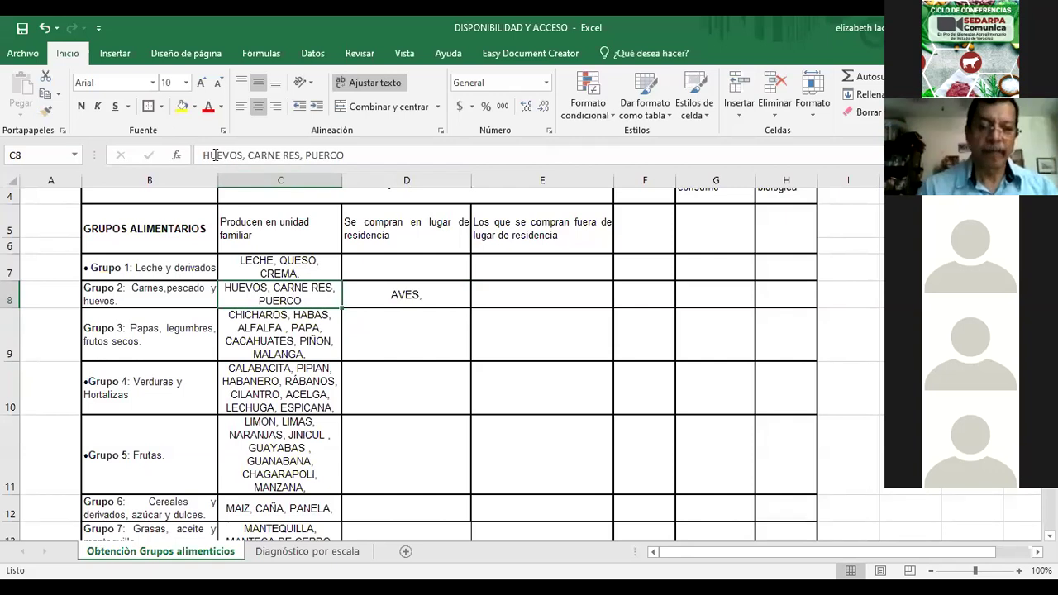
- Insert "POLLO," before the eggs in the Grupo 2 family-unit production cell
click(214, 155)
text(AVES,)
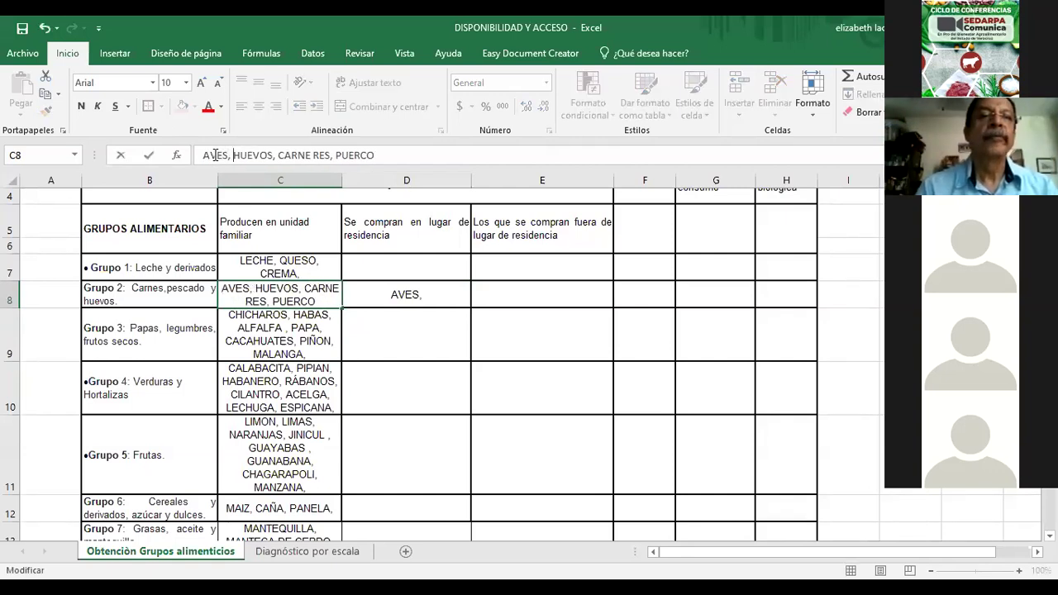
key(BackSpace)
key(BackSpace)
key(BackSpace)
key(BackSpace)
key(BackSpace)
key(BackSpace)
text(POLLO,)
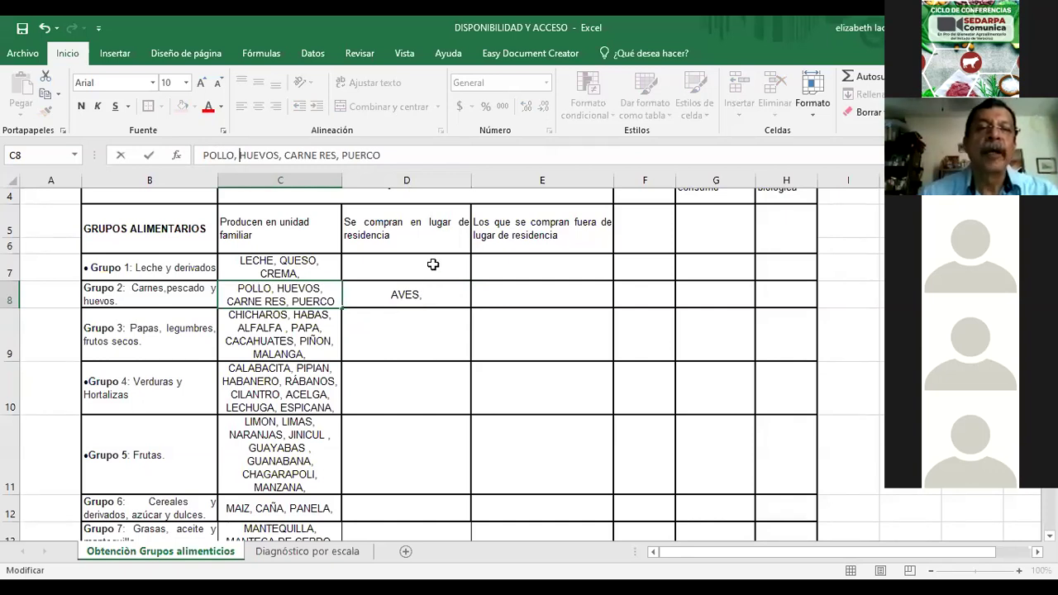
key(Tab)
- Copy the Grupo 1 family-unit production foods into the Grupo 1 cell for foods bought in the place of residence
key(Up)
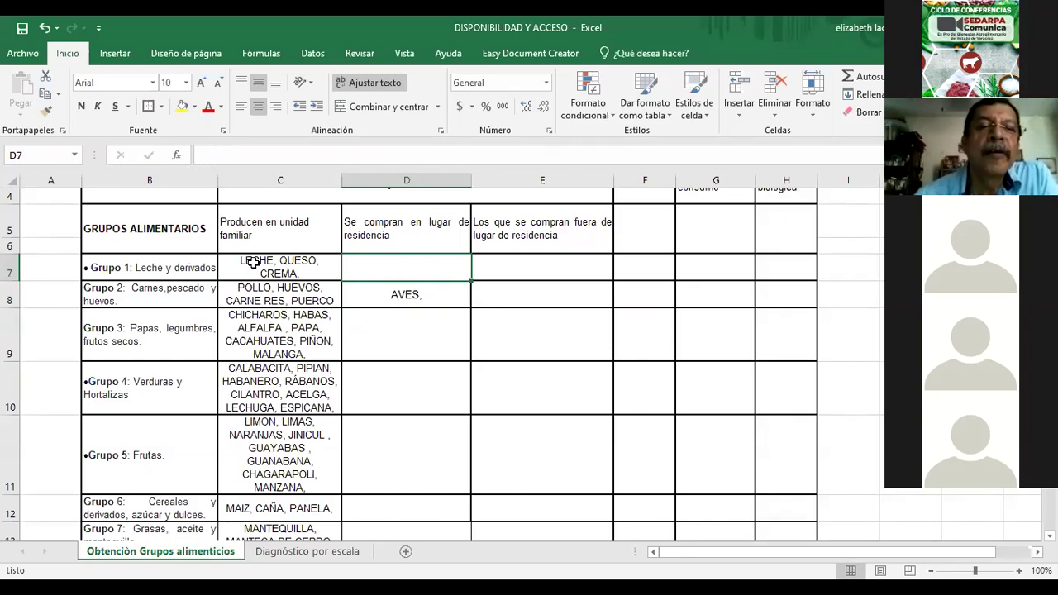
click(258, 263)
right_click(281, 266)
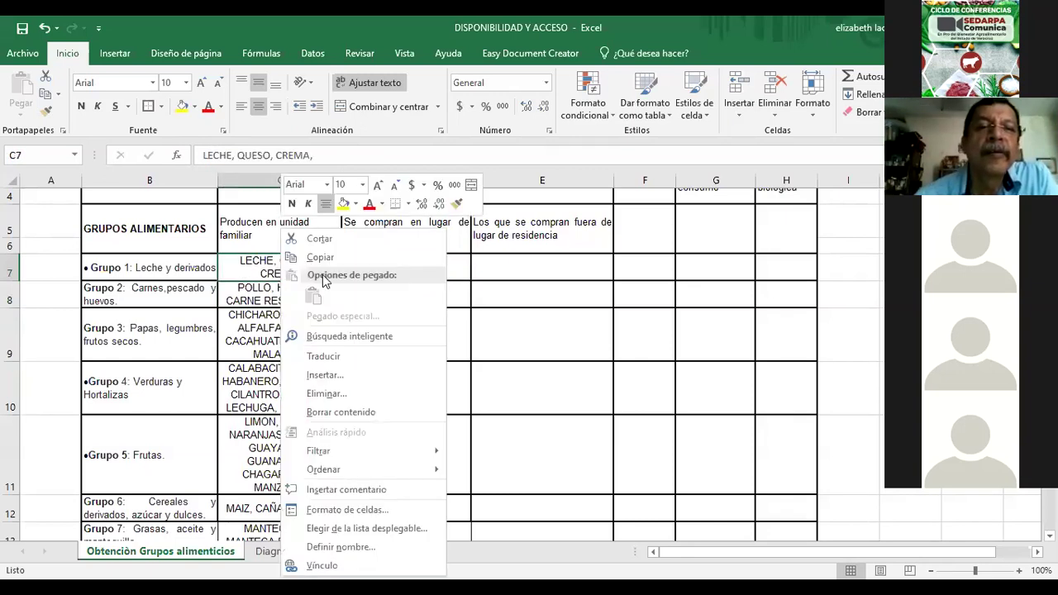
click(411, 257)
click(411, 257)
right_click(453, 320)
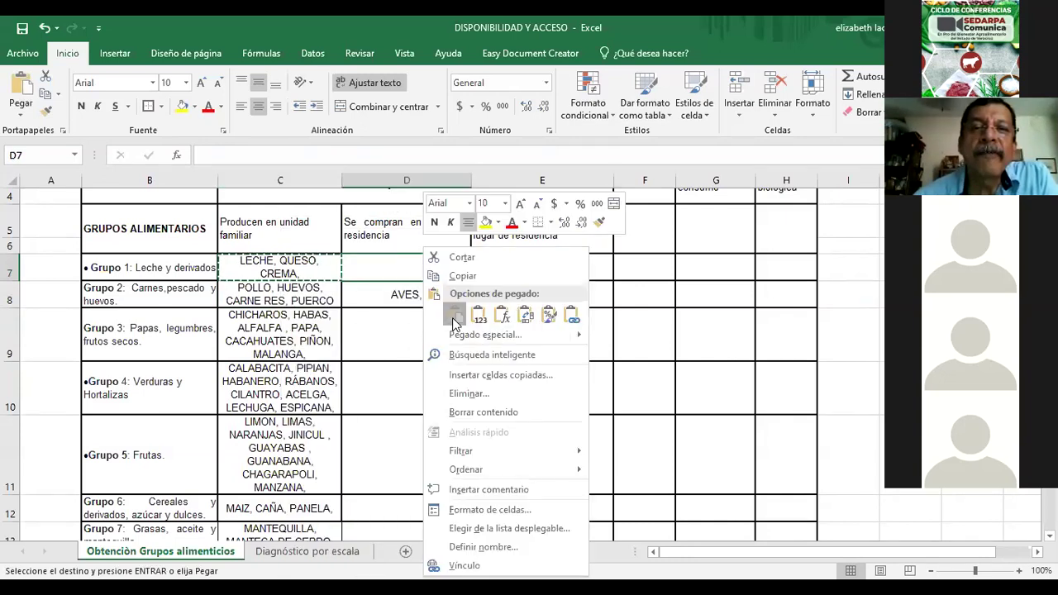
click(454, 317)
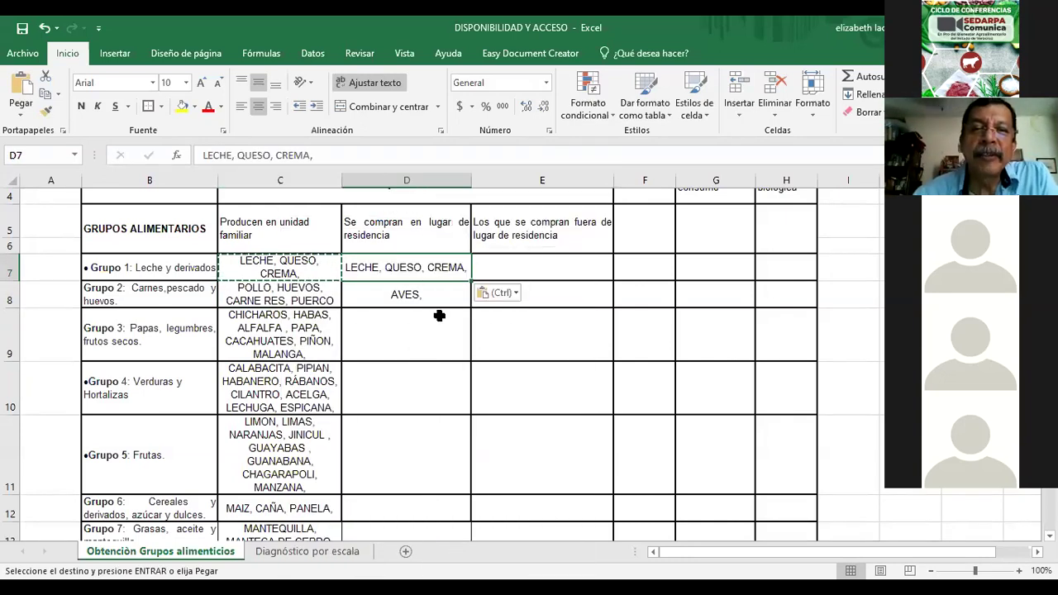
click(446, 330)
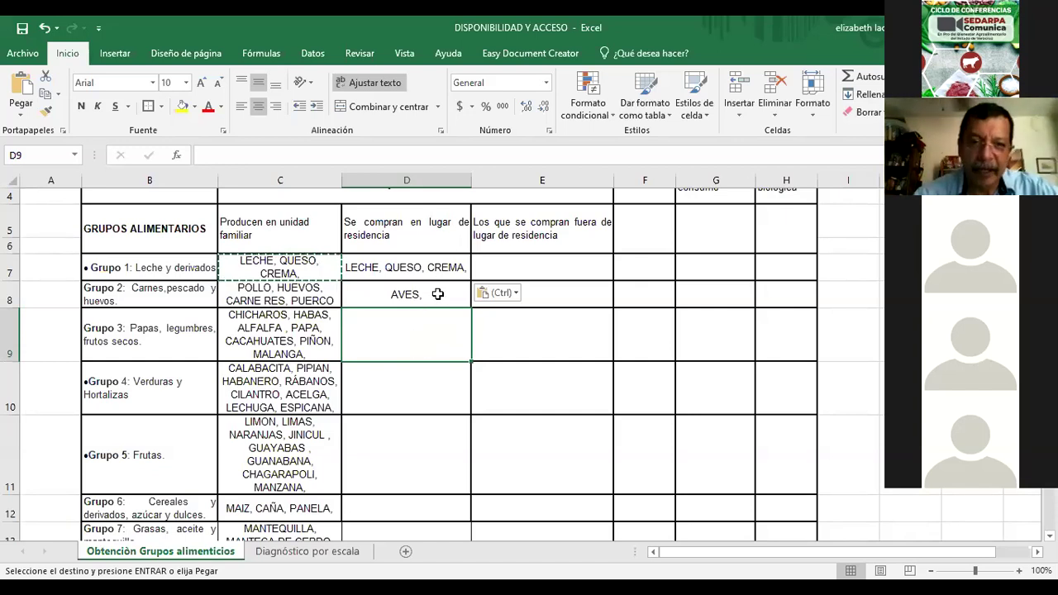
click(438, 294)
click(423, 266)
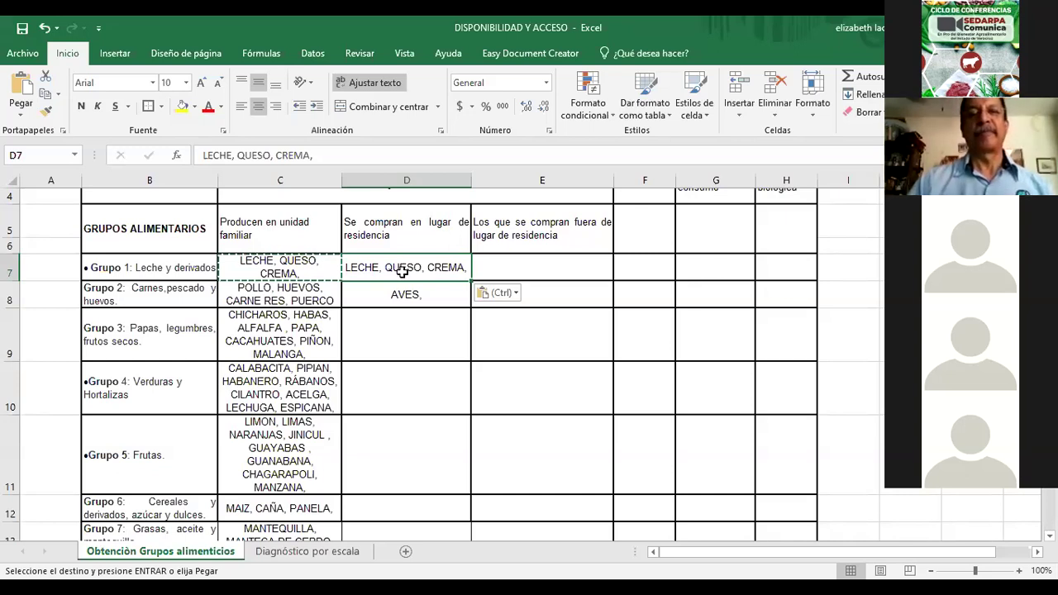
- Paste the copied dairy foods into the Grupo 1 cell for foods bought outside the place of residence
right_click(507, 270)
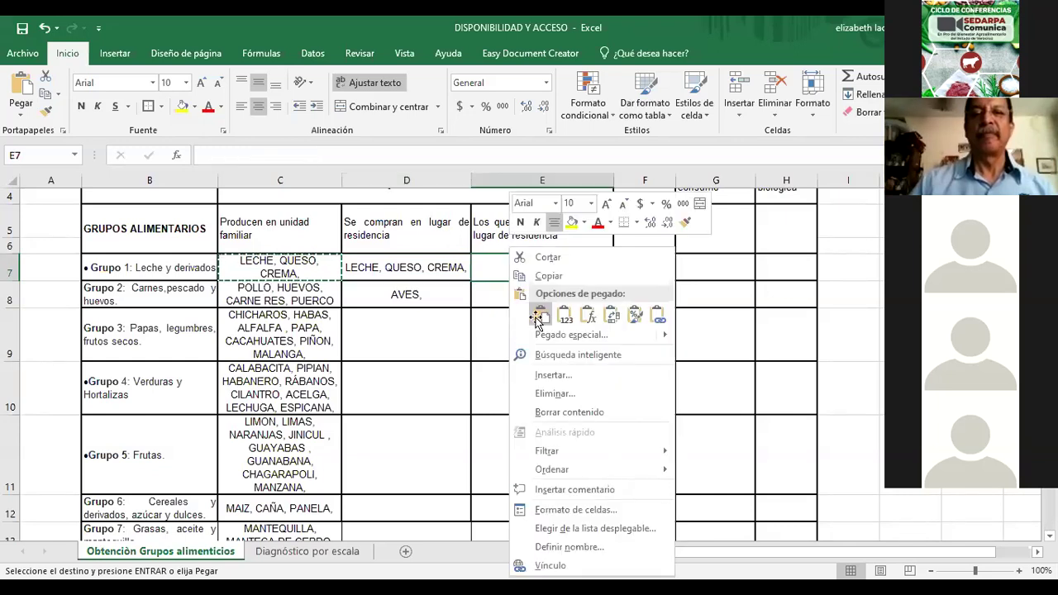
click(540, 316)
click(519, 293)
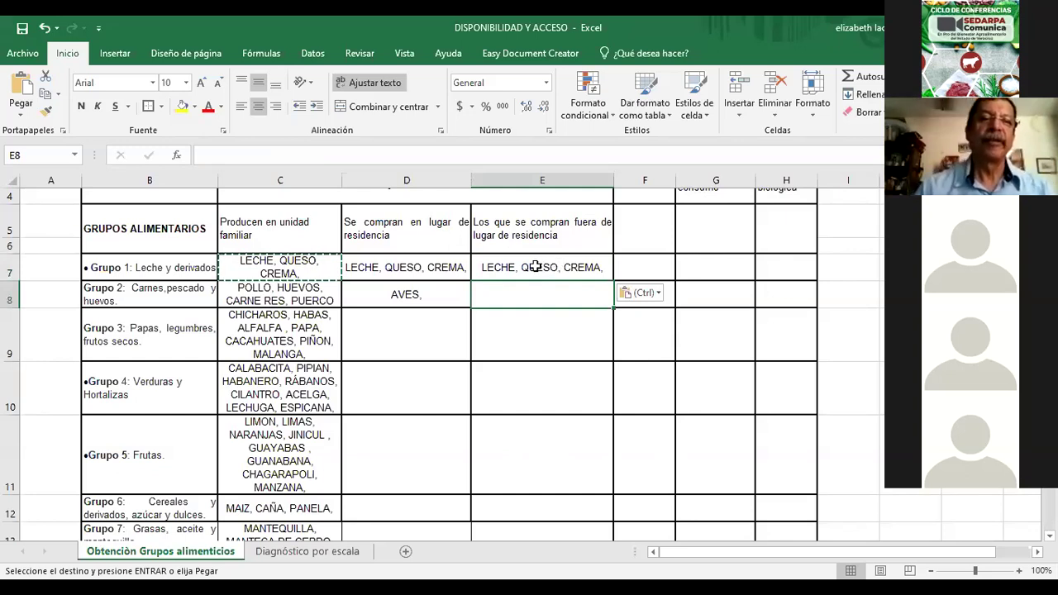
- Widen the family-unit production column slightly so its heading and the Grupo 1 foods each fit on one line
click(321, 228)
drag(339, 181, 354, 180)
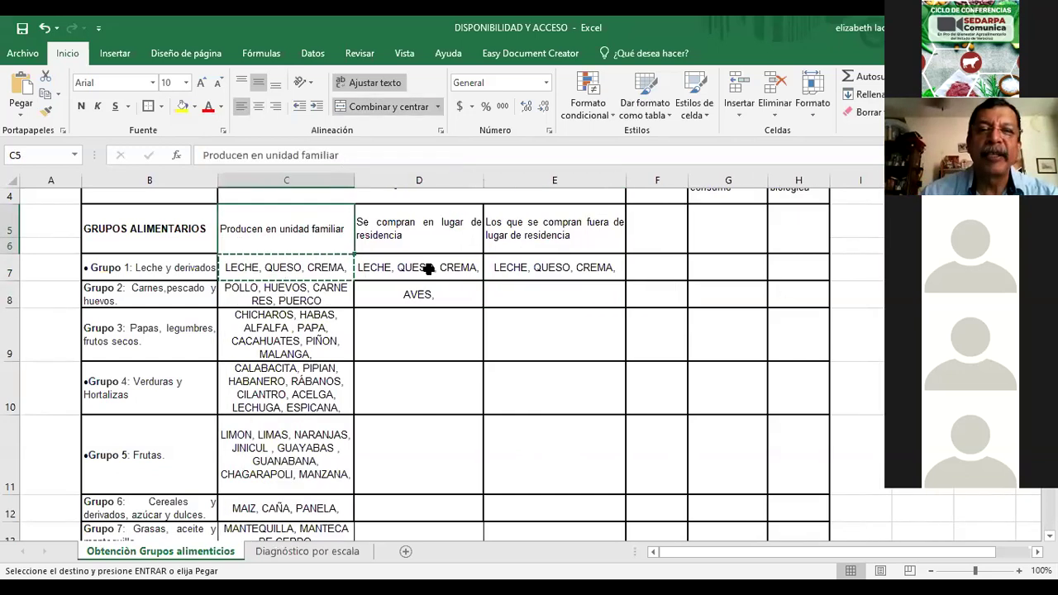
click(573, 297)
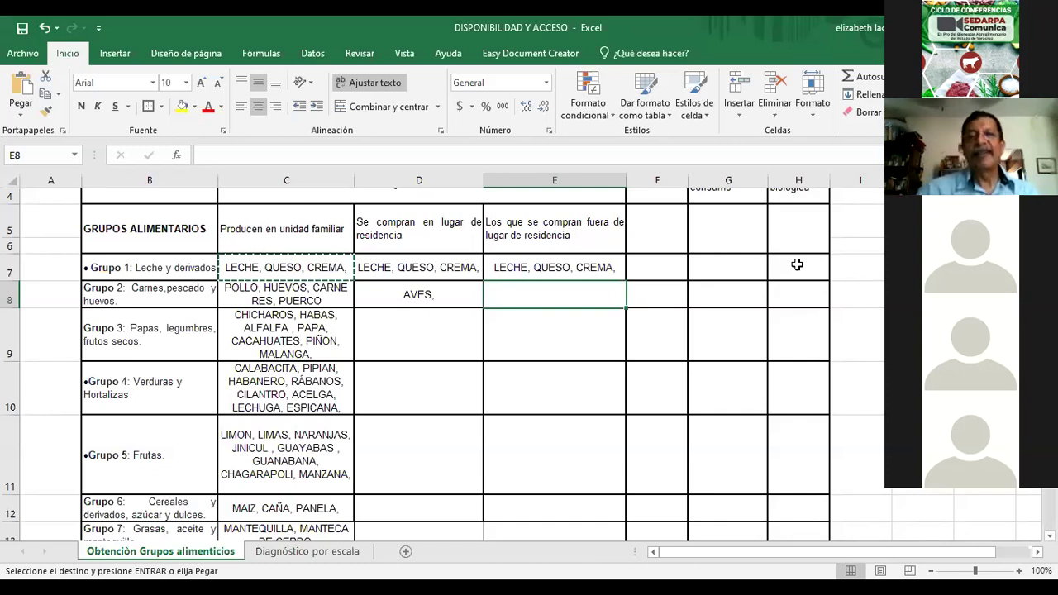
double_click(540, 296)
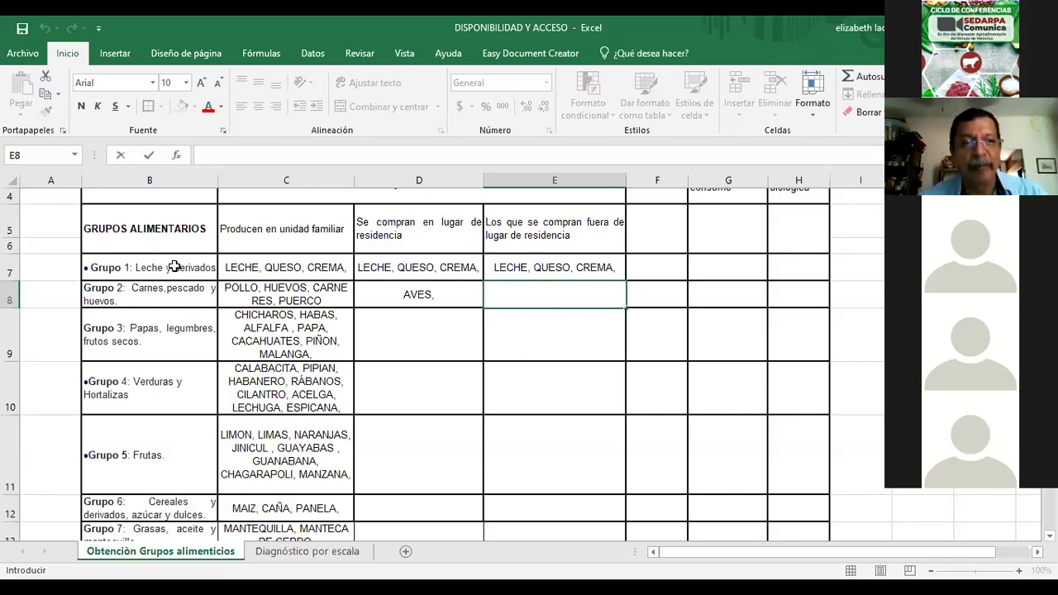
click(582, 270)
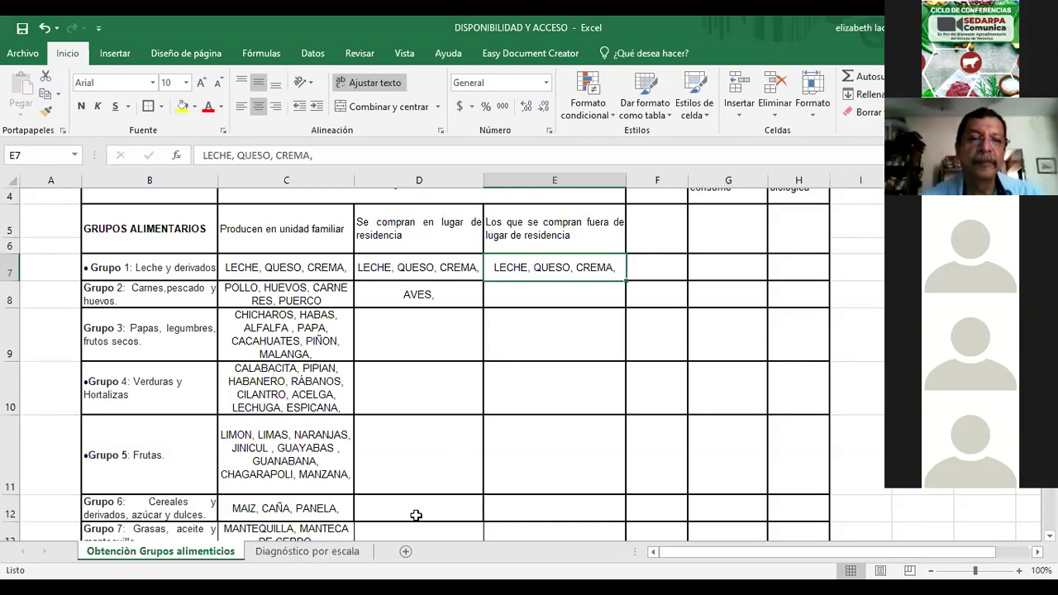
scroll(430, 478, down, 2)
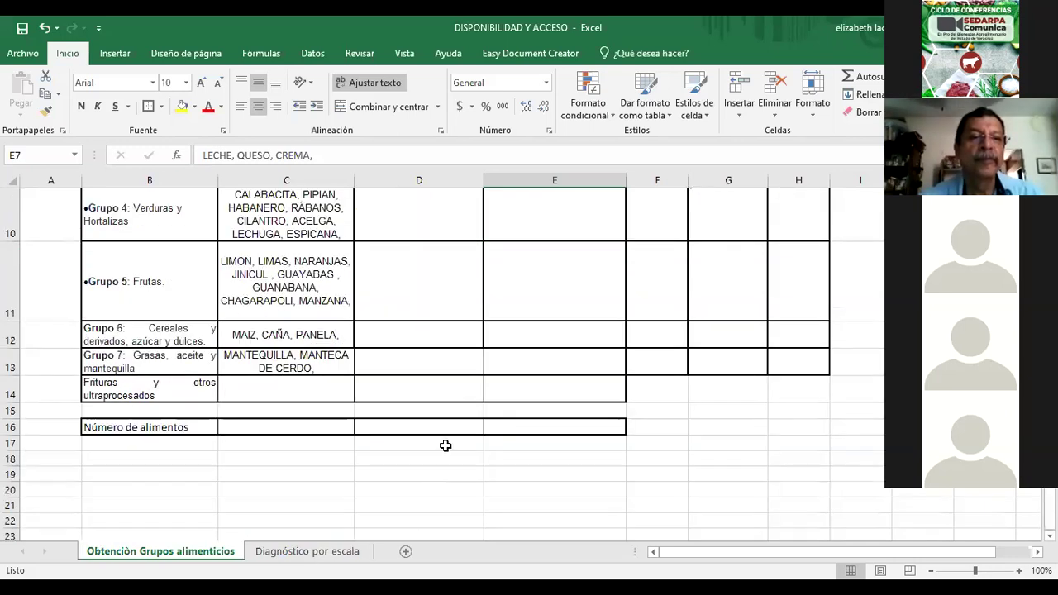
scroll(445, 446, up, 1)
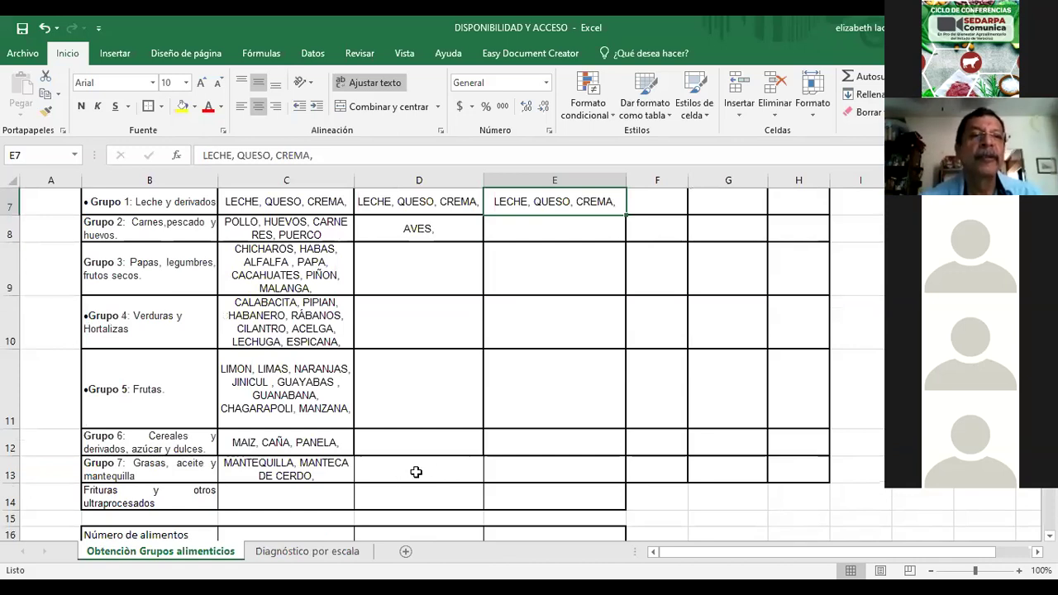
scroll(416, 472, up, 1)
scroll(416, 472, up, 1)
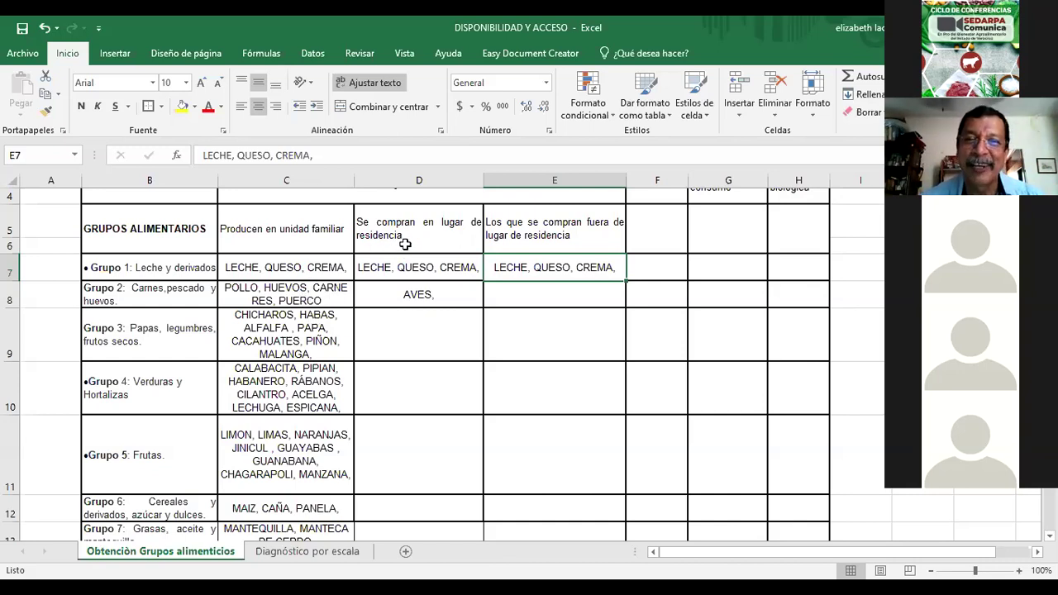
click(450, 295)
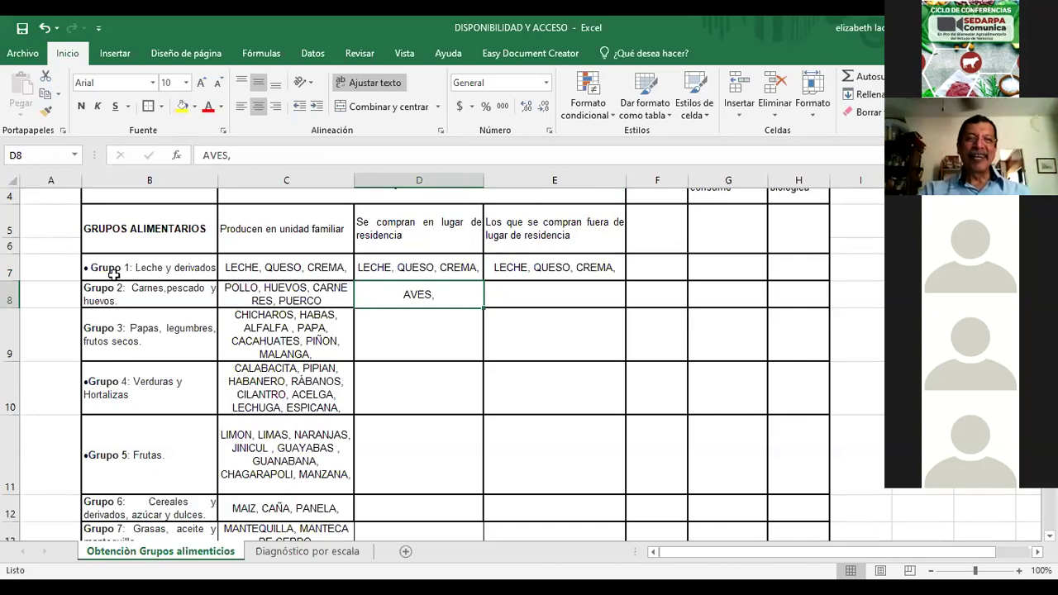
- Move the table block from the Grupo 1 row through the Número de alimentos row, across columns B to E, down two rows
drag(111, 267, 607, 480)
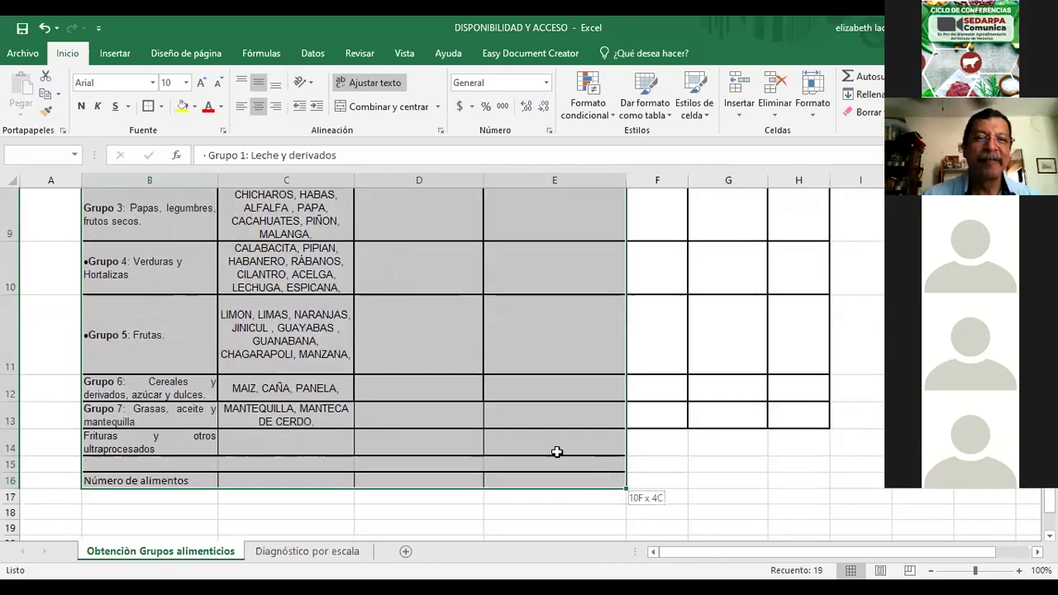
scroll(557, 439, up, 3)
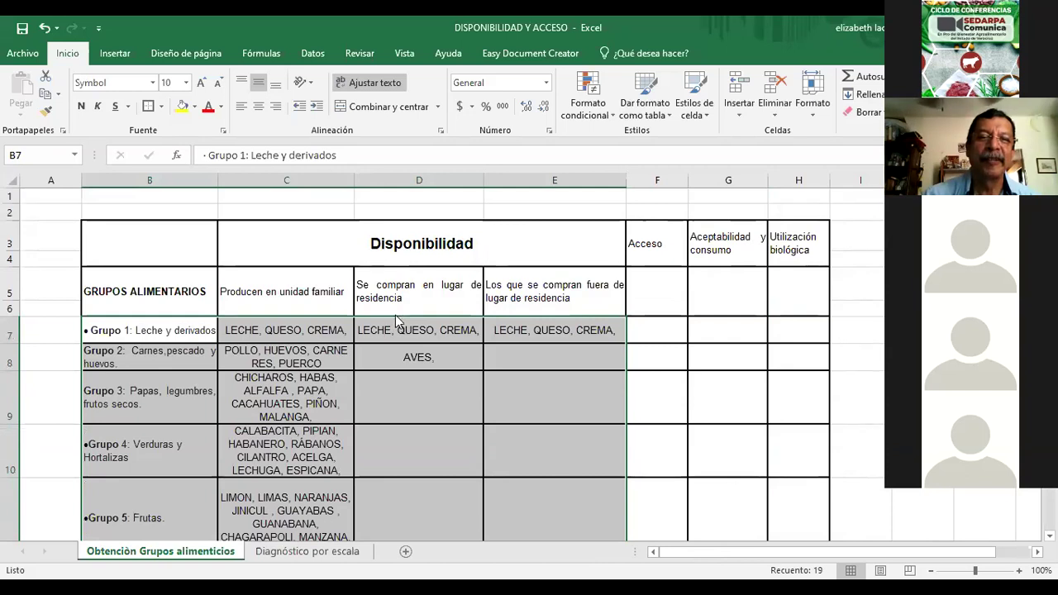
drag(386, 368, 386, 424)
- Enter "EPOCA" under the Producen en unidad familiar heading in cell C7 and center it
click(308, 325)
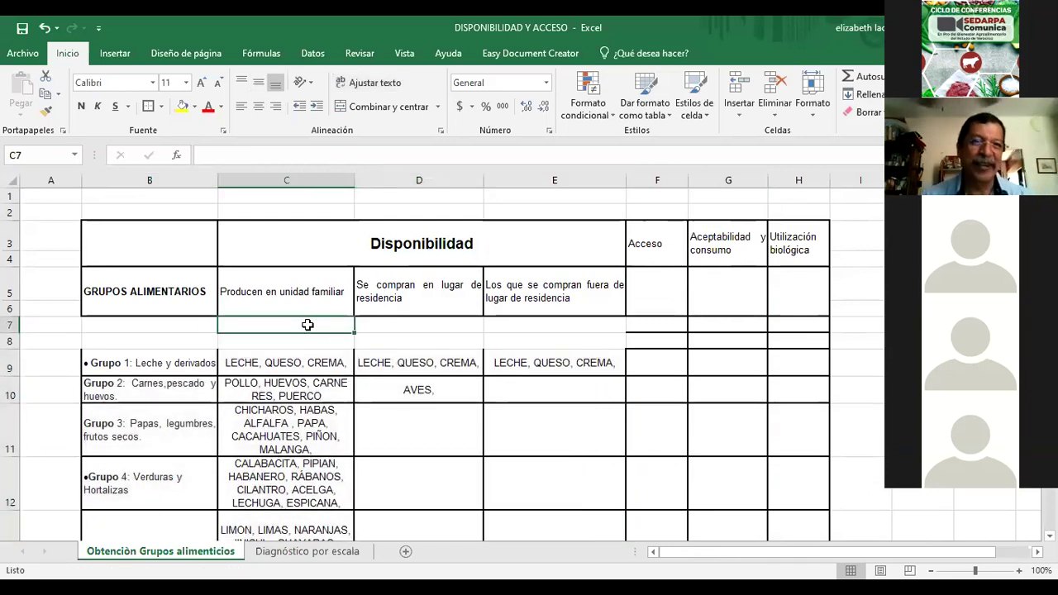
text(OCA)
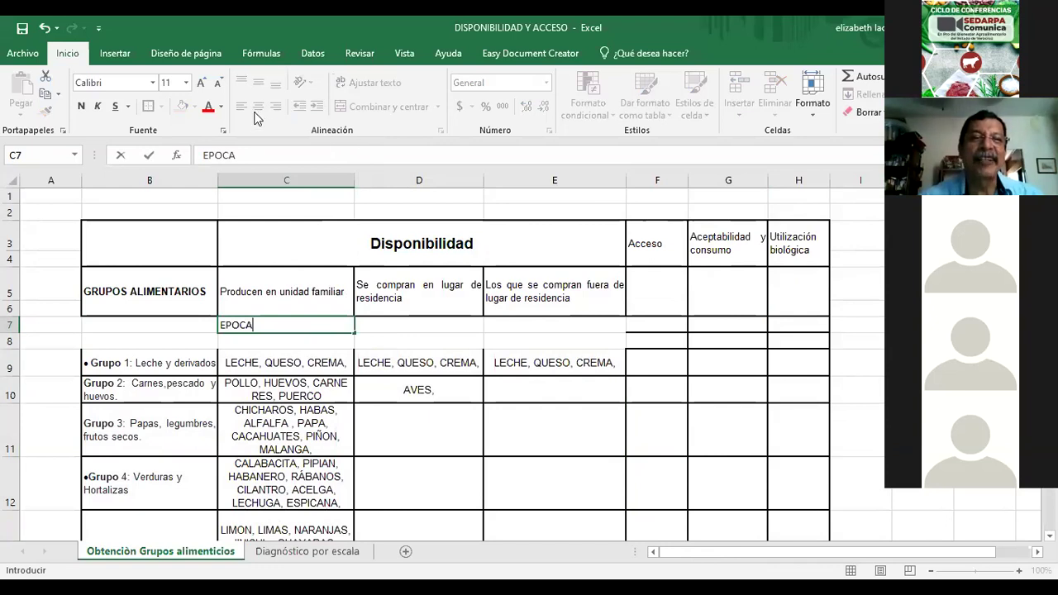
click(262, 366)
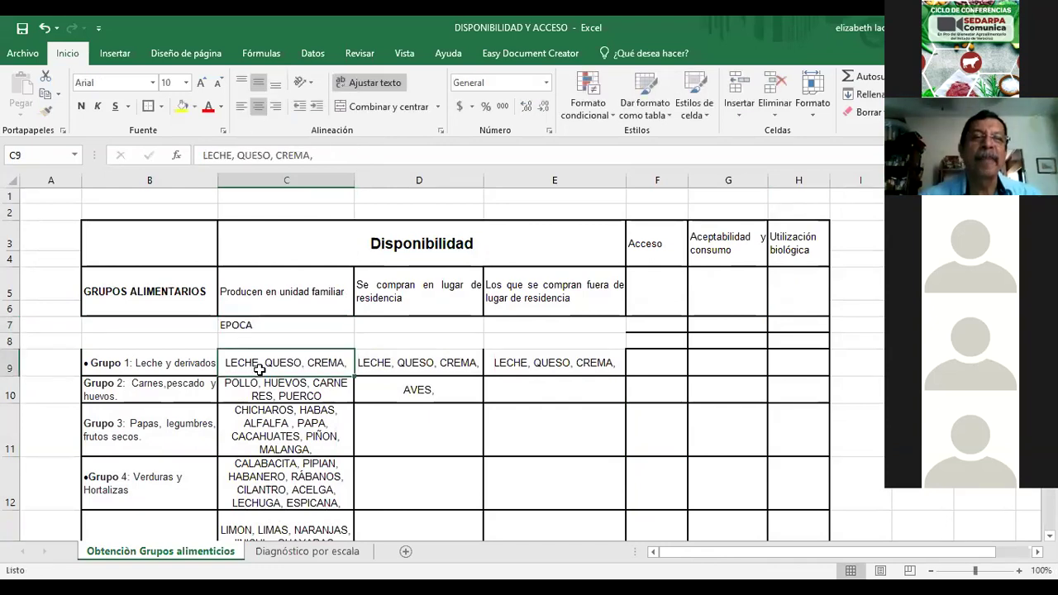
click(274, 327)
click(260, 106)
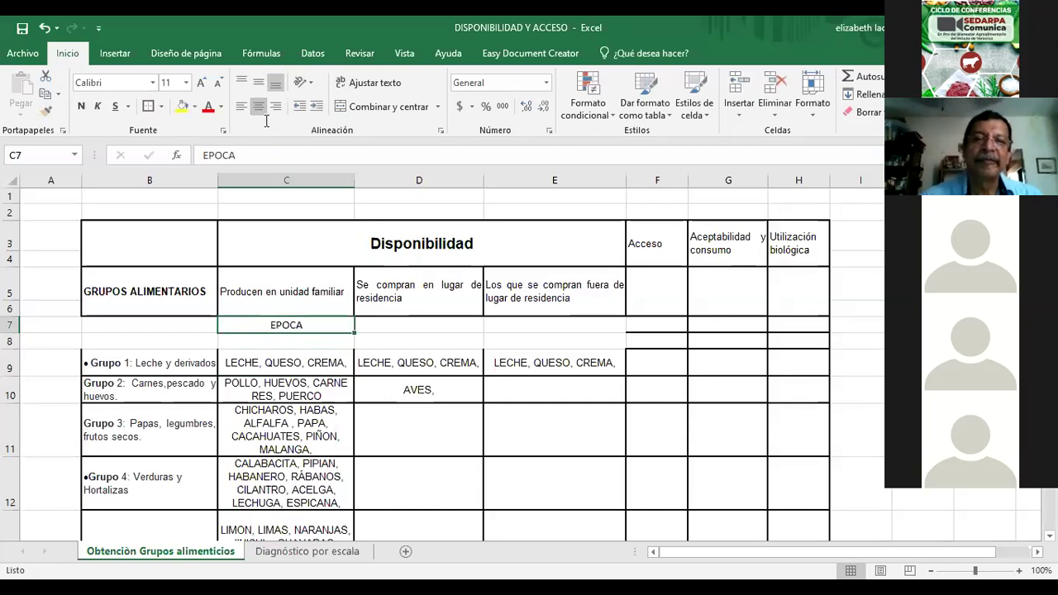
- Enter "EPOCA" under both purchase headings in cells D7 and E7 and center each one
click(440, 325)
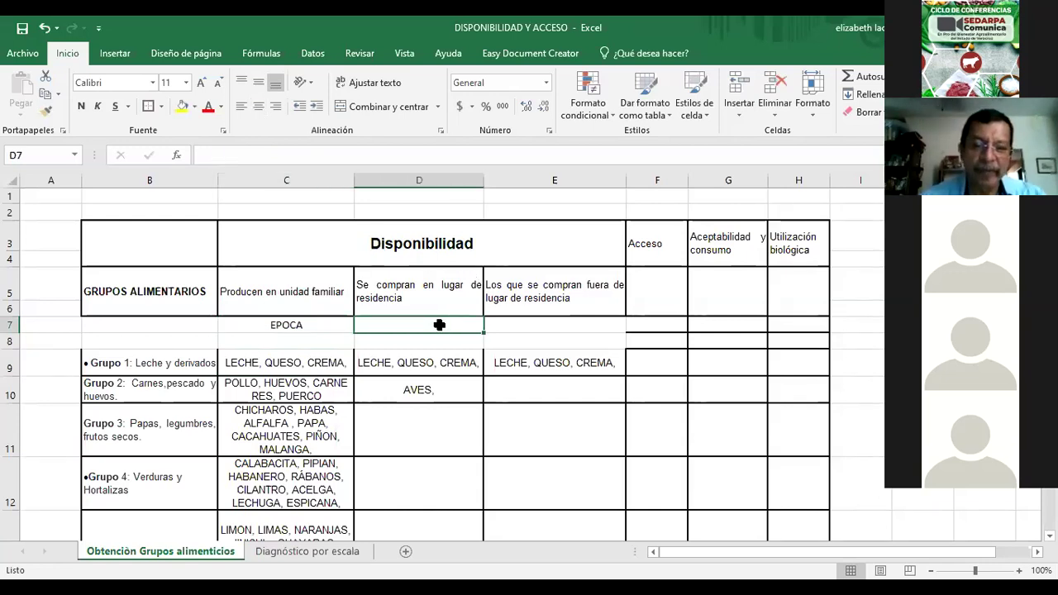
text(EPOCA)
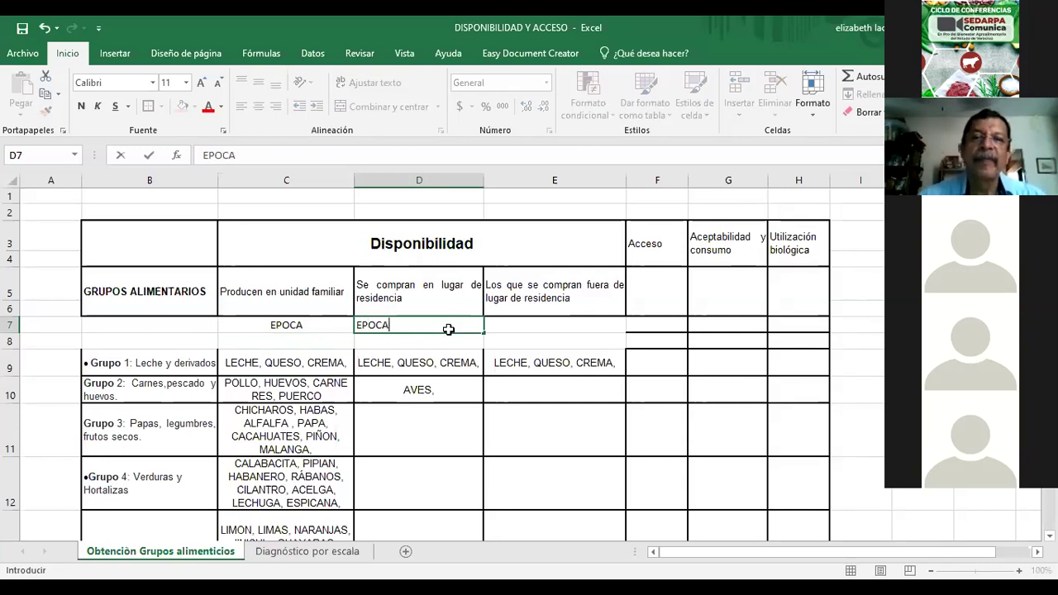
click(562, 324)
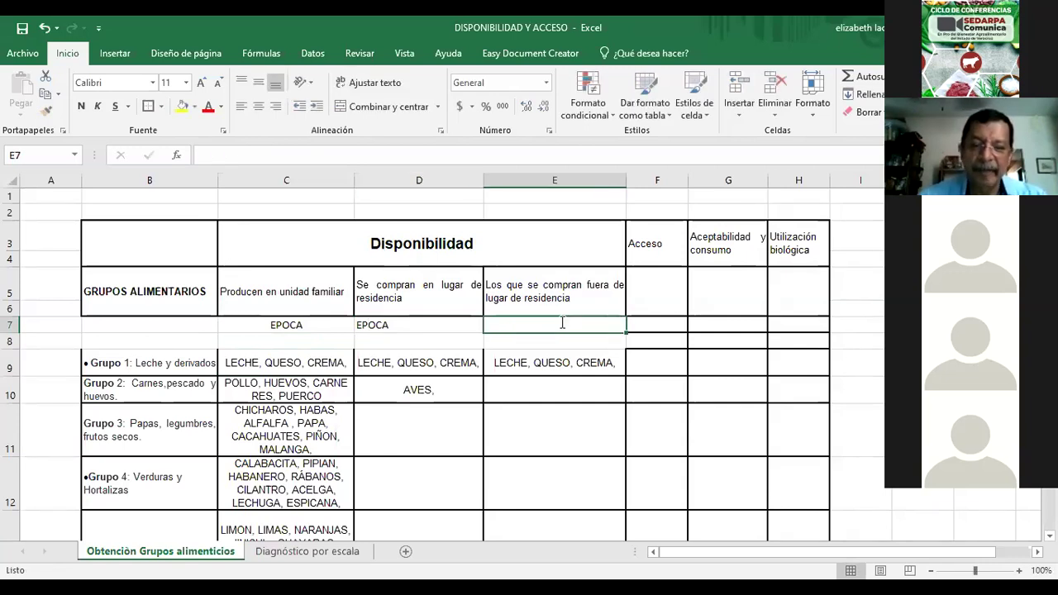
text(EPOC)
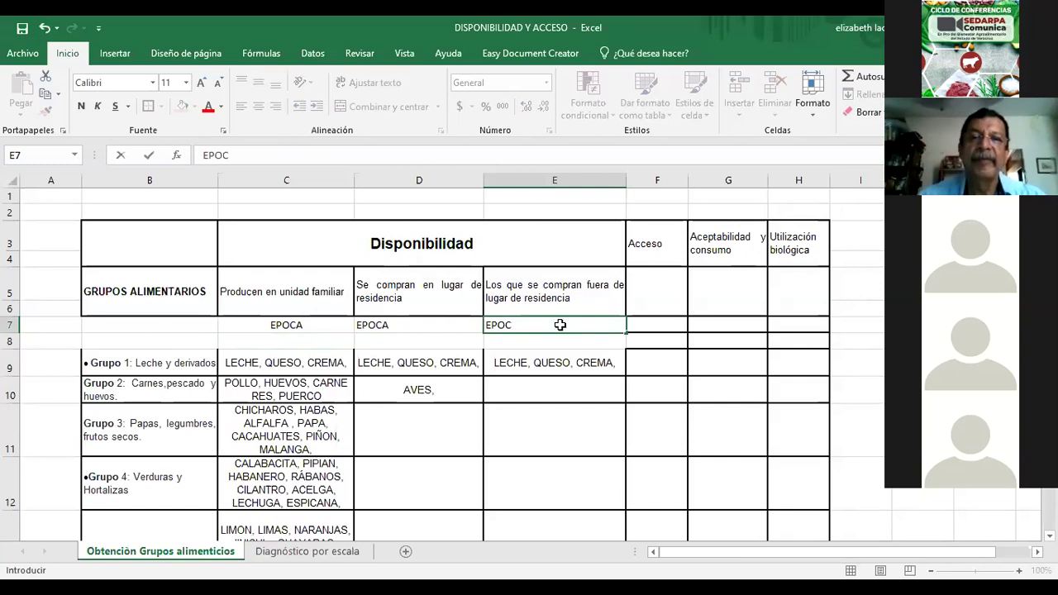
text(A)
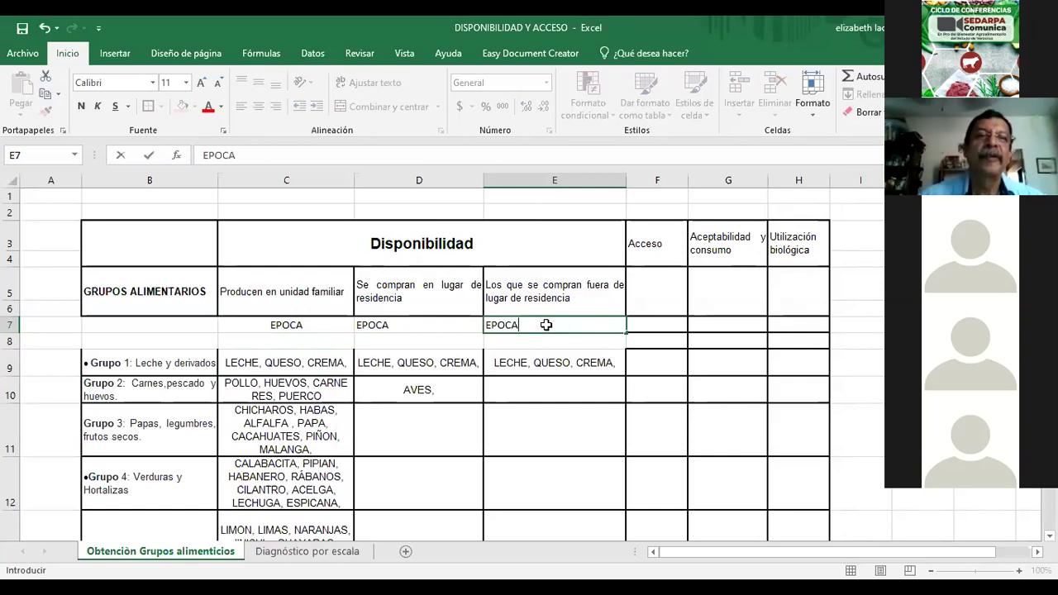
key(Return)
key(Up)
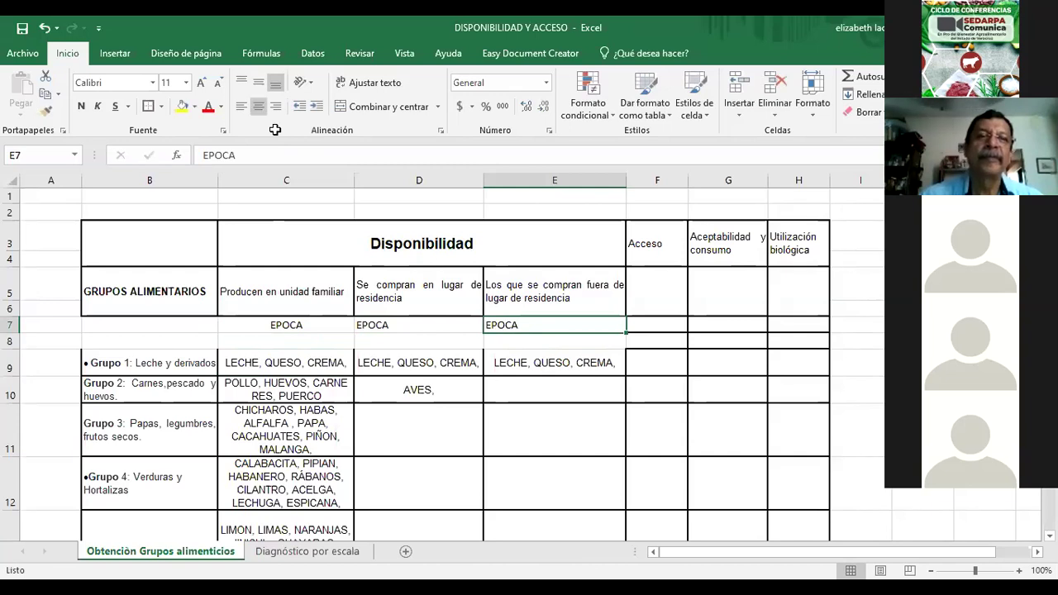
click(258, 106)
click(417, 324)
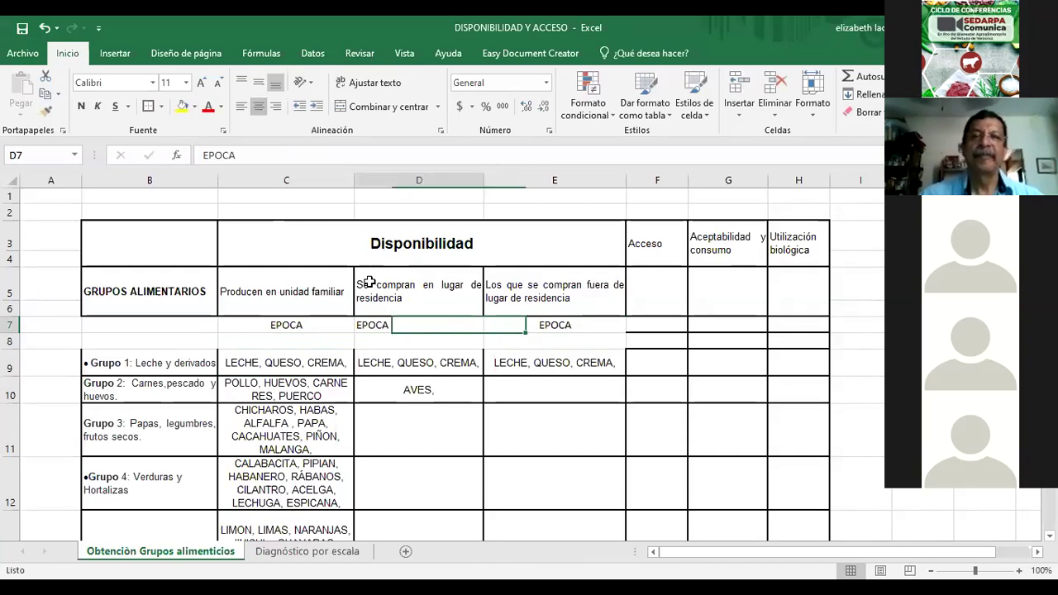
click(263, 108)
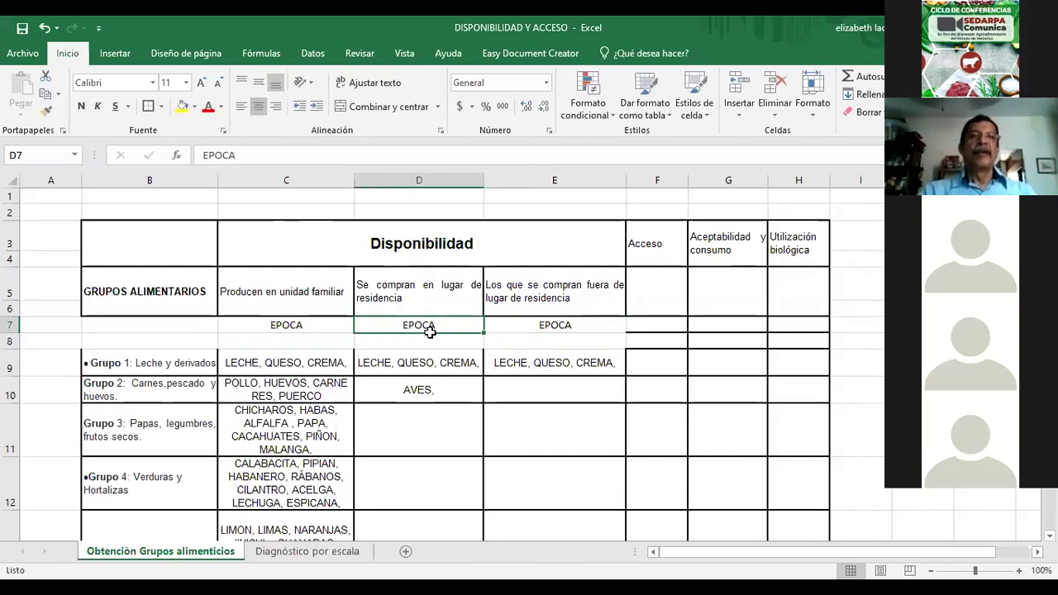
- Correct the label under the family-unit production heading to read "ÉPOCA"
click(267, 325)
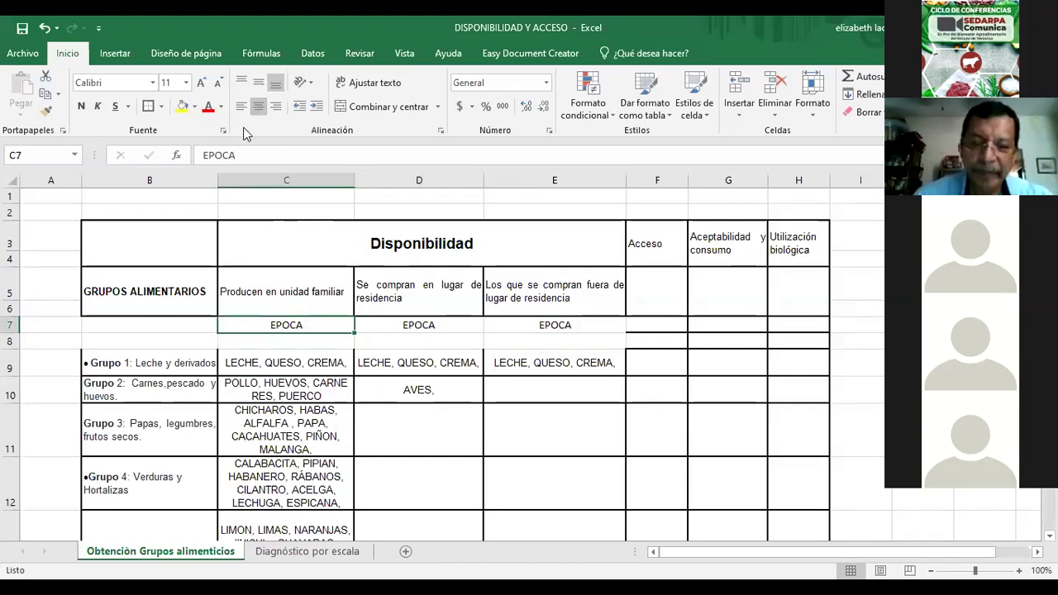
click(207, 156)
drag(207, 156, 216, 155)
text(É)
key(ctrl+Return)
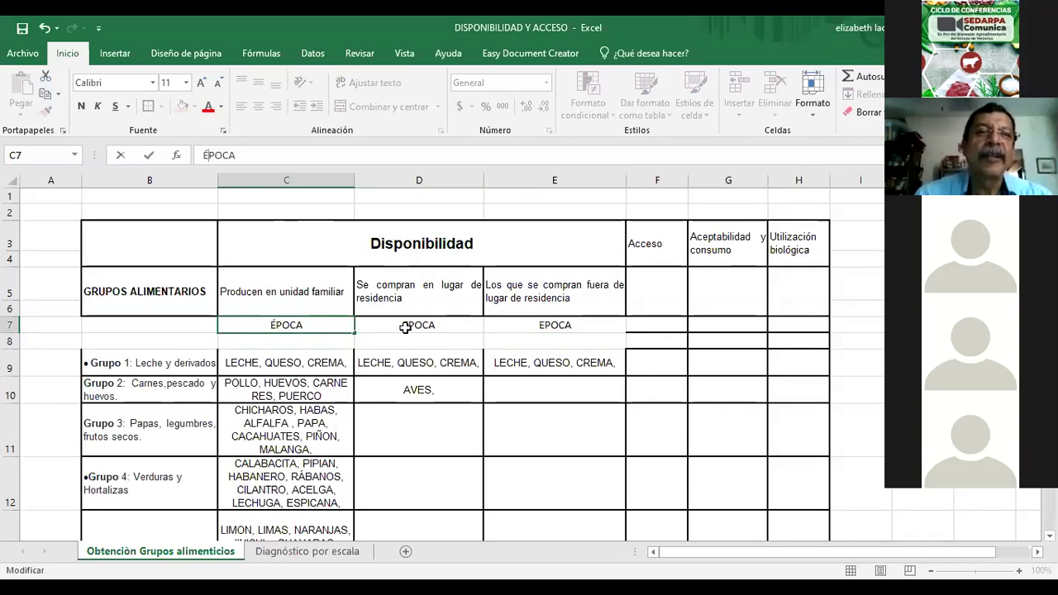
- Correct the label under the heading for foods bought in the place of residence to read "ÉPOCA"
click(212, 162)
key(Tab)
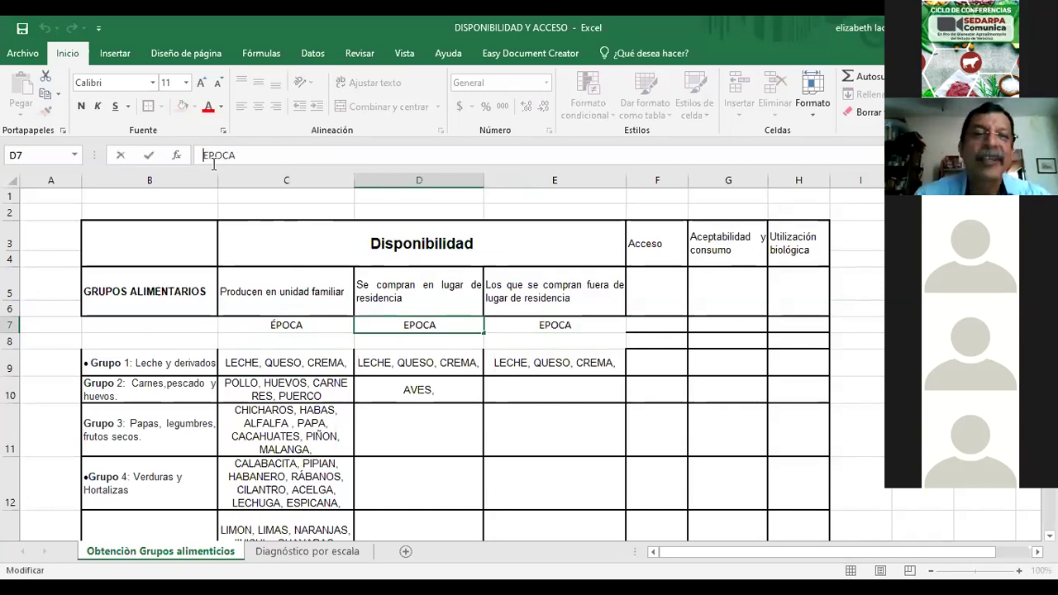
text(É)
key(ctrl+Return)
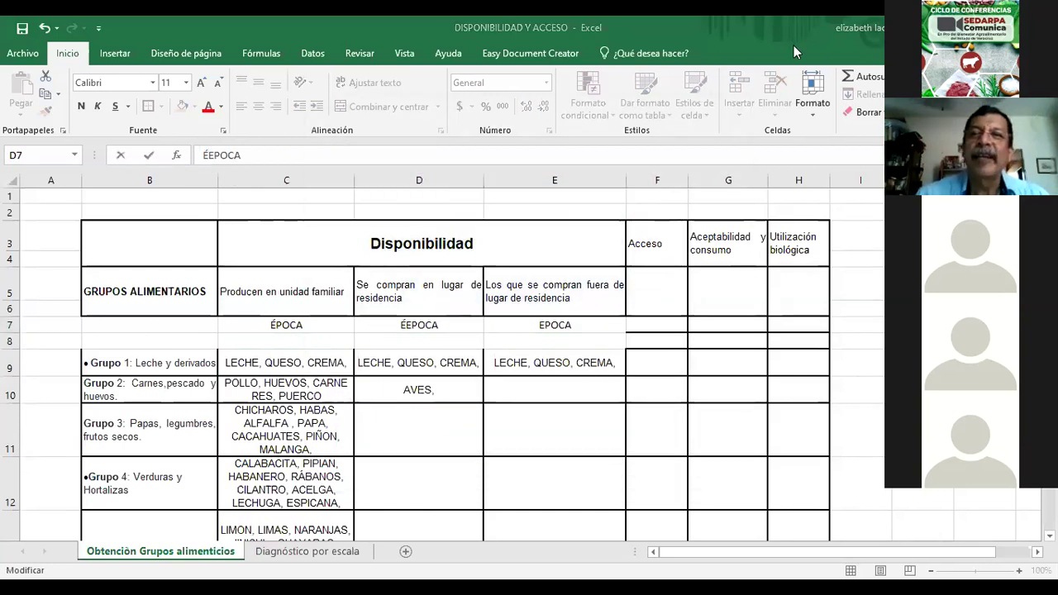
click(213, 159)
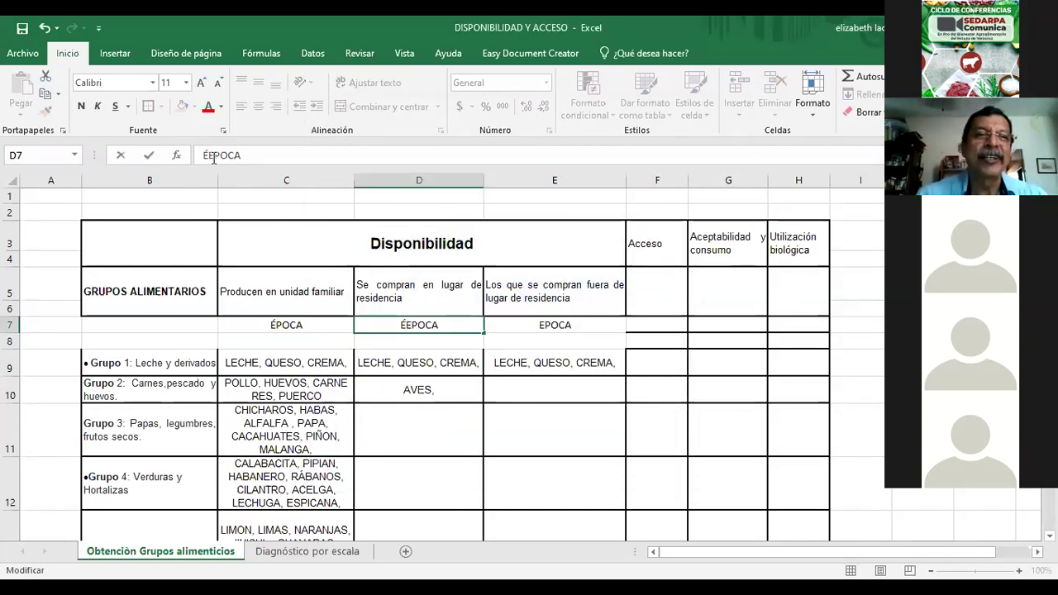
key(Delete)
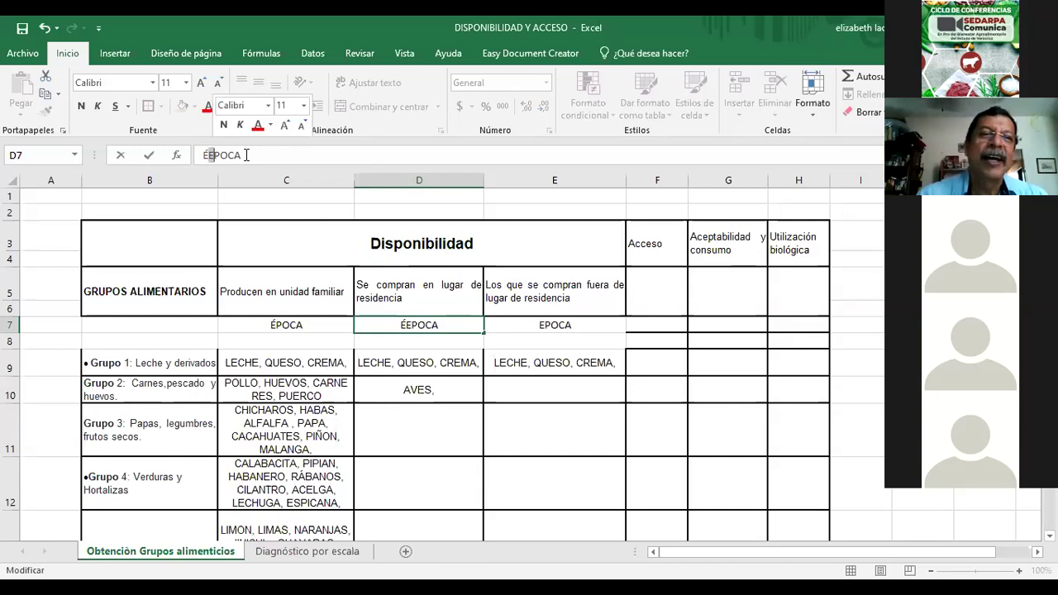
key(ctrl+Return)
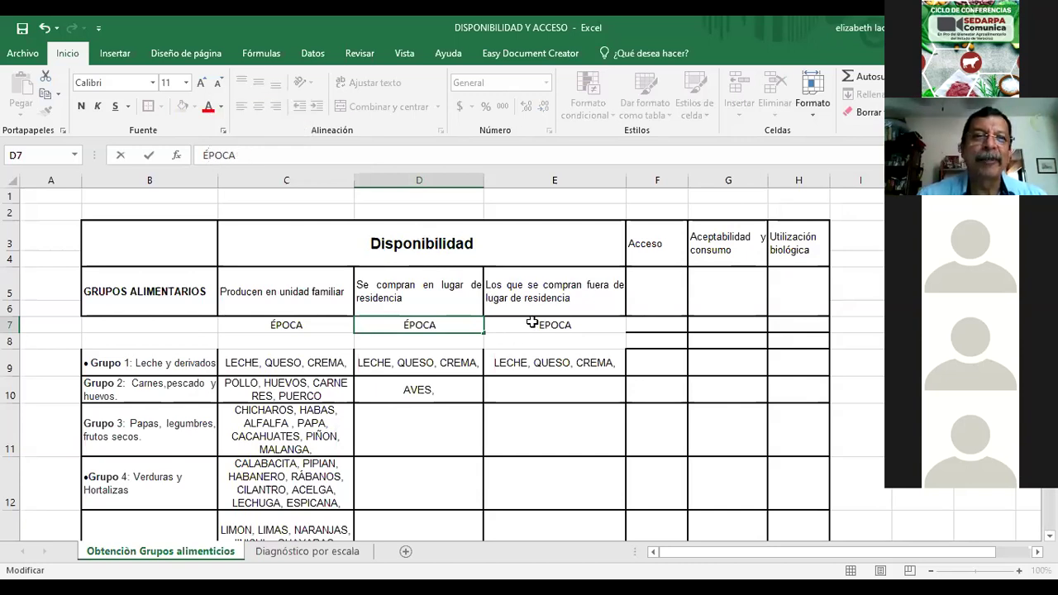
- Correct the label under the heading for foods bought outside the place of residence to read "ÉPOCA"
key(Tab)
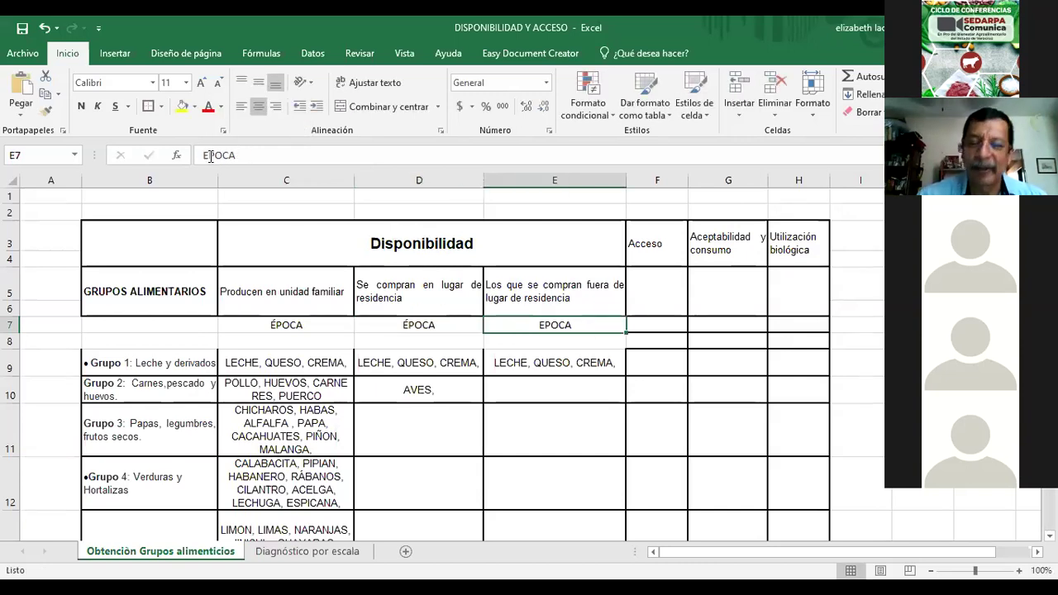
click(247, 162)
key(Home)
key(Delete)
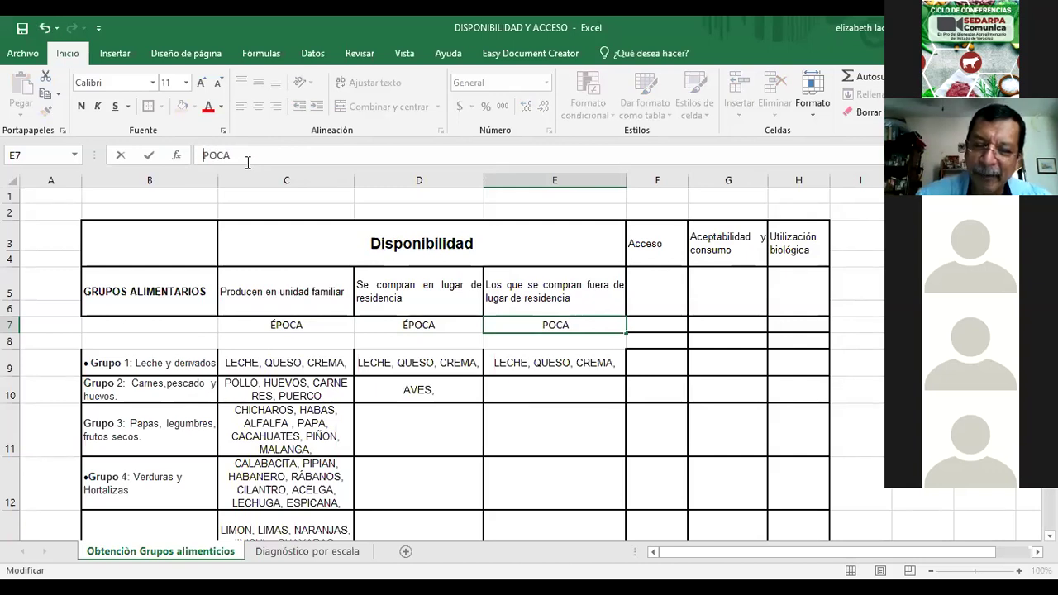
text(É)
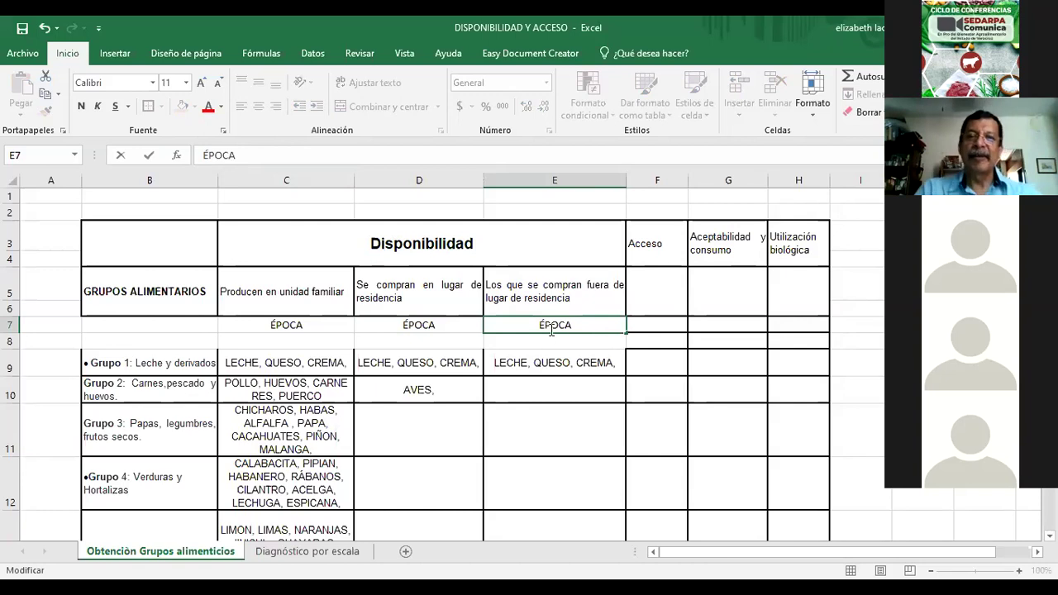
click(554, 357)
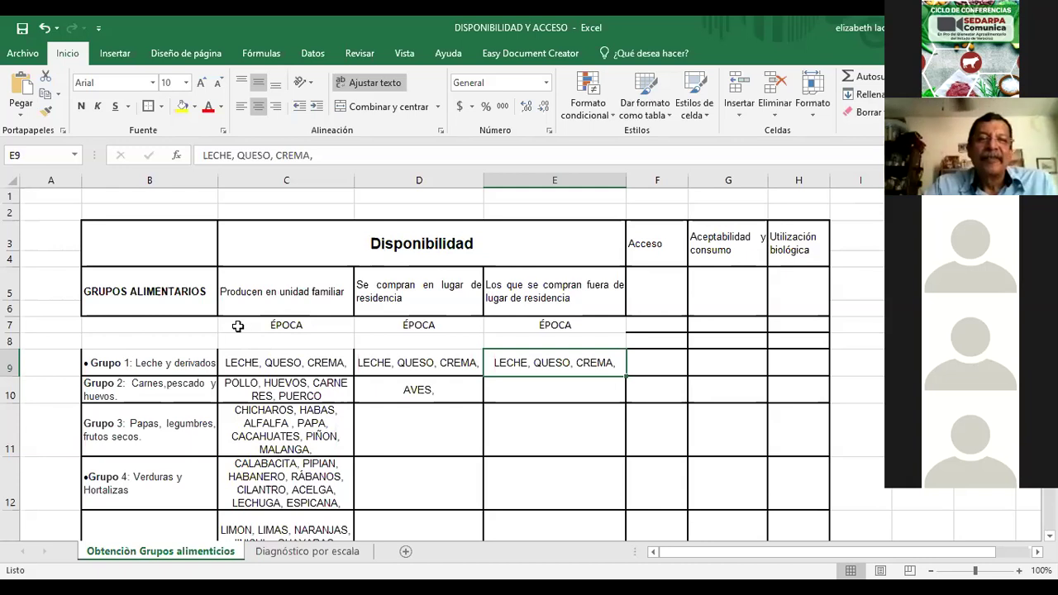
- Apply a border to the three ÉPOCA cells, C7 to E7
drag(238, 326, 552, 325)
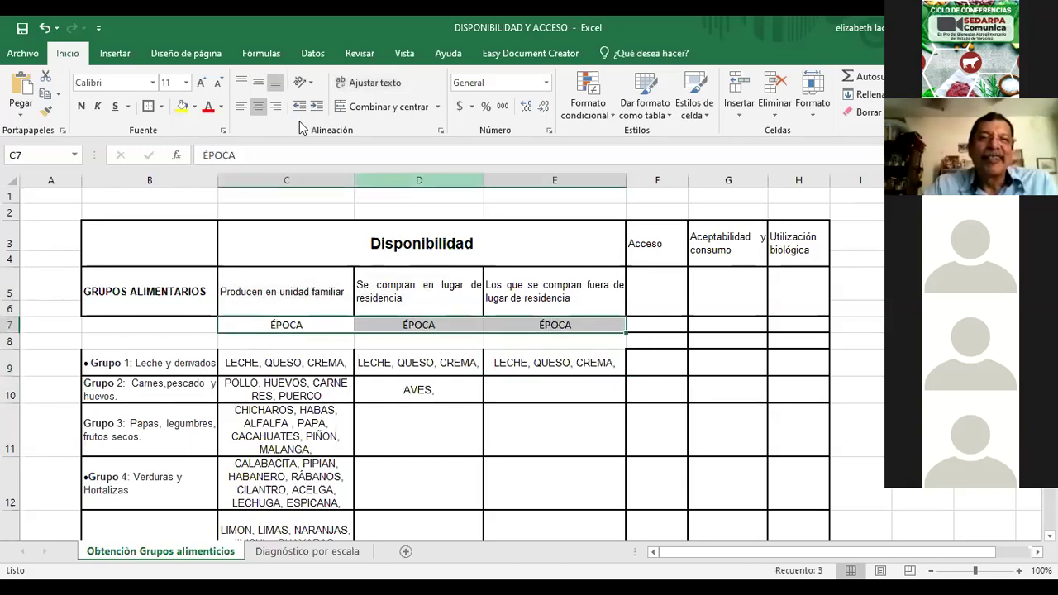
click(148, 106)
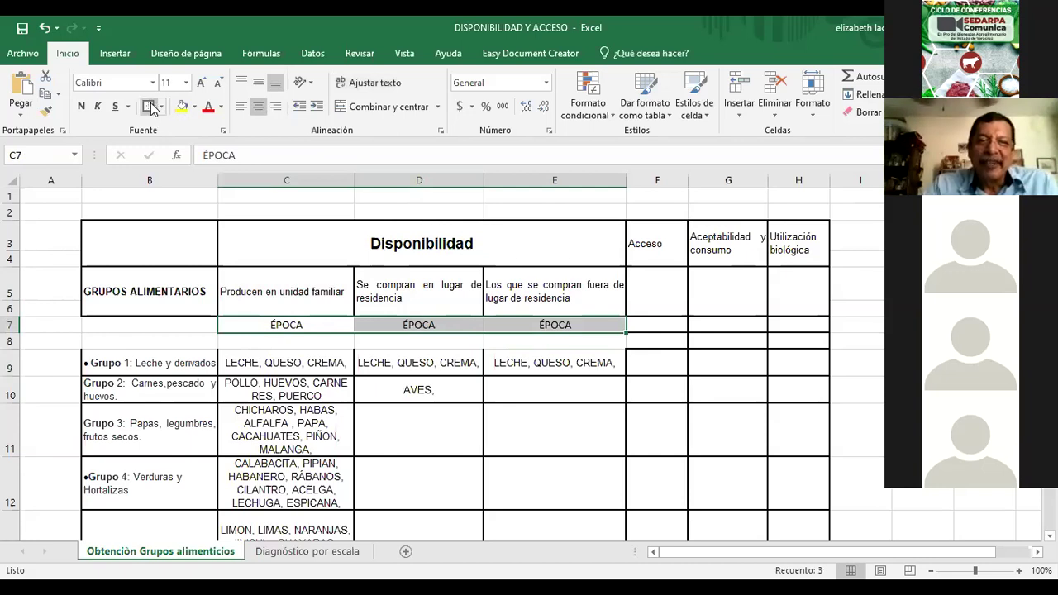
click(322, 342)
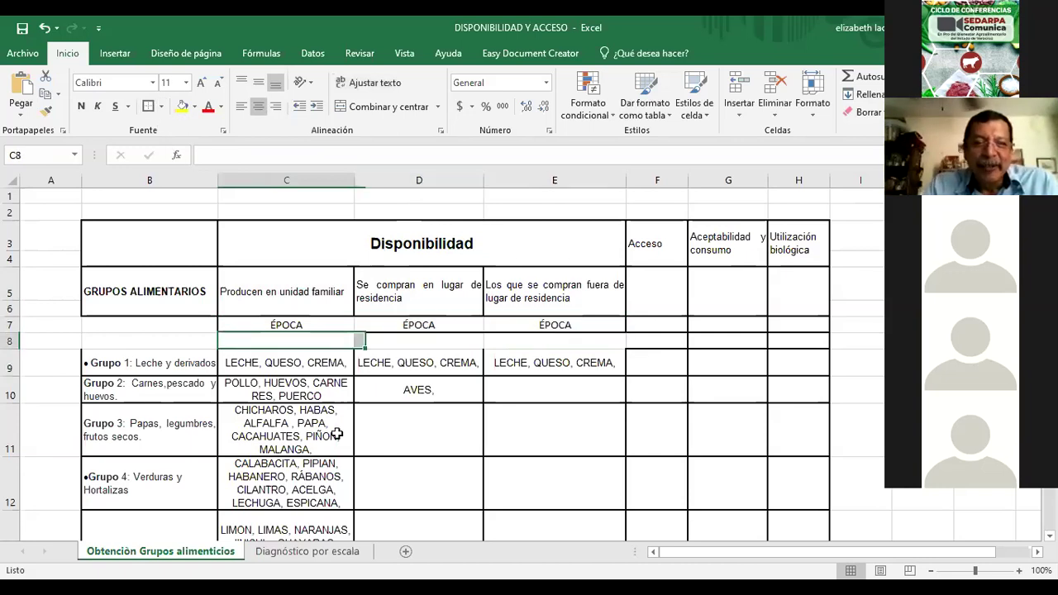
- On the Diagnóstico por escala sheet, enter "NUMERO DE PERSONAS, ACTVIDAD PRODUCTIVA," as the social variables for the family production unit
click(320, 552)
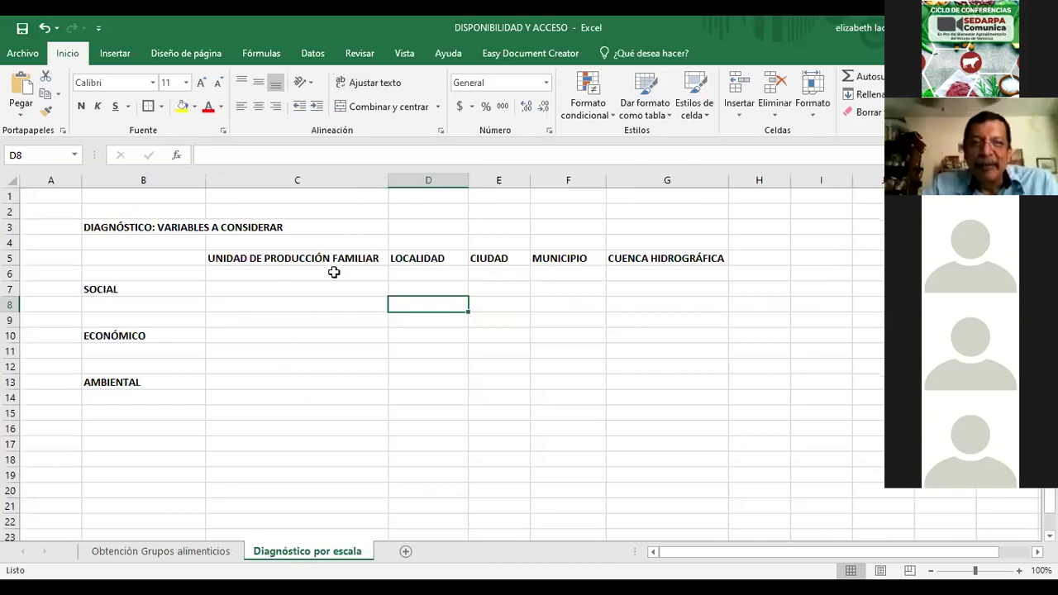
click(250, 286)
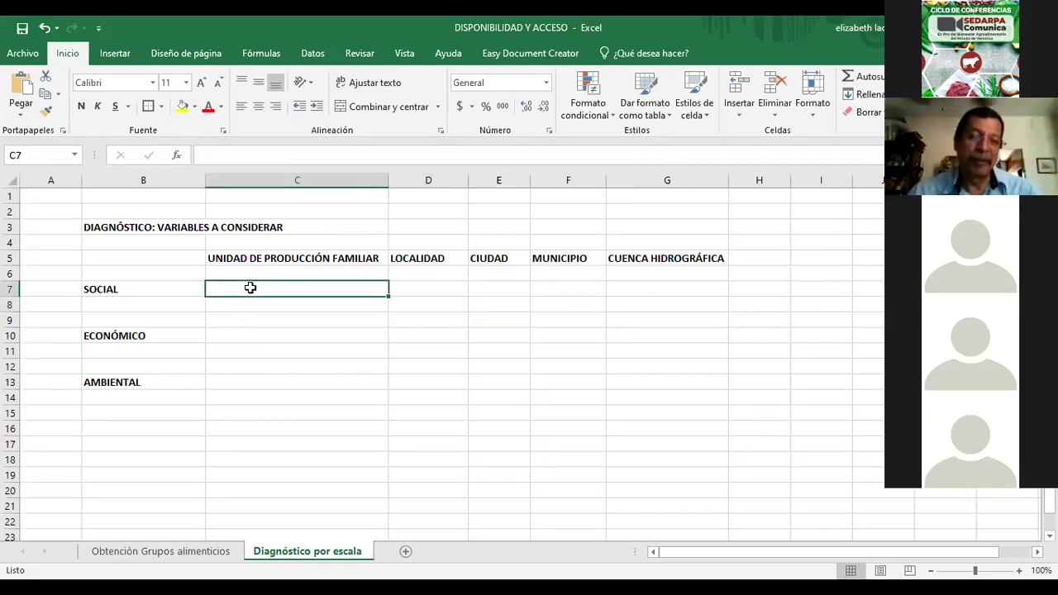
text(NUMERO DE D)
key(BackSpace)
key(BackSpace)
text(POSR)
key(BackSpace)
key(BackSpace)
key(BackSpace)
text(ERSONAS)
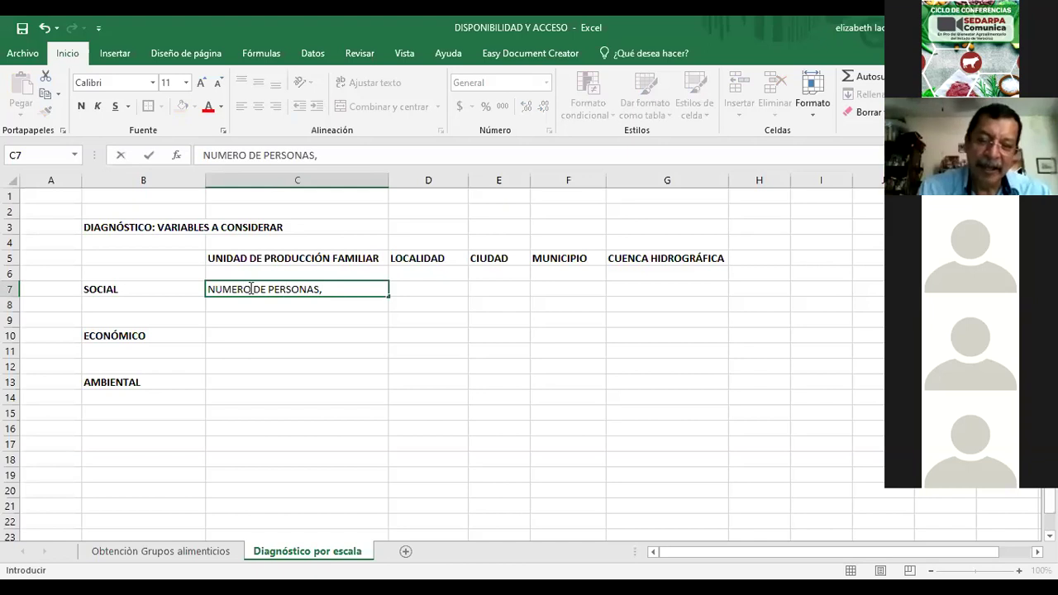
text(, ACT)
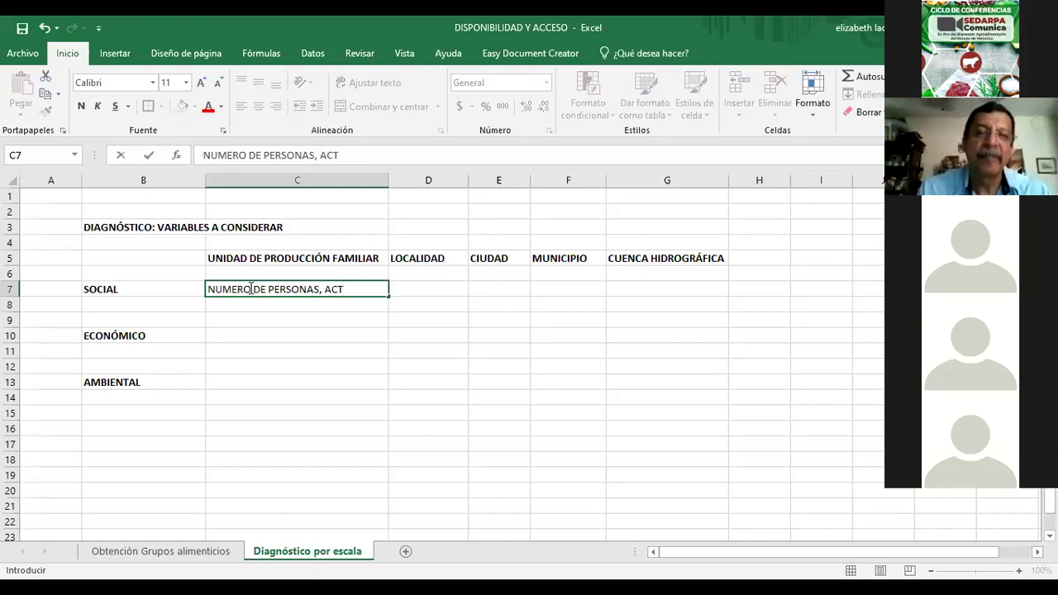
text(VIDAD PRODUCTIVA,)
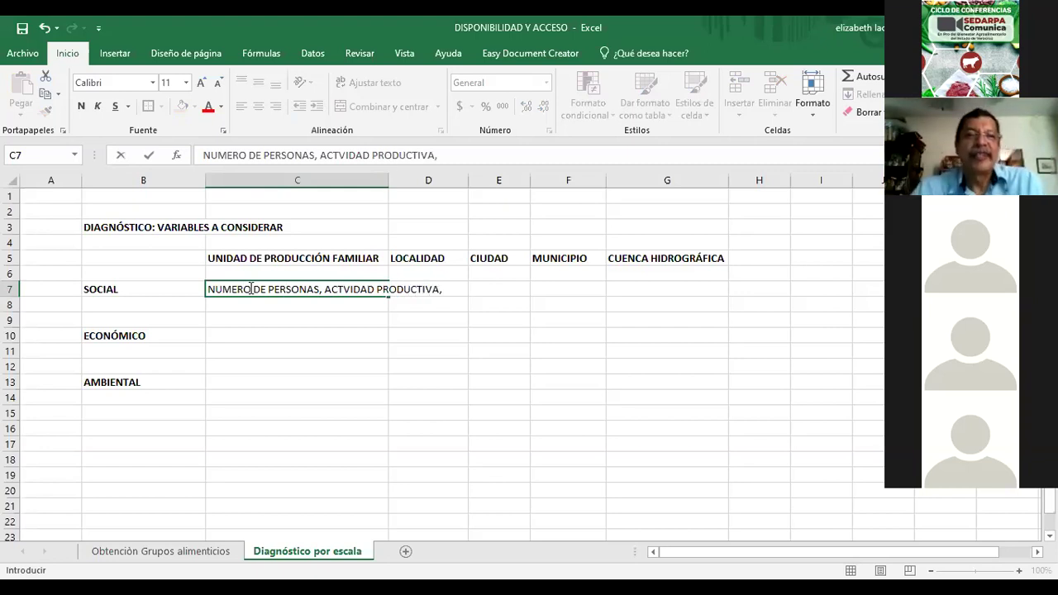
click(211, 314)
- Increase the height of the SOCIAL row to more than double
click(65, 294)
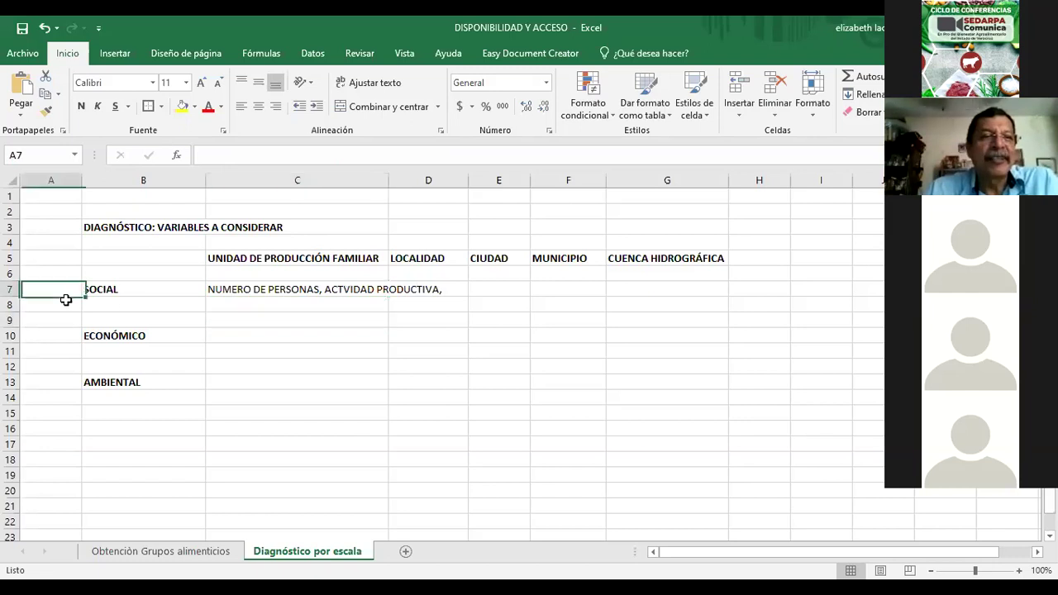
drag(7, 297, 8, 320)
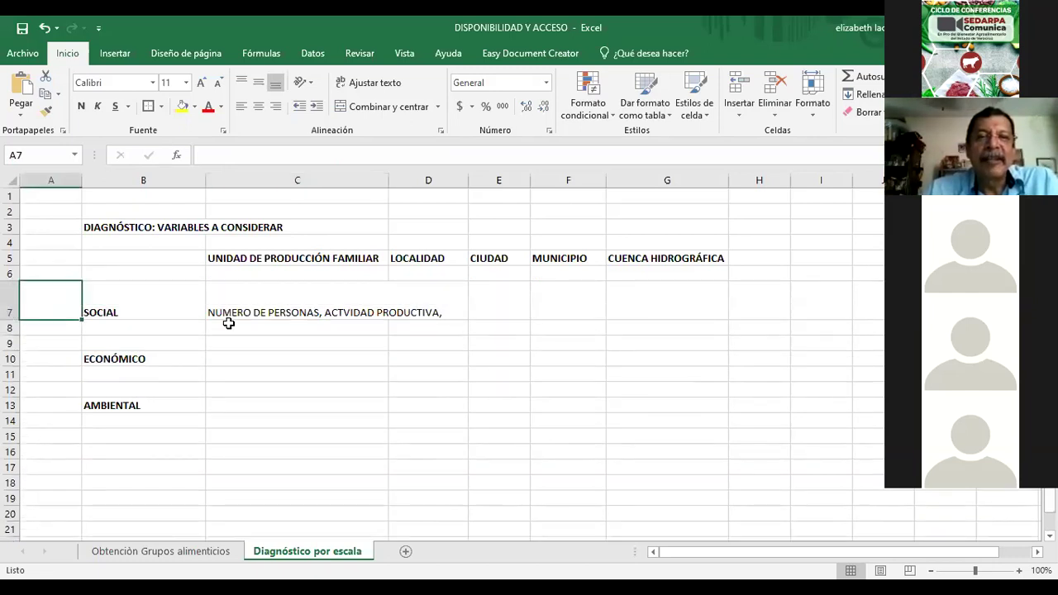
- Center the social variables text in cell C7 and wrap it within the cell
click(338, 294)
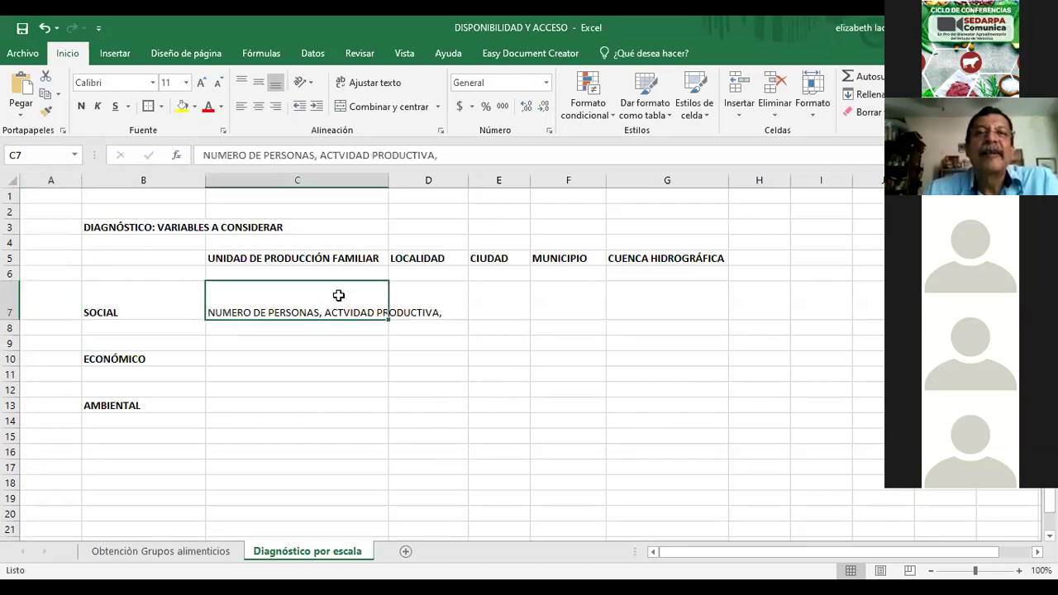
click(406, 108)
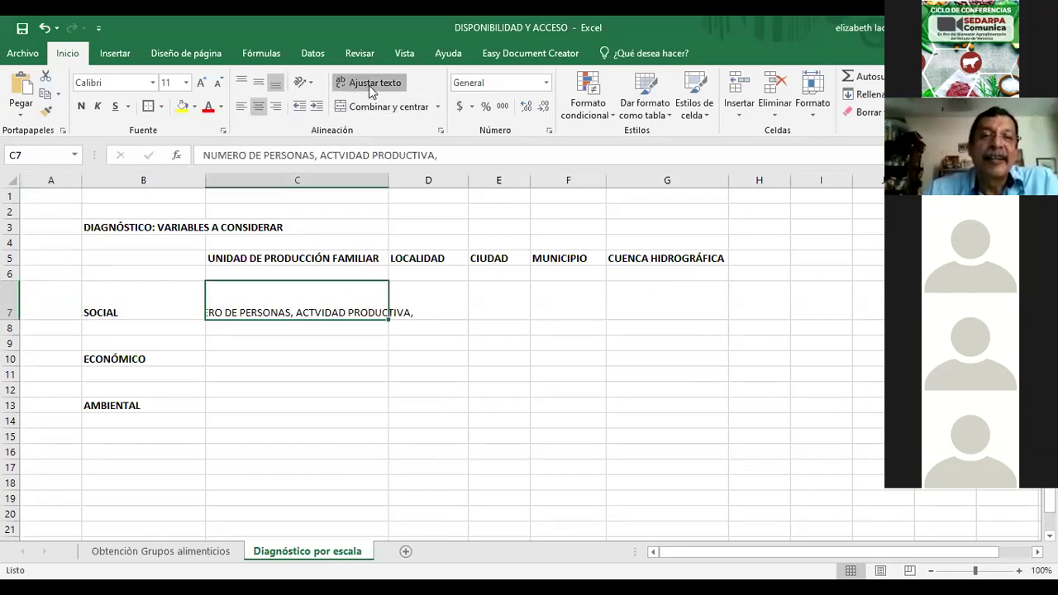
click(376, 83)
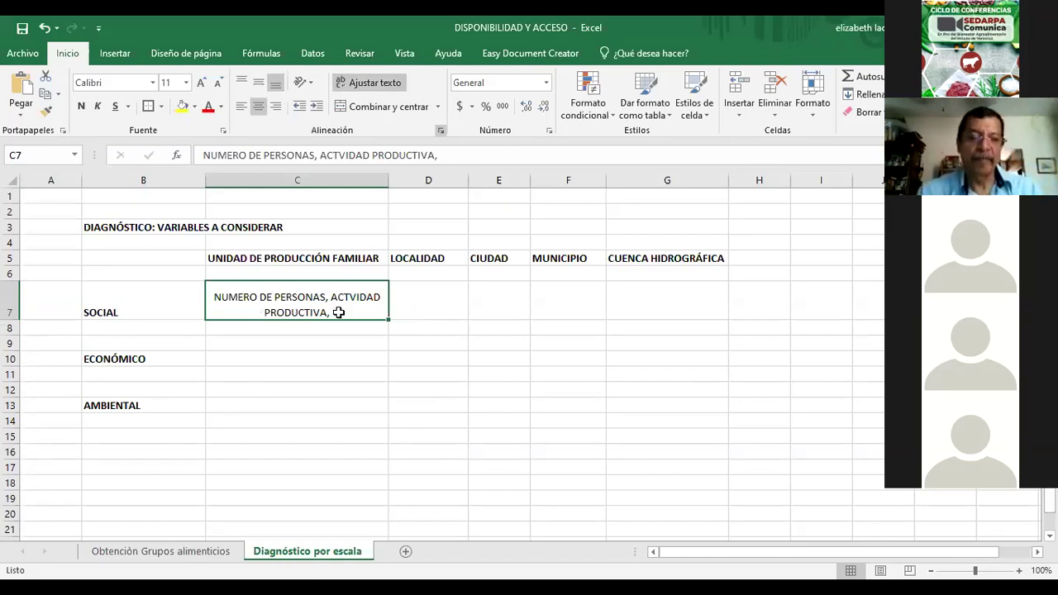
- Append "GRUPO DE EDAD," to the social variables for the family production unit
click(442, 154)
text(EDAD,)
key(BackSpace)
key(BackSpace)
key(BackSpace)
key(BackSpace)
key(BackSpace)
key(BackSpace)
text(GRUPO DE EDAD,)
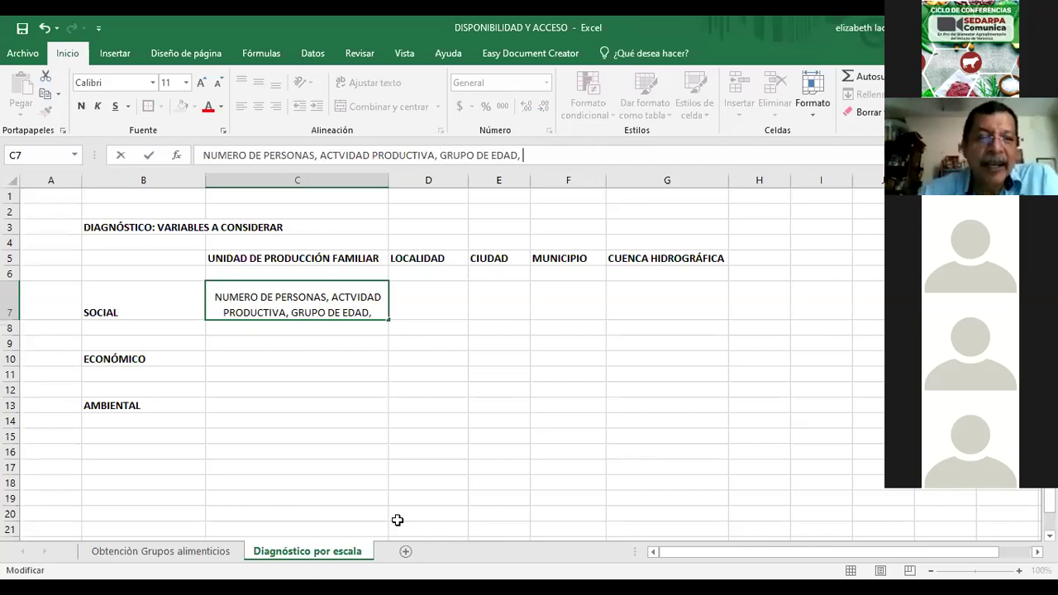
- Review the foods listed by group and source on the Obtenciòn Grupos alimenticios sheet
click(198, 554)
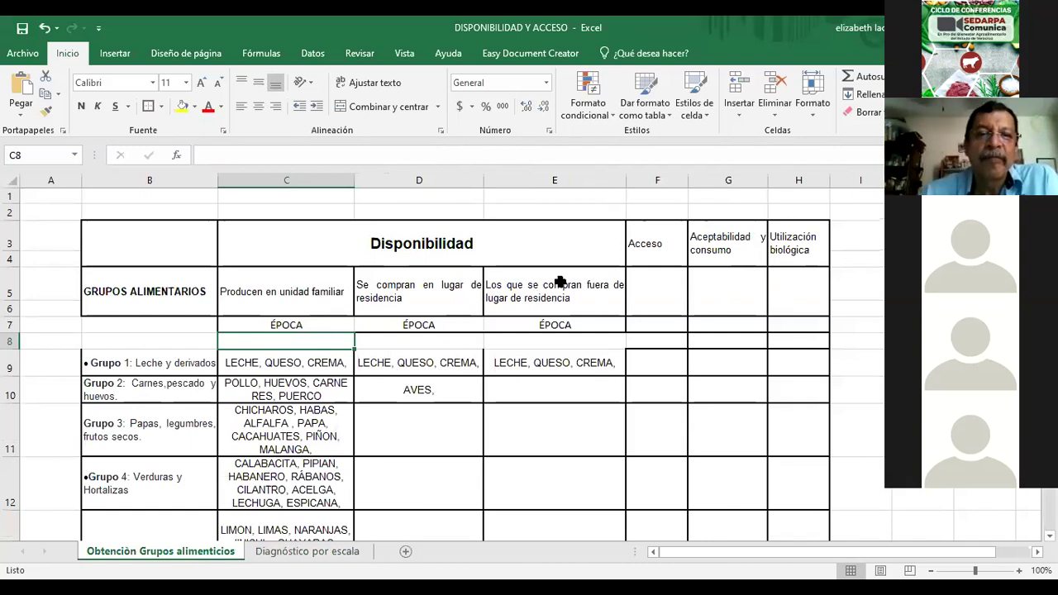
scroll(560, 322, down, 2)
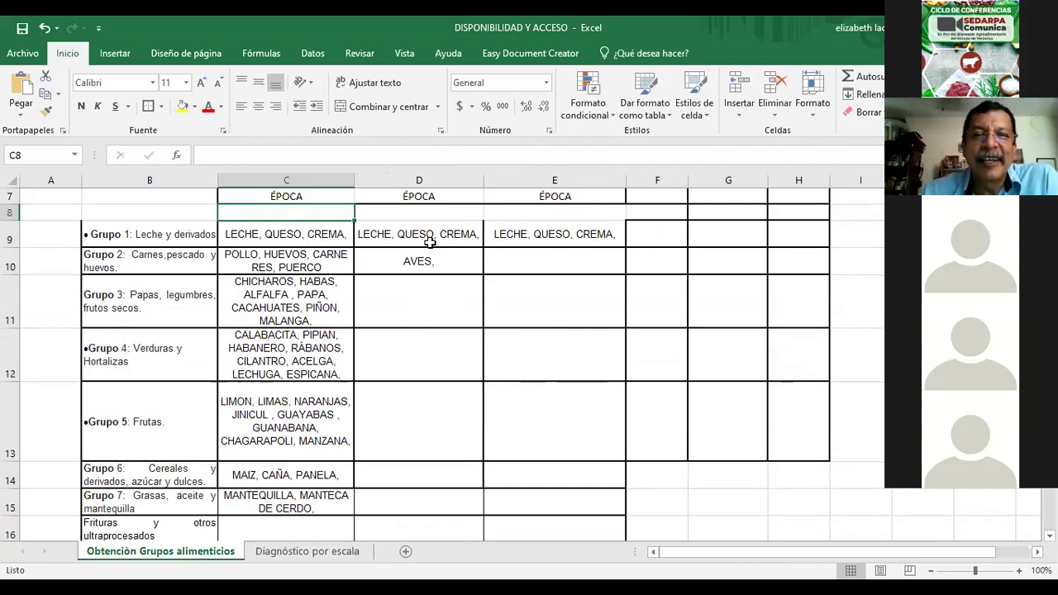
scroll(449, 229, up, 2)
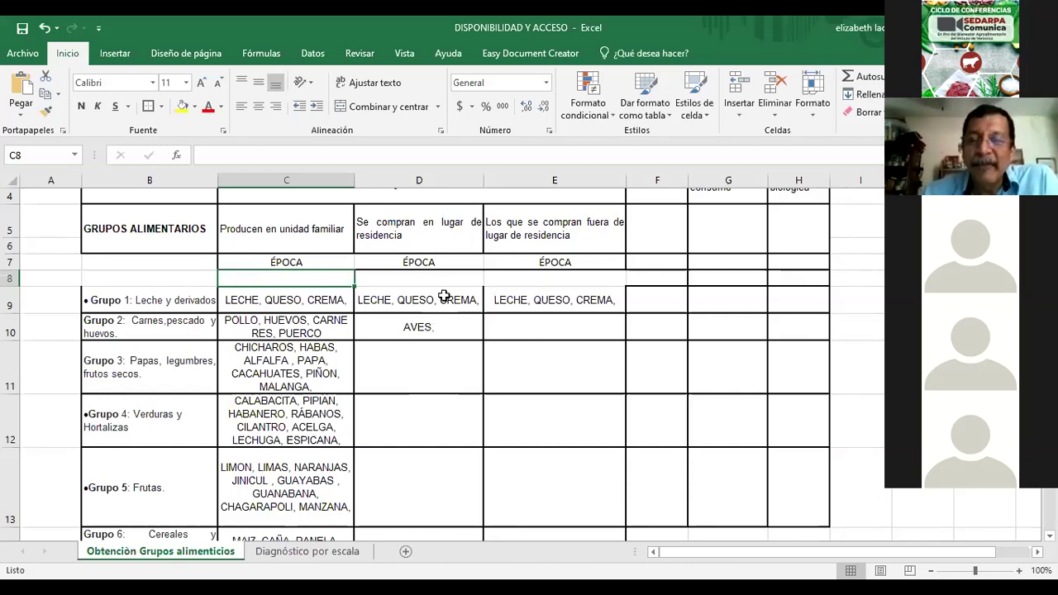
scroll(444, 295, down, 1)
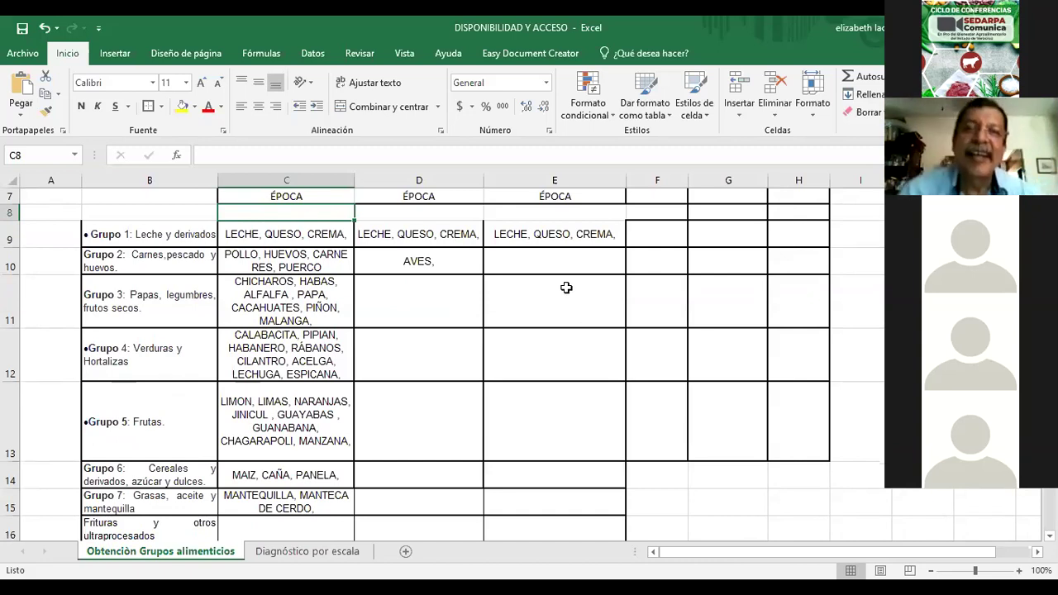
scroll(567, 264, up, 1)
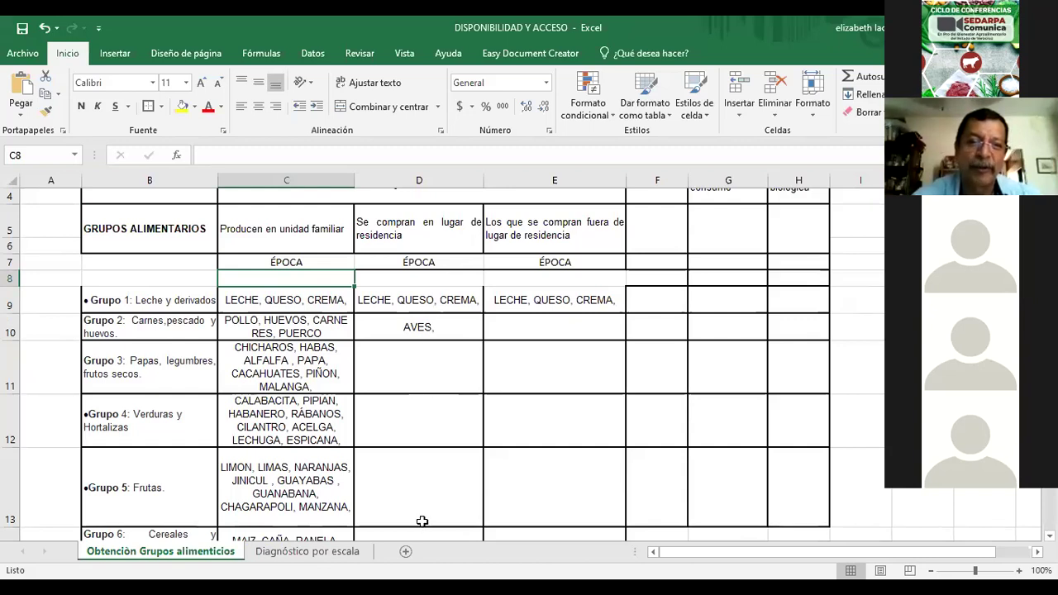
scroll(421, 521, down, 1)
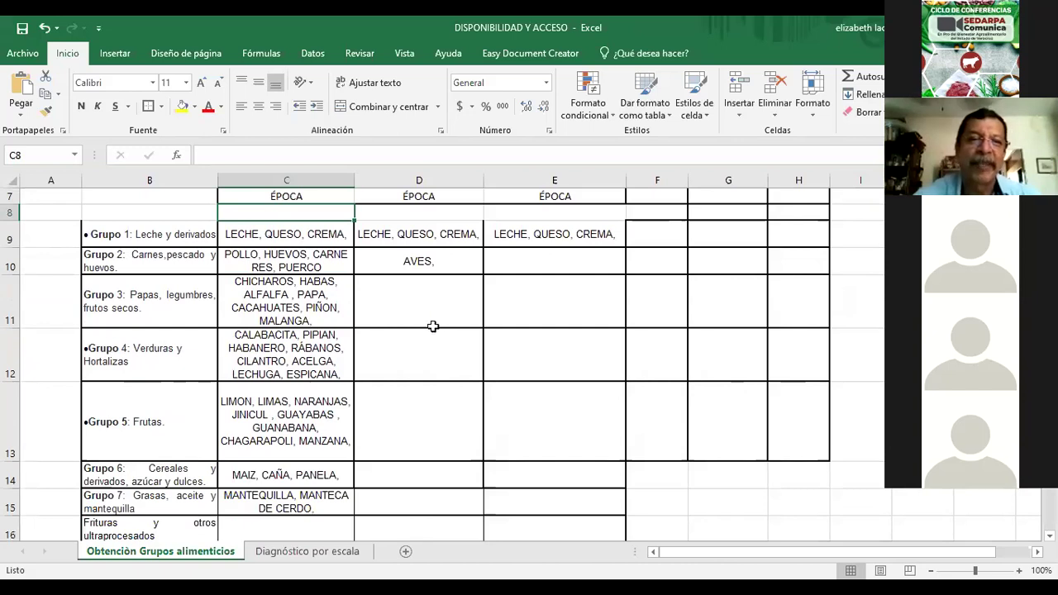
scroll(441, 291, up, 1)
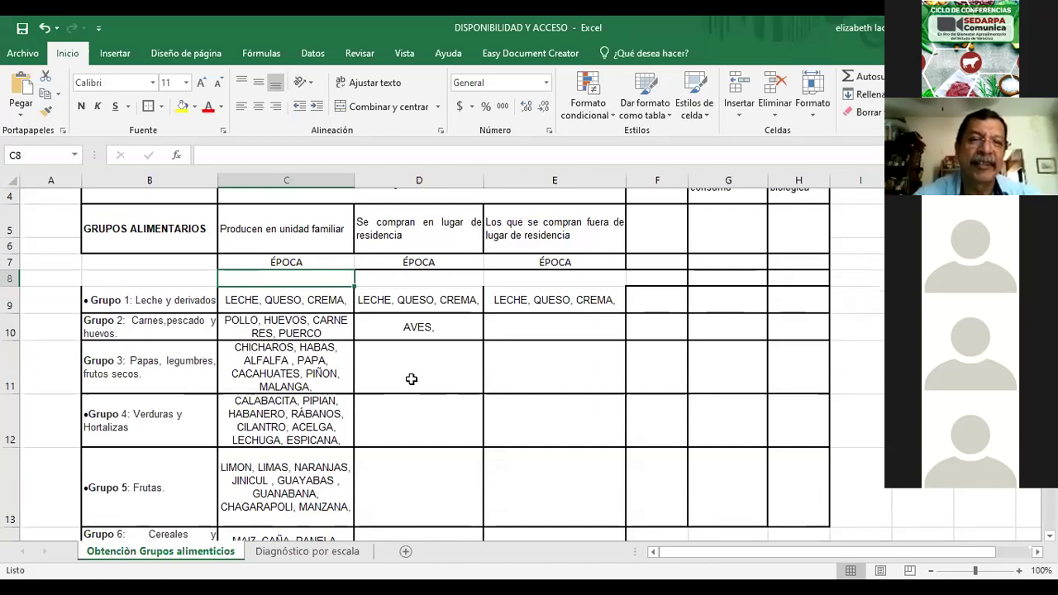
scroll(447, 368, down, 1)
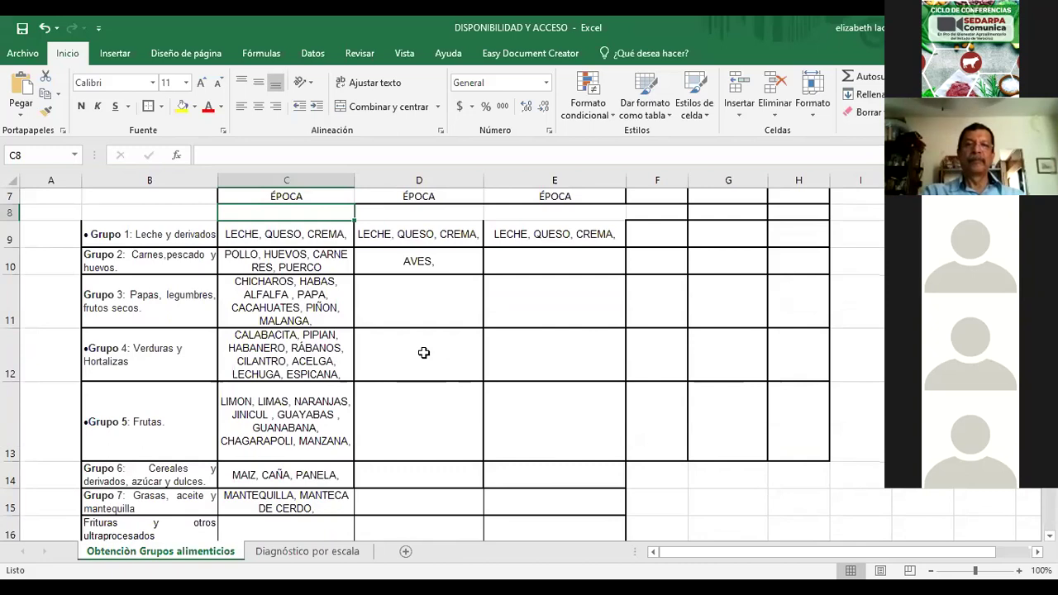
scroll(423, 353, up, 1)
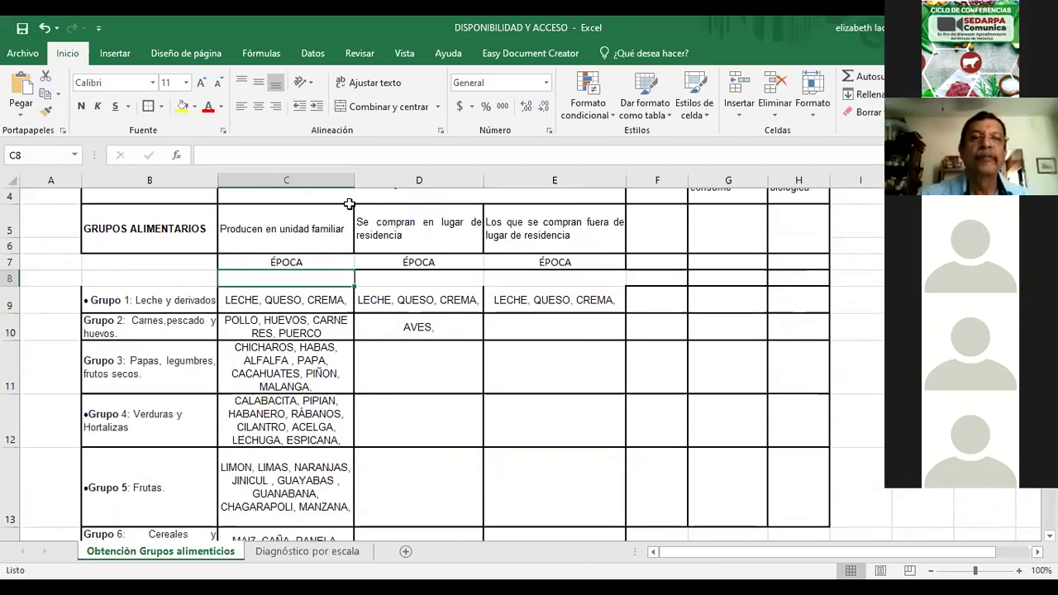
- Widen column C, the foods produced in the family unit, by a little more than a quarter
drag(354, 180, 393, 182)
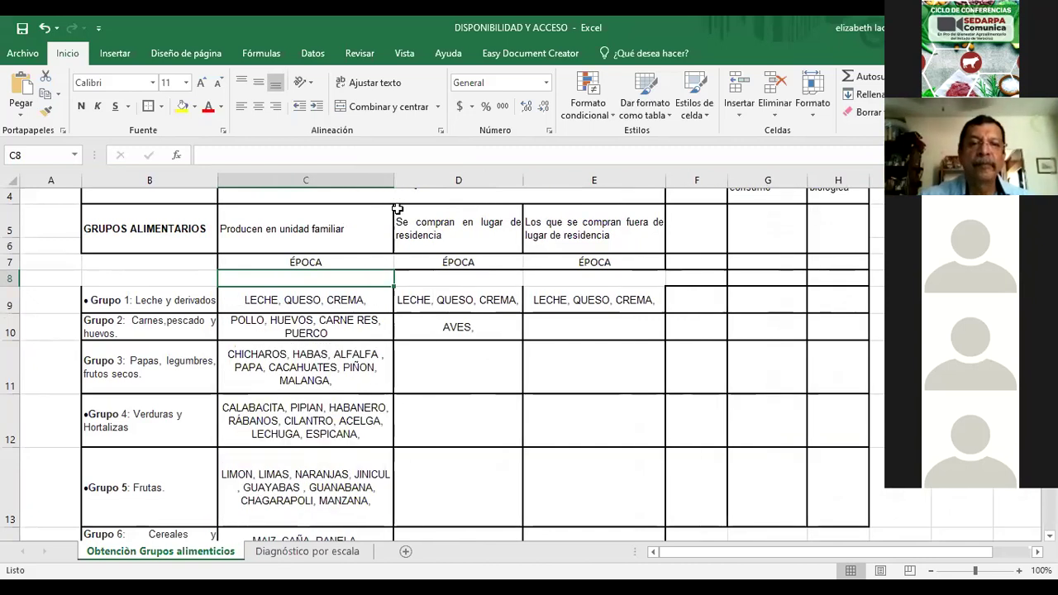
click(485, 418)
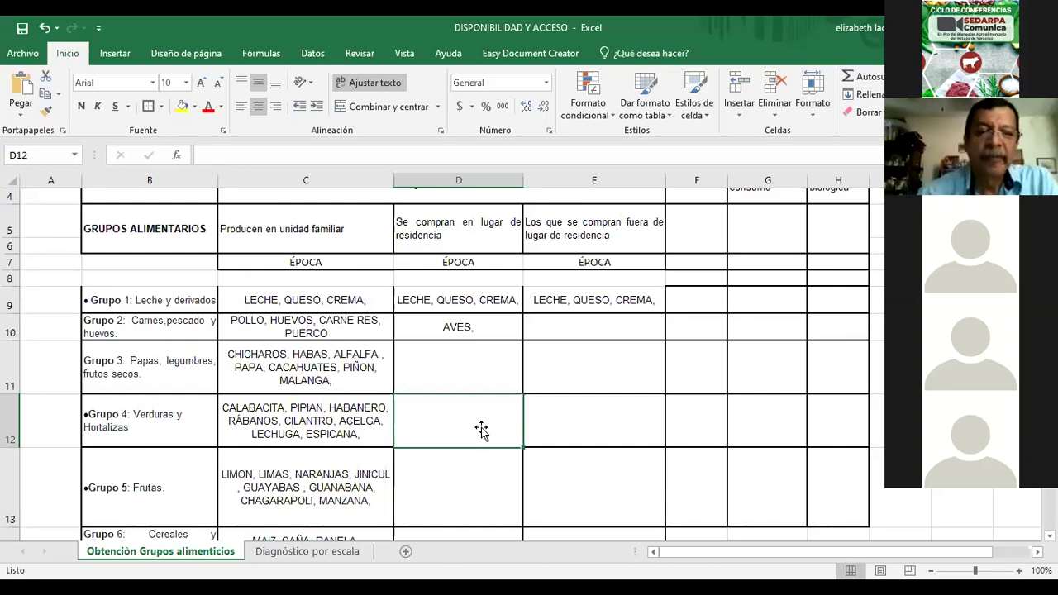
- Enter "SITIO ESPECÍFICO , REGION, ÉPOCA," in cell B1 above the availability table
scroll(438, 372, up, 1)
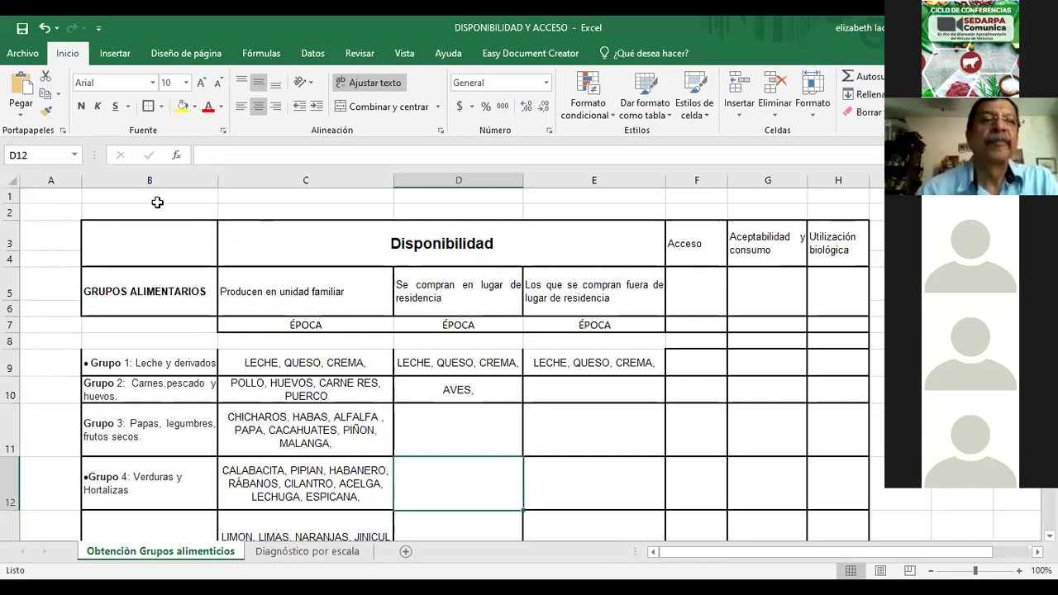
click(199, 198)
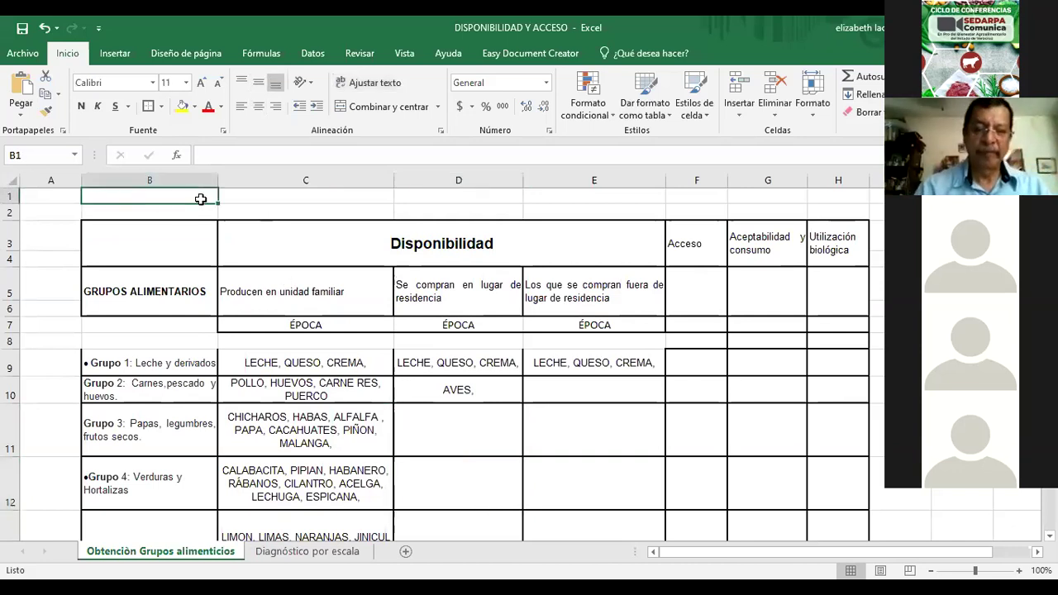
text(SIT)
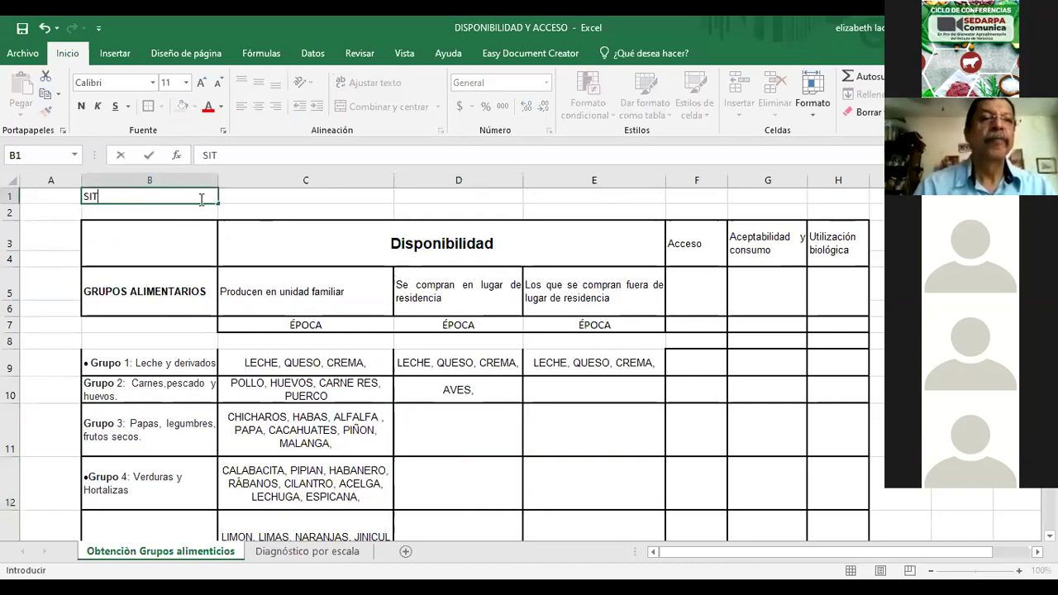
text(IO E)
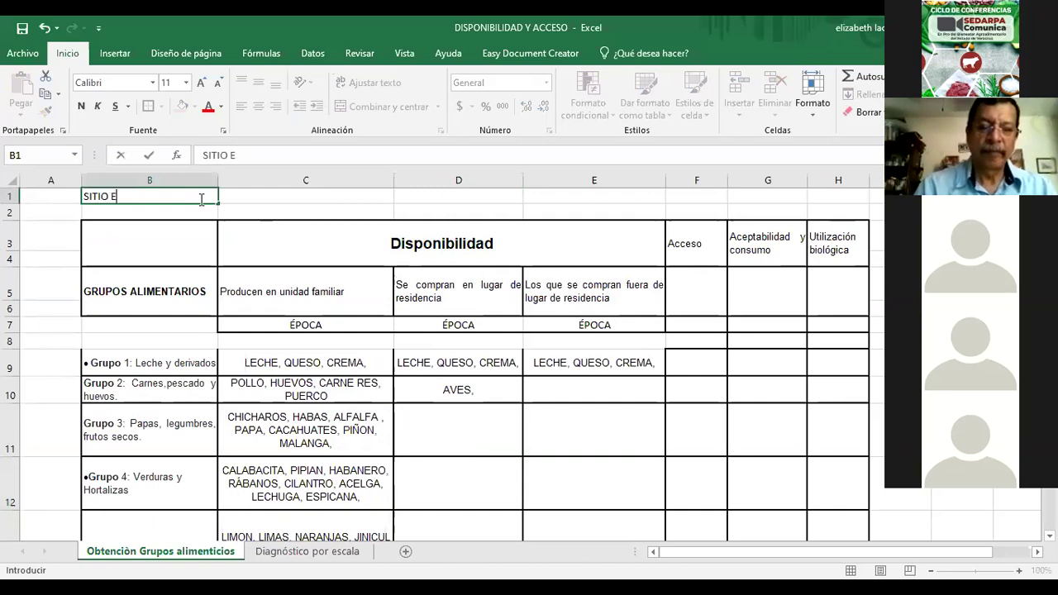
text(SPECIFICO)
key(BackSpace)
key(BackSpace)
key(BackSpace)
key(BackSpace)
key(BackSpace)
text(ÍFICO)
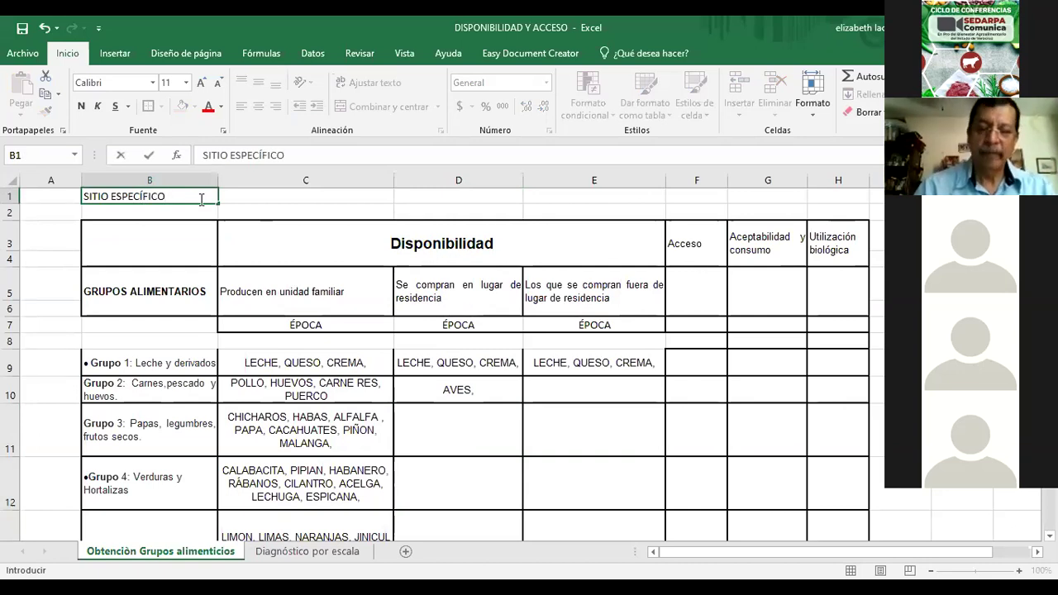
text( , REGION)
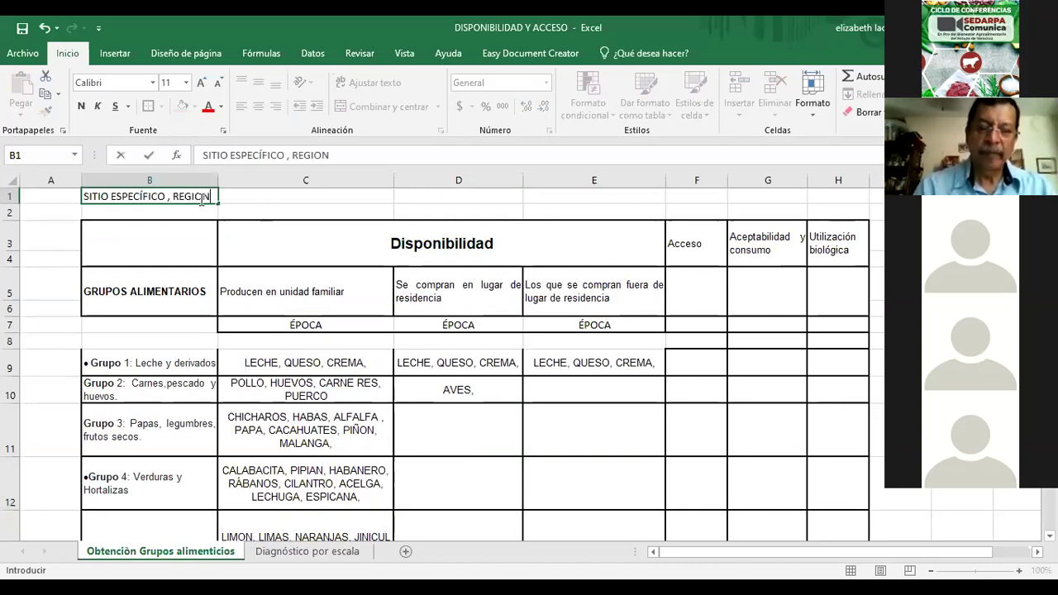
text(, É)
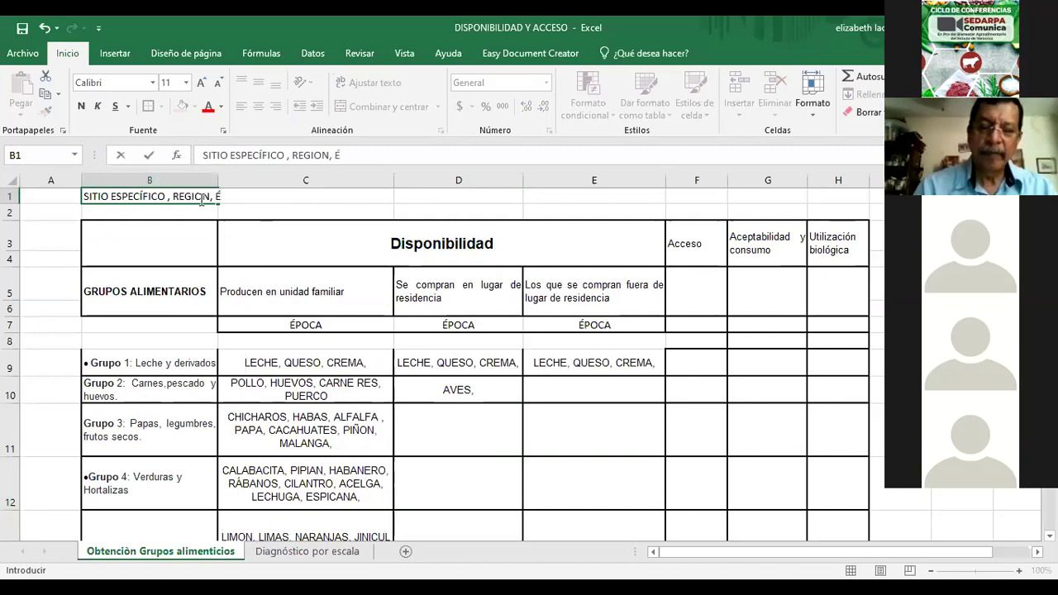
text(POCA,)
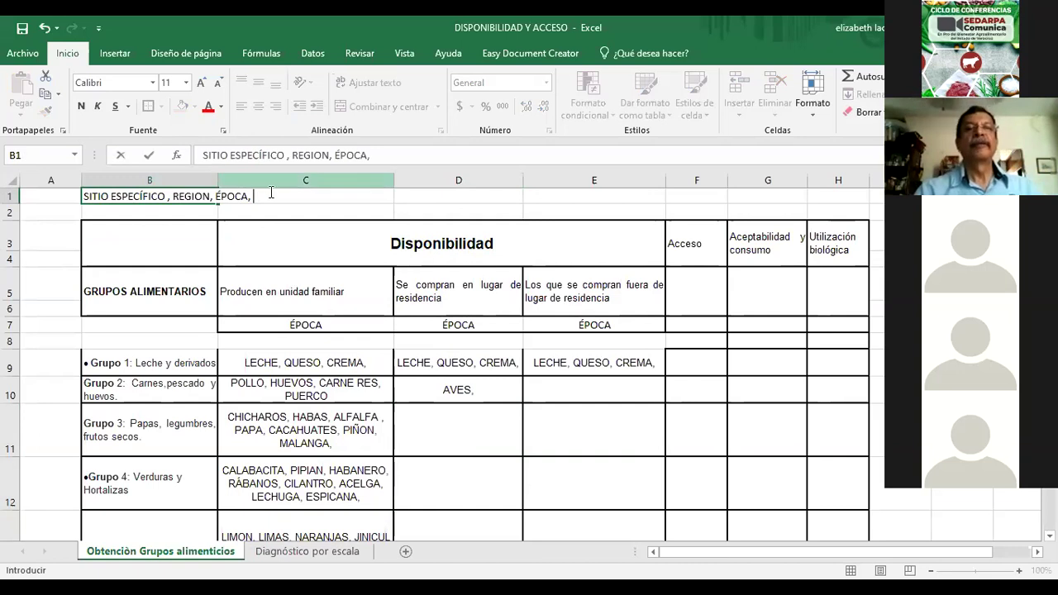
- Correct "REGION" to "REGIÓN" in the line above the table in cell B1
click(315, 156)
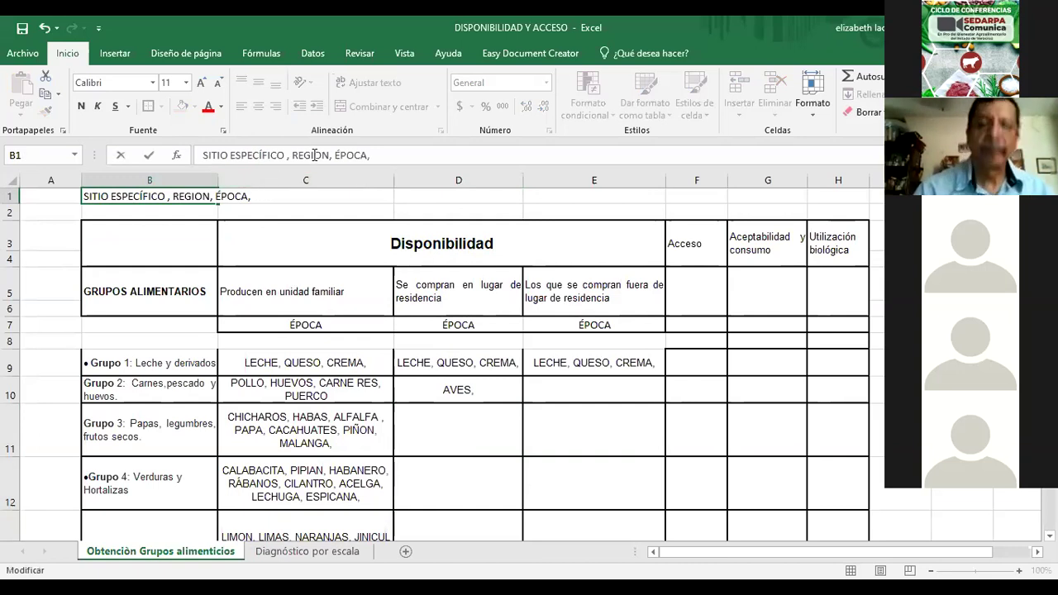
text(Ó)
key(Delete)
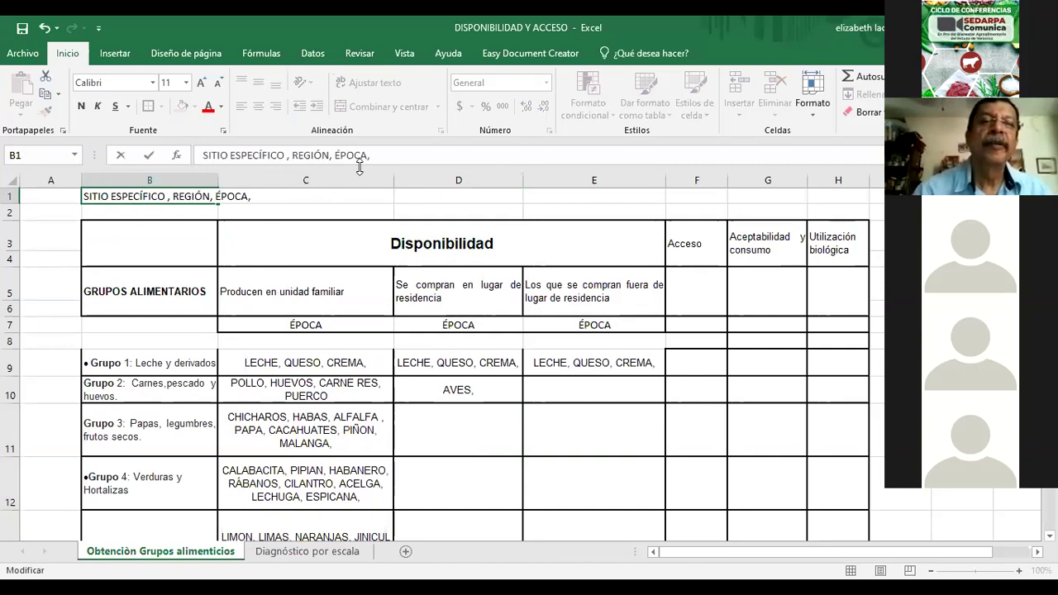
click(392, 156)
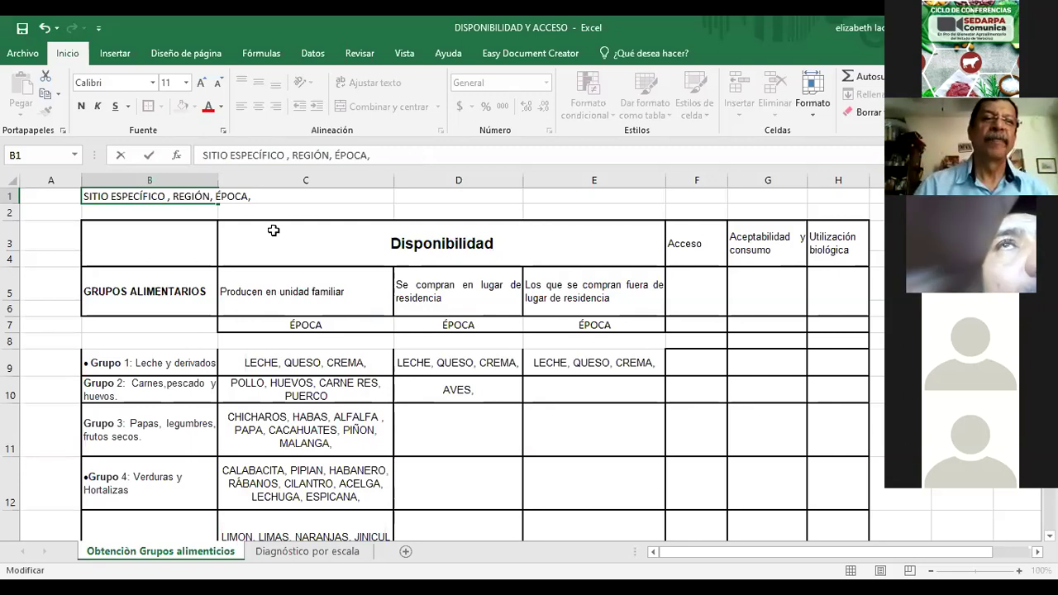
- Enter "XOCHITLA" as the specific site in cell B2
click(192, 213)
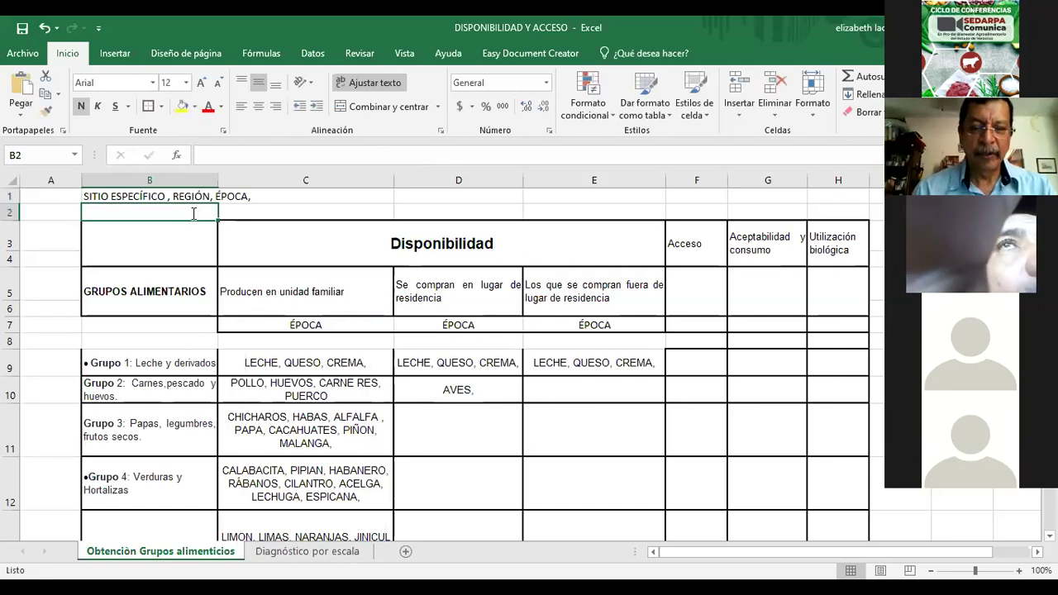
text(XO)
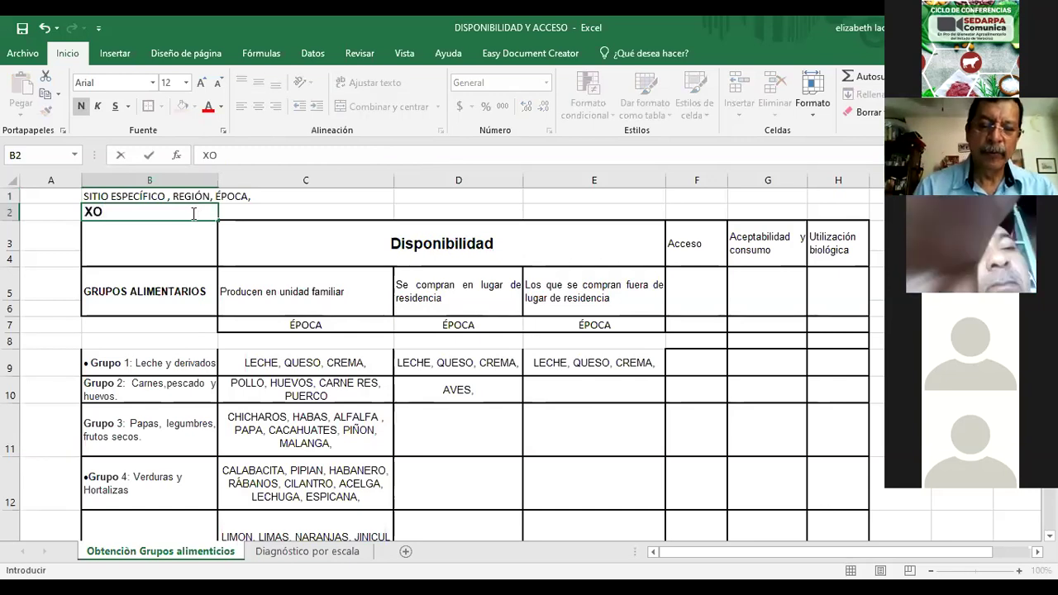
text(CHITLA)
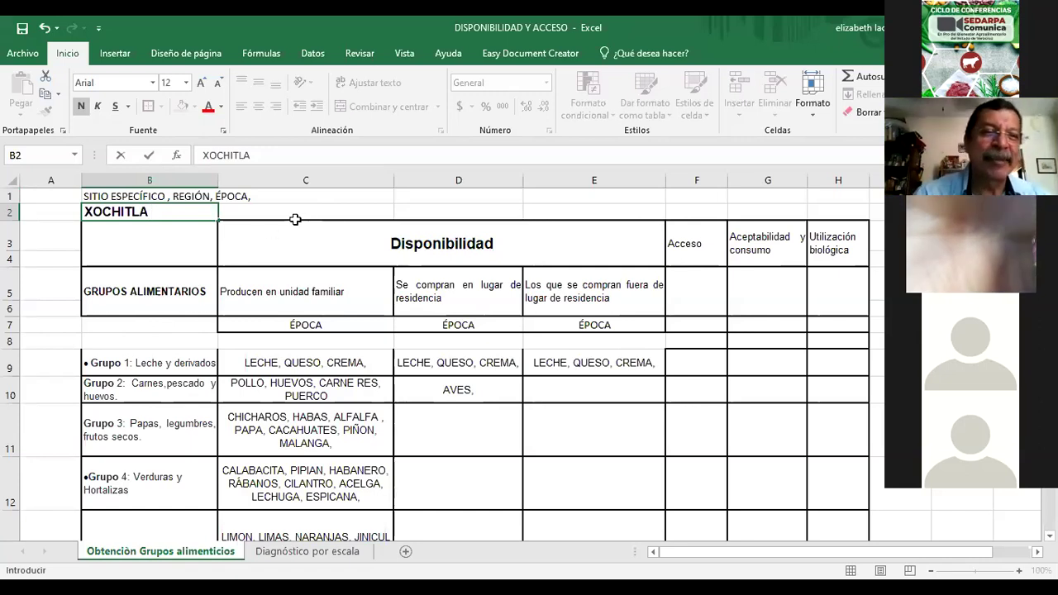
click(161, 213)
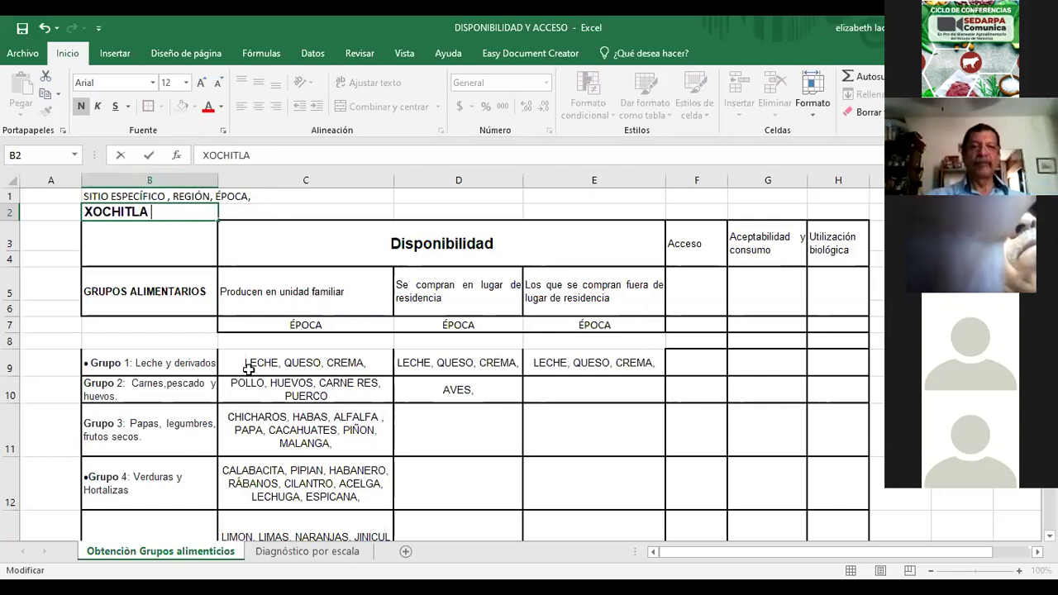
- Append "FRIJOL," to the Grupo 3 foods produced in the family unit
scroll(299, 409, down, 1)
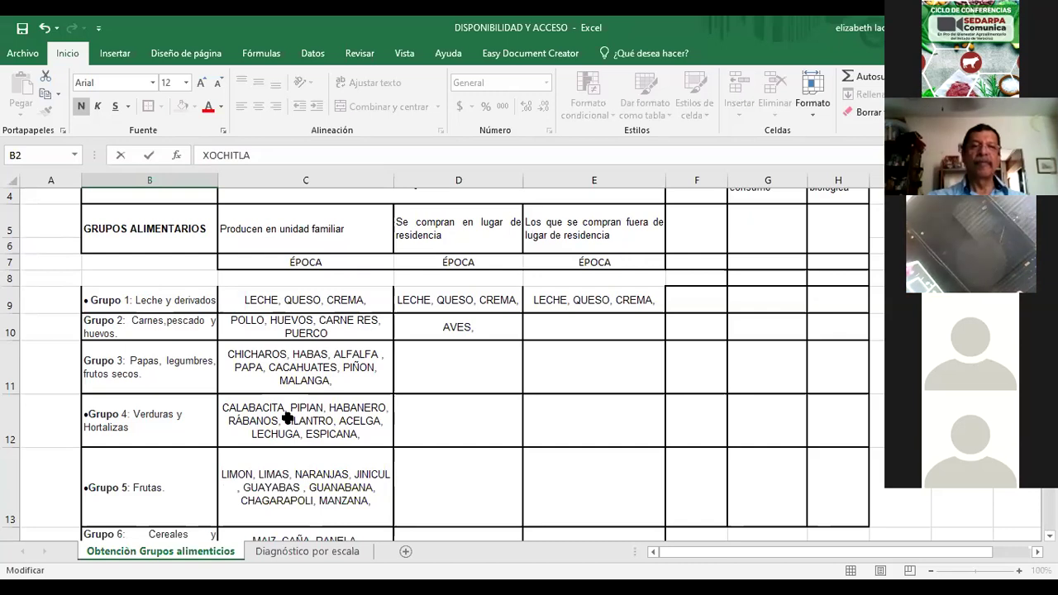
scroll(288, 418, down, 1)
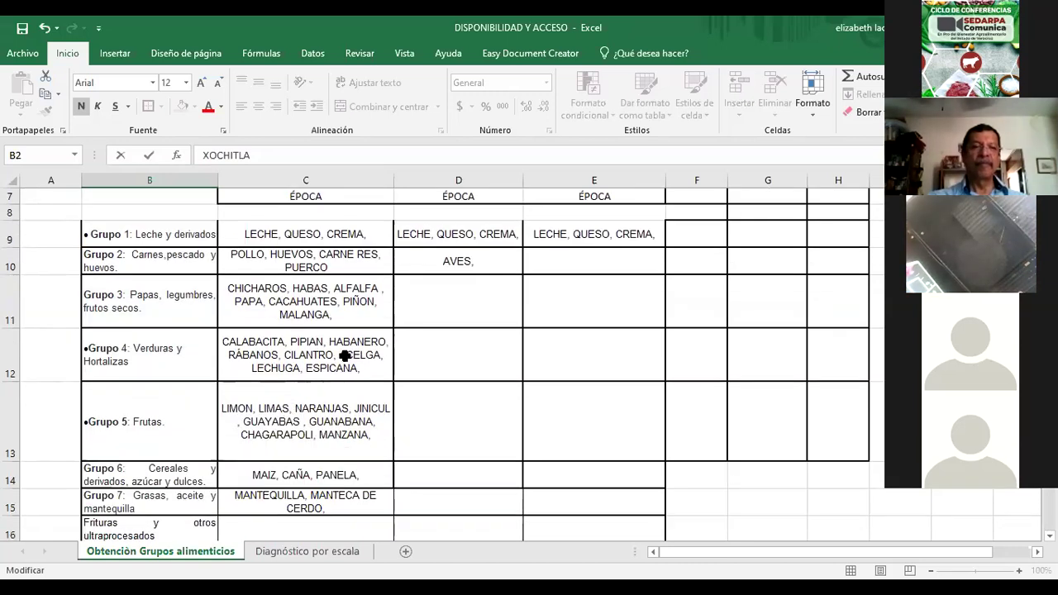
click(355, 295)
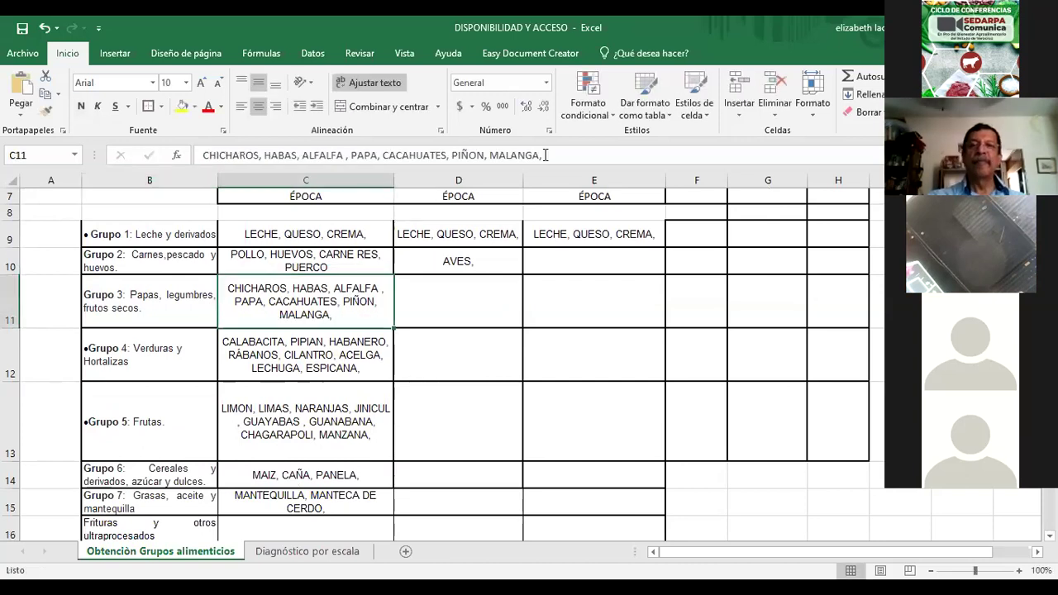
click(601, 149)
text(FRIJOL)
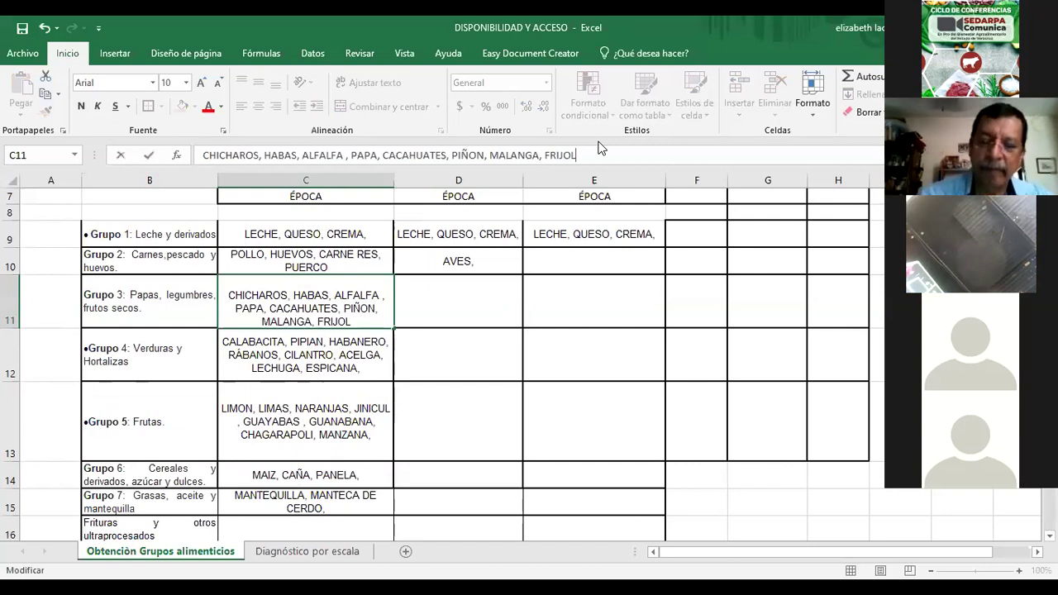
text(,)
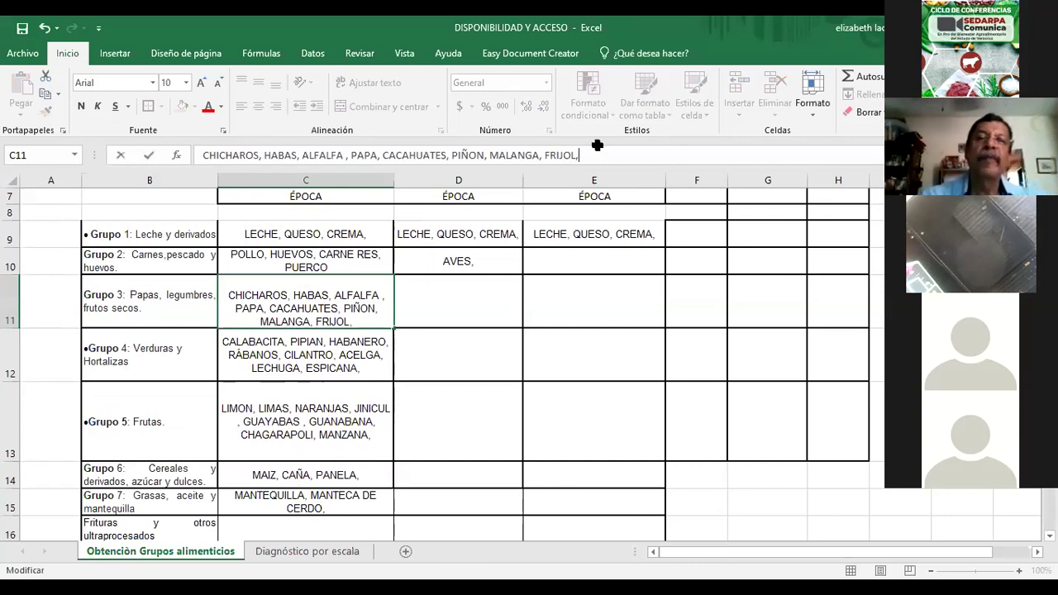
- Append "CHAYOTE," to the Grupo 4 vegetables produced in the family unit
click(344, 372)
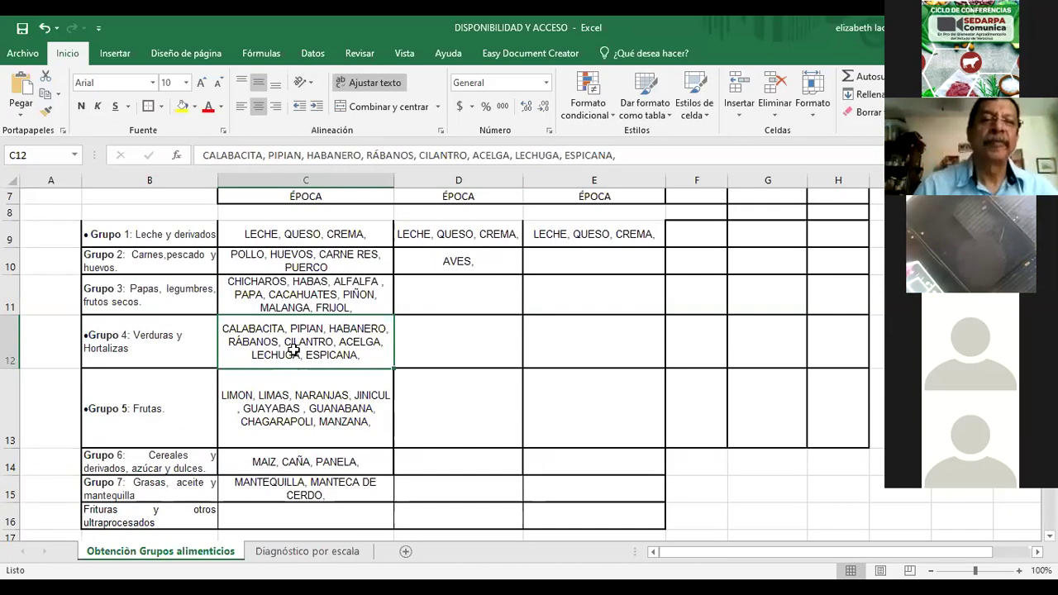
click(652, 155)
text(CHA)
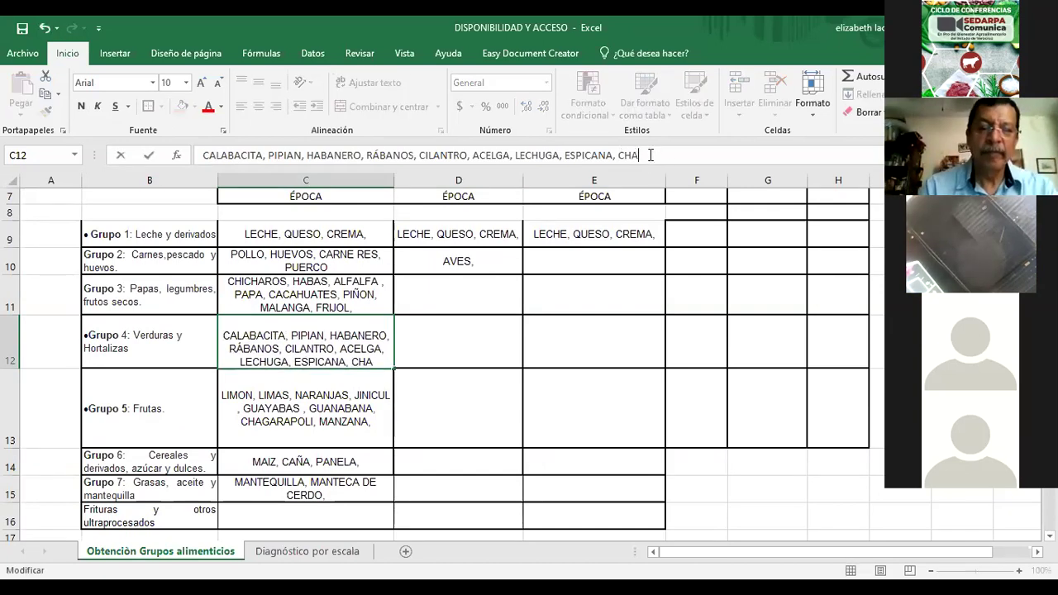
text(YOTE,)
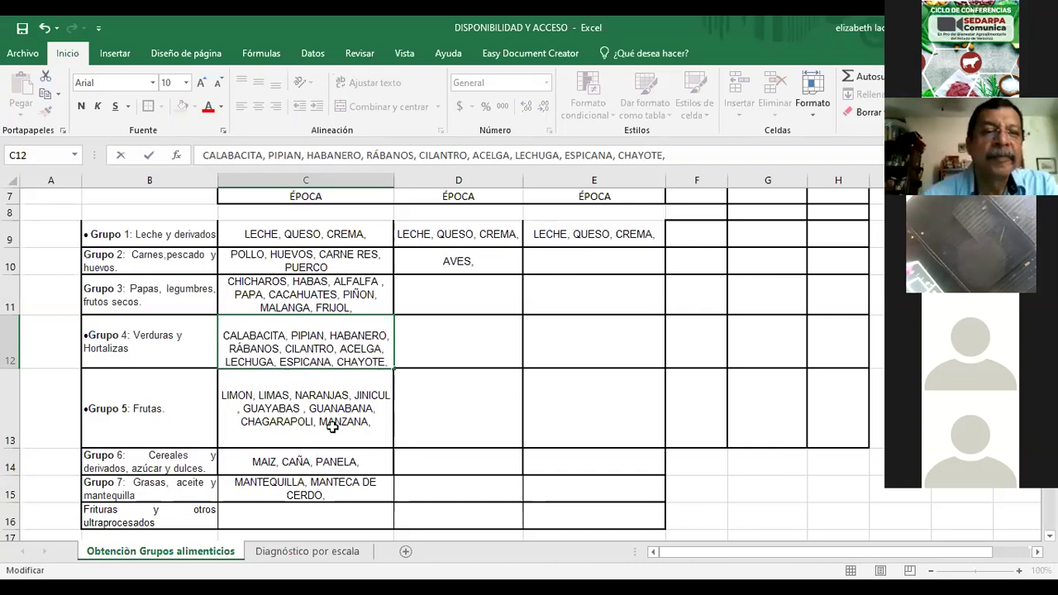
click(371, 409)
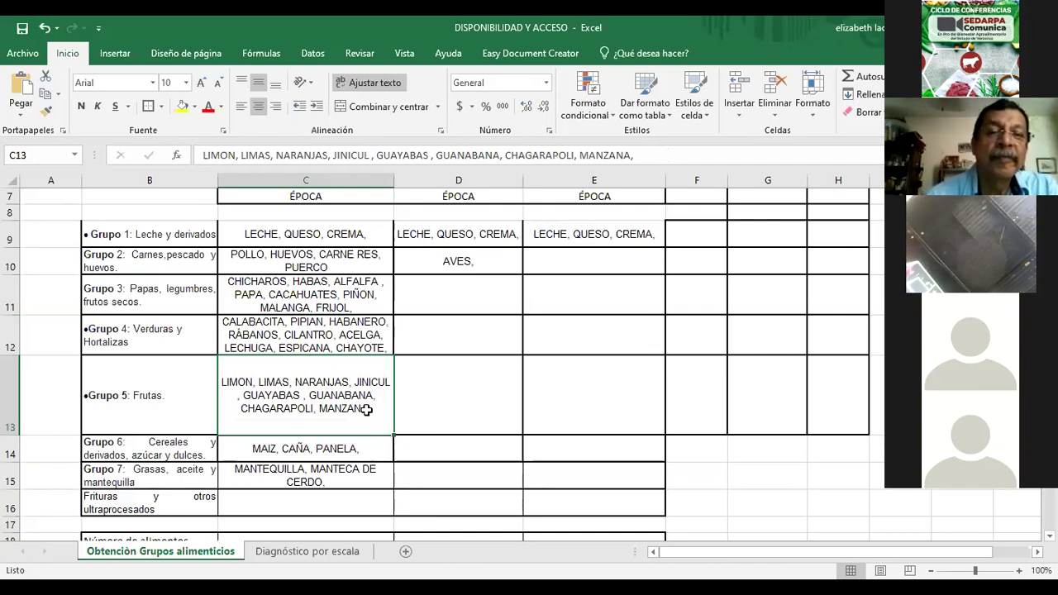
click(647, 152)
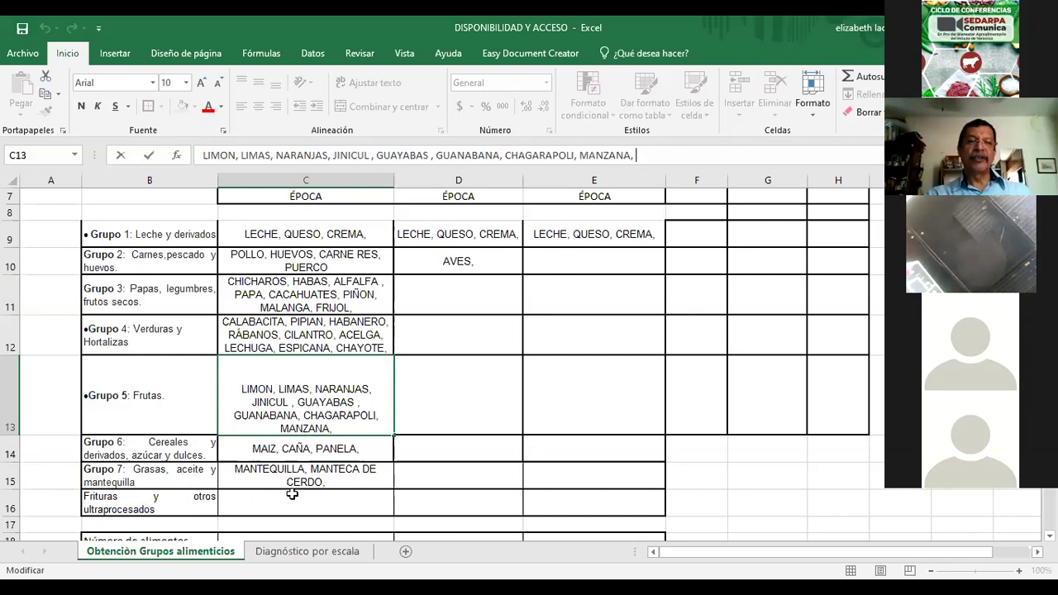
scroll(307, 496, down, 1)
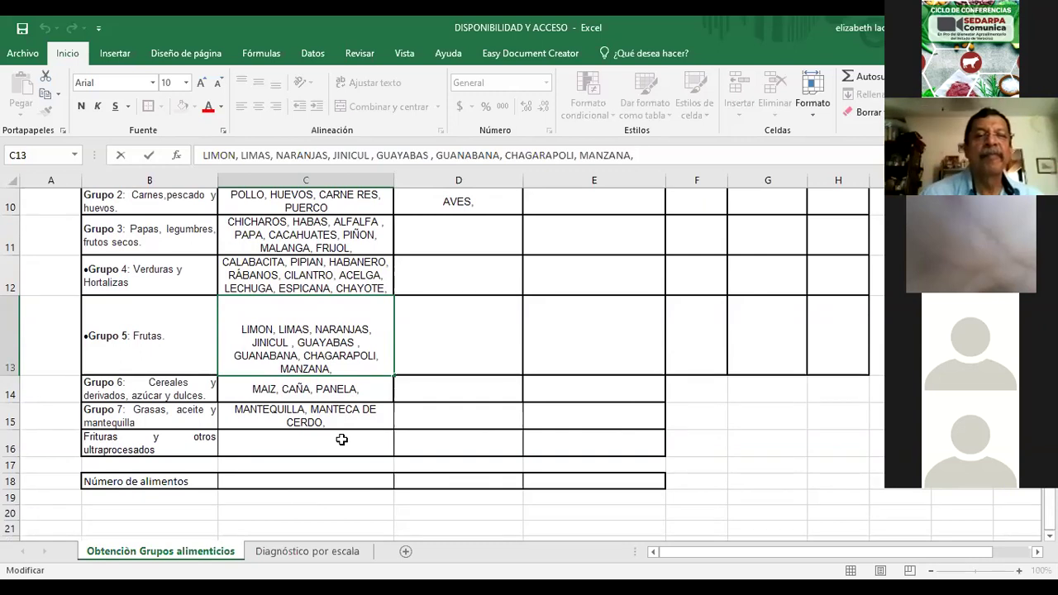
scroll(341, 439, up, 1)
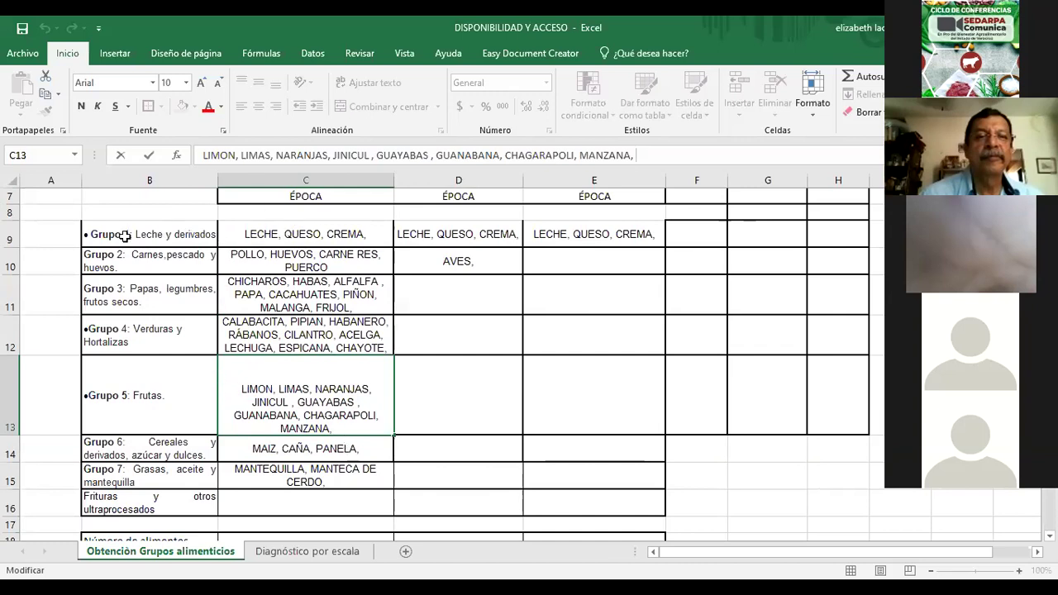
- Add a top border to the Grupo 1 row of the table, cells B9 to E9
drag(150, 234, 578, 232)
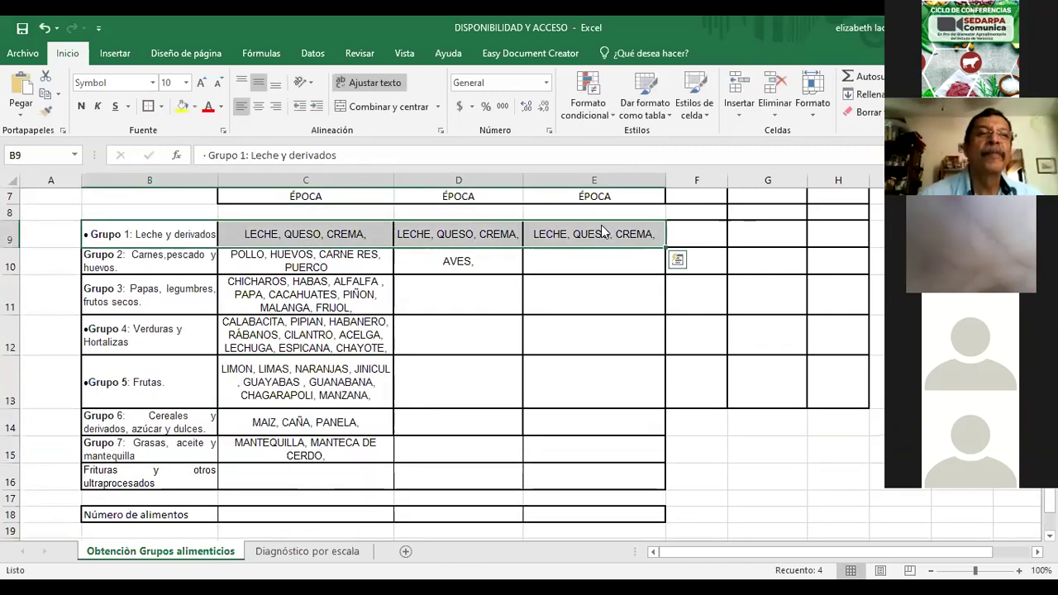
click(160, 107)
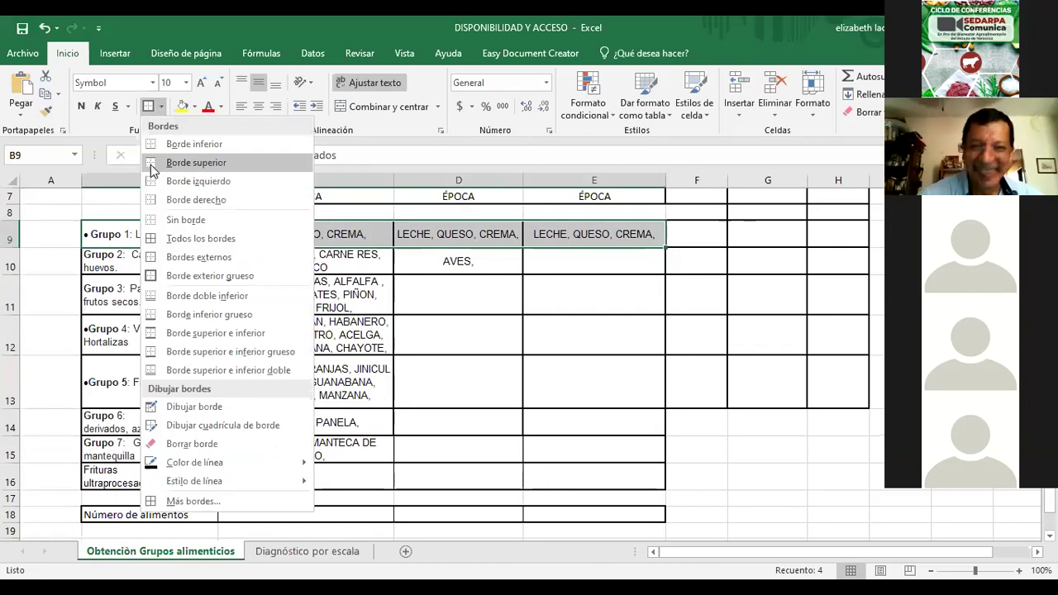
click(196, 163)
click(468, 261)
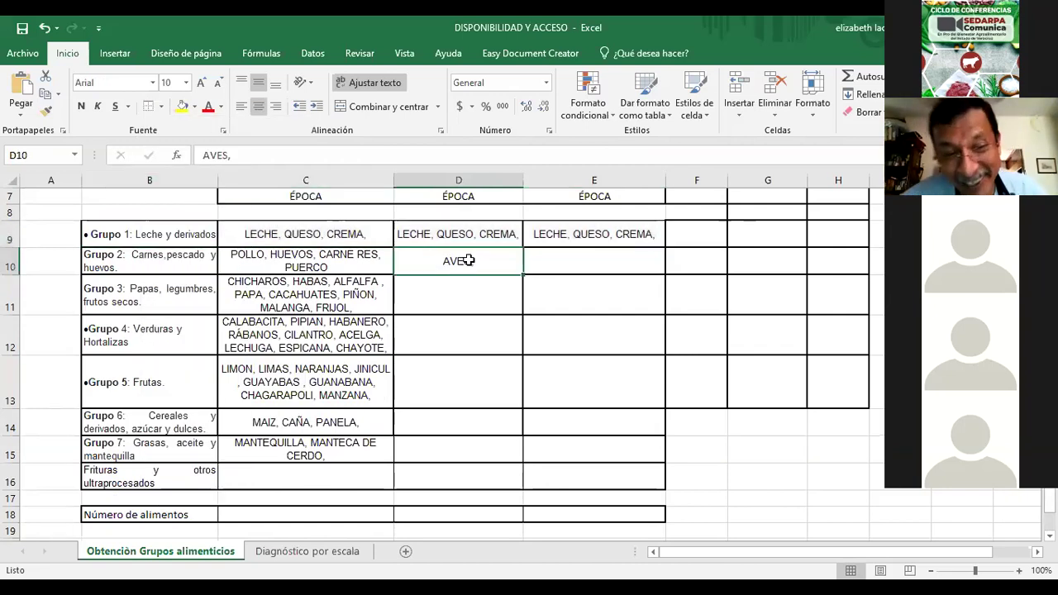
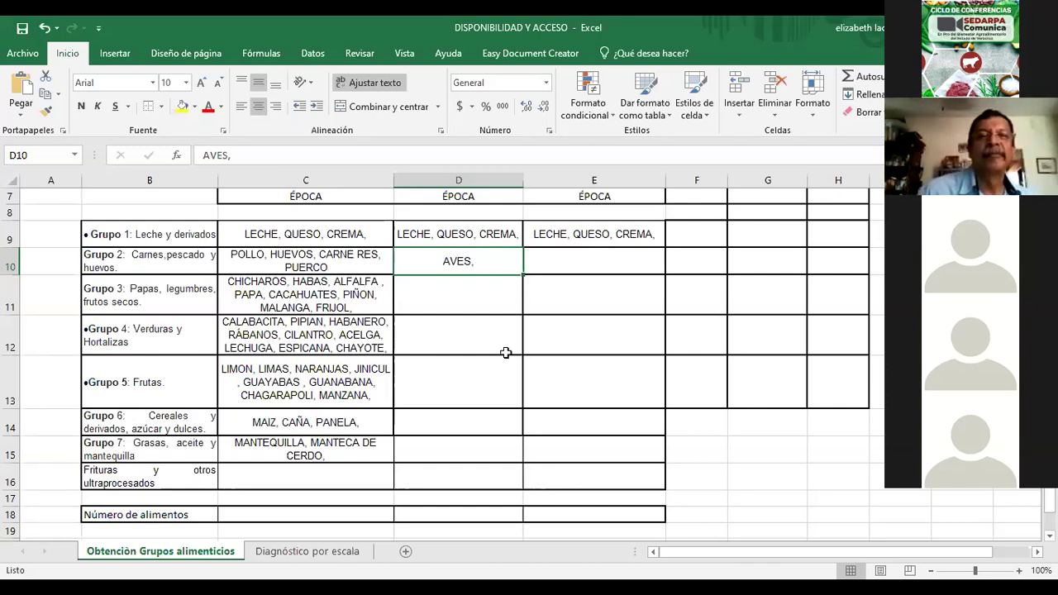
- Append "DURAZNO, MANGO, POMA ROSA, CACA DE NIÑO," to the Grupo 5 fruits produced in the family unit
scroll(511, 334, up, 1)
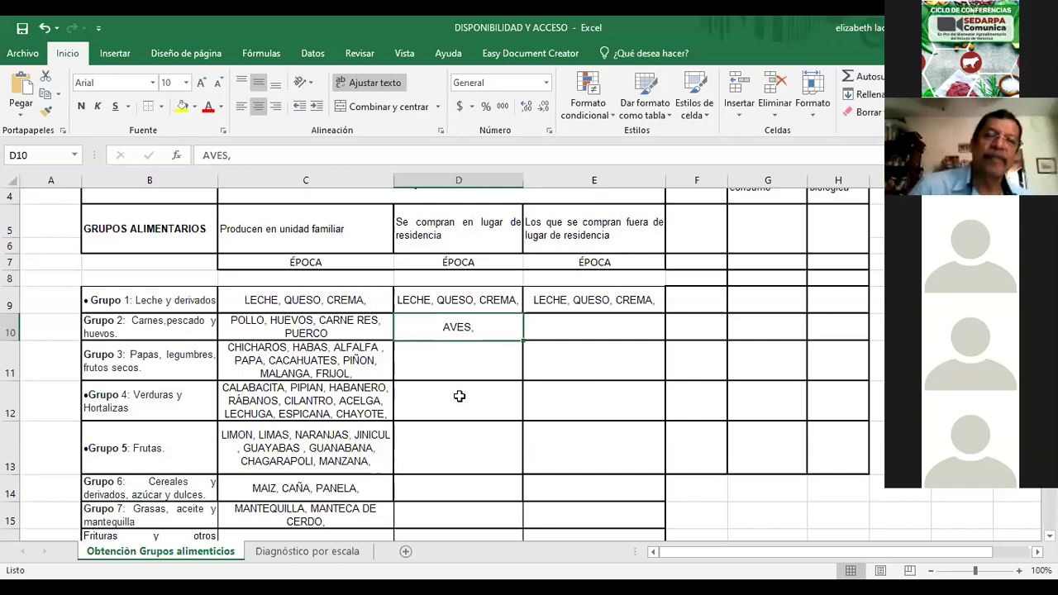
click(365, 461)
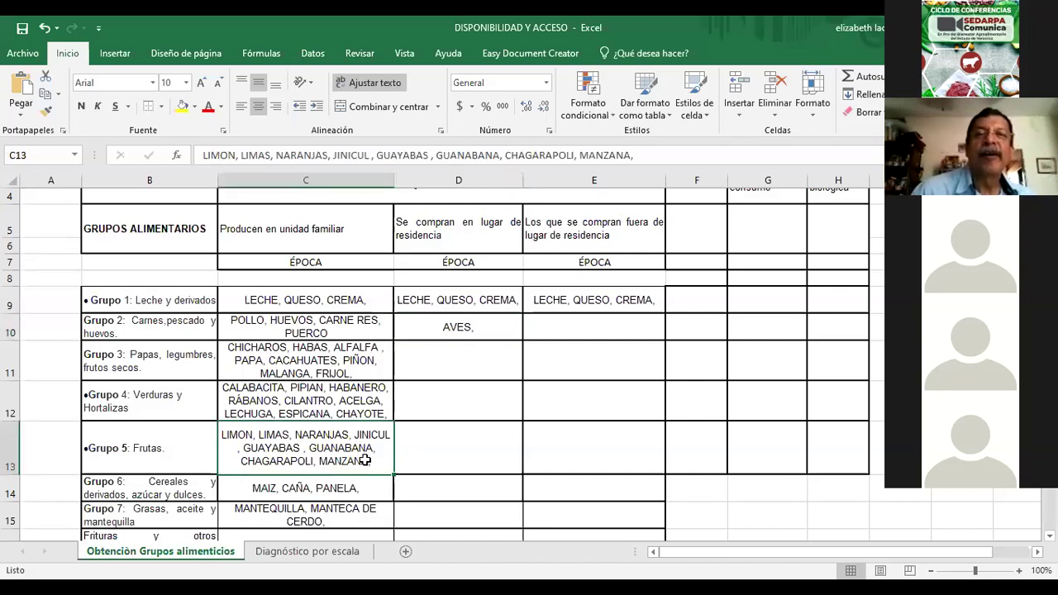
click(655, 154)
text(DUR)
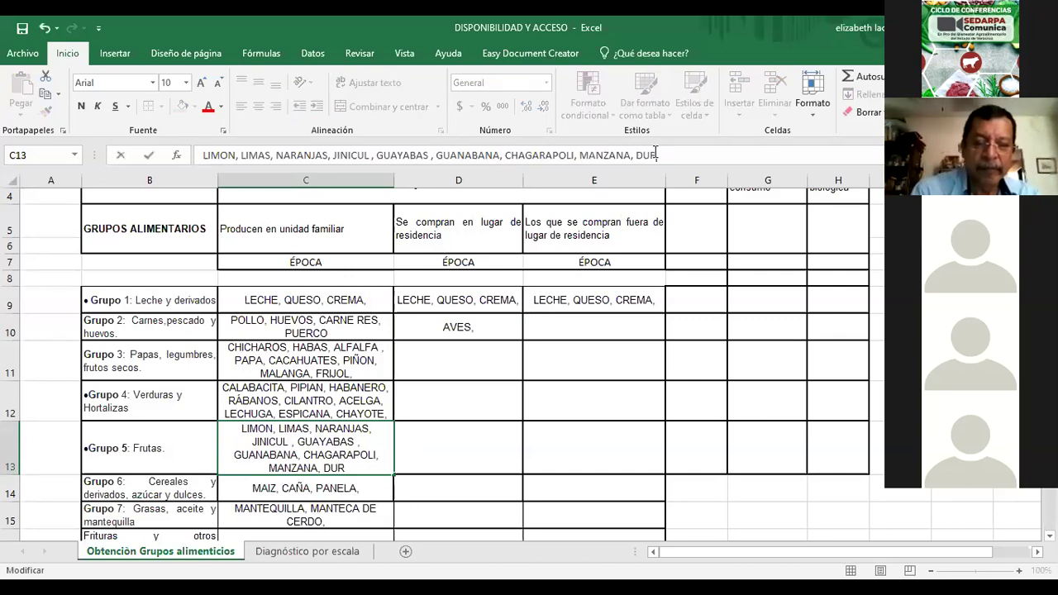
text(AZNO,)
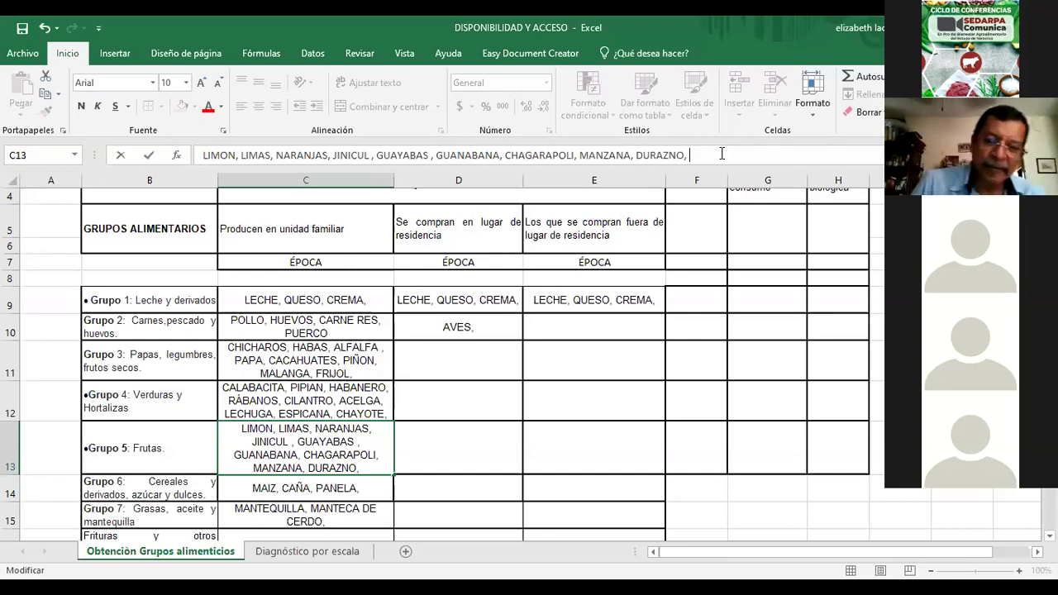
text(MANGO,)
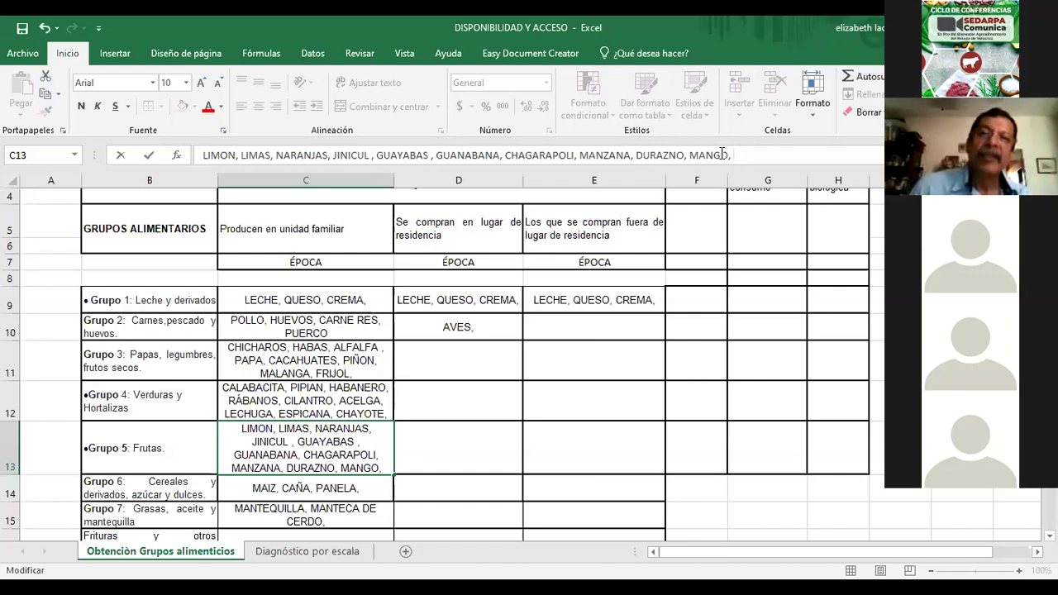
text(POMA ROSA,)
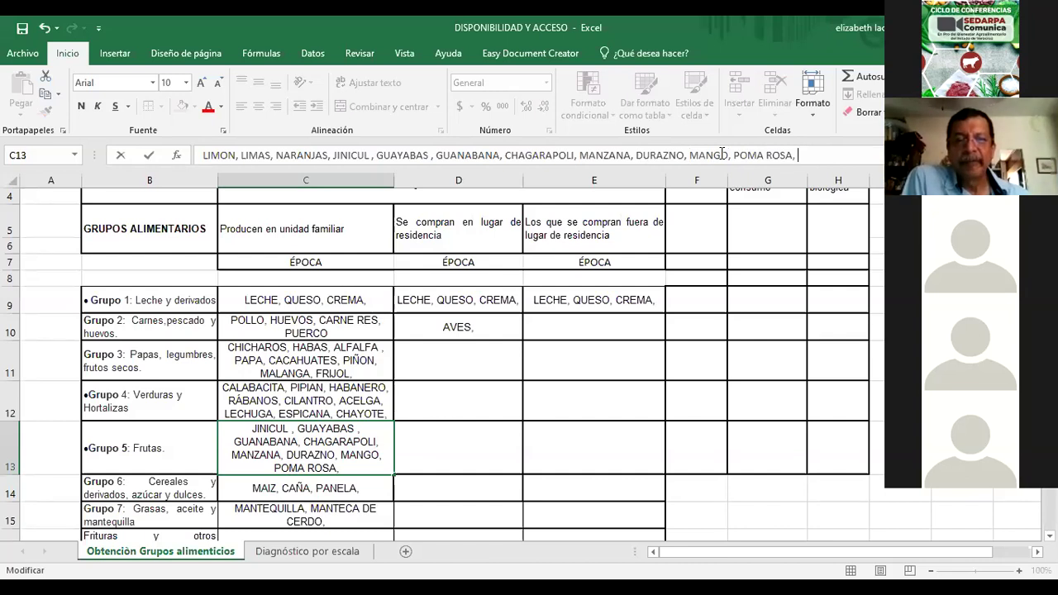
text(C)
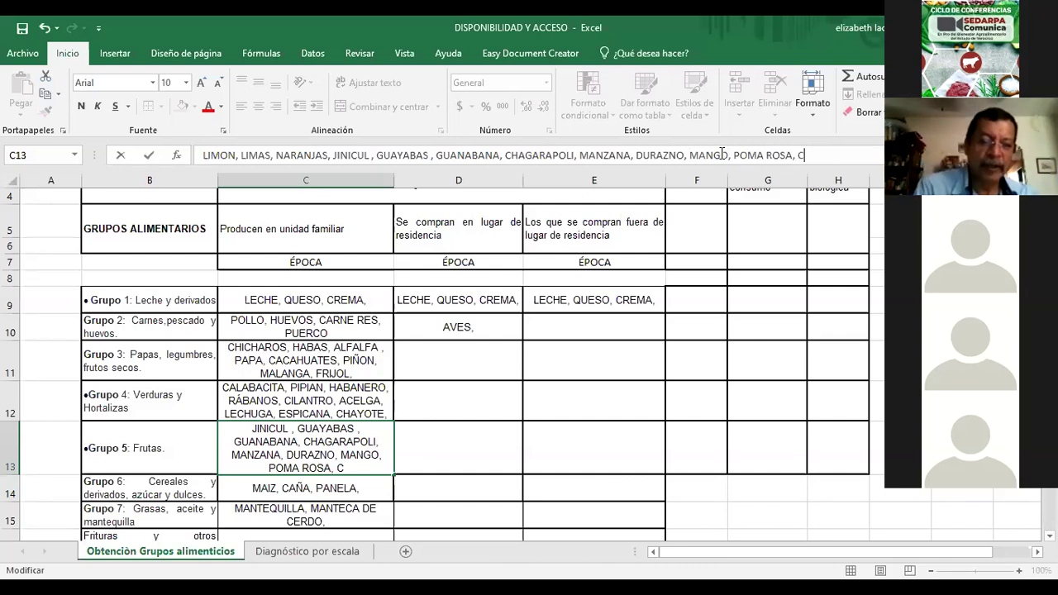
text(ACA DE)
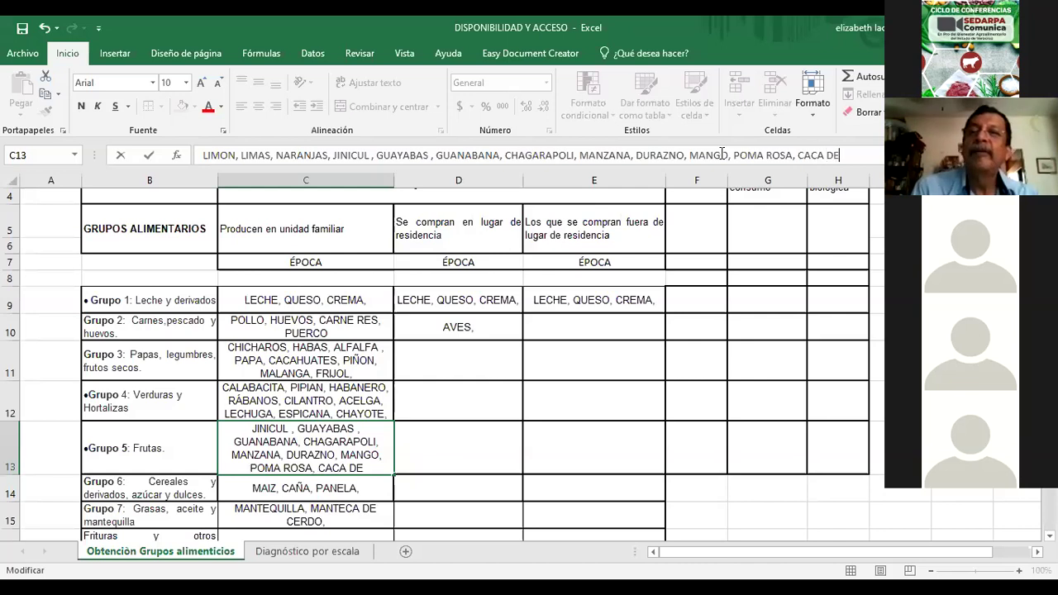
text( NIÑO,)
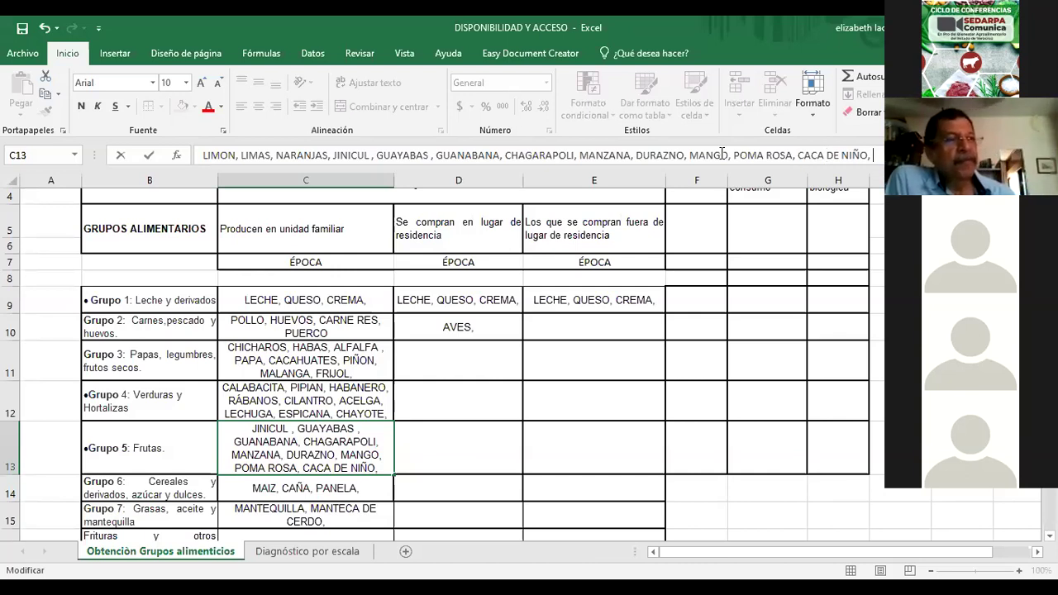
- Add "MAMEY," to the end of the Grupo 5 fruit list for the family unit
text(MAM)
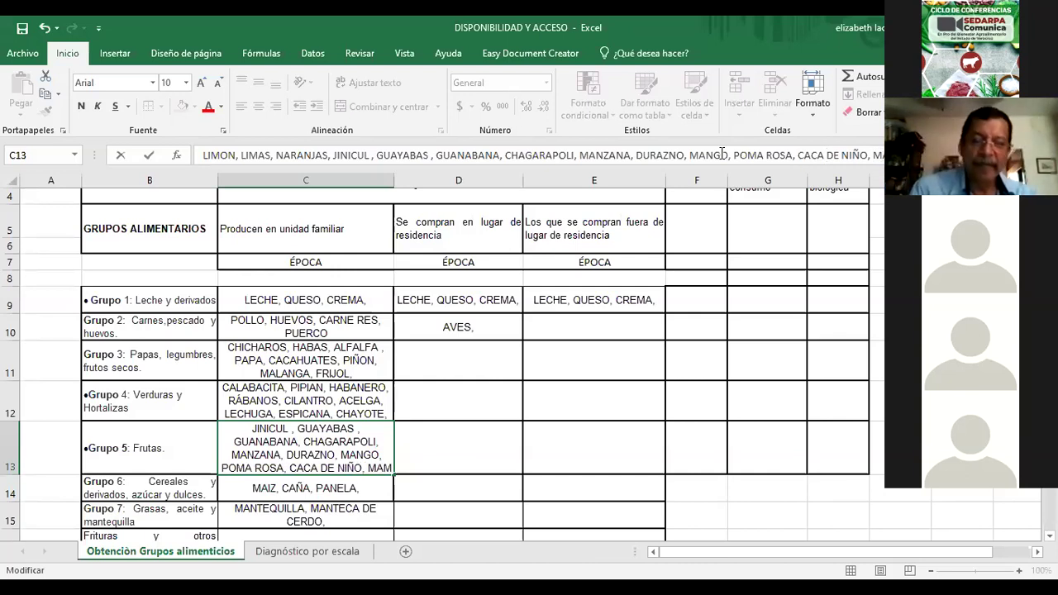
key(BackSpace)
text(MAY,)
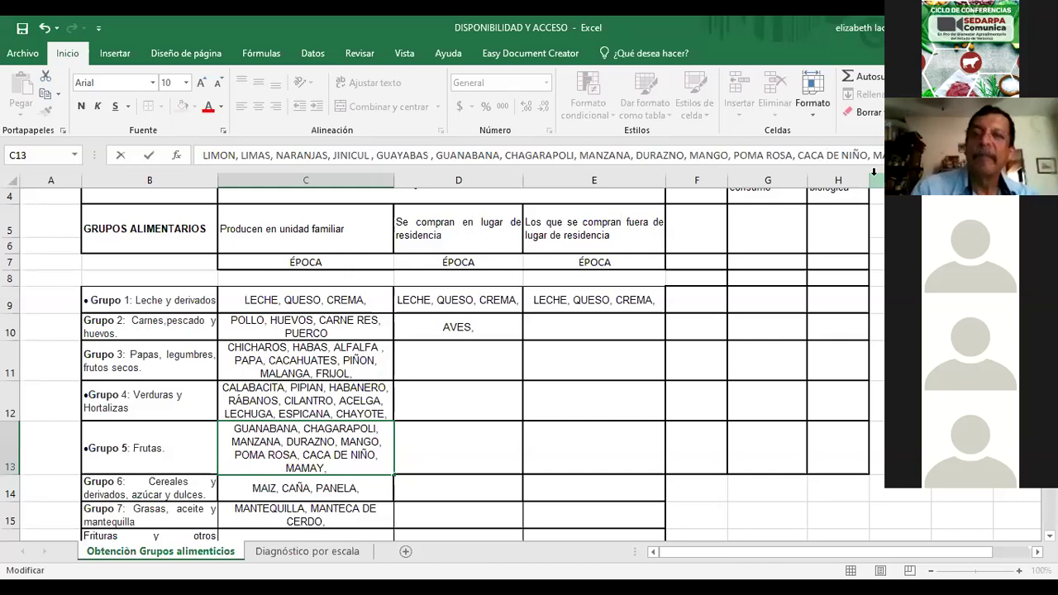
key(BackSpace)
key(BackSpace)
key(BackSpace)
text(EY,)
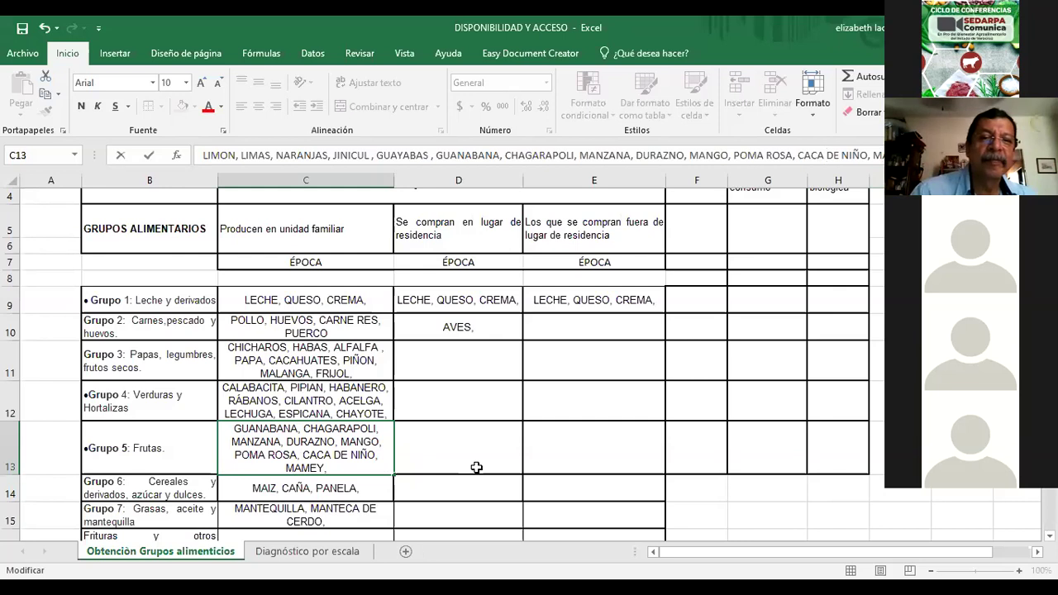
- Append "MIEL," to the Grupo 6 cereals and sweets produced in the family unit
drag(349, 499, 356, 525)
click(358, 521)
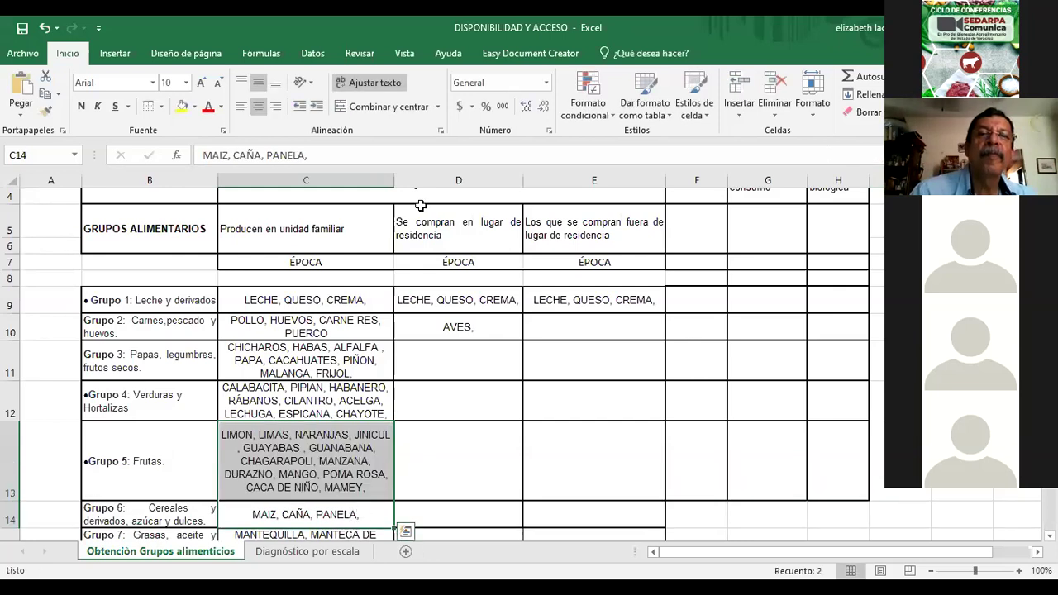
click(392, 155)
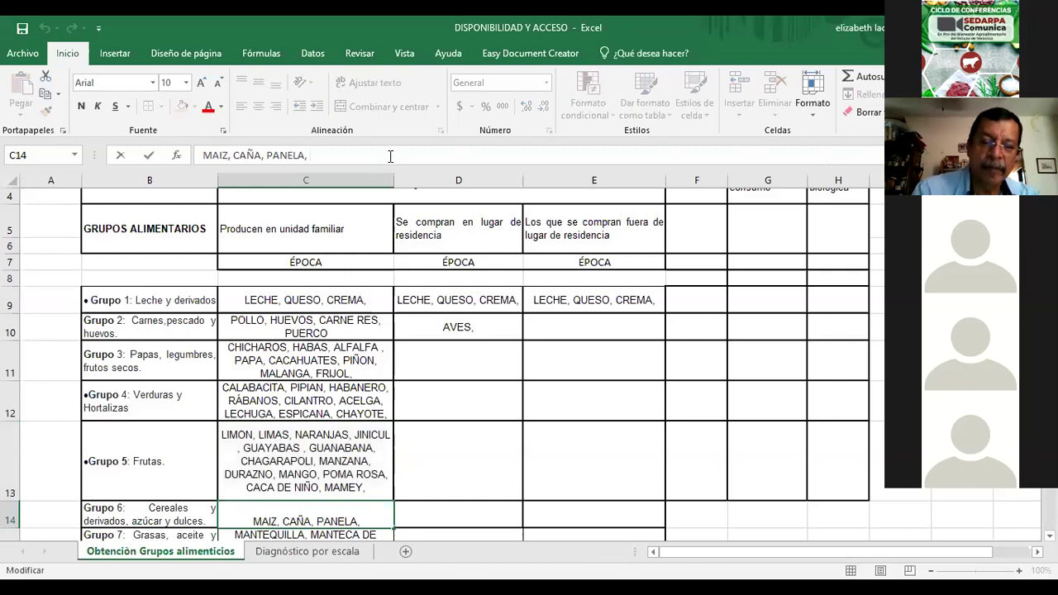
text(MIEL,)
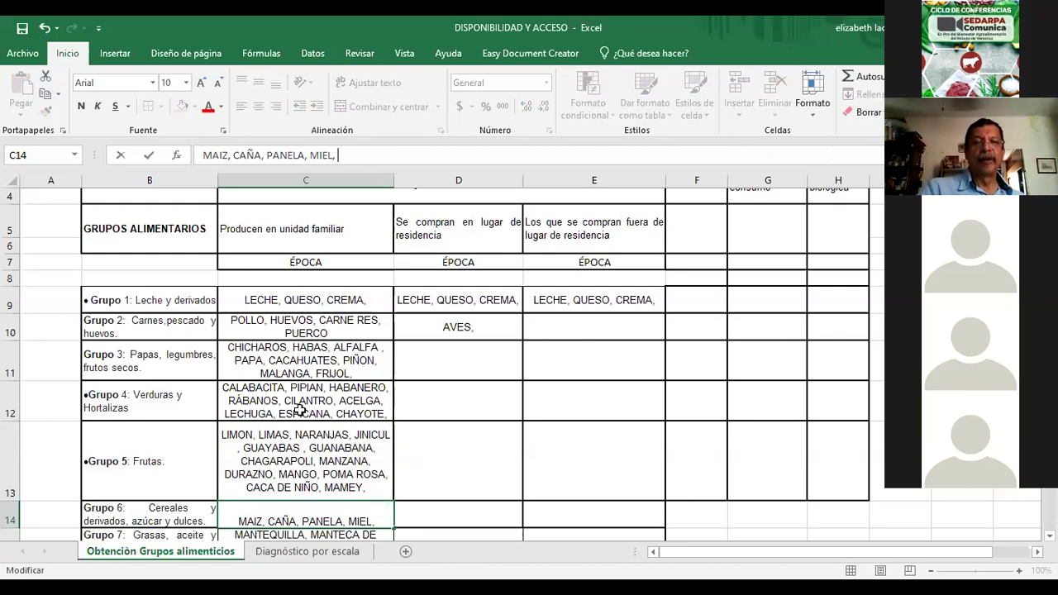
- Move the site name "XOCHITLA" from cell B2 to C2 and centre it horizontally
scroll(301, 410, down, 2)
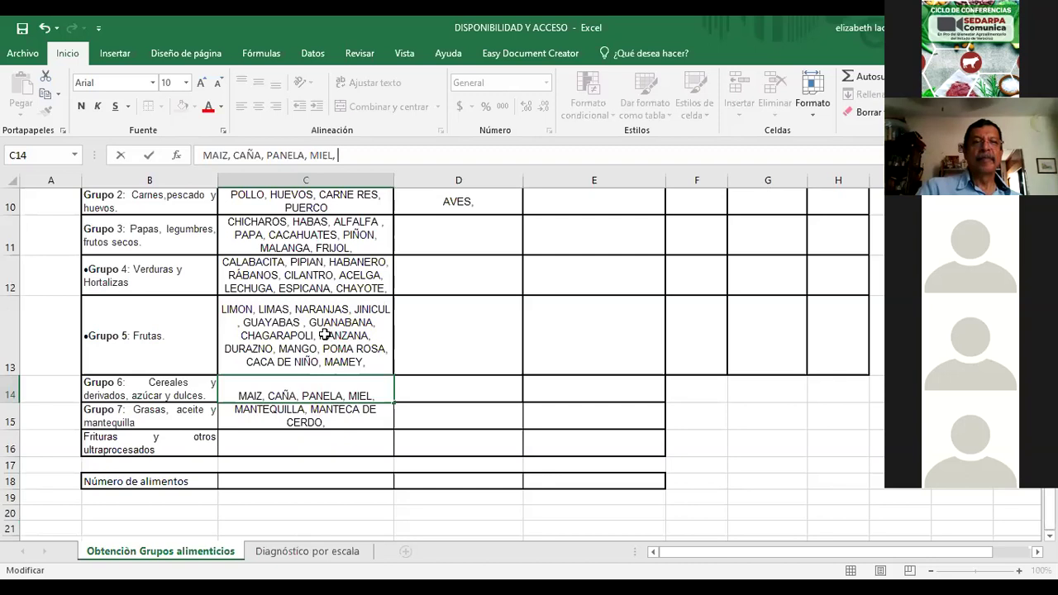
scroll(325, 334, up, 3)
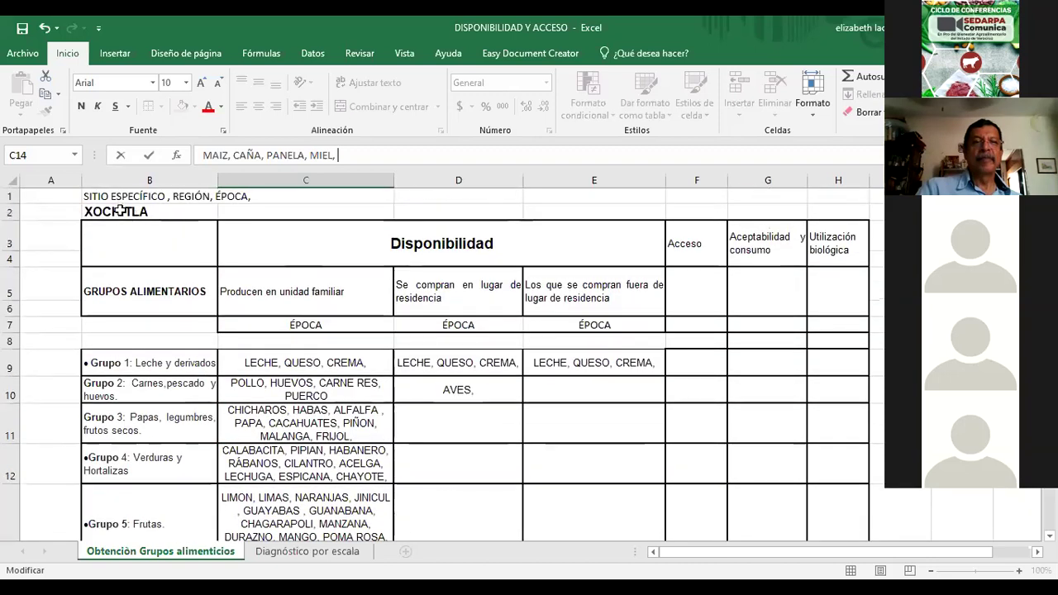
click(185, 208)
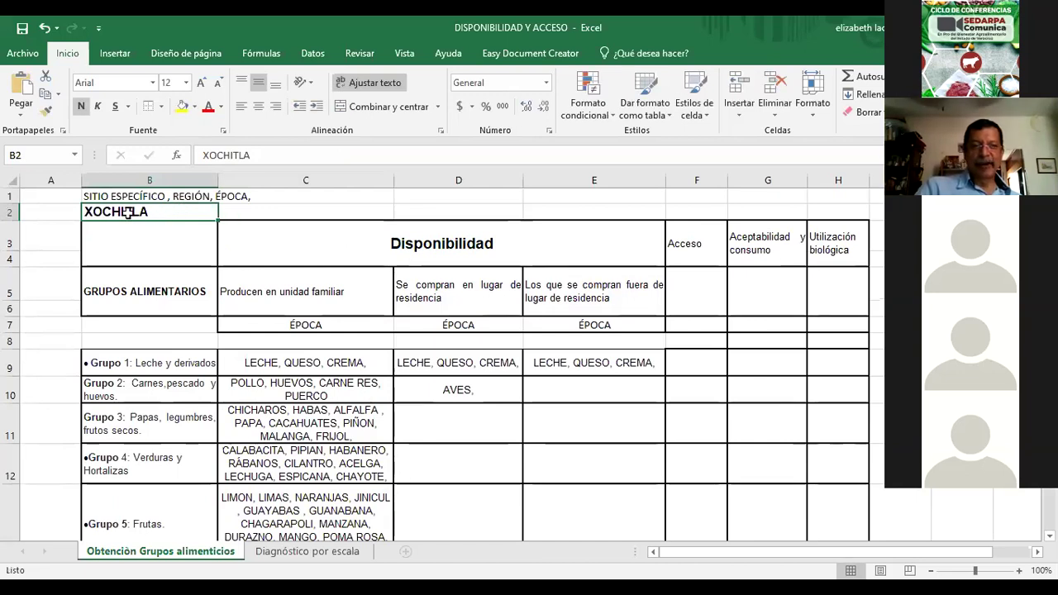
drag(125, 211, 314, 208)
click(202, 214)
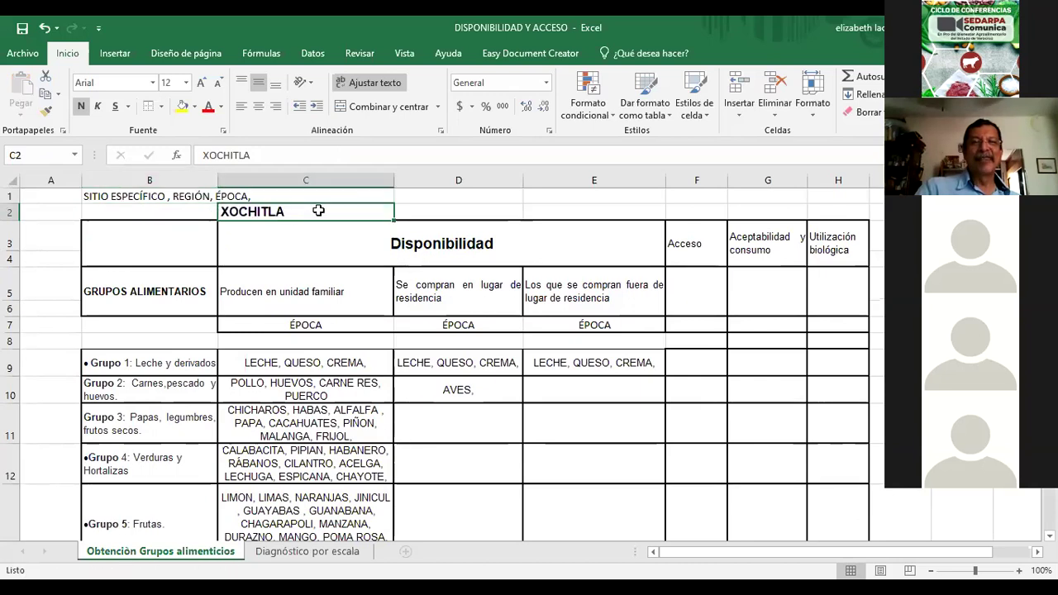
click(258, 107)
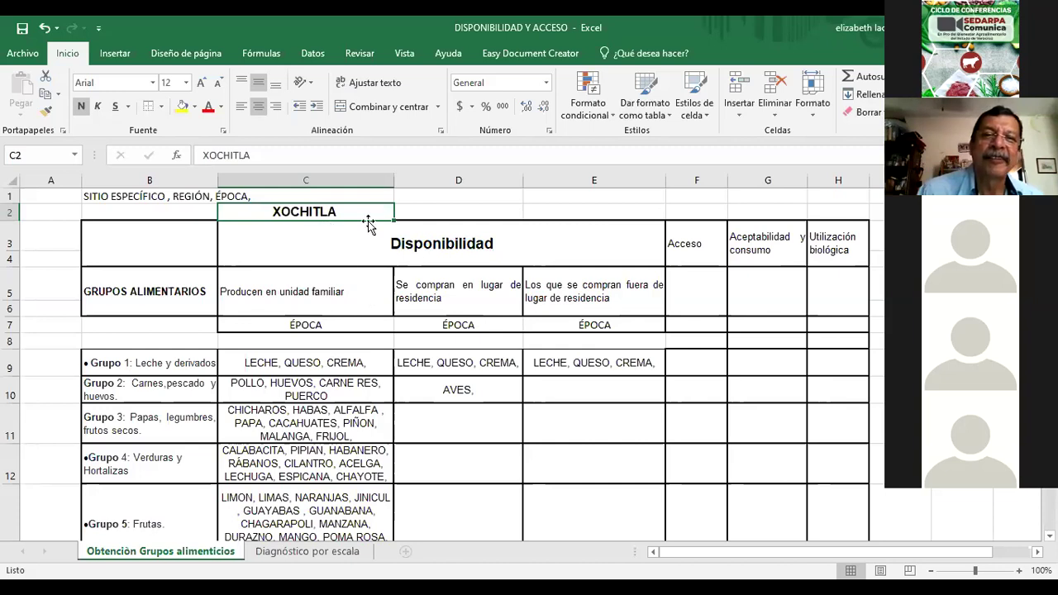
click(459, 282)
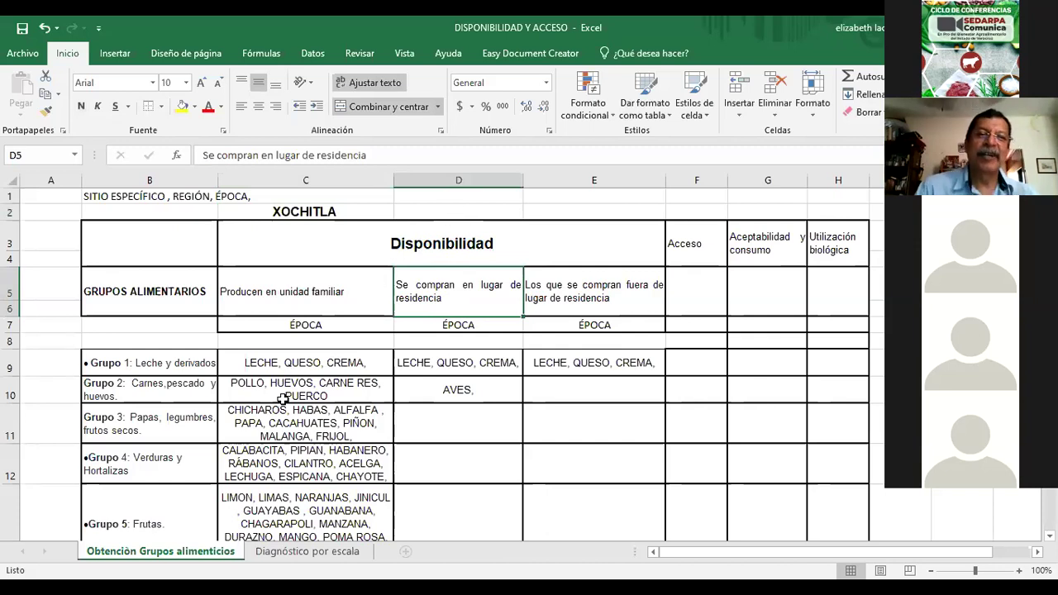
- Clear the Grupo 1 dairy foods from the family unit production column in cell C9
click(476, 212)
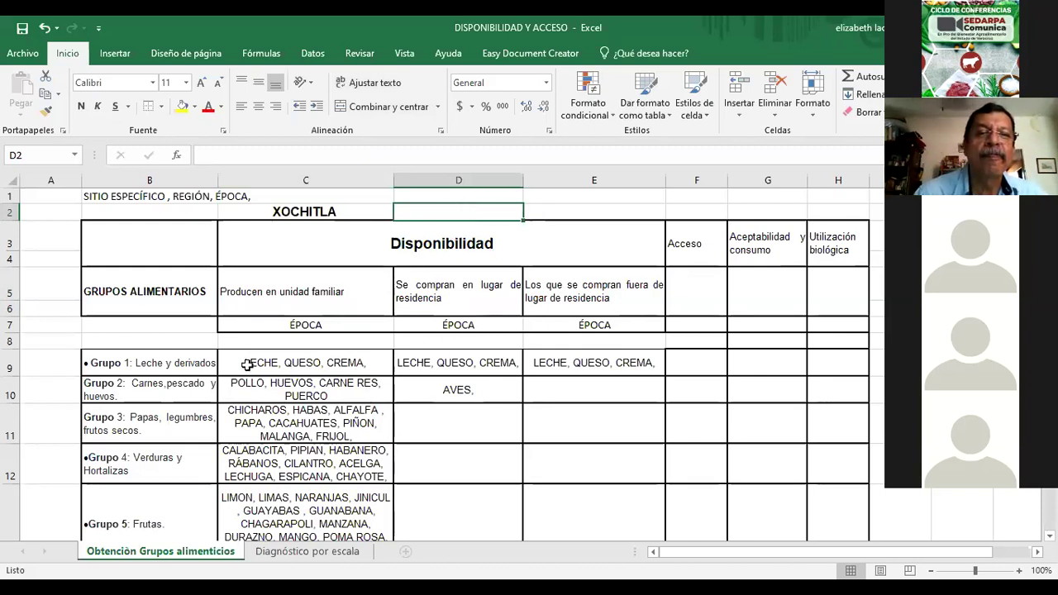
click(349, 364)
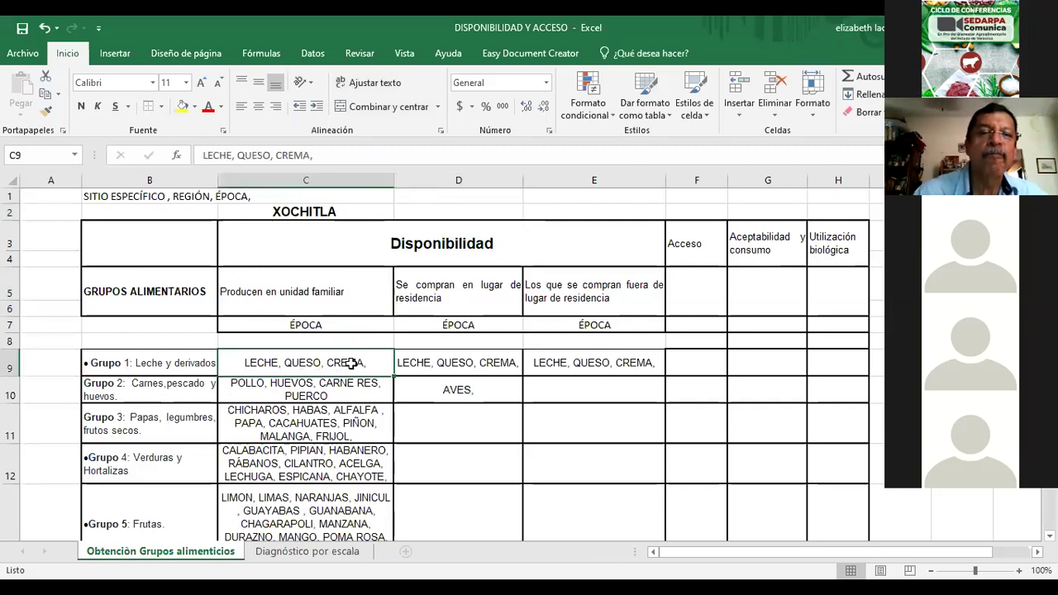
key(Delete)
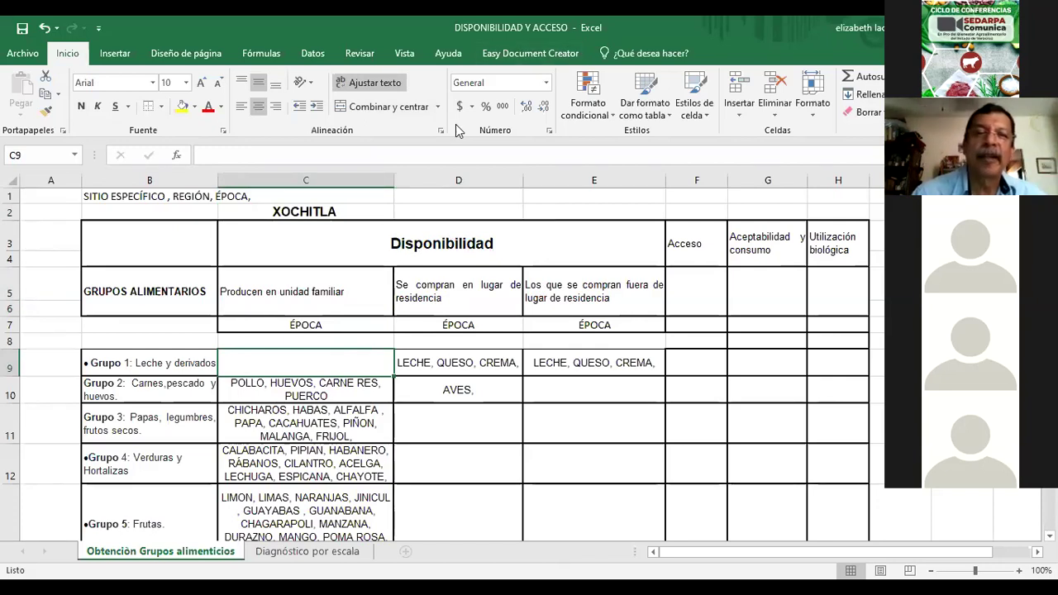
- Enter the locality names "CHALMA, BENITO JUÁREZ" in cell D2, beside the XOCHITLA site name
click(460, 212)
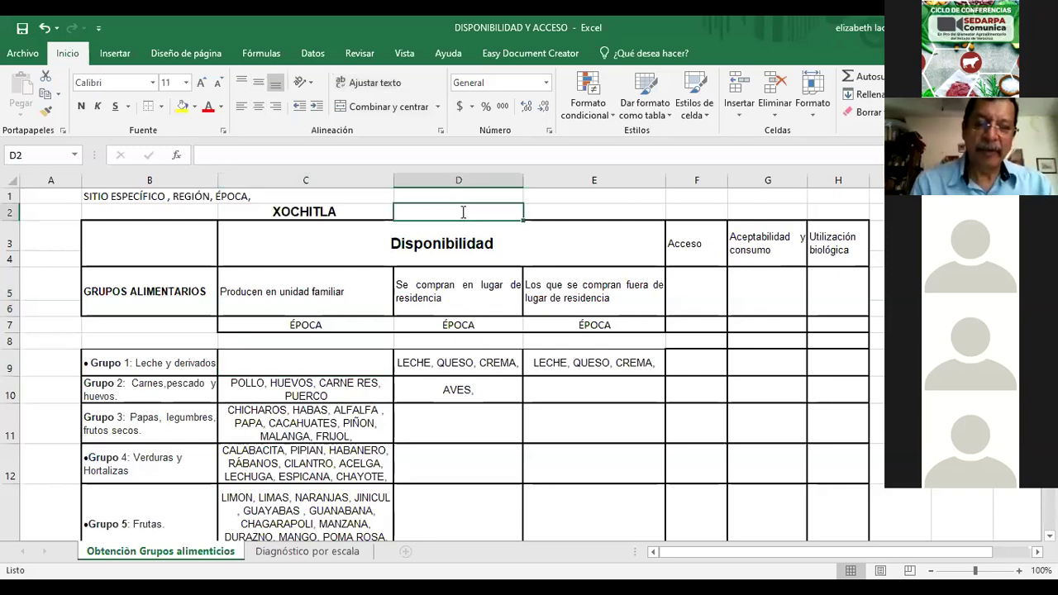
text(CHALMA)
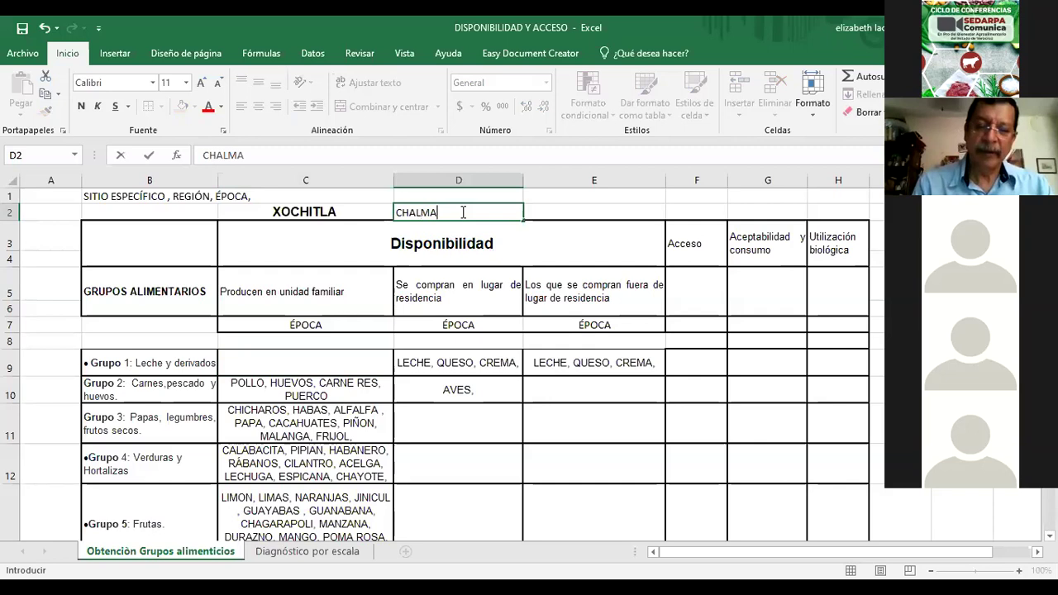
text(, BENITO )
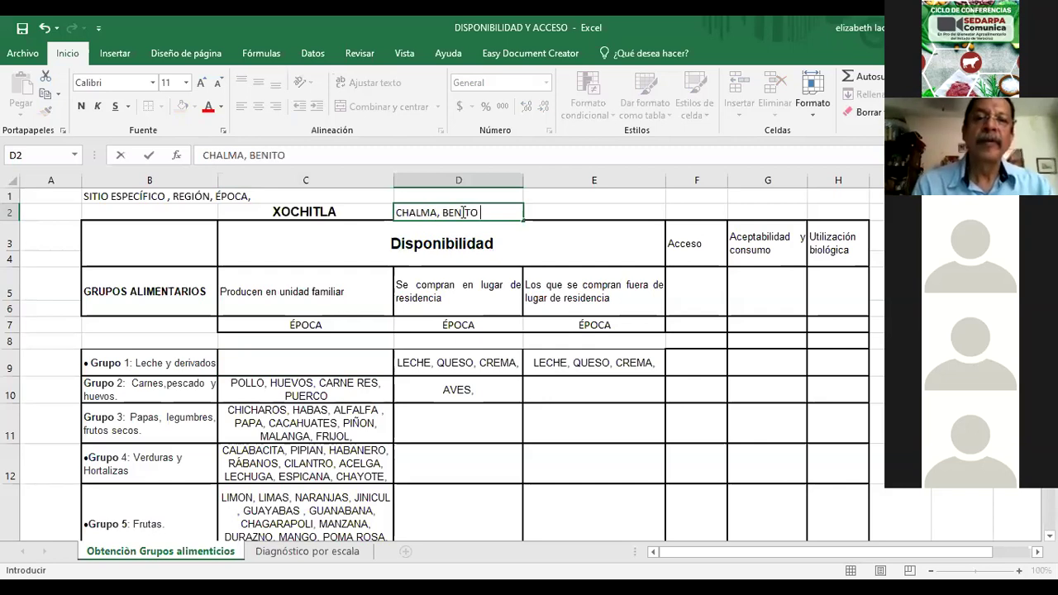
text(JUAREZ)
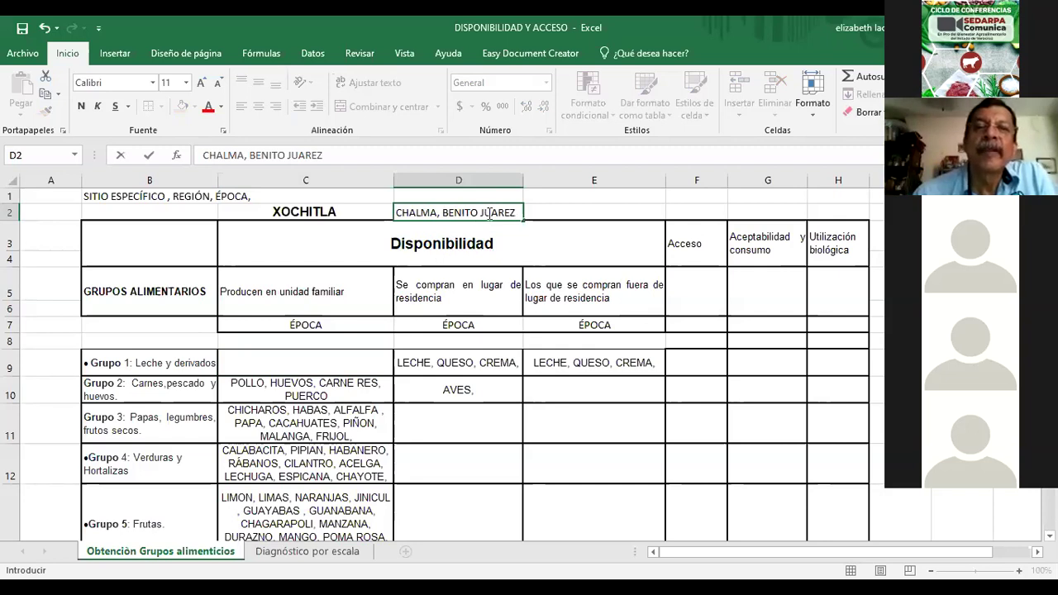
click(523, 213)
key(Left)
key(Left)
key(Left)
key(Left)
key(Delete)
text(Á)
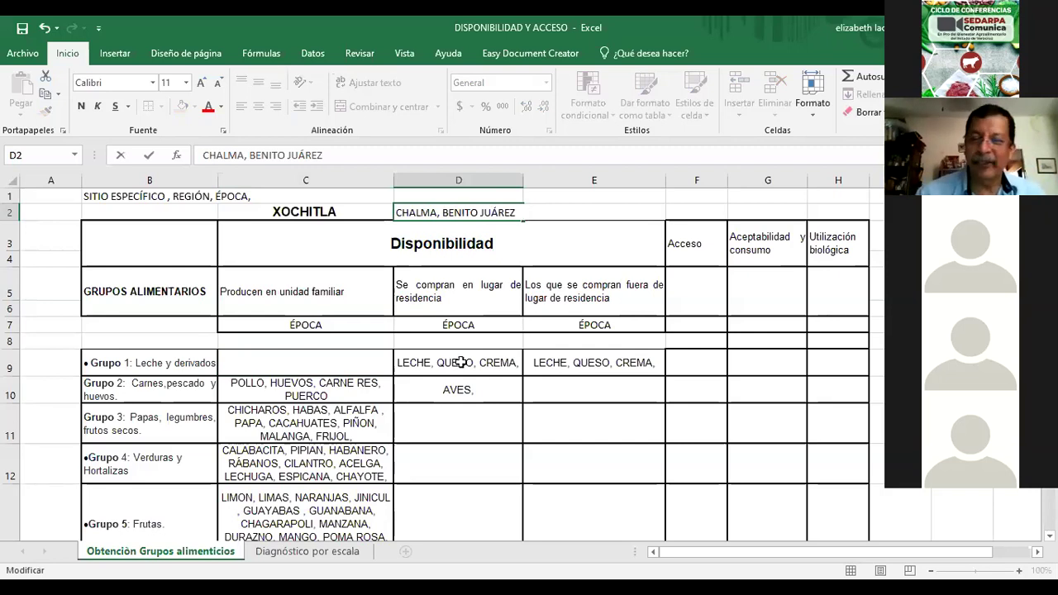
- Clear the Grupo 1 and Grupo 2 foods in cells D9 and D10 of the column for purchases in the place of residence
click(460, 362)
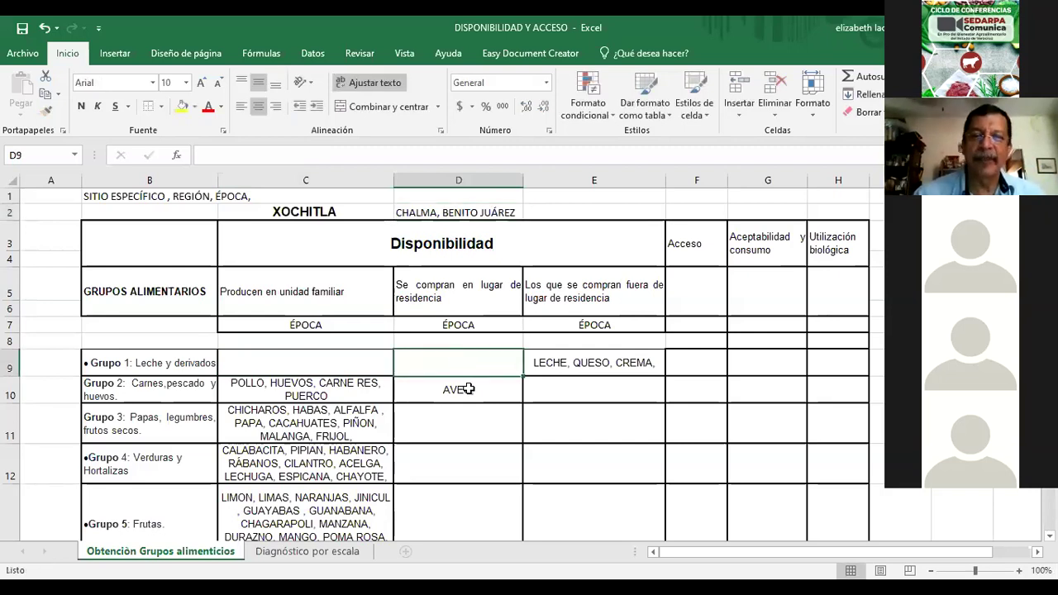
key(Delete)
click(468, 389)
key(Delete)
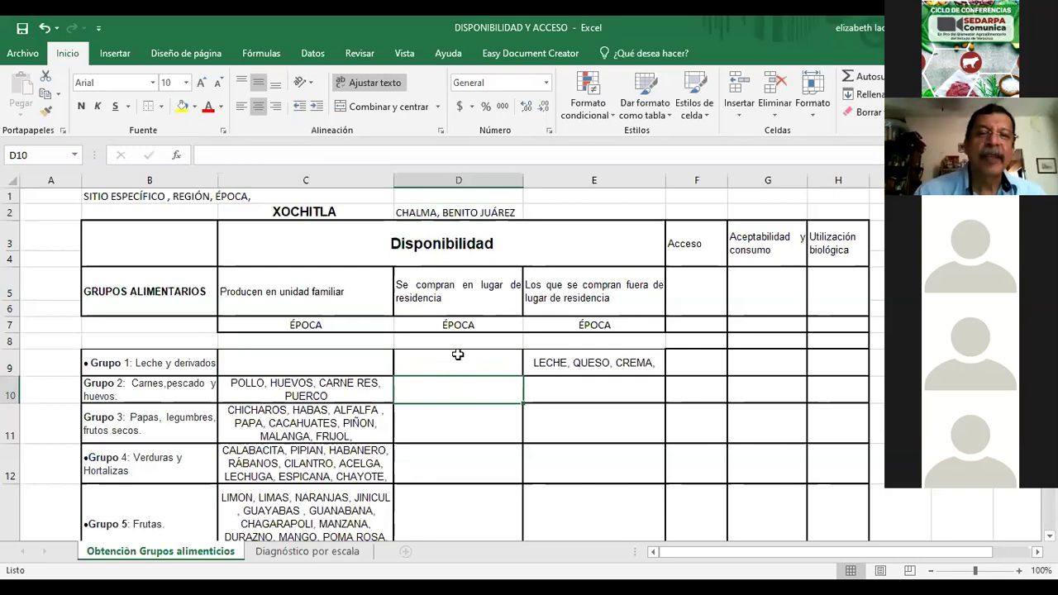
- Make the locality names in cell D2 bold
scroll(347, 363, down, 1)
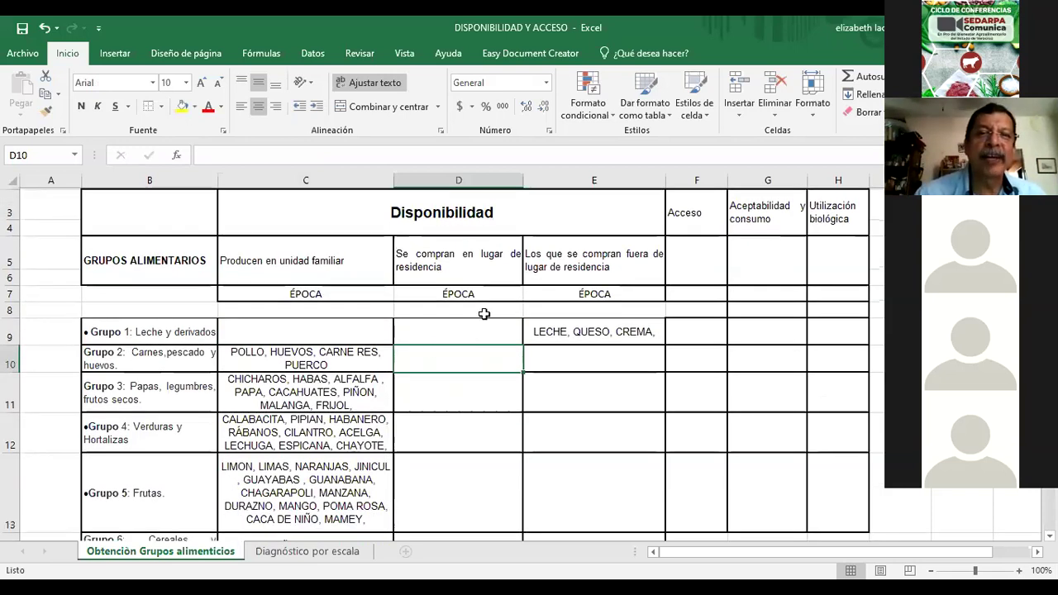
scroll(485, 314, down, 1)
scroll(491, 246, up, 1)
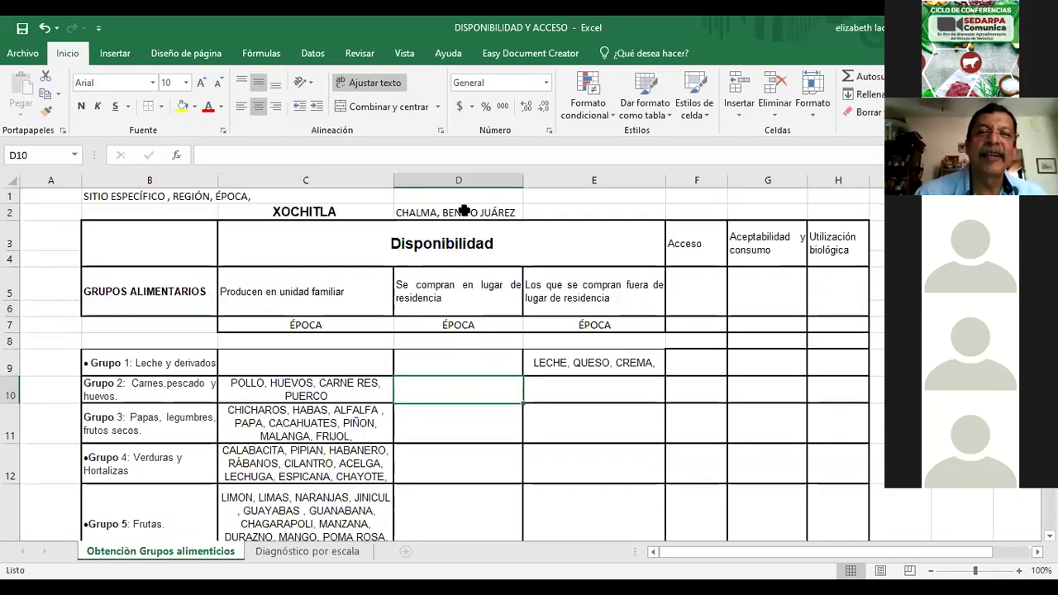
click(463, 212)
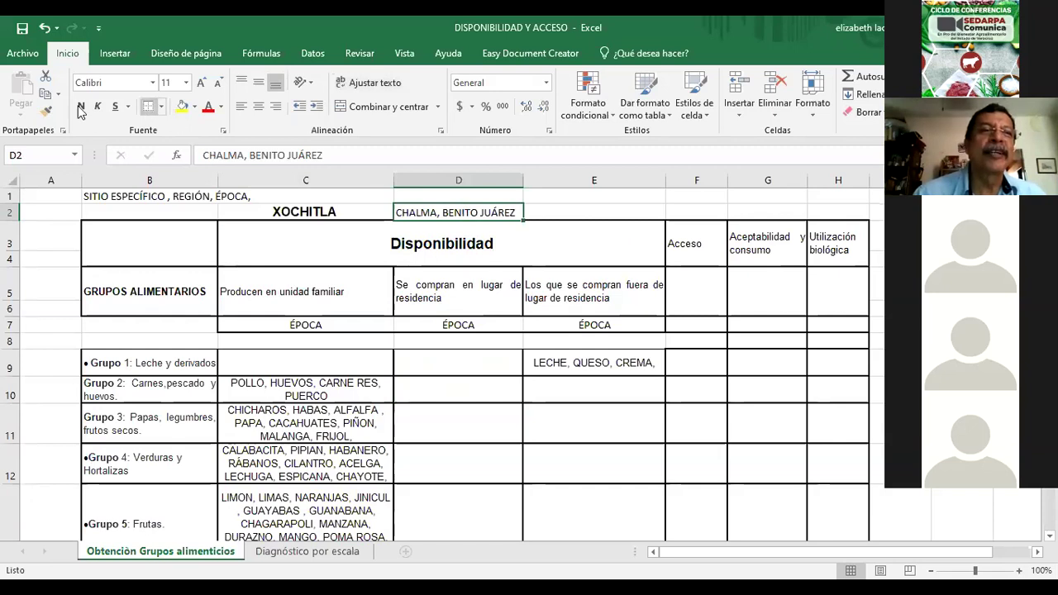
click(470, 362)
scroll(469, 362, down, 2)
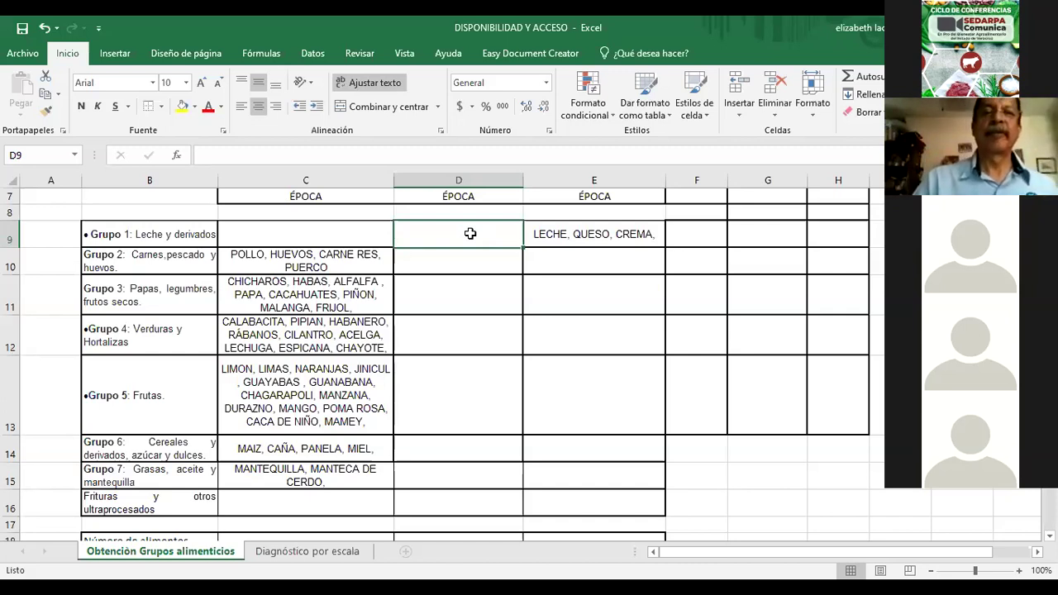
scroll(470, 234, up, 2)
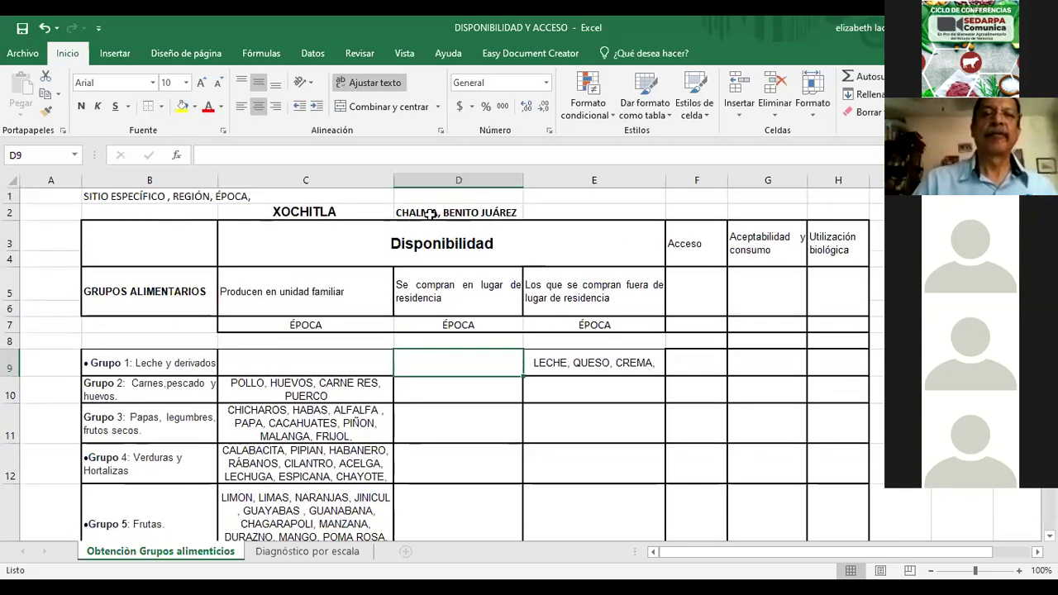
- Remove "CHALMA," from cell D2, leaving only "BENITO JUÁREZ" as the locality name
click(430, 213)
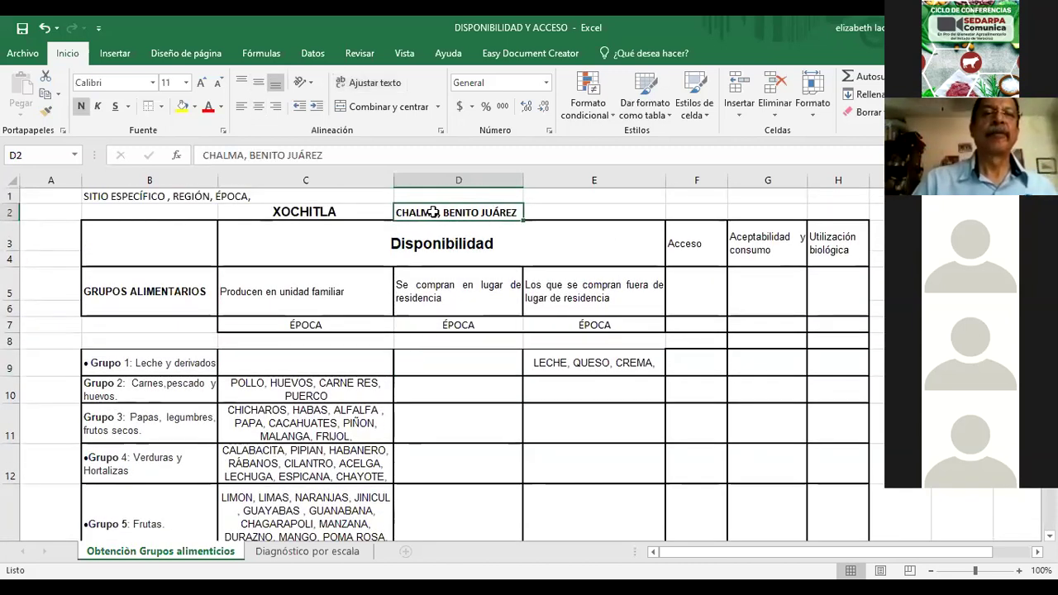
click(248, 155)
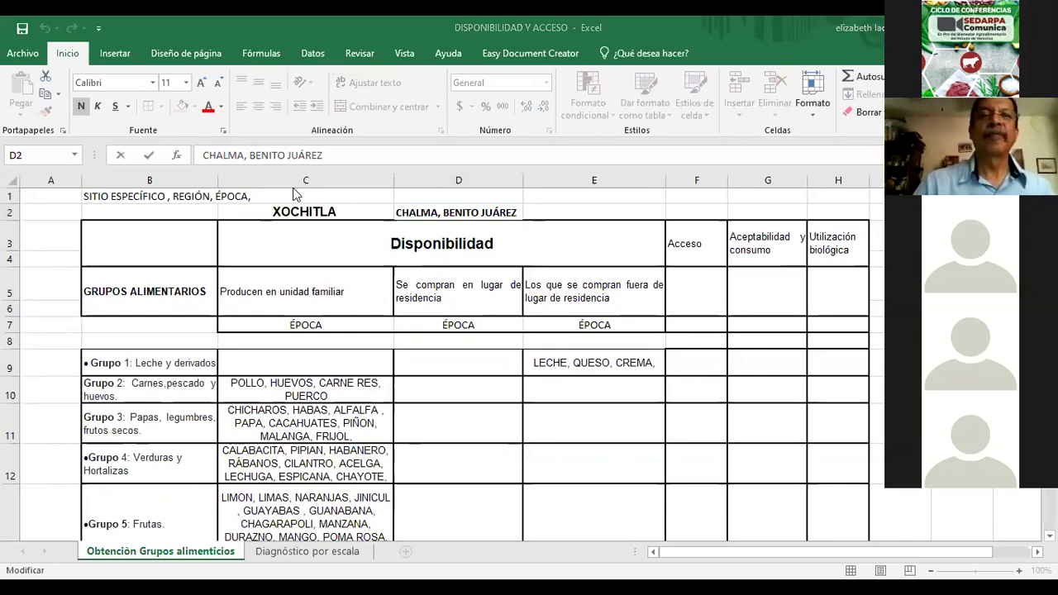
right_click(249, 160)
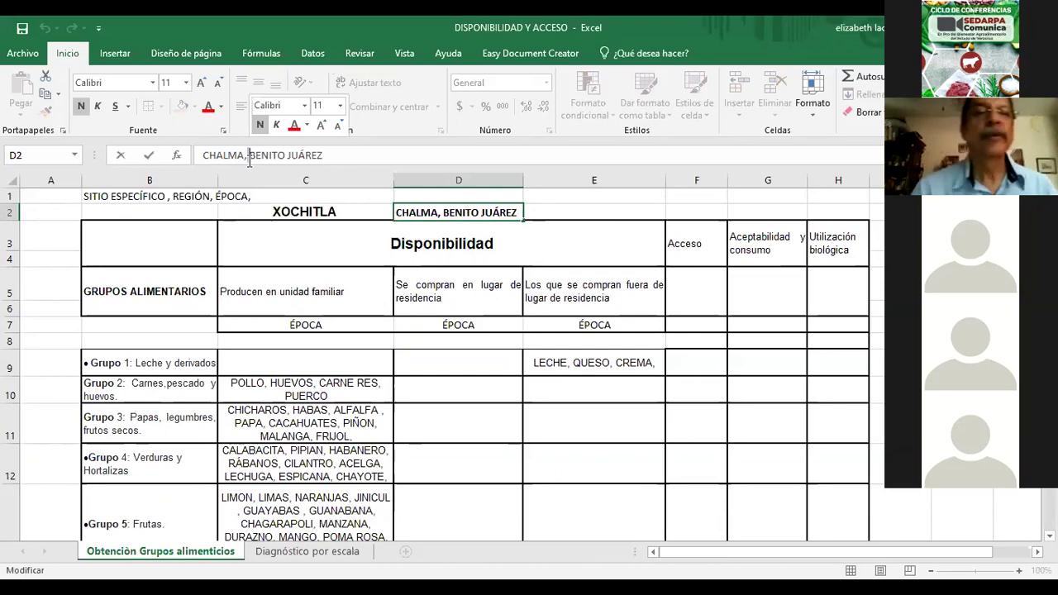
key(BackSpace)
key(BackSpace)
key(BackSpace)
key(BackSpace)
key(BackSpace)
key(BackSpace)
key(BackSpace)
key(BackSpace)
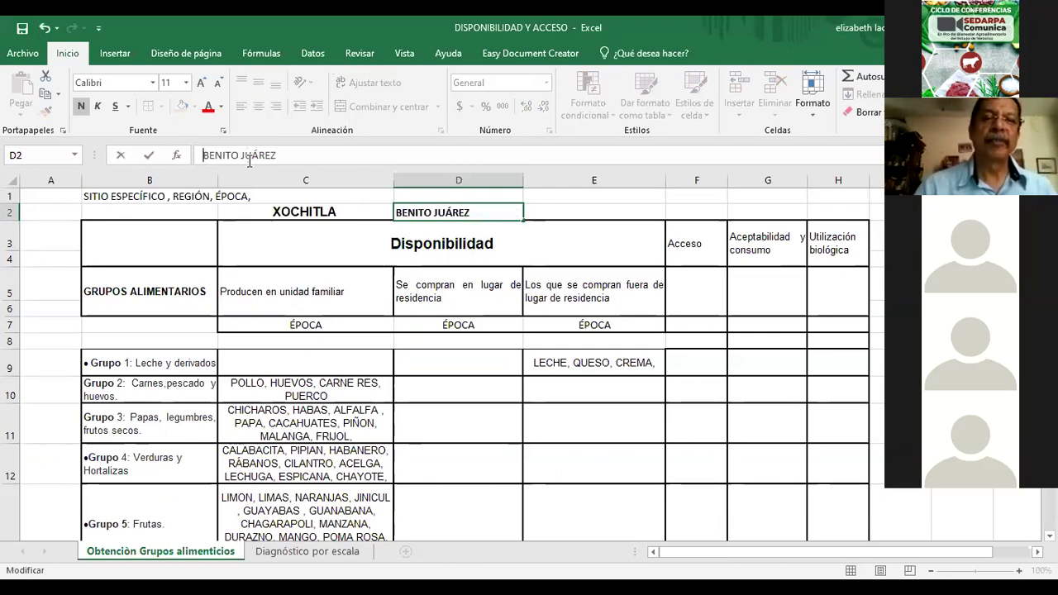
- Enter "LECHE BORNCA," in cell D9 as a Grupo 1 food bought in the place of residence
click(476, 373)
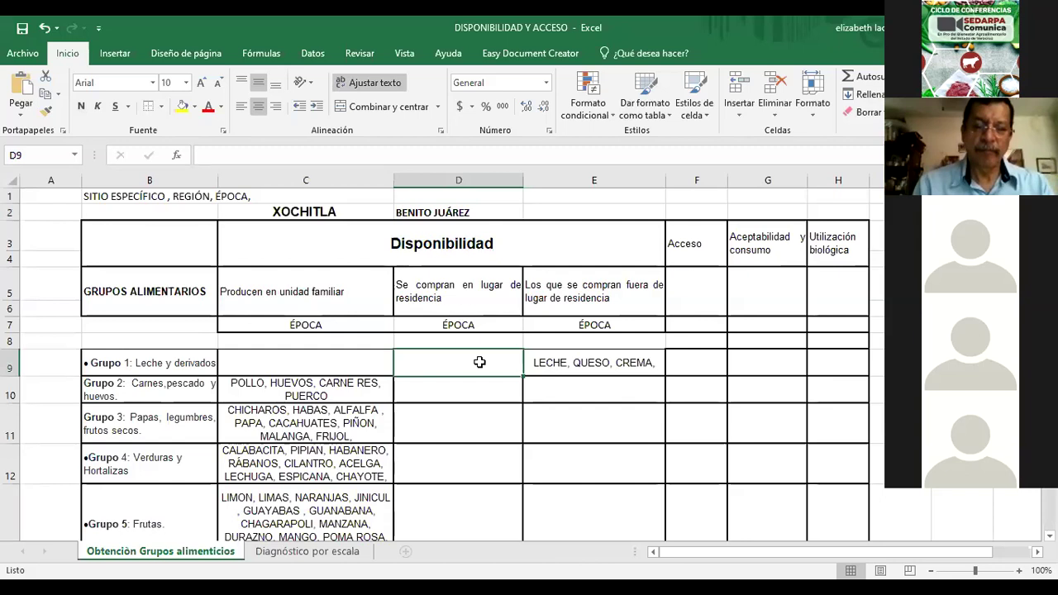
text(LECHE)
text(RNCA, )
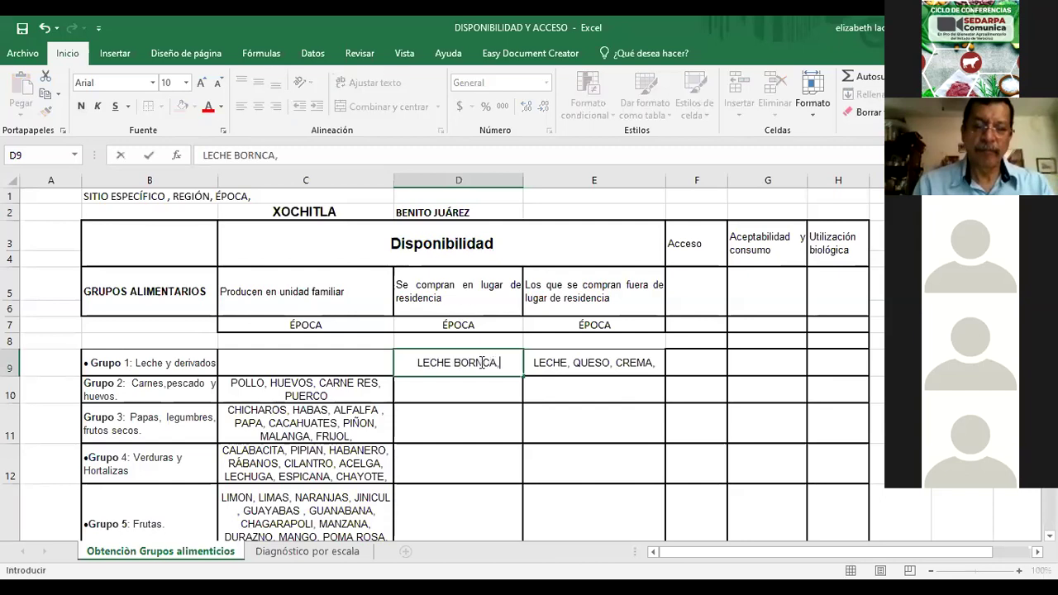
- Add "QUESO CRIOLLO" after the milk entry in D9, the locally purchased foods of Grupo 1
text(QUESO CRILLO)
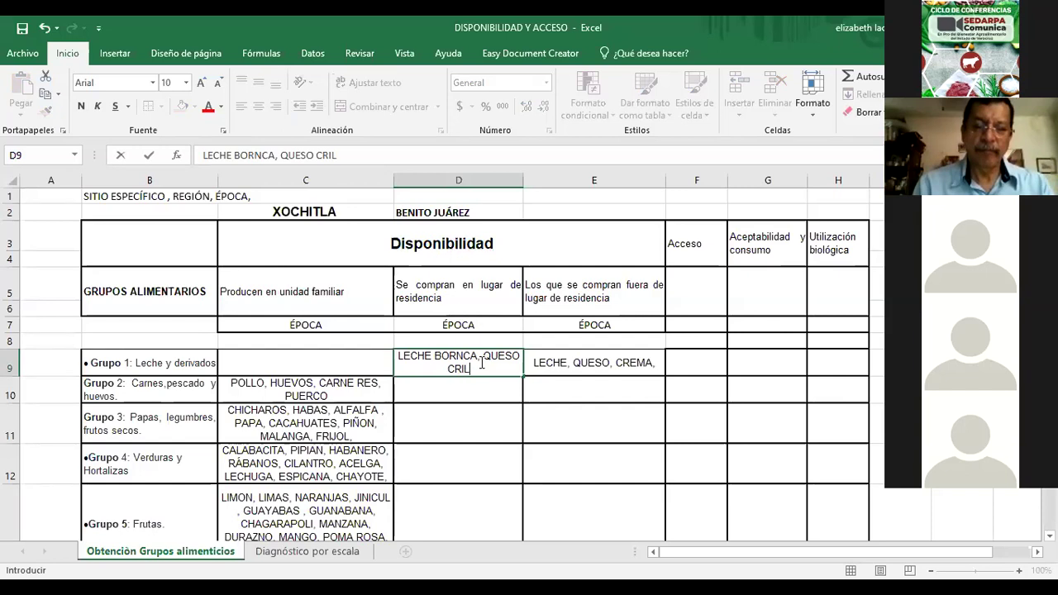
key(BackSpace)
key(BackSpace)
key(BackSpace)
key(BackSpace)
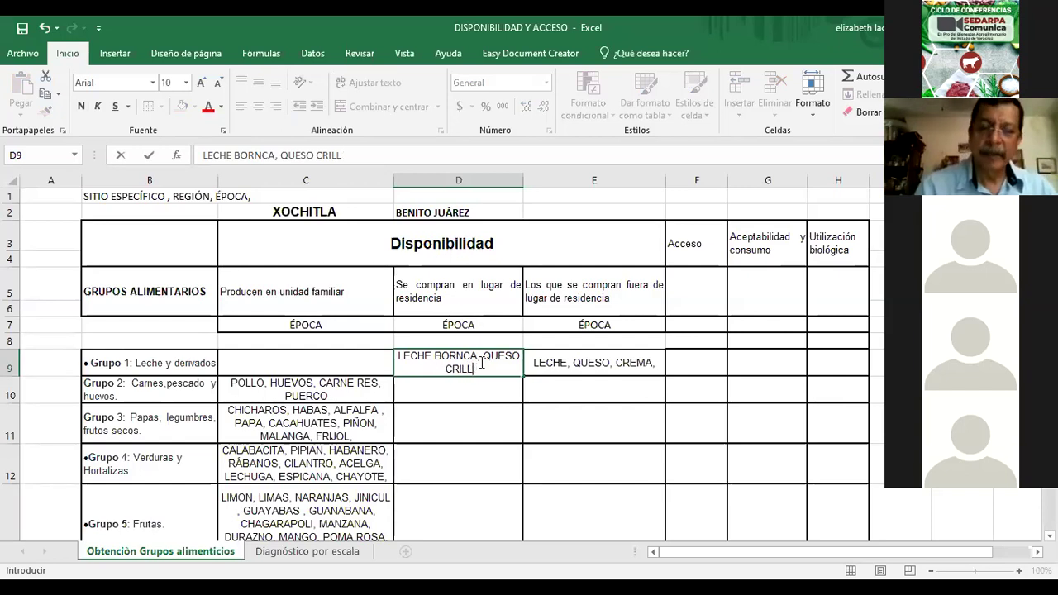
text(IOLLO)
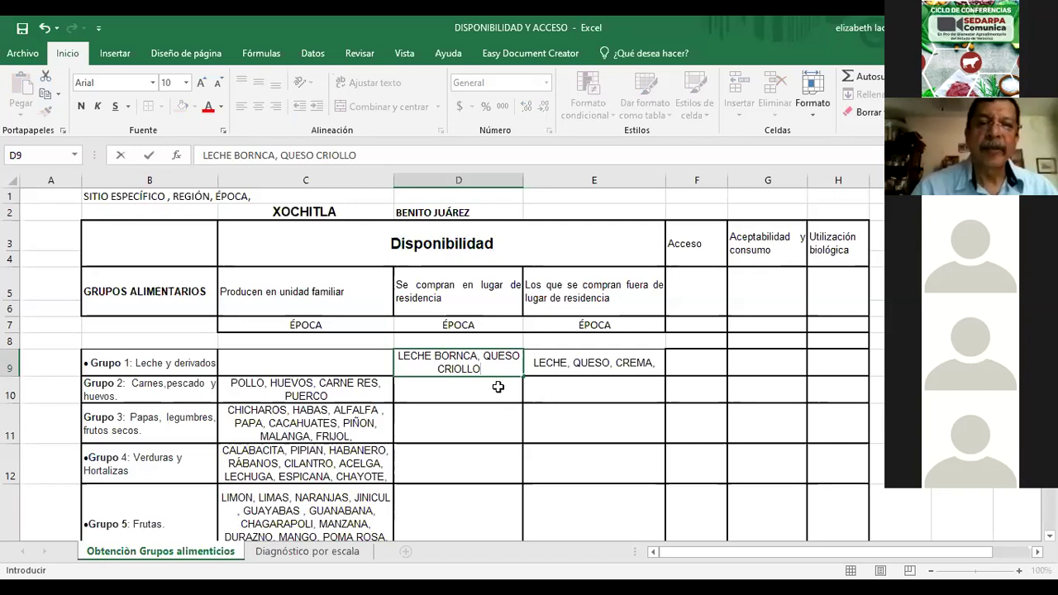
key(Return)
- Correct the misspelled milk type in D9 so that it reads "LECHE BRONCA"
click(453, 356)
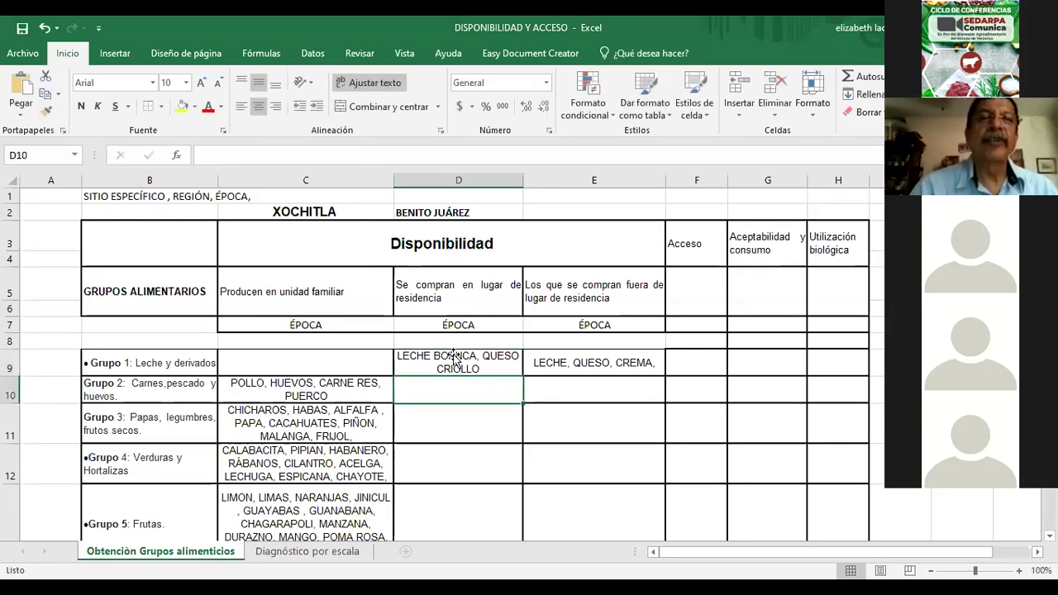
click(267, 157)
key(BackSpace)
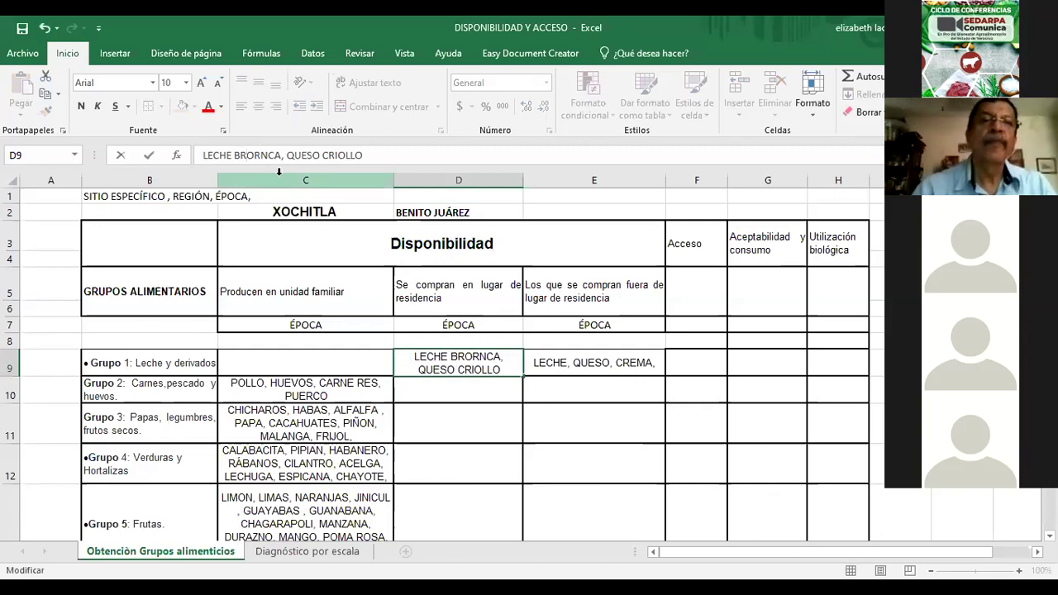
key(Right)
text(O)
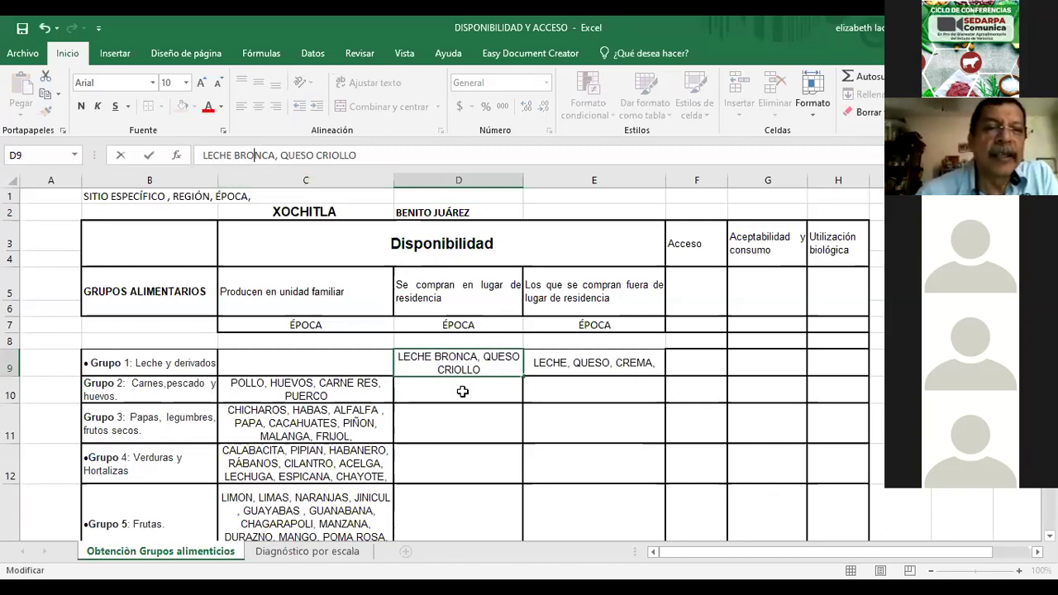
- Enter "CARNE PUERCO, POLLO PATIO," in D10 as foods of Grupo 2 bought in the place of residence
click(464, 388)
scroll(464, 385, down, 1)
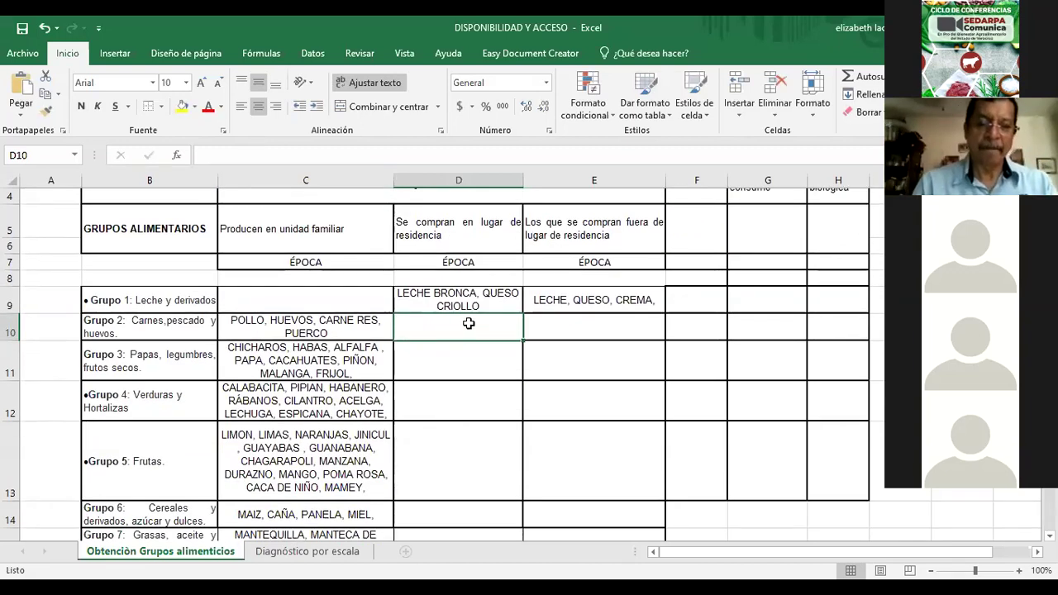
text(CARN)
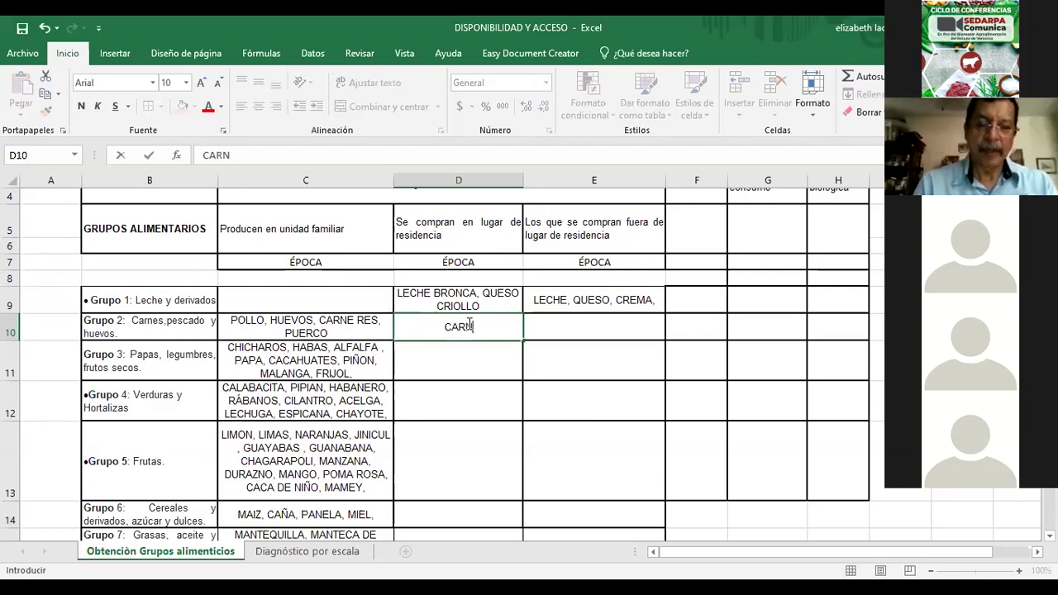
text(E PUERCO)
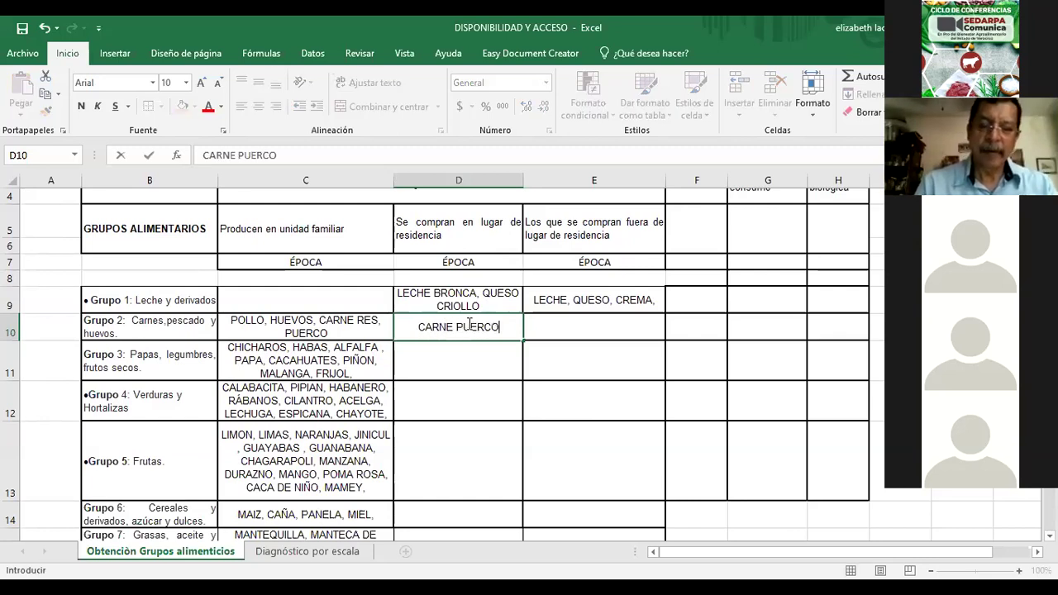
text(, POLLO)
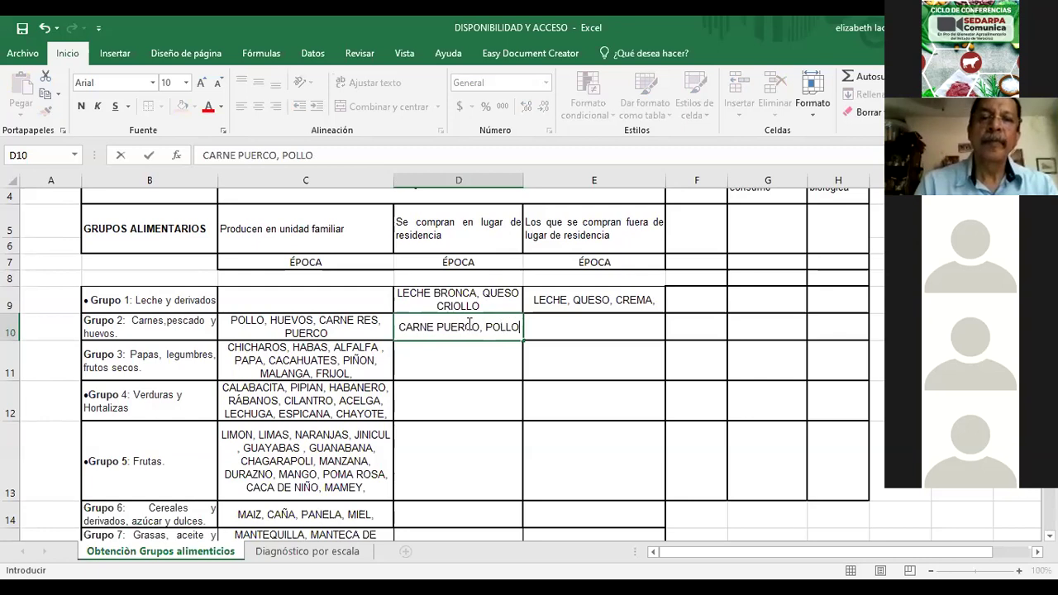
text( PATIO,)
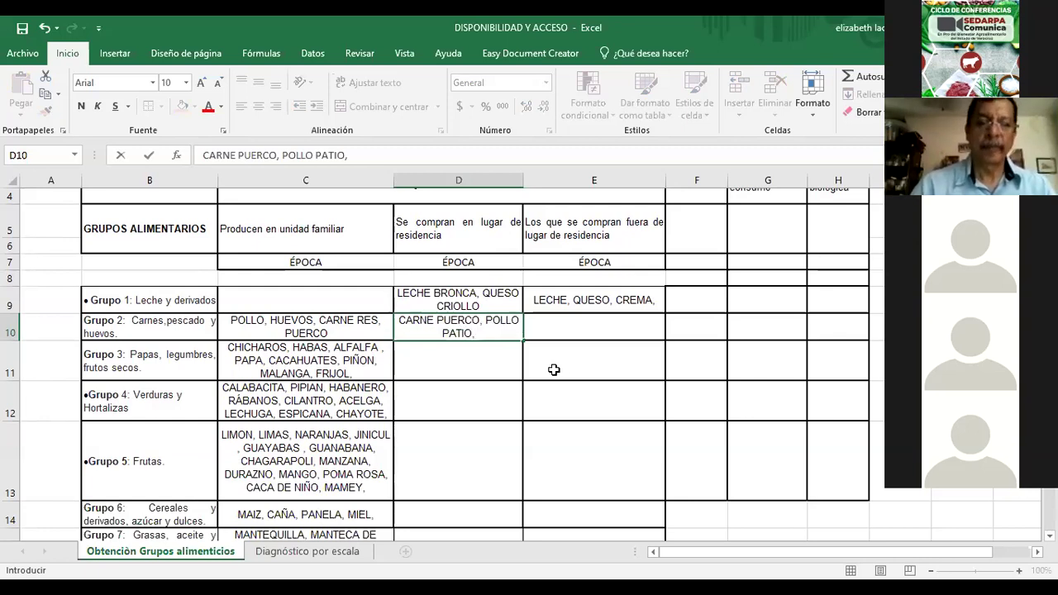
- Continue the D10 list with "ESTANQUE DE PESCADO, HUEVO," and commit the entry
text( ESTANQUES)
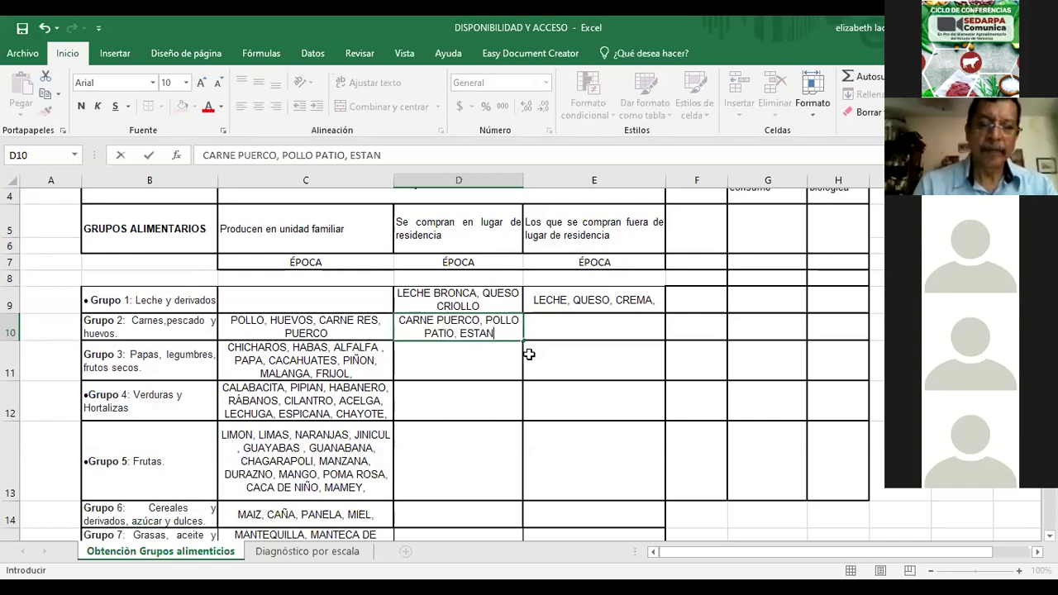
key(BackSpace)
key(BackSpace)
key(BackSpace)
key(BackSpace)
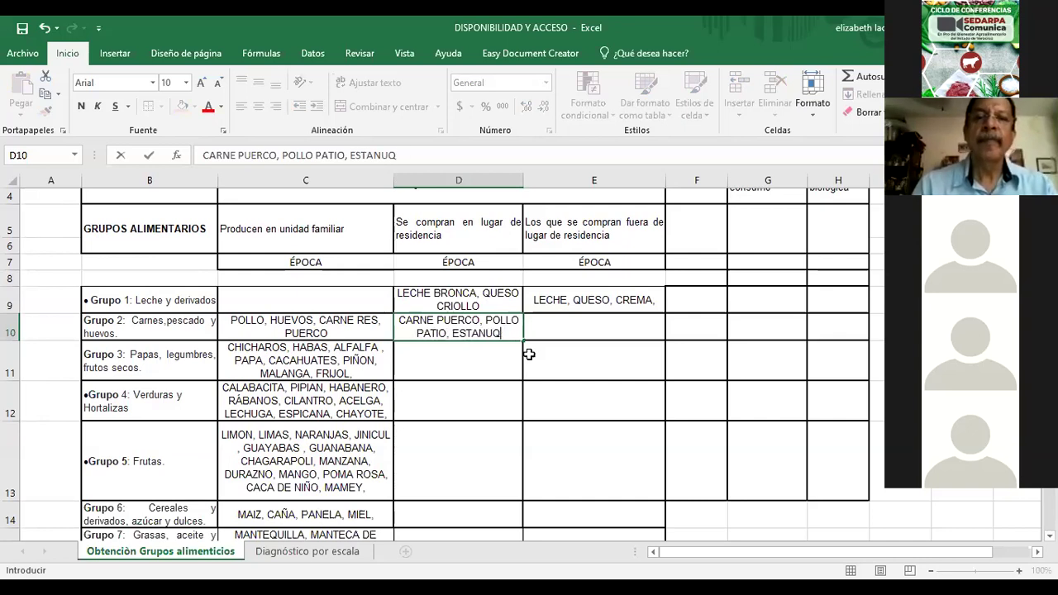
text(QUE)
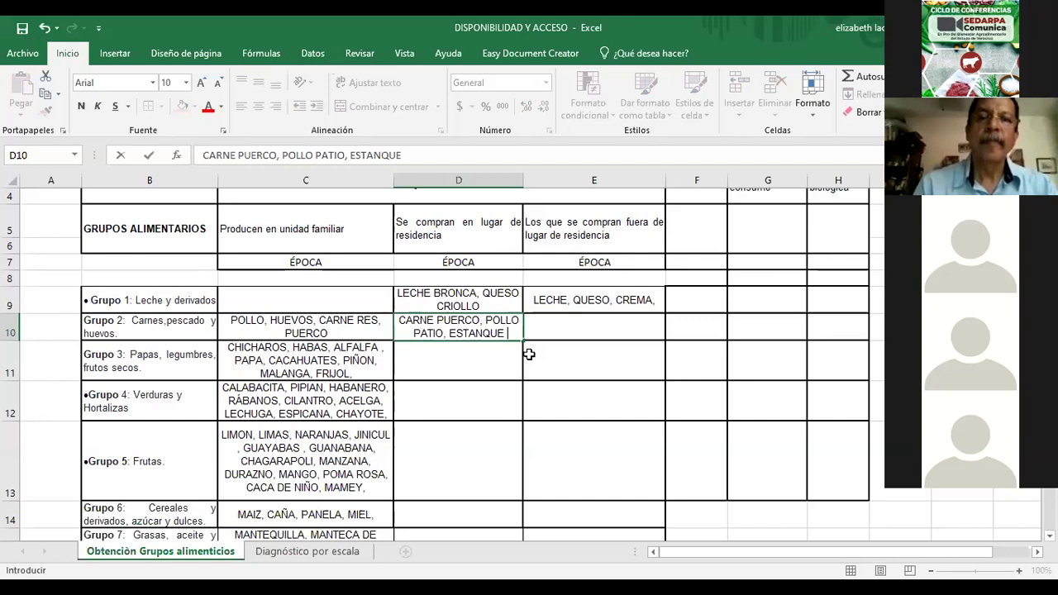
text( DE PESCADO,)
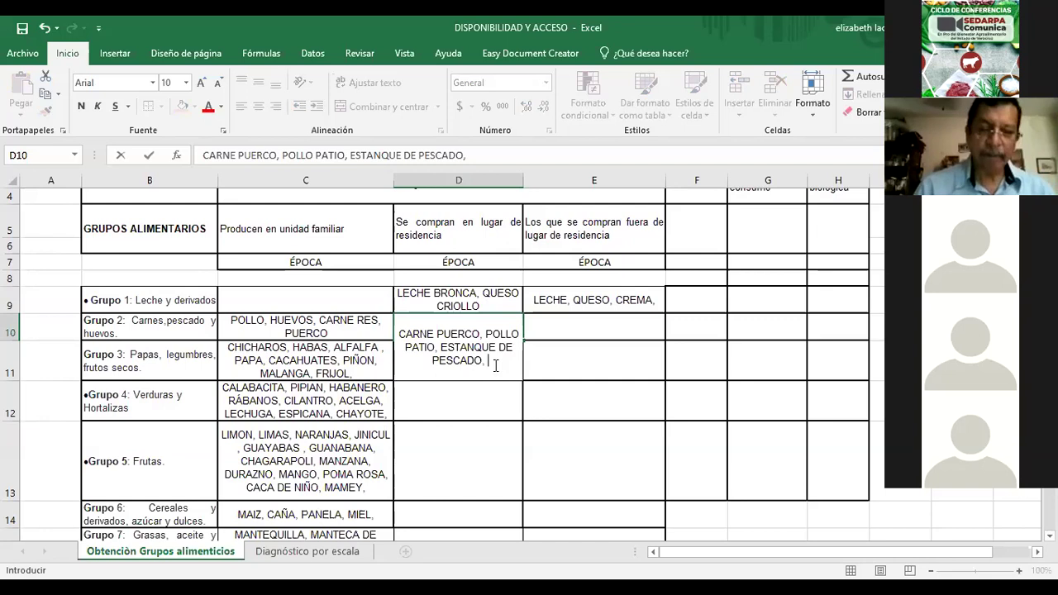
text(HUEVO,)
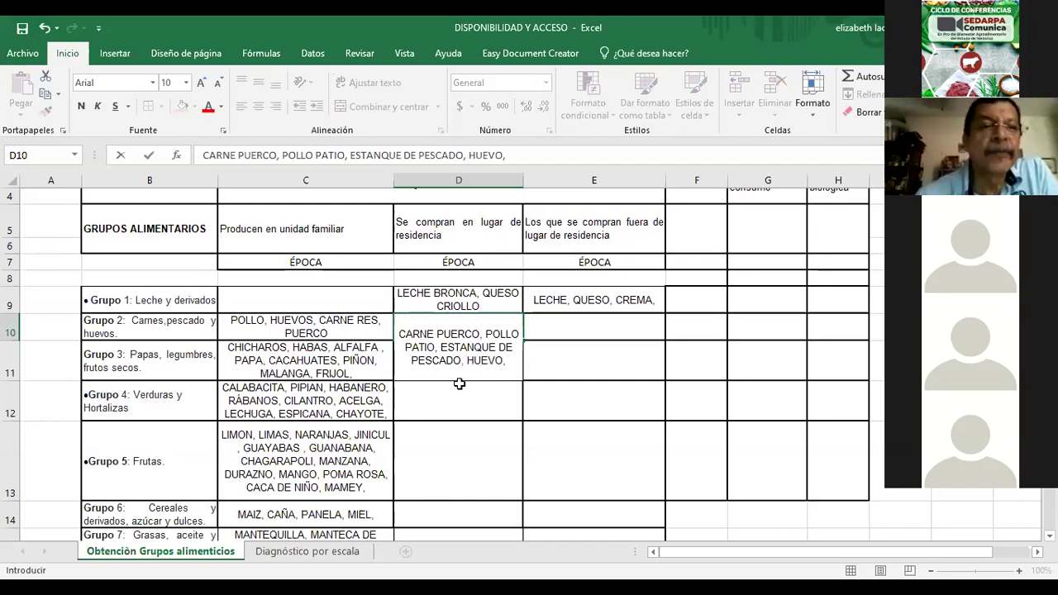
click(105, 331)
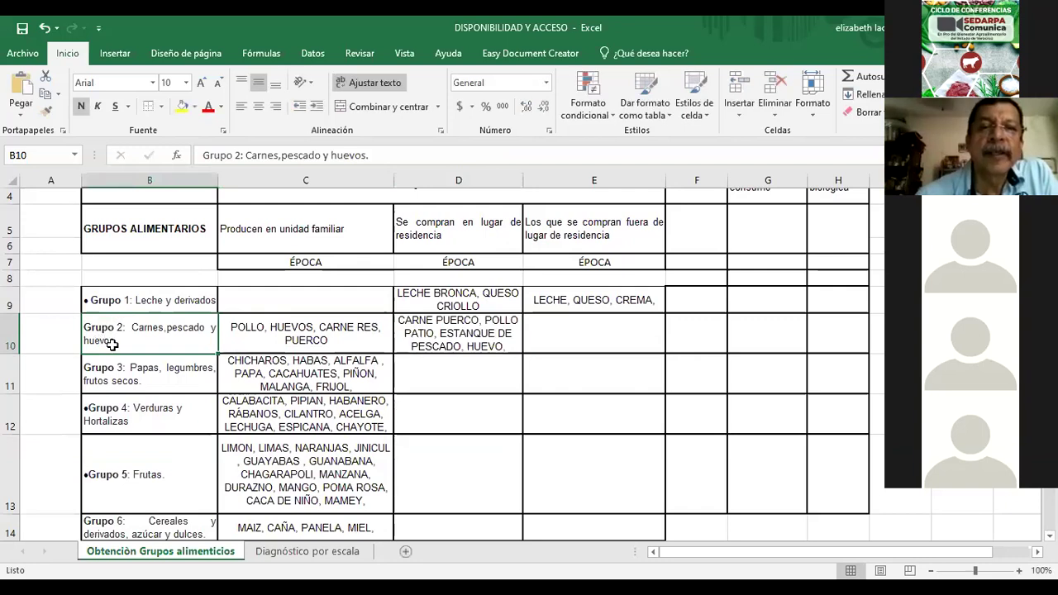
- Enter "CACAHUATES, MALANGA, FRIJOL," in D11 as locally purchased foods of Grupo 3
click(484, 375)
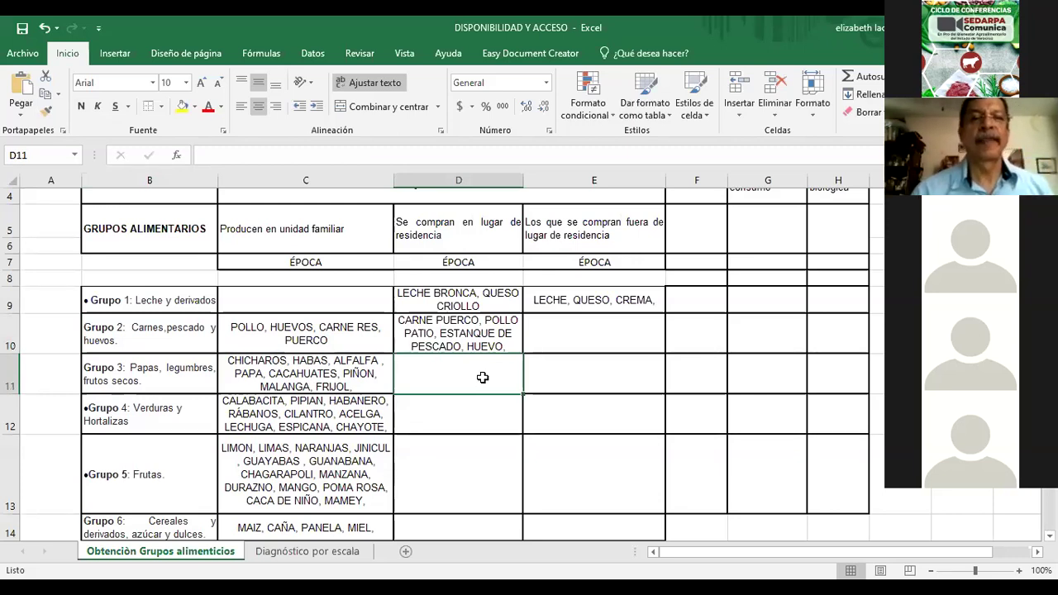
text(CACHUAT)
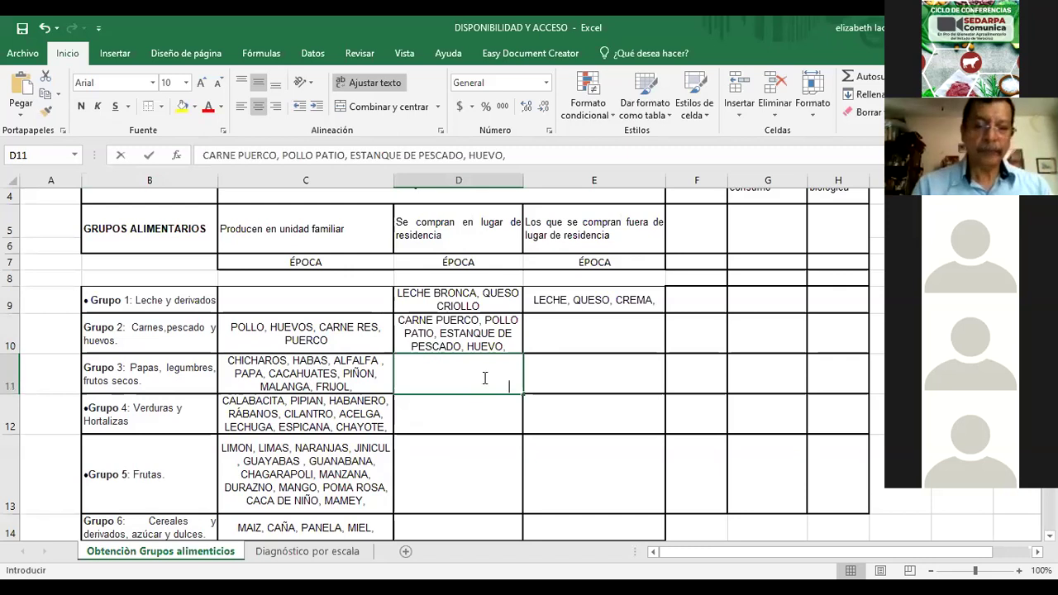
text(ES,)
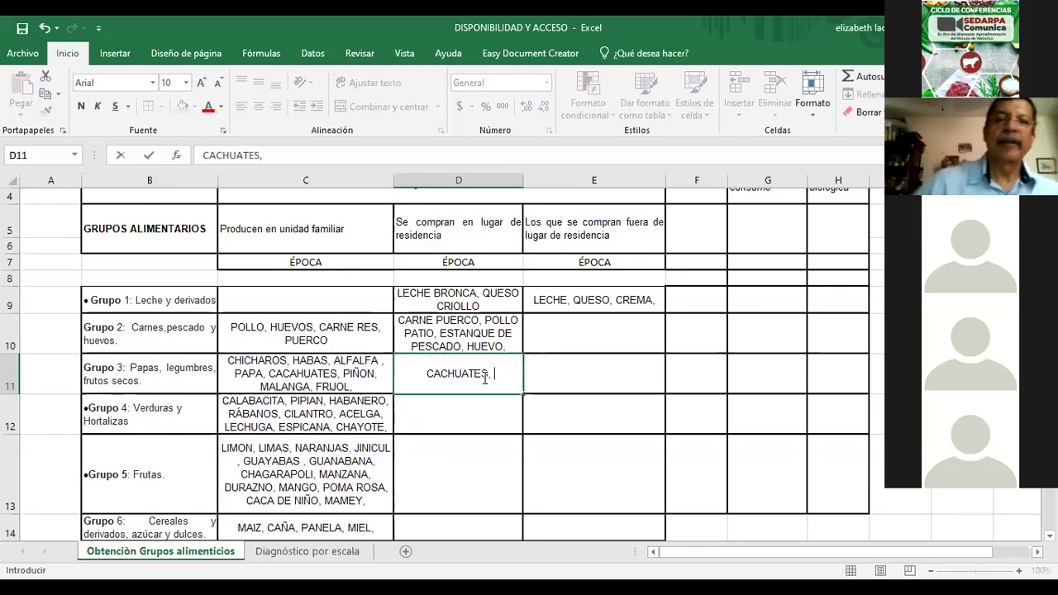
key(BackSpace)
key(BackSpace)
key(BackSpace)
key(BackSpace)
key(BackSpace)
key(BackSpace)
key(BackSpace)
key(BackSpace)
text(ACA)
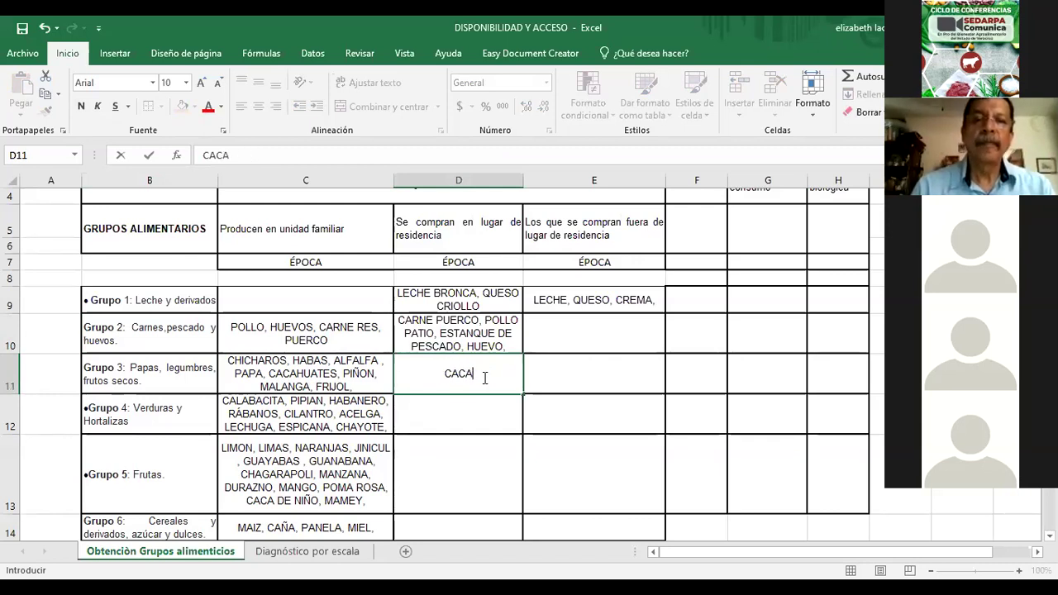
text(HUATES, MALANGA)
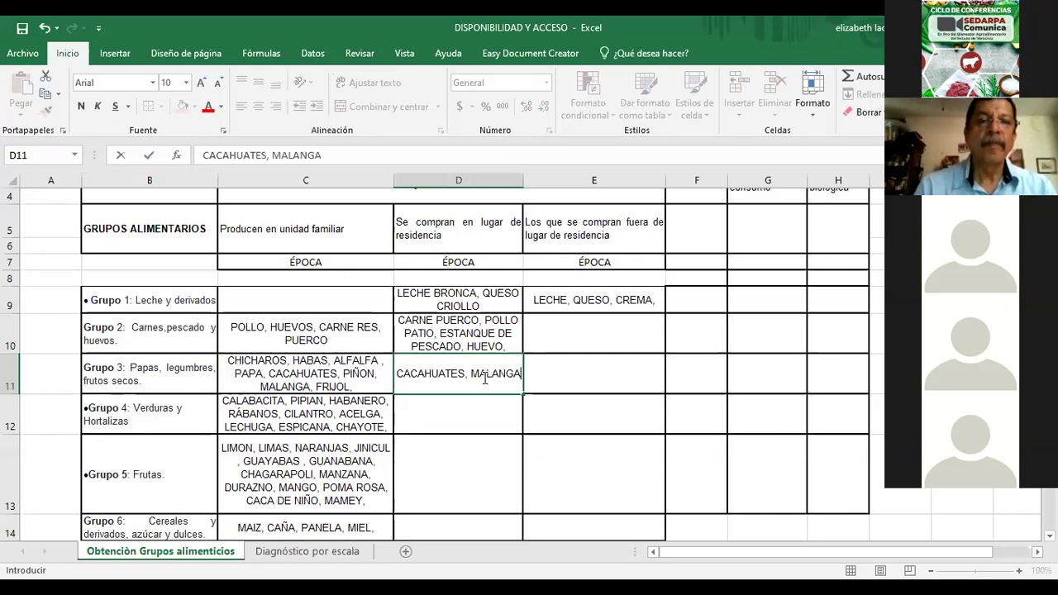
text(,)
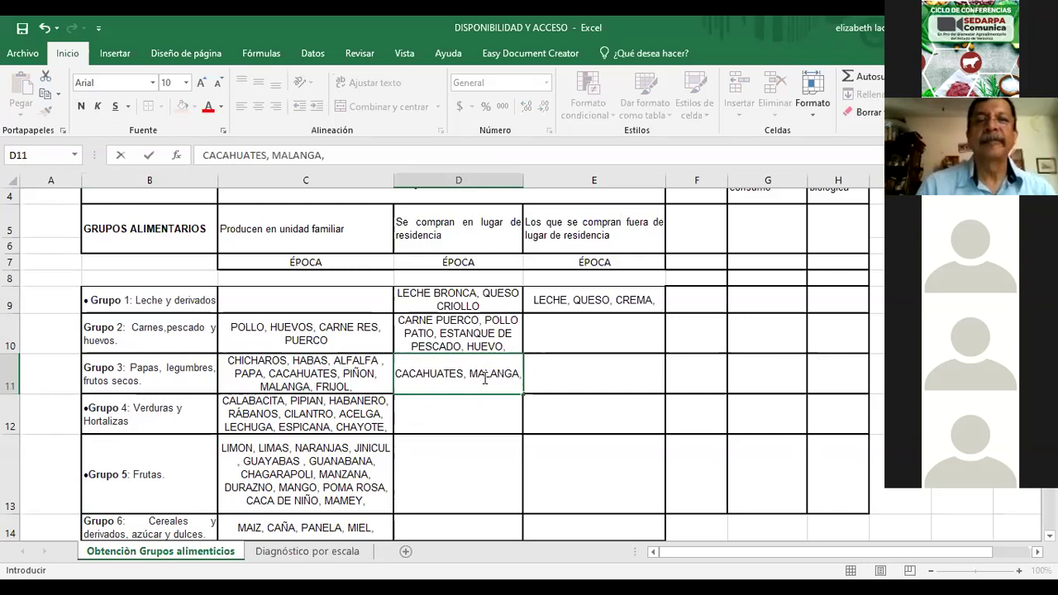
text( FRIJOL,)
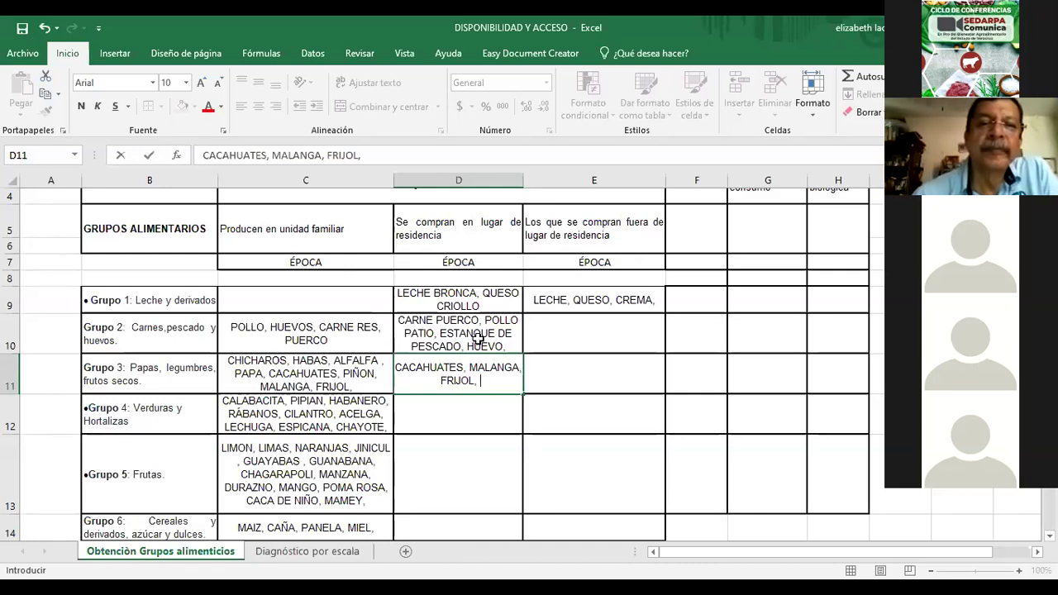
- Enter "CALABAZA, CILATRO, CHAYOTE," in D12 as locally purchased vegetables of Grupo 4
scroll(478, 348, down, 1)
click(478, 348)
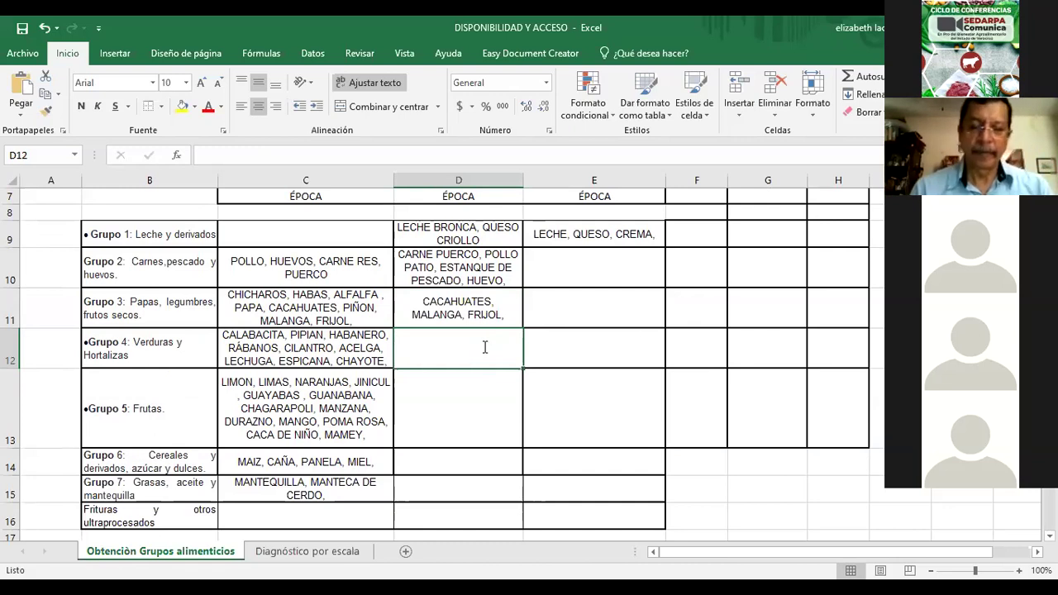
text(CALABZAC)
key(BackSpace)
text(CA)
key(BackSpace)
key(BackSpace)
key(BackSpace)
key(BackSpace)
text(AZA, CILATRO, CHY)
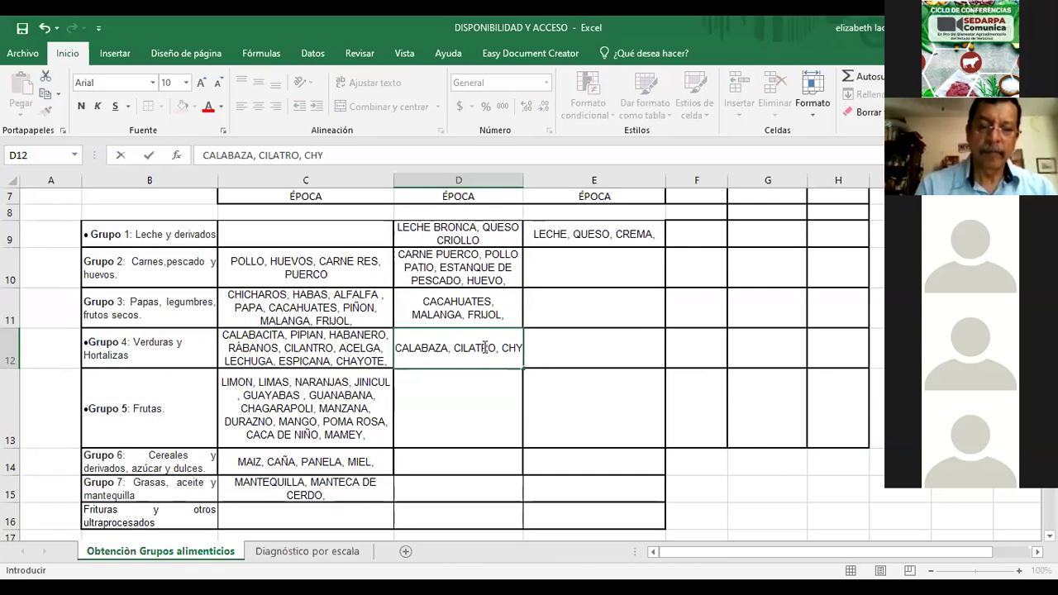
key(BackSpace)
text(A)
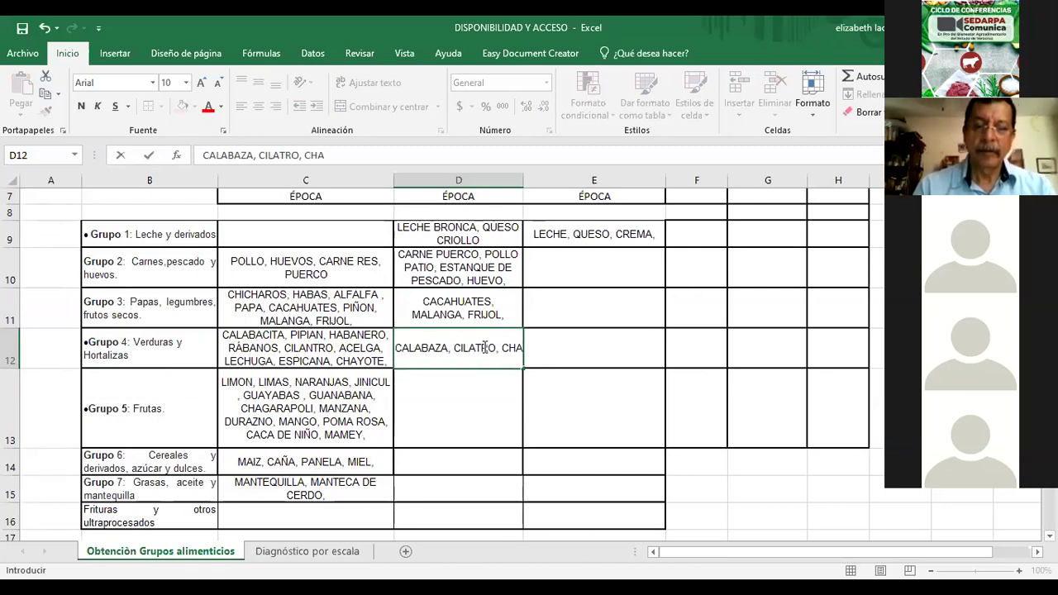
text(YOTE,)
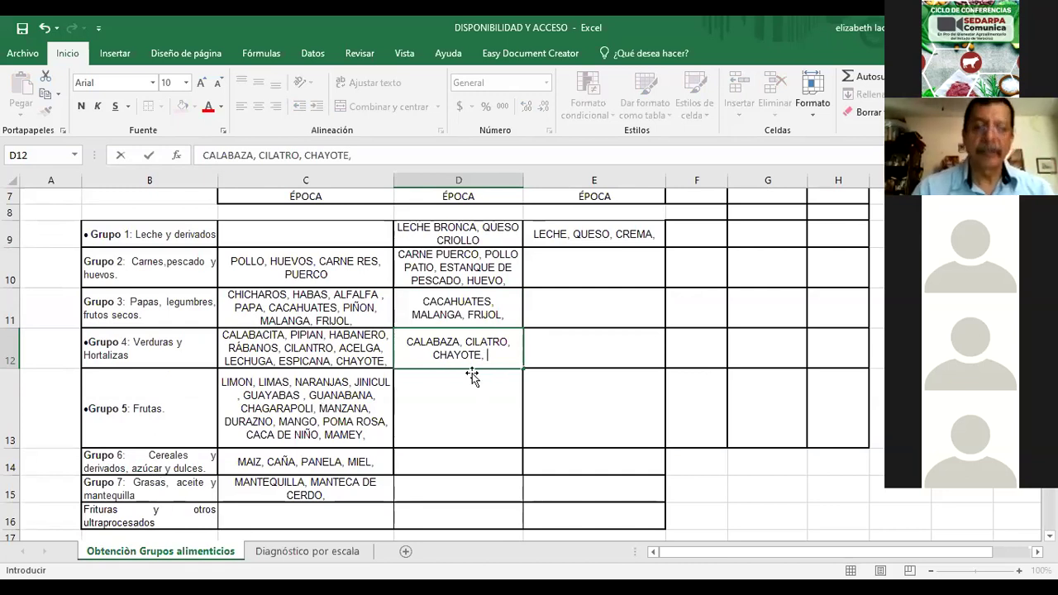
- Extend the vegetable list in D12 with the chili varieties "CHILTEPIN, CHILE HUSATECO,"
text(CHILES,)
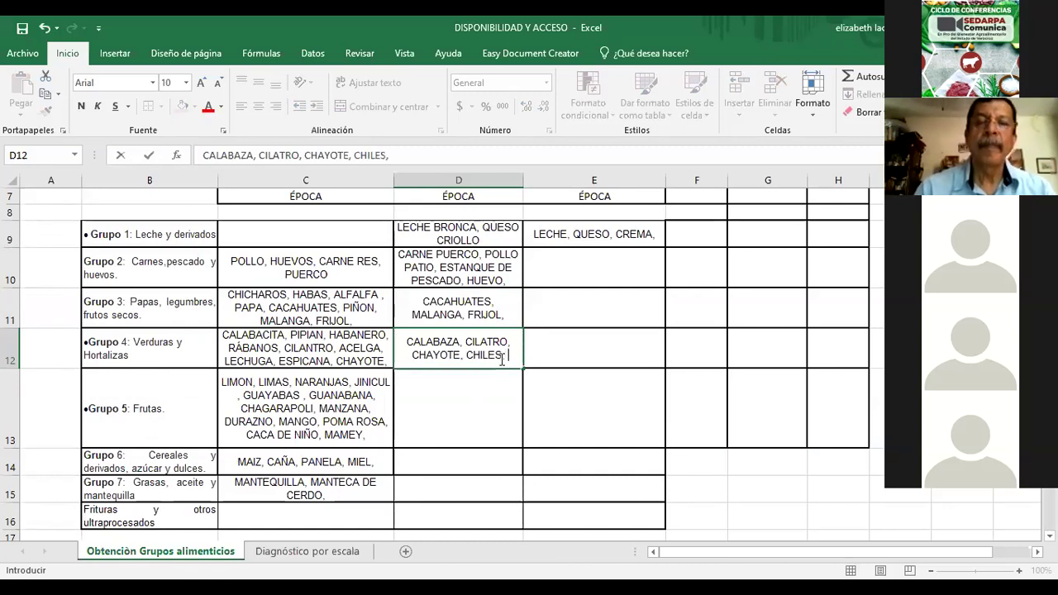
key(BackSpace)
key(BackSpace)
key(BackSpace)
key(BackSpace)
key(BackSpace)
text(LTEPIN, )
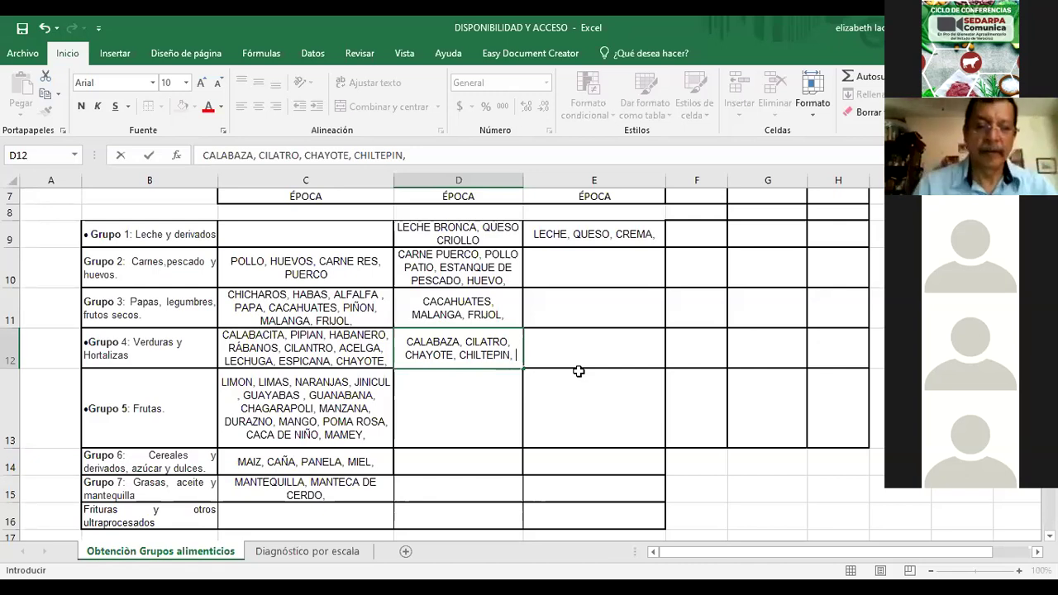
text(C)
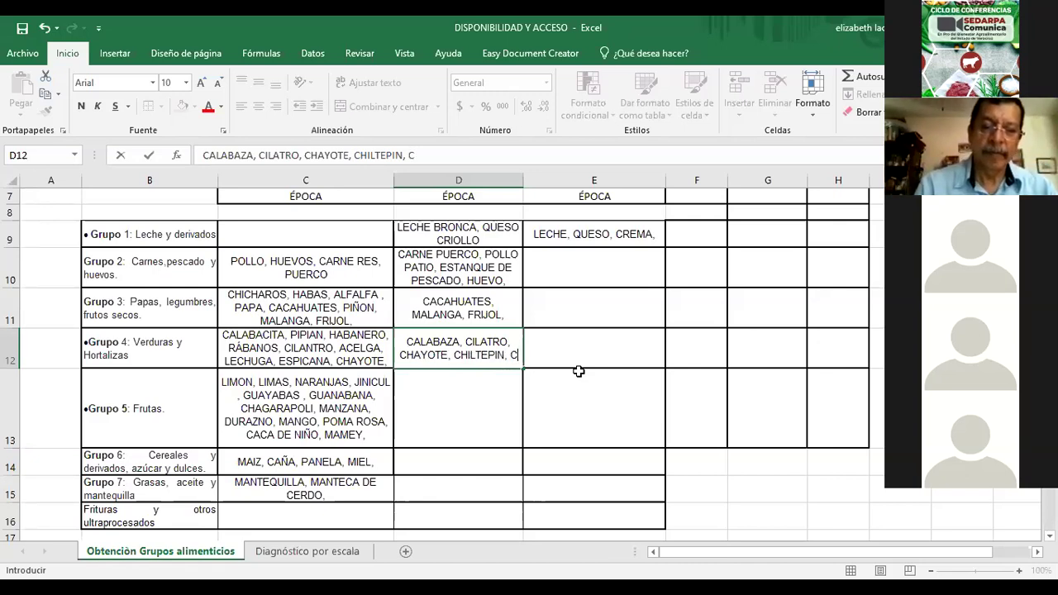
text(HILE HUSATECO,)
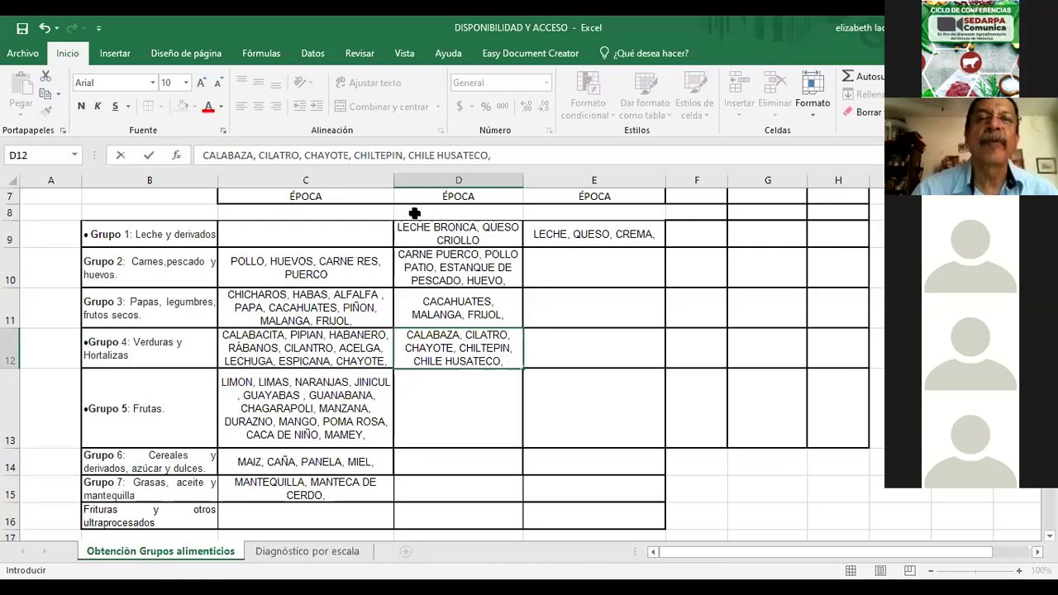
- Correct the spelling of the last chili variety in D12 to "CHILE HUASTECO"
click(436, 156)
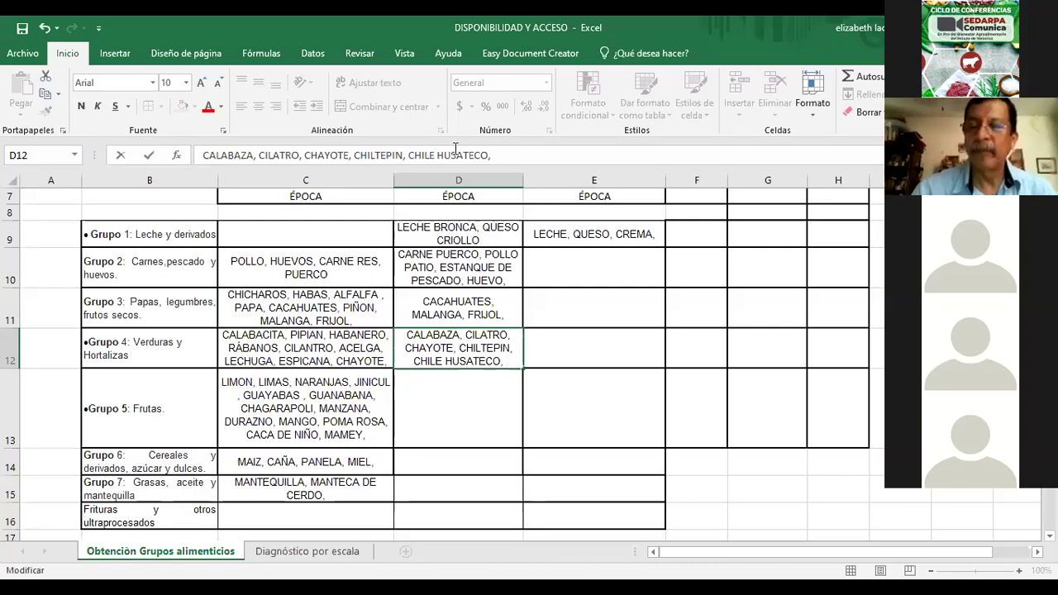
key(BackSpace)
text(S)
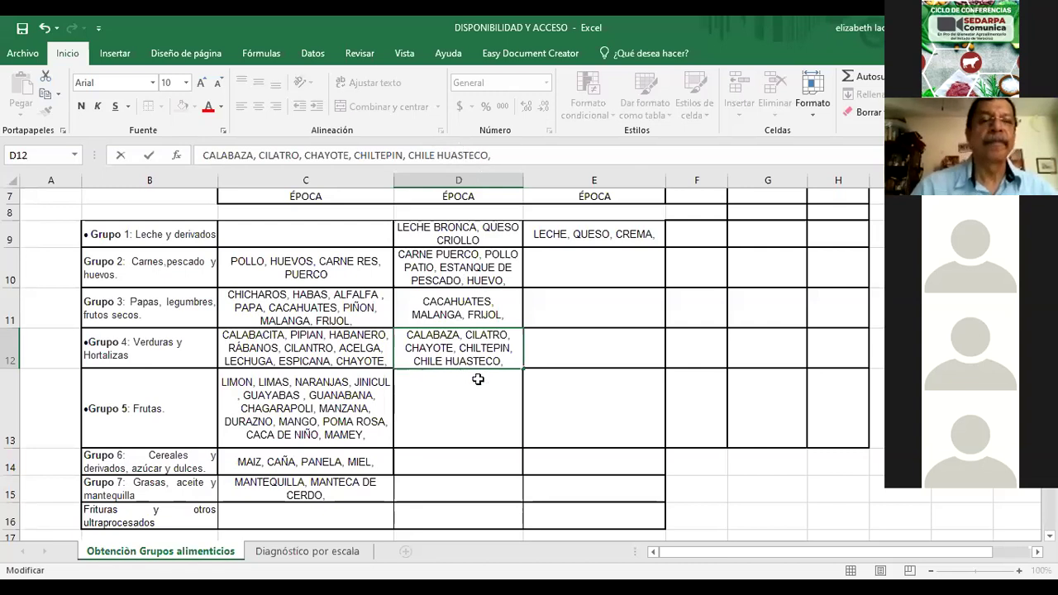
click(483, 349)
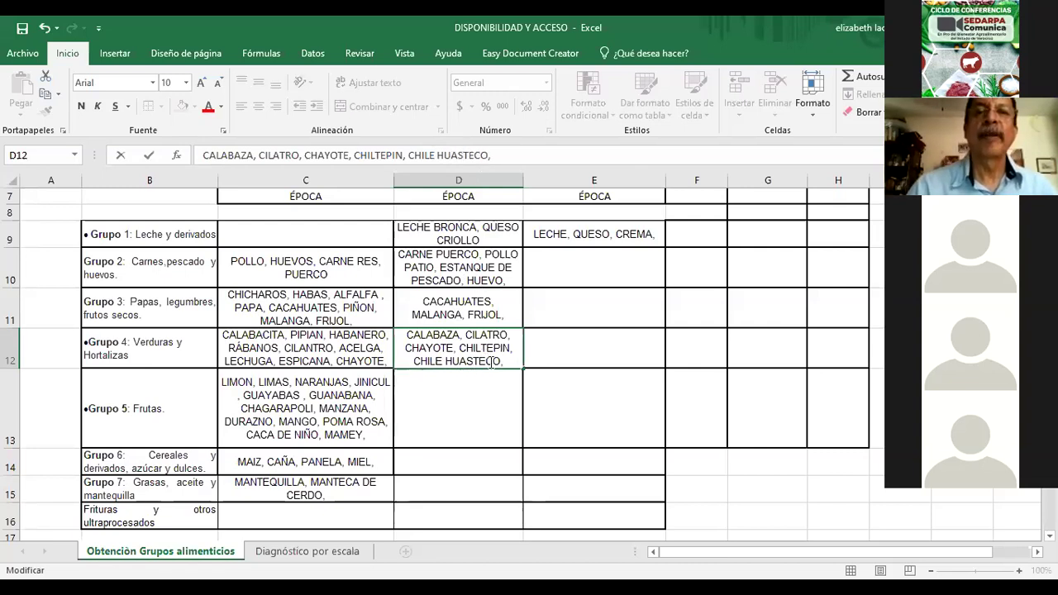
- Extend the Grupo 4 vegetable list in D12 with "CHILE PICO DE PÁJARO Y TECAYOTE,"
click(520, 153)
text(CHILE PICOD)
key(BackSpace)
text(DE PAJAR)
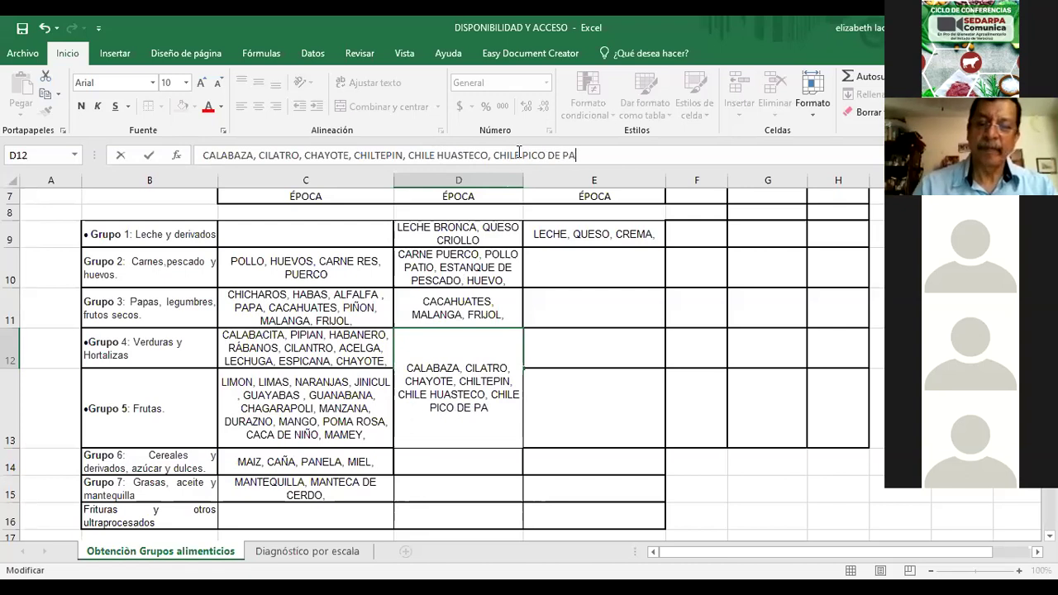
key(BackSpace)
key(BackSpace)
key(BackSpace)
key(BackSpace)
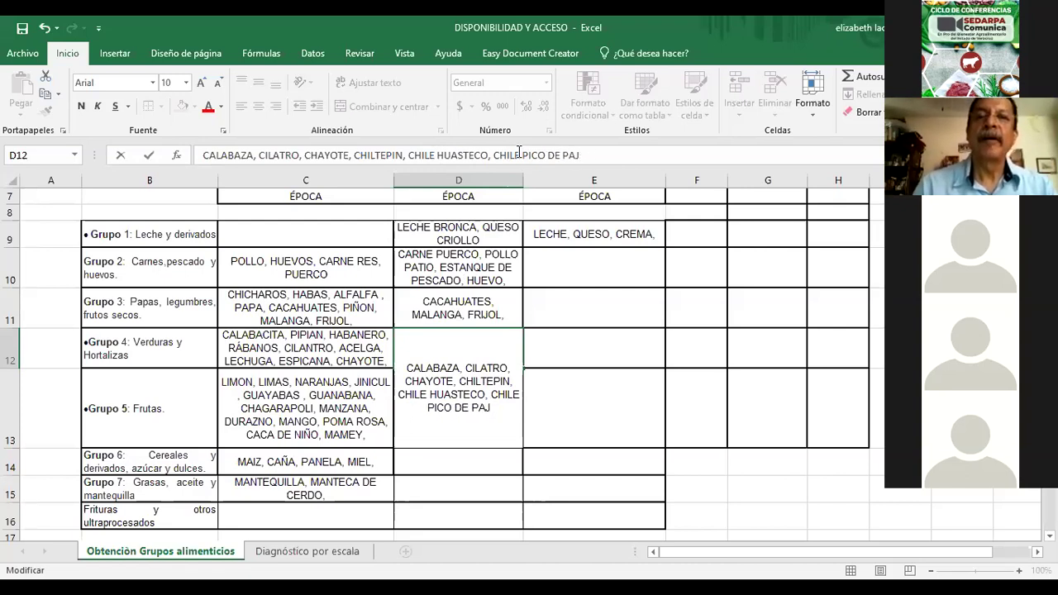
text(ÁJARO Y )
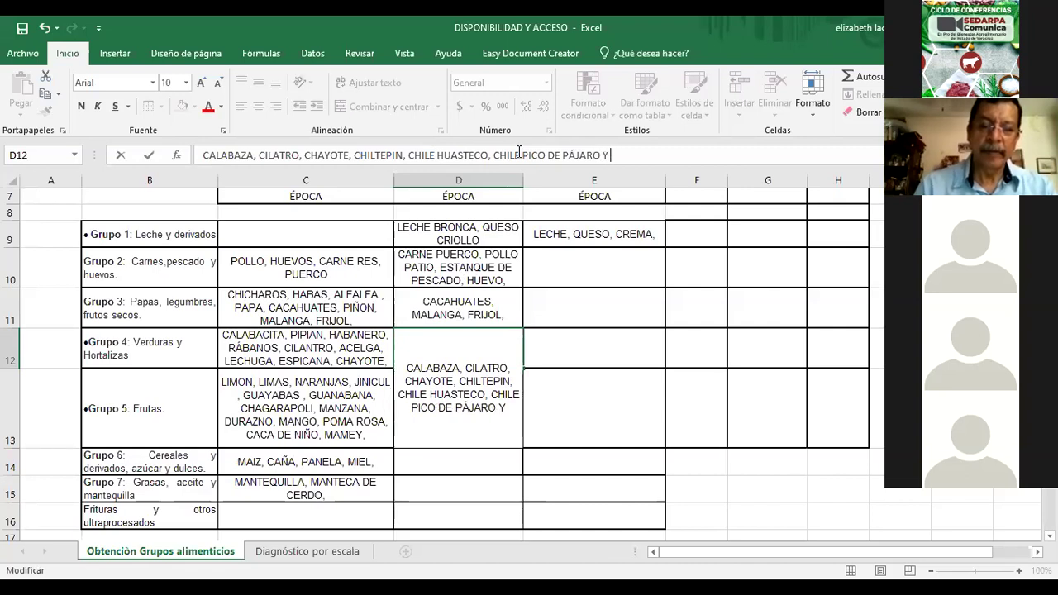
text(TECAYOTE,)
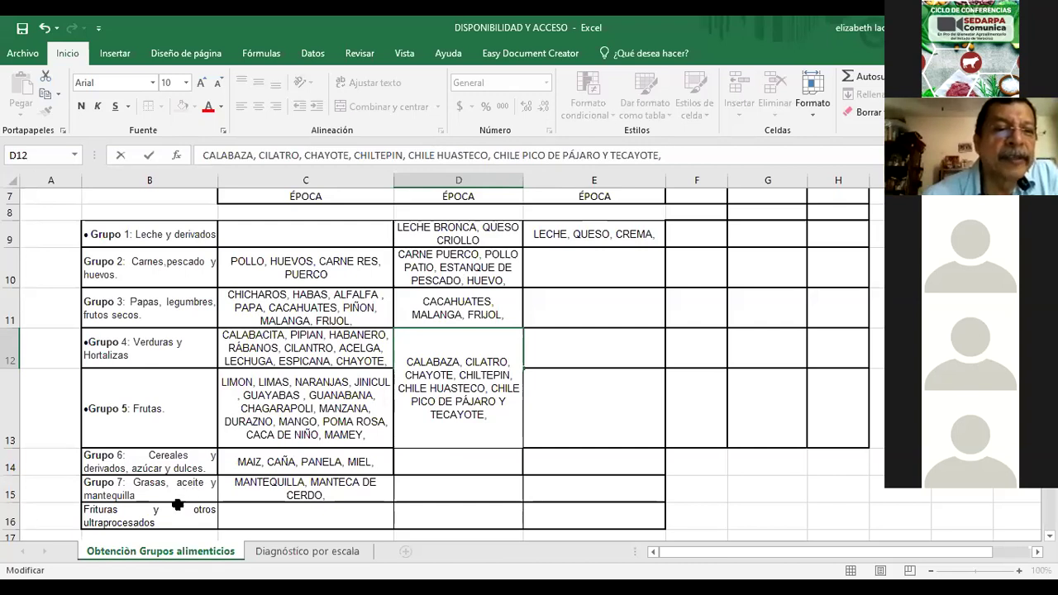
- Enter "AJONJOLÍ," in D14 as the locally purchased food of Grupo 6
drag(180, 500, 201, 398)
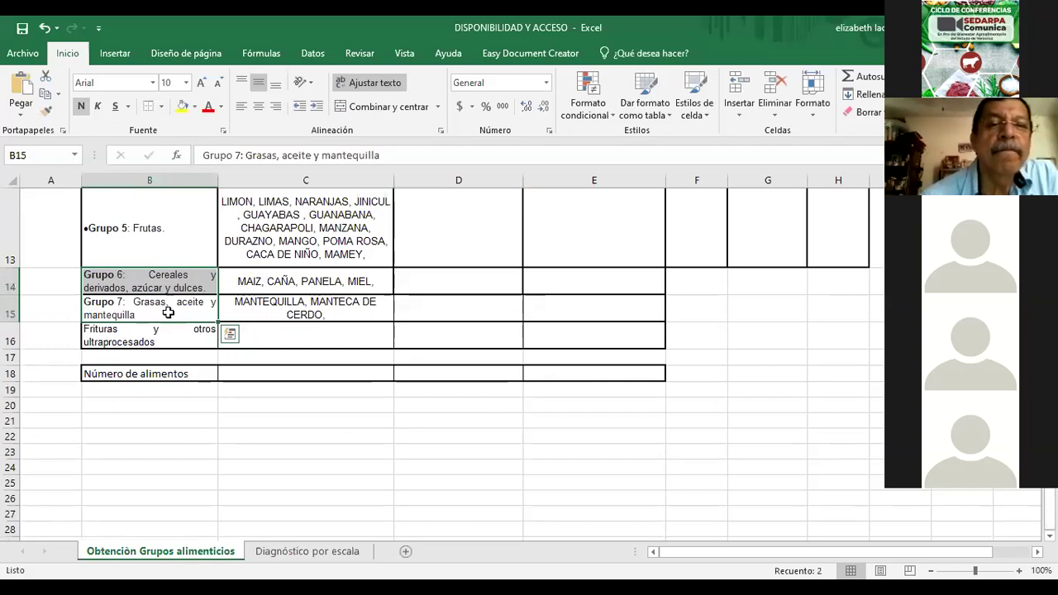
click(467, 280)
text(AJONJOLÍ)
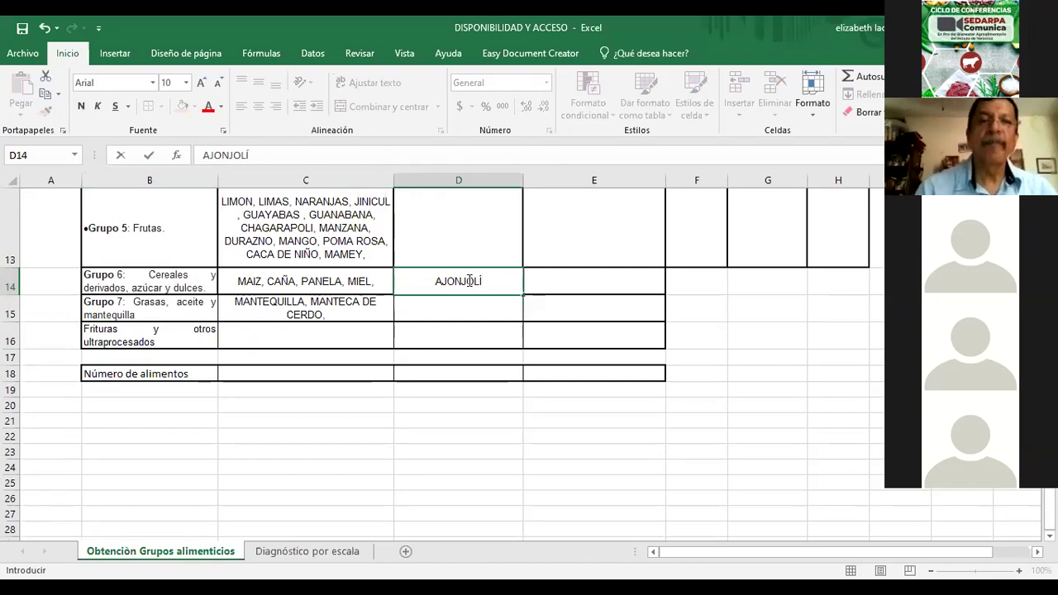
text(,)
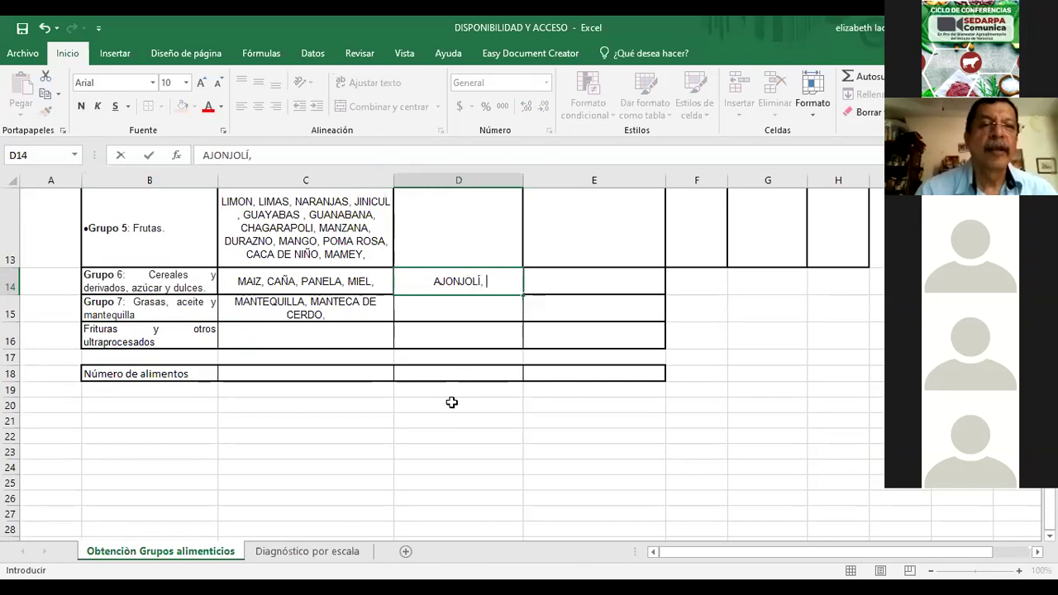
- Enter "NARANJA, ZAPOTES, CIRUELAS, GUAYABA," in D13 as locally purchased fruits of Grupo 5
scroll(451, 403, up, 1)
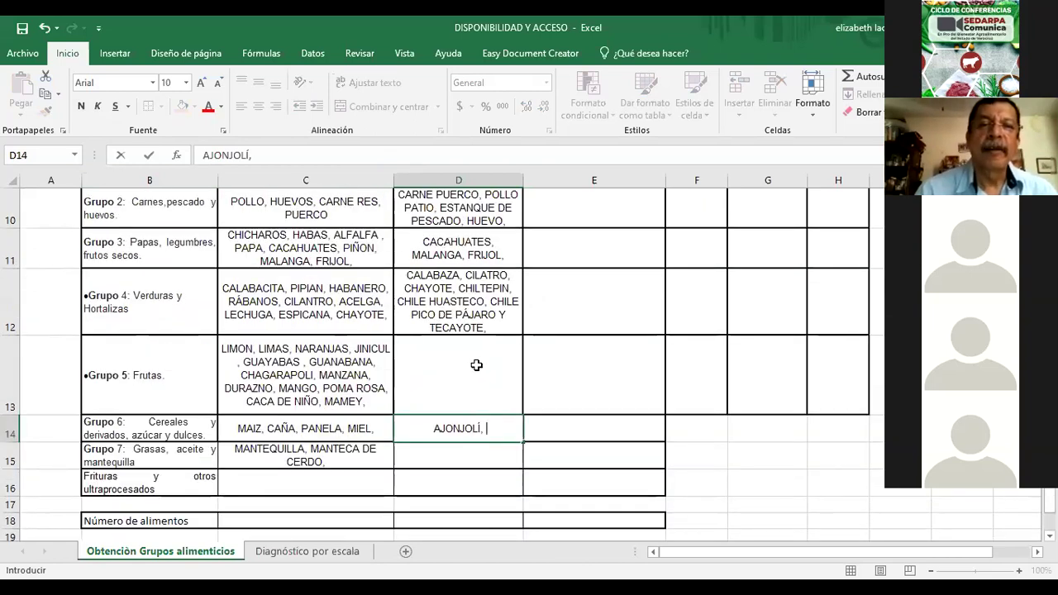
click(476, 365)
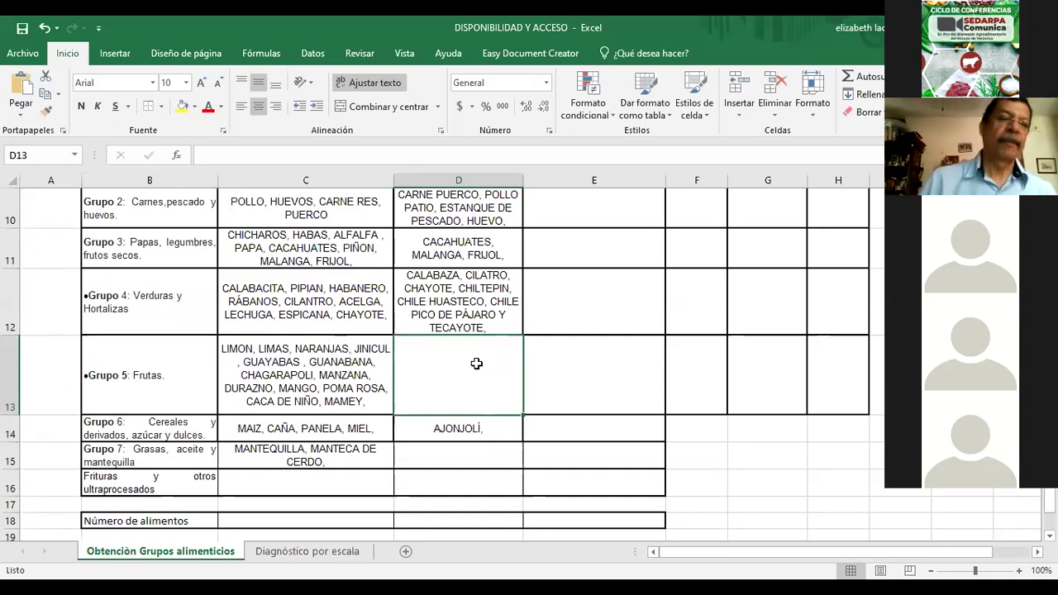
text(NARAN)
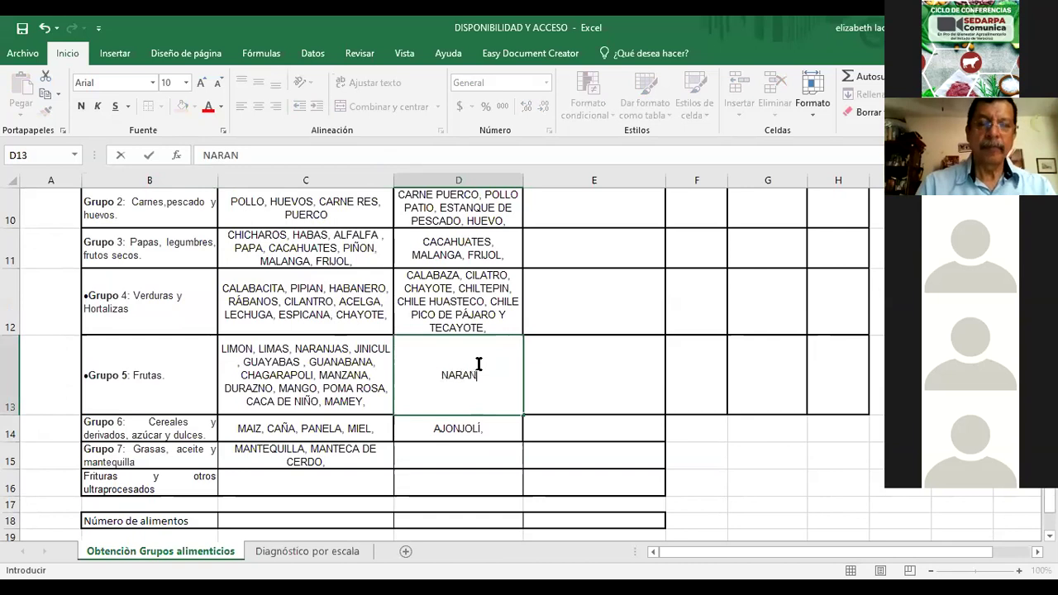
text(JA , )
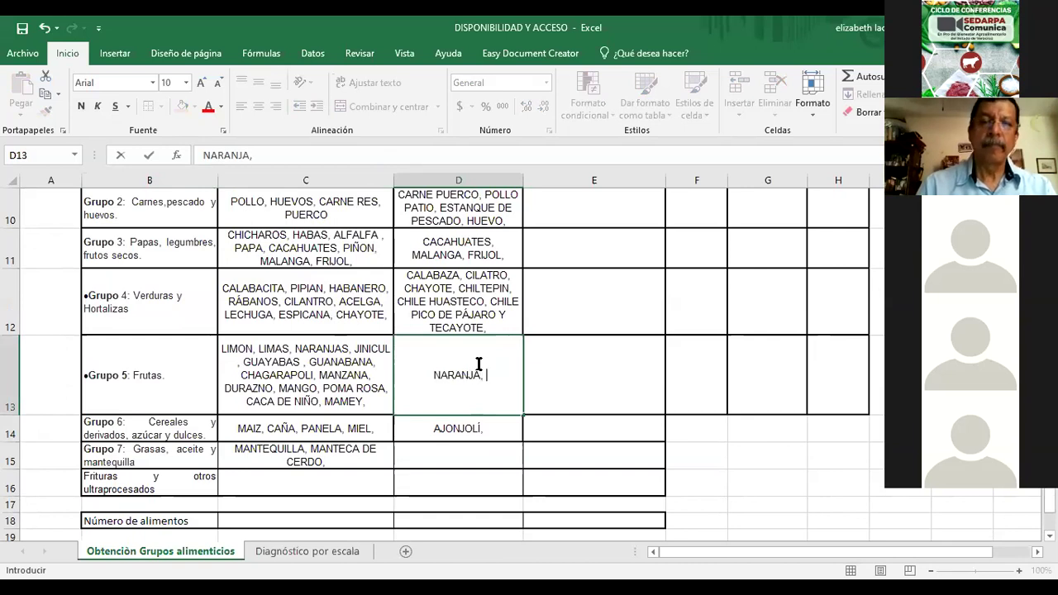
text(ZAPOT)
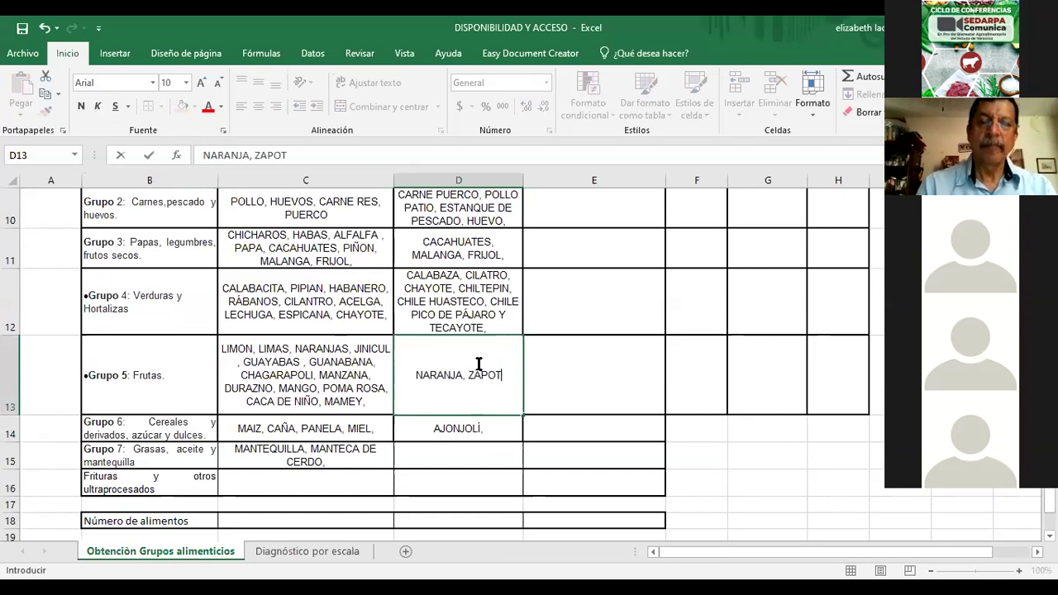
text(ES,)
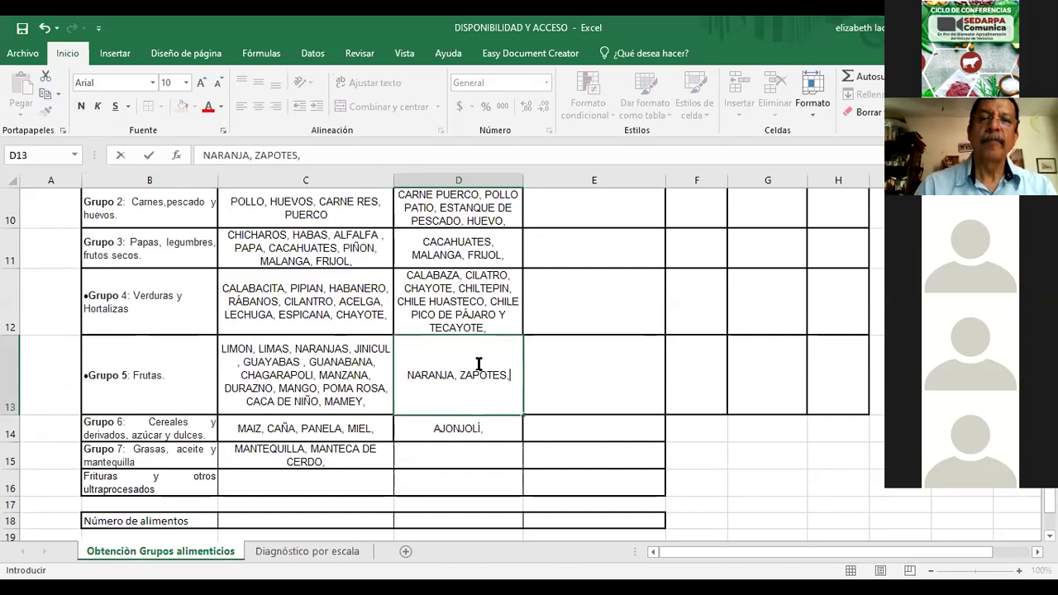
text( CIRUEAL)
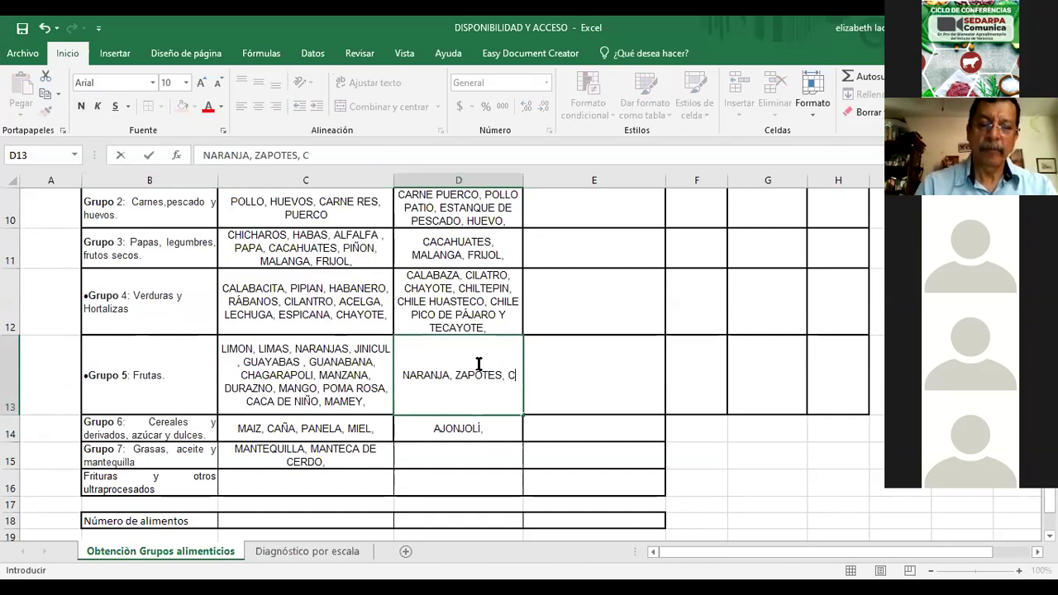
key(BackSpace)
key(BackSpace)
key(BackSpace)
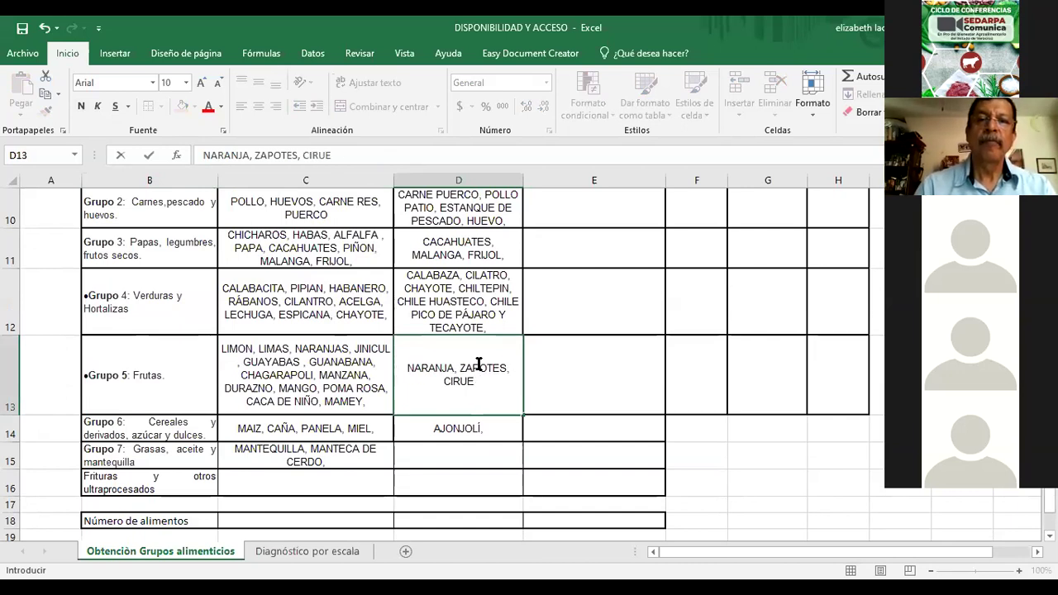
text(ELAS, GUAYABA,)
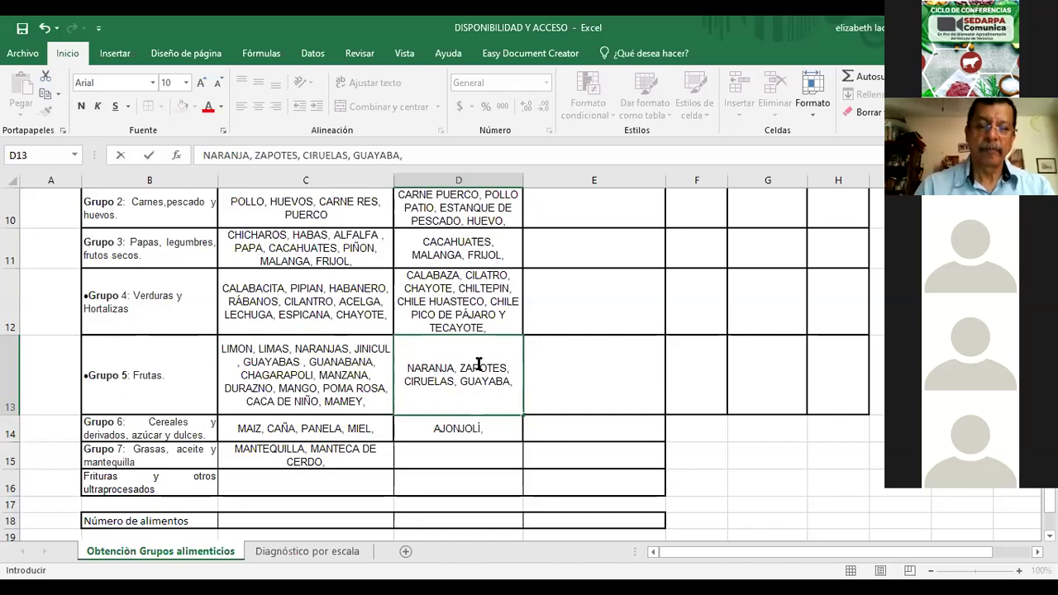
- Continue the fruit list in D13 with "GUANABANA, MAMEY, DURAZNO, MANGO," and commit the entry
text( G)
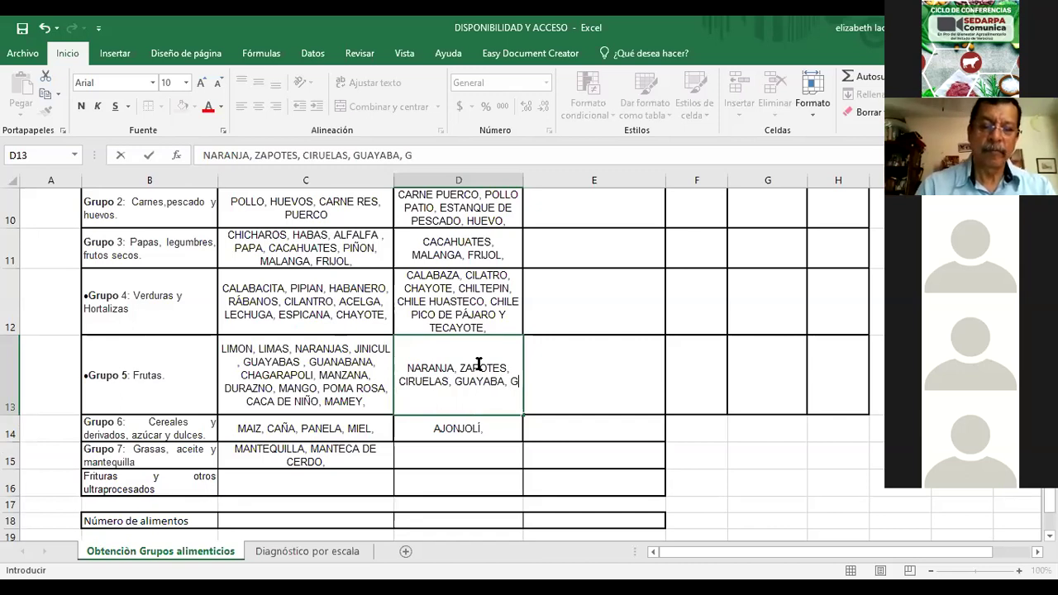
text(UANABANA, MA)
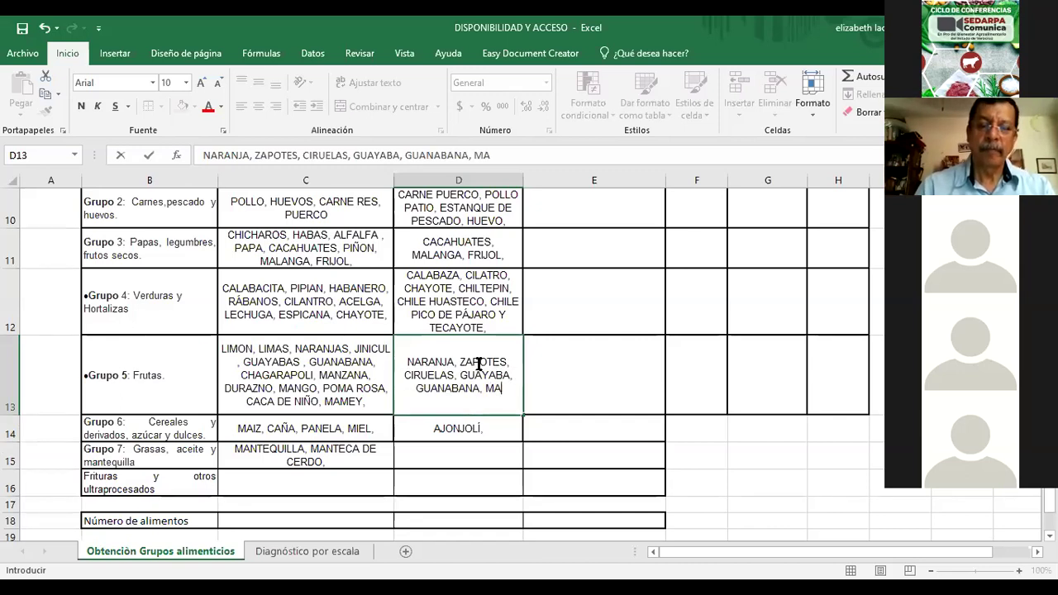
text(MEY)
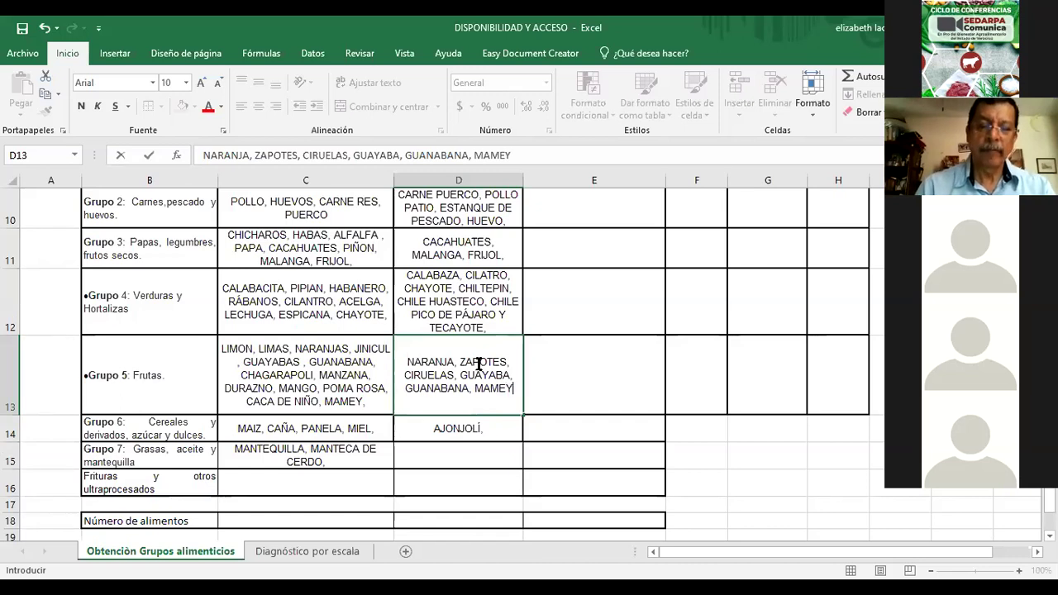
text(, DURS)
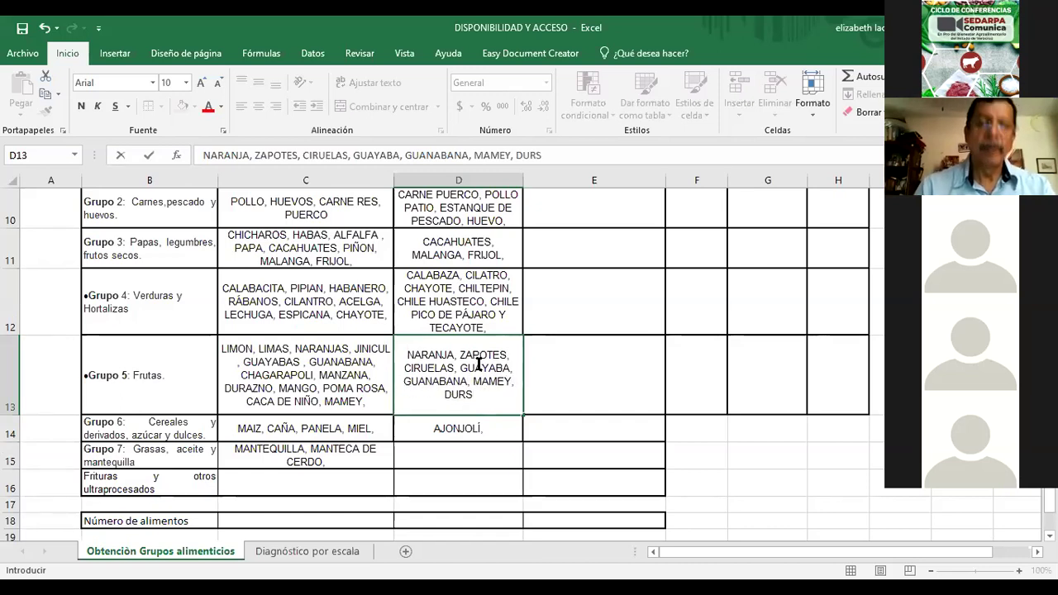
key(BackSpace)
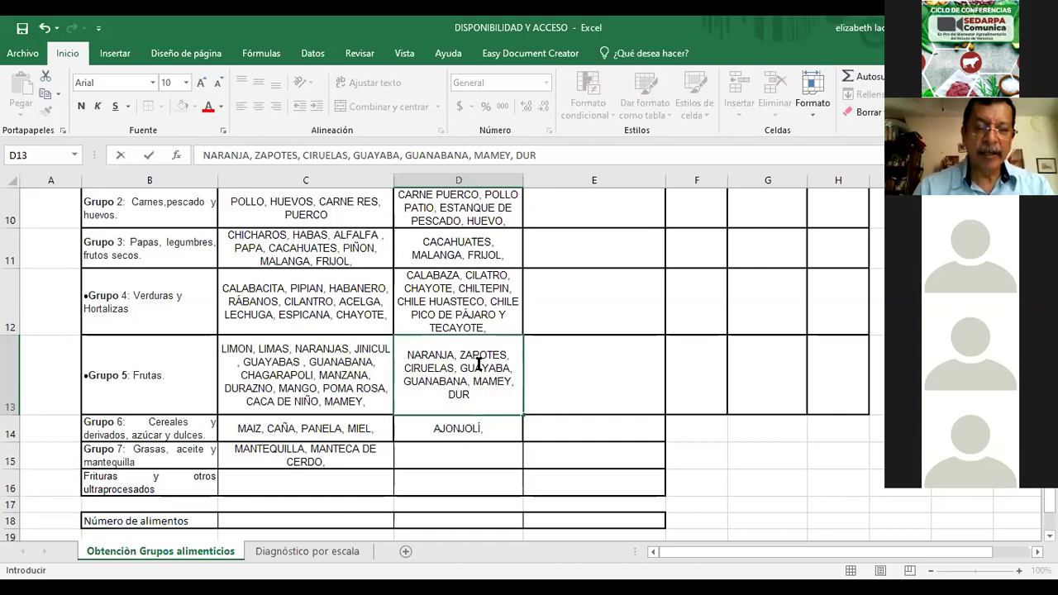
text(AZNO, )
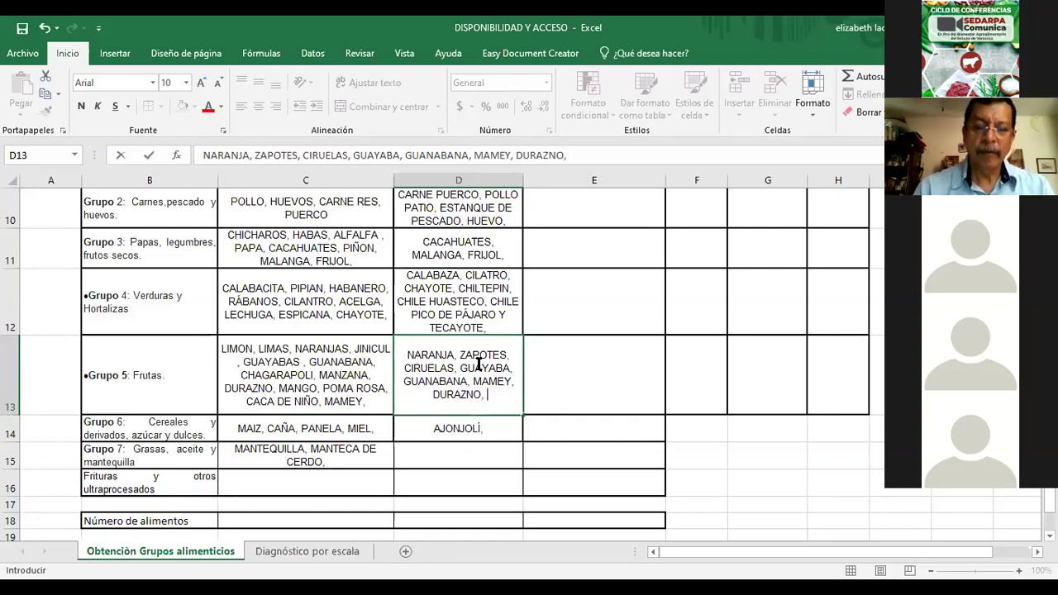
text(MANGO,)
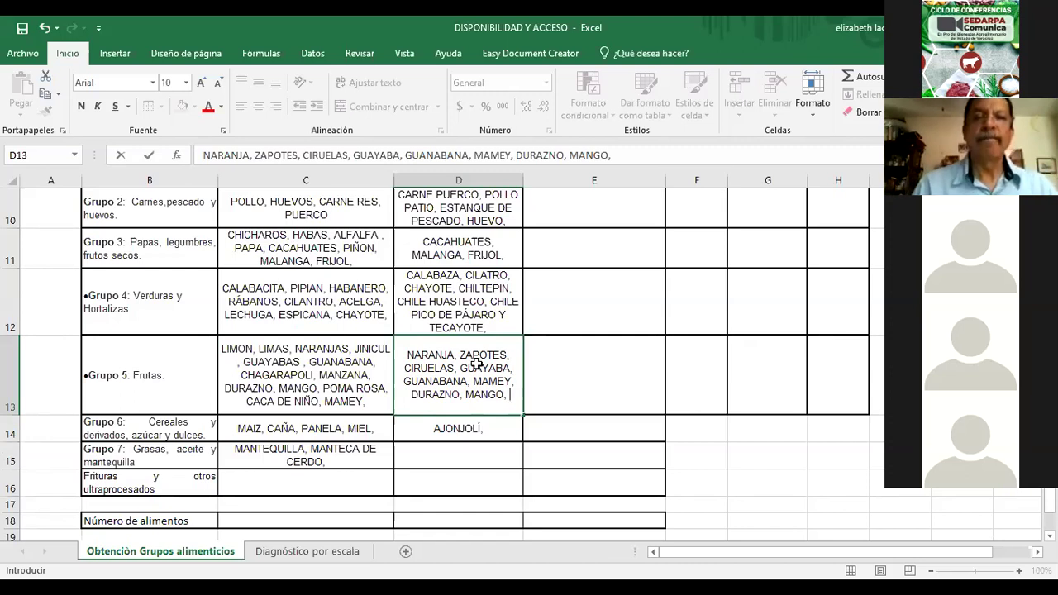
key(Left)
key(Left)
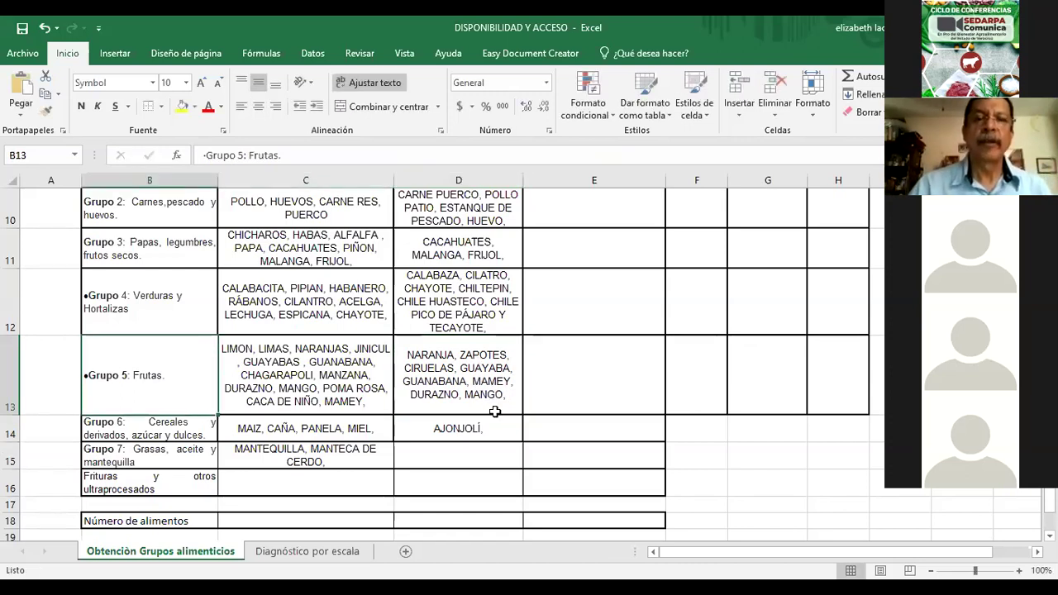
- Reopen the Grupo 5 fruit list in D13 and append "LITCHI, `PITAHAYA,"
click(501, 397)
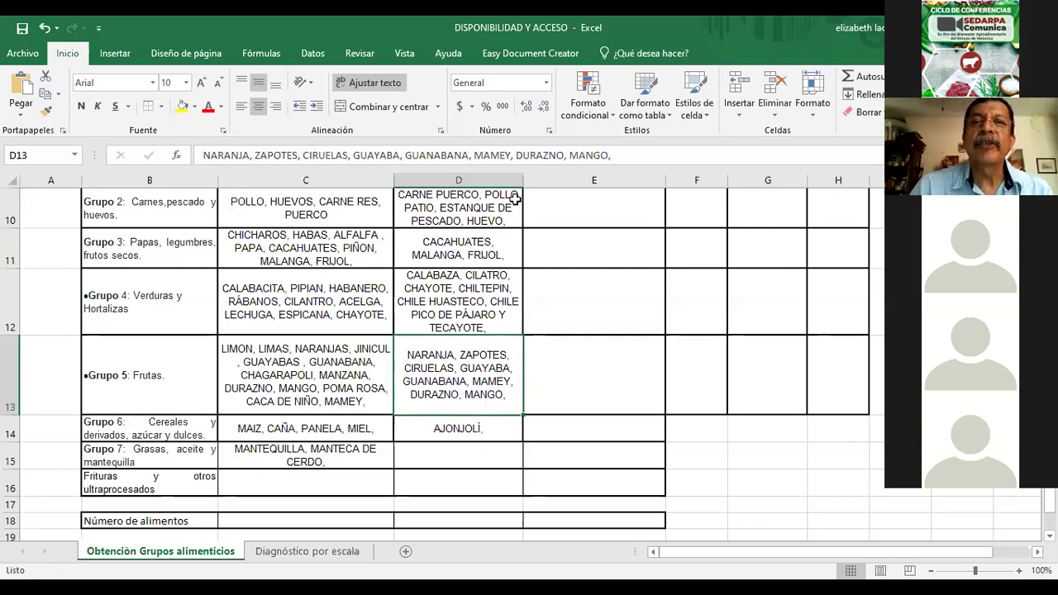
click(625, 158)
text(LITCHI,)
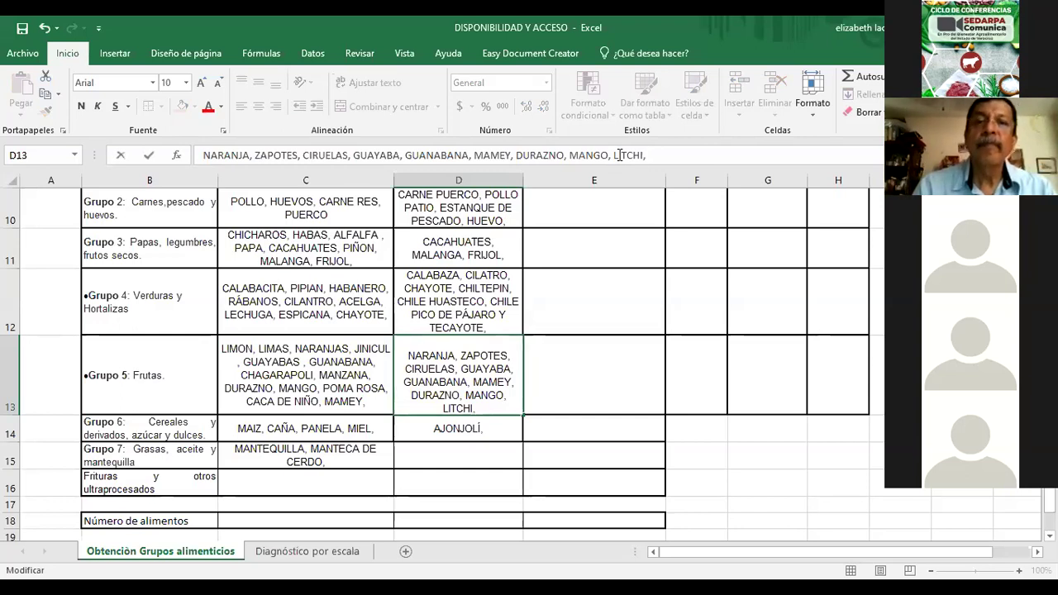
text(`PITA)
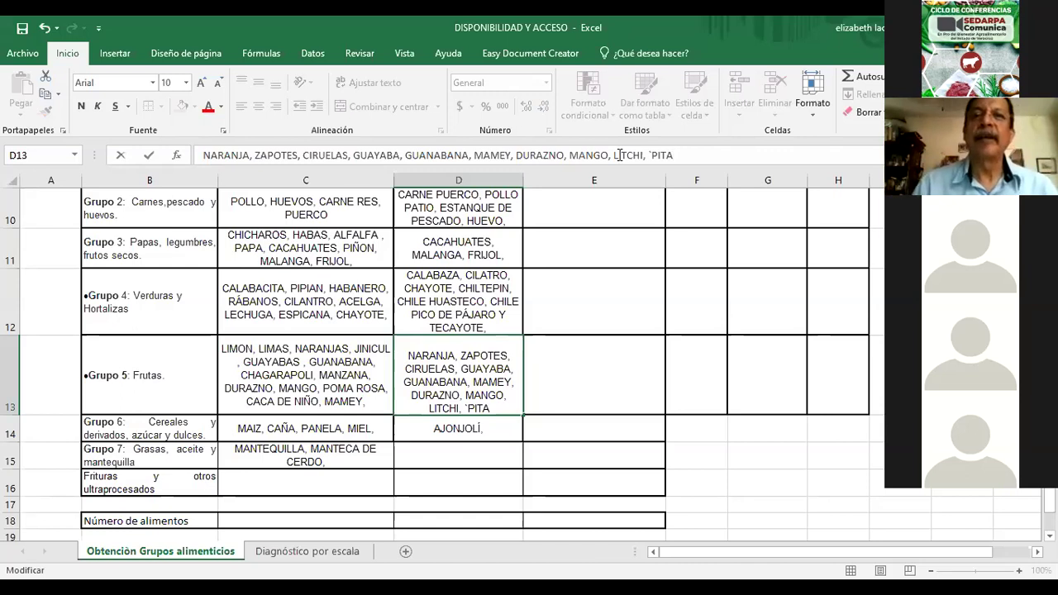
text(HA)
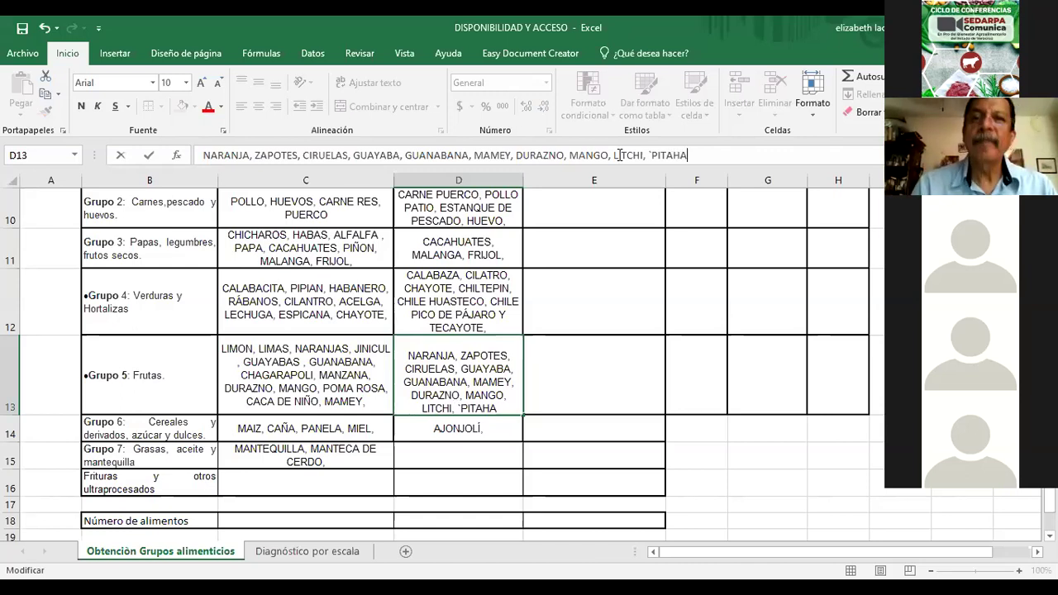
text(YA,)
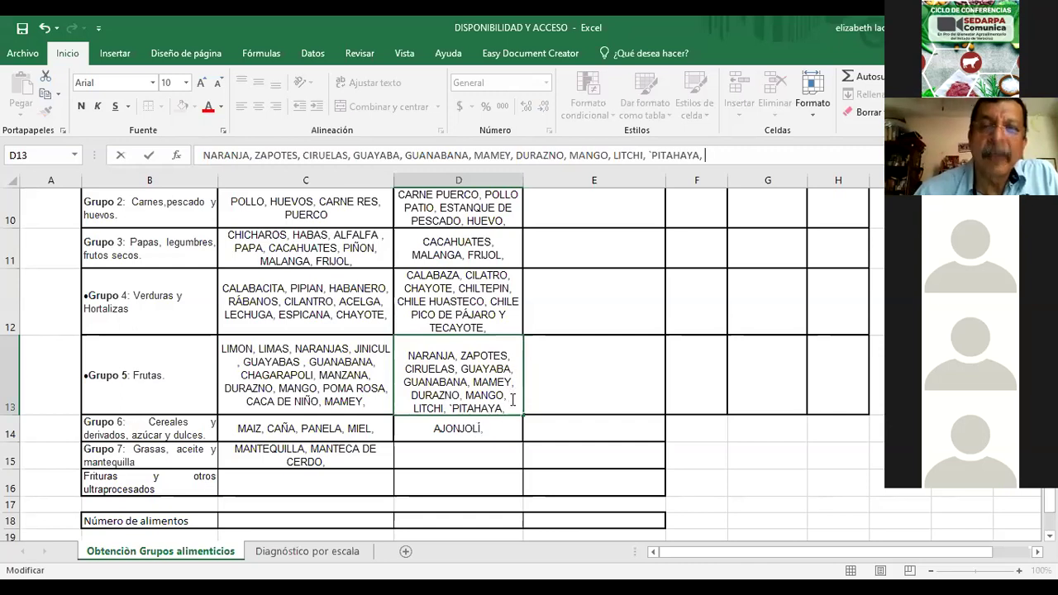
- Append ", ANONA, CARAMBOLA," to the end of the fruit list in D13
text(, MA)
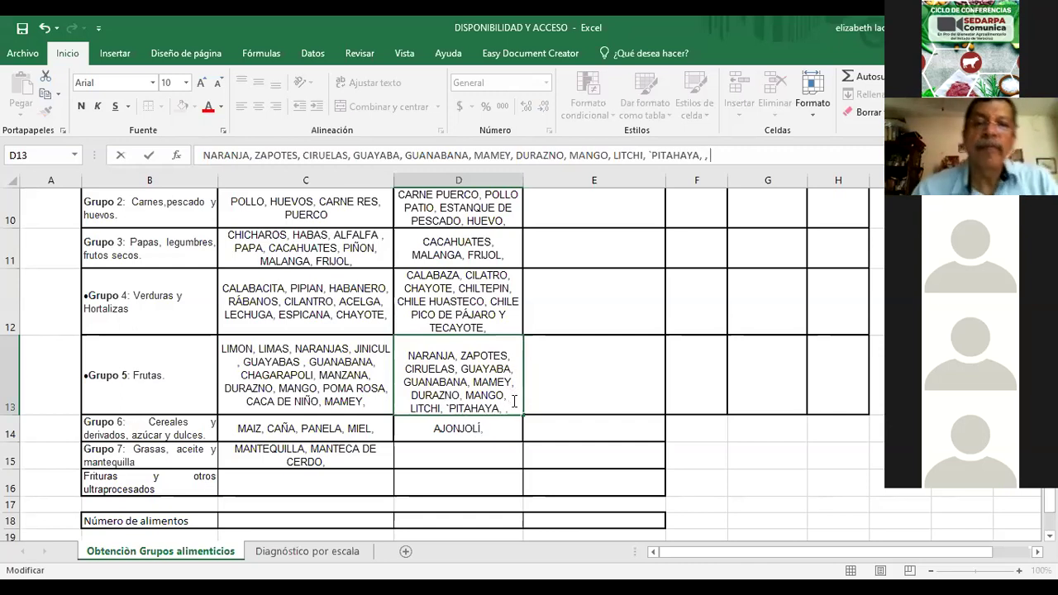
text(N)
key(BackSpace)
text(ANONA,)
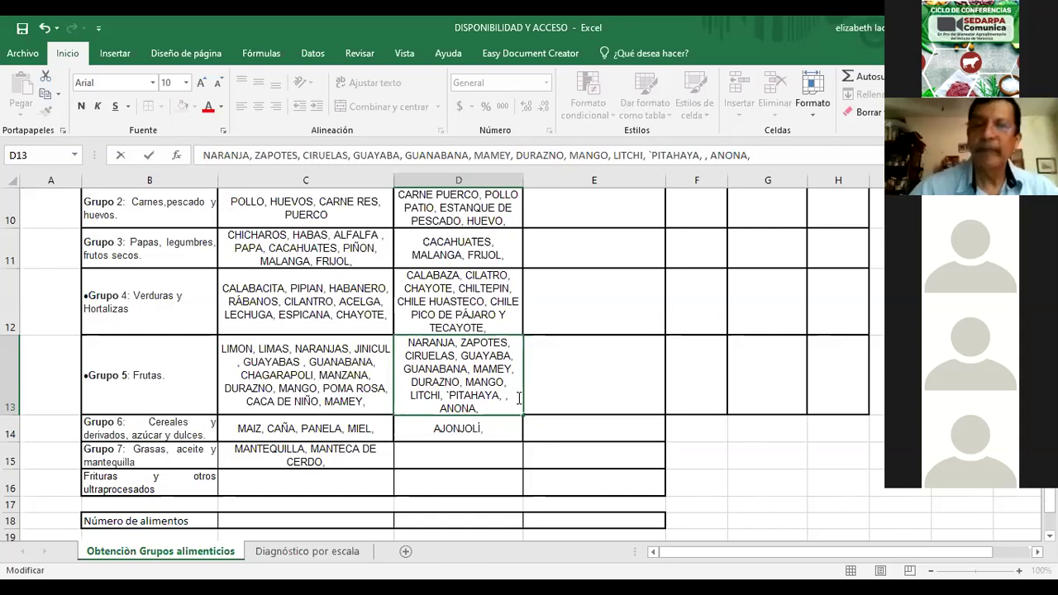
text(CAR)
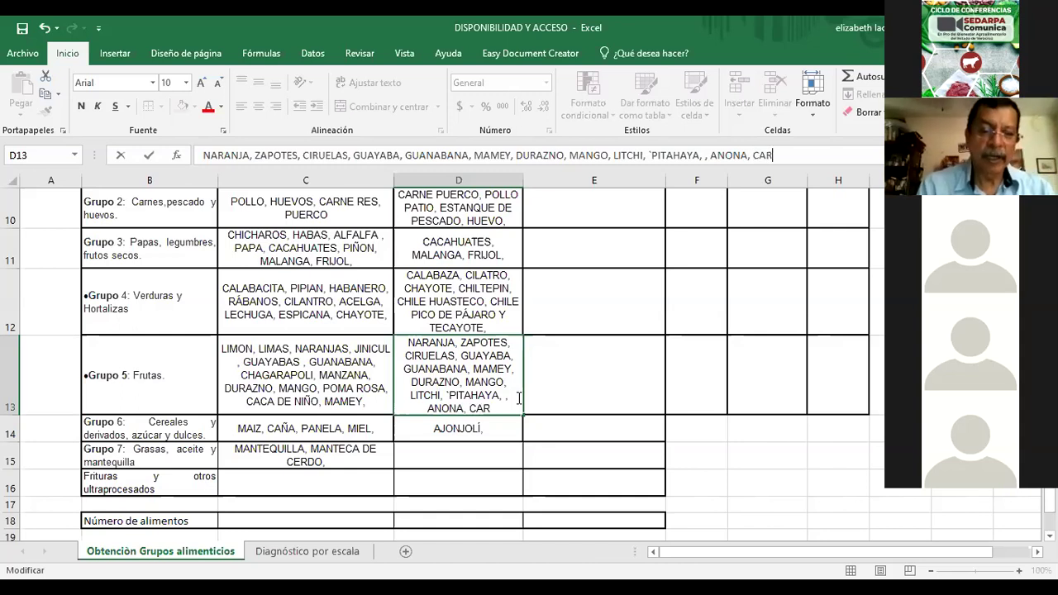
text(AMBOLA,)
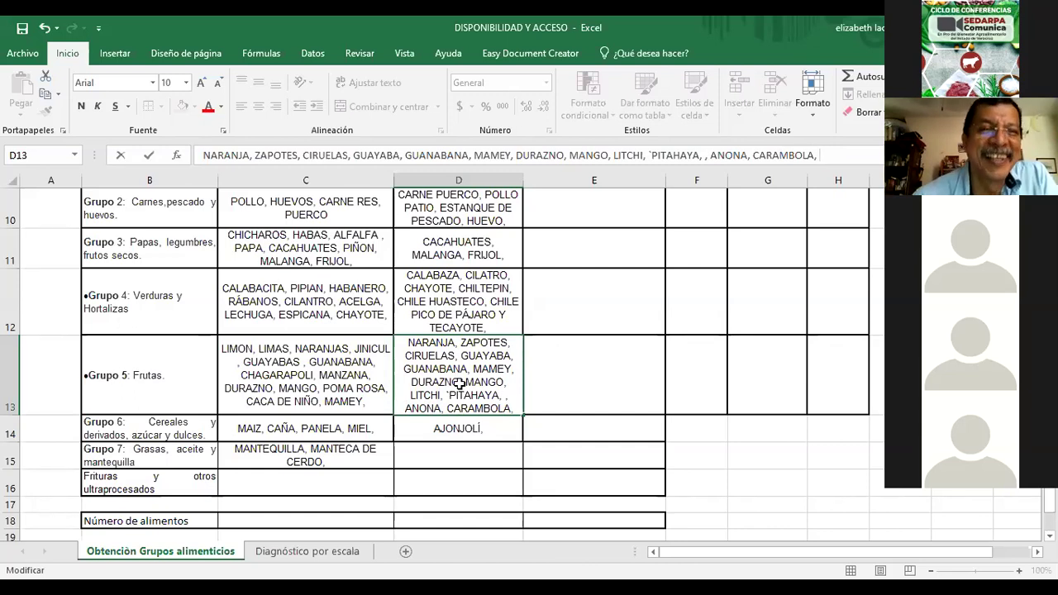
scroll(459, 384, up, 1)
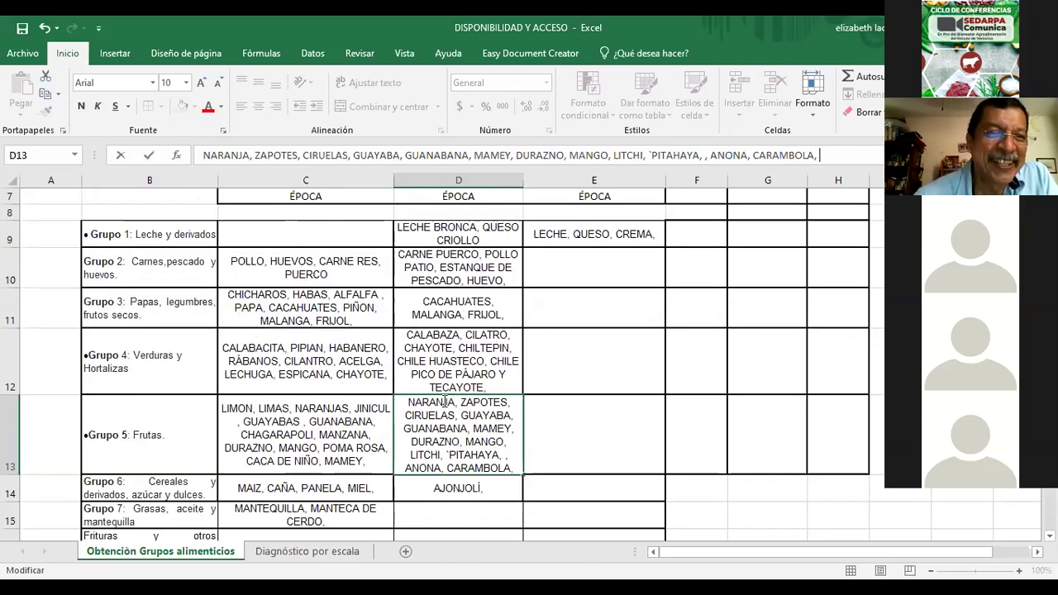
scroll(444, 402, down, 1)
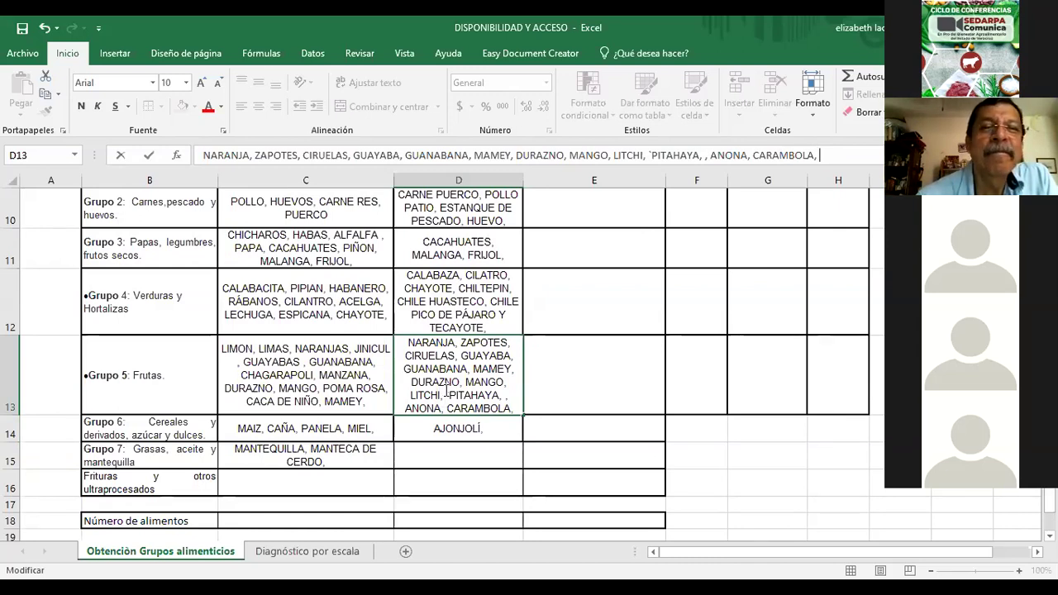
- Append "JÍCAMA," to the Grupo 3 list of locally purchased foods in D11
click(501, 253)
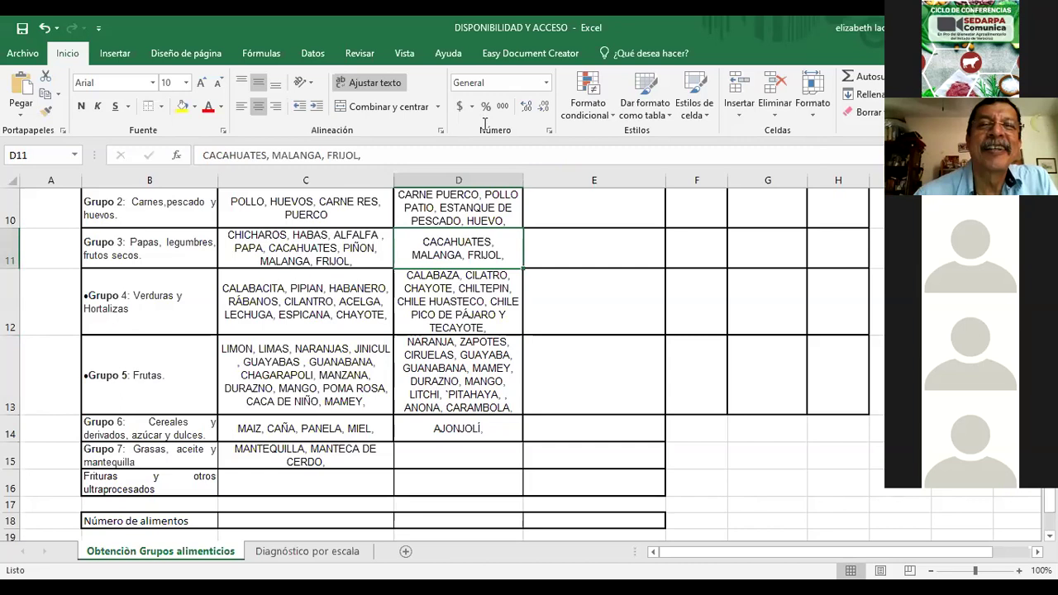
key(F2)
text(JICAM)
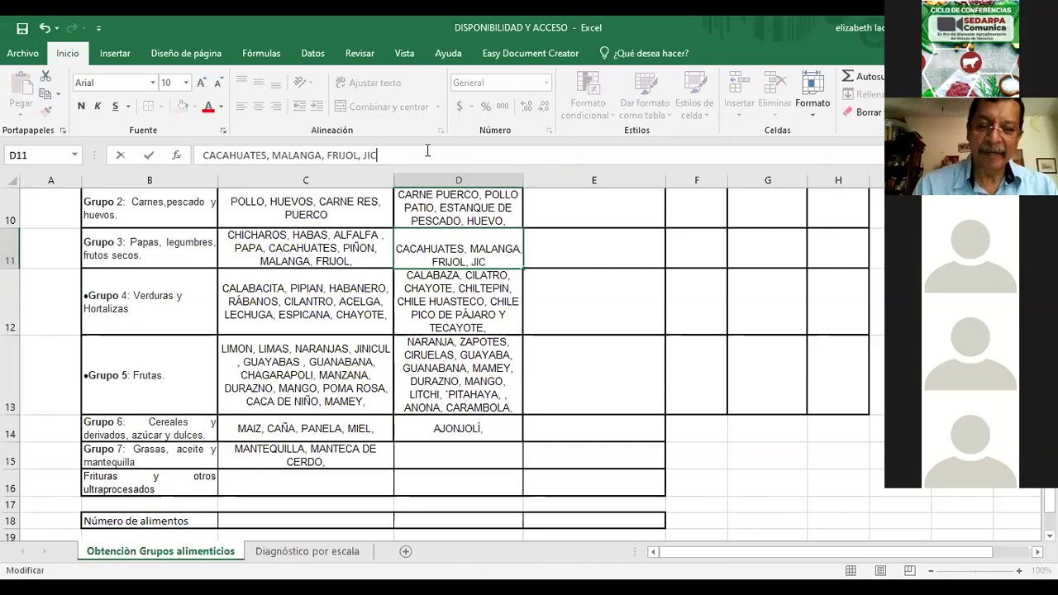
key(BackSpace)
key(BackSpace)
key(BackSpace)
key(BackSpace)
text(ÍCAMA,)
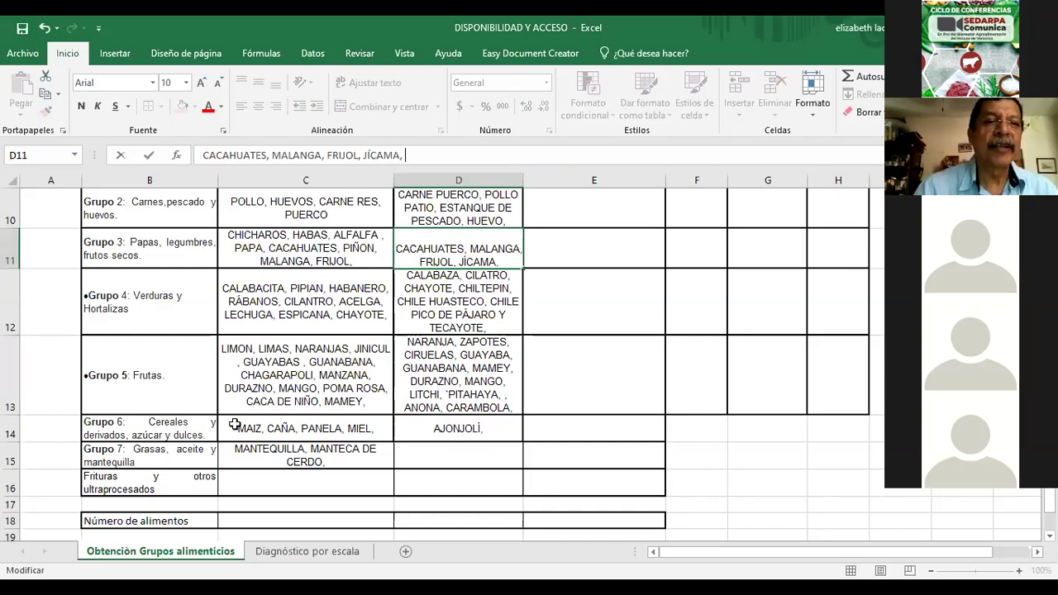
- Append "PAPAYA, MANDARINA, LIMAS," to the end of the Grupo 5 fruit list in D13
click(468, 374)
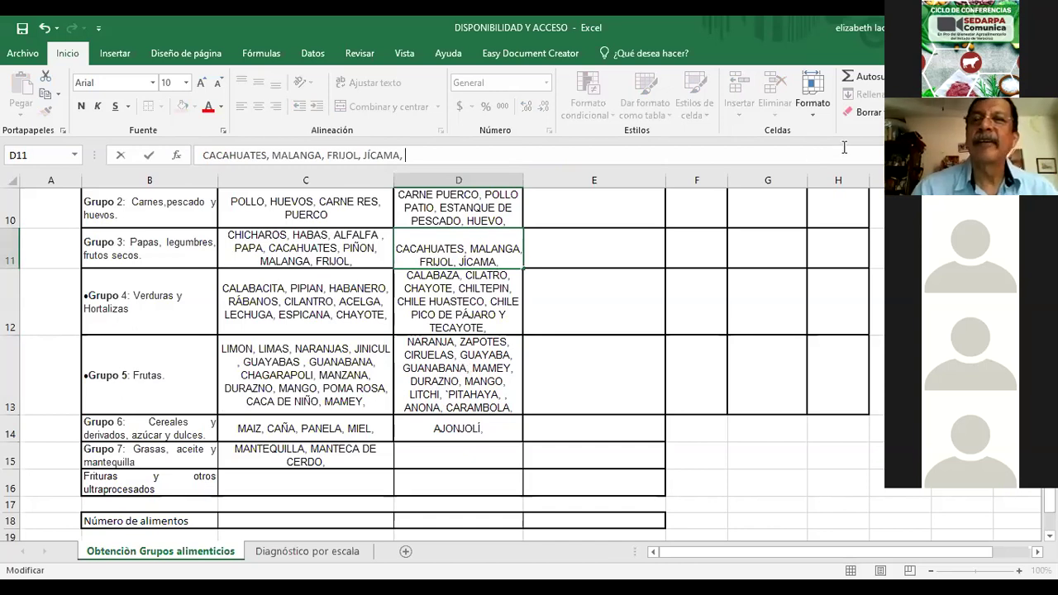
text(PAPAYA,)
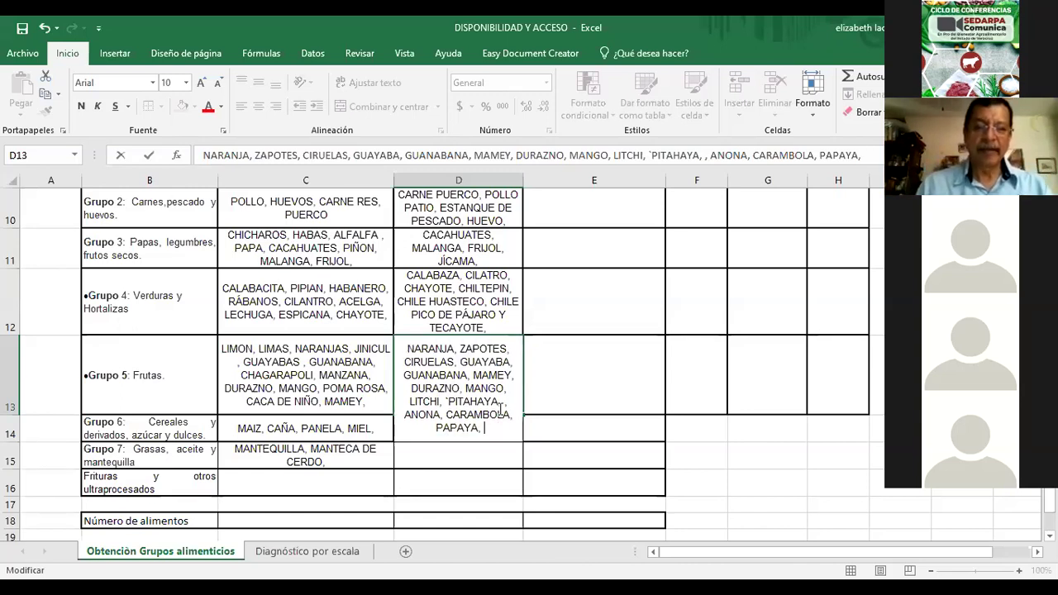
text(MANDARINA,)
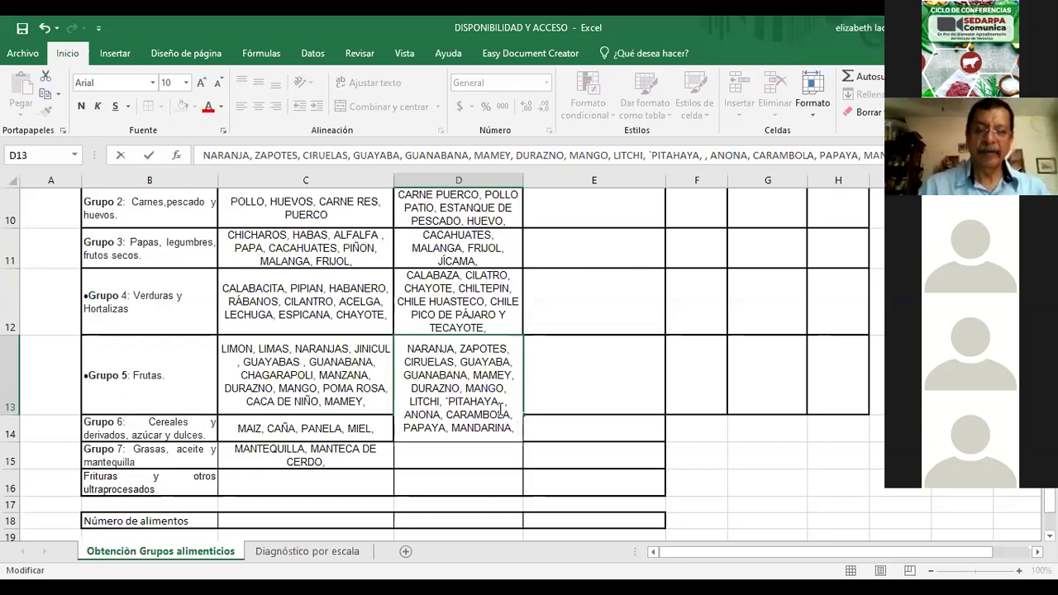
text(LIMA,)
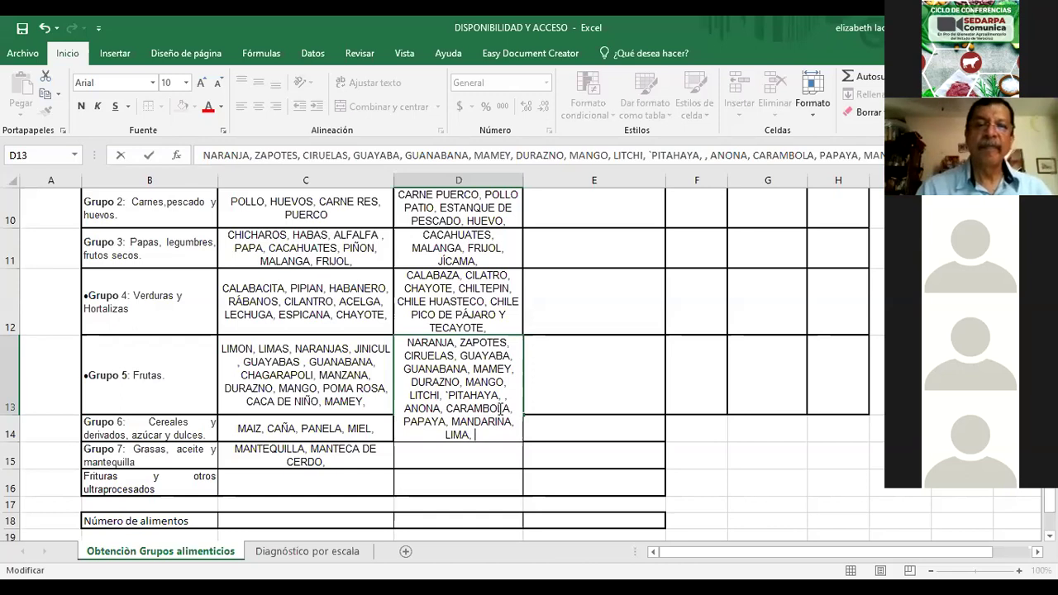
key(BackSpace)
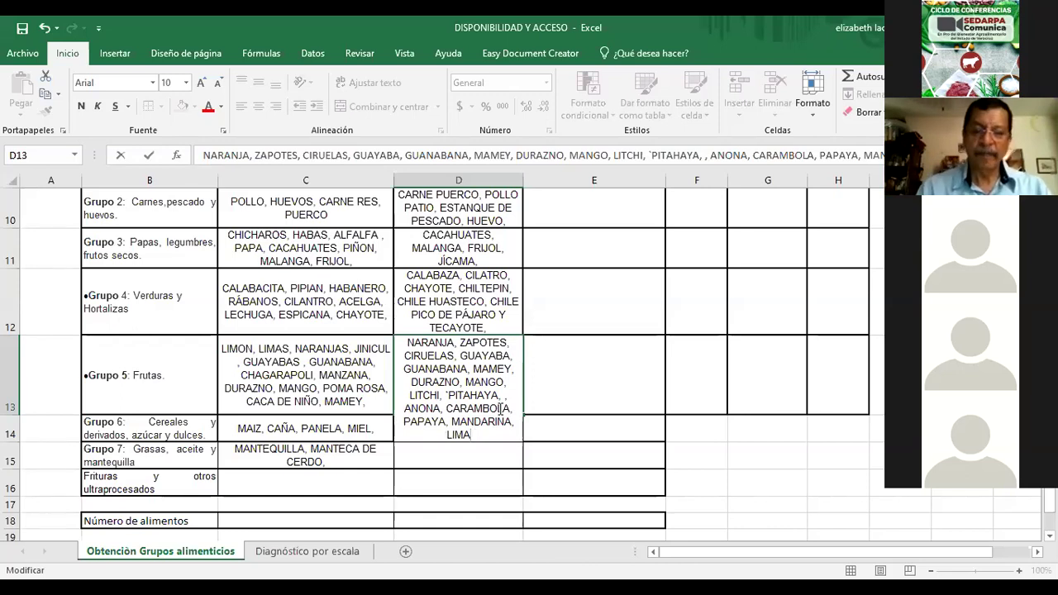
text(S.)
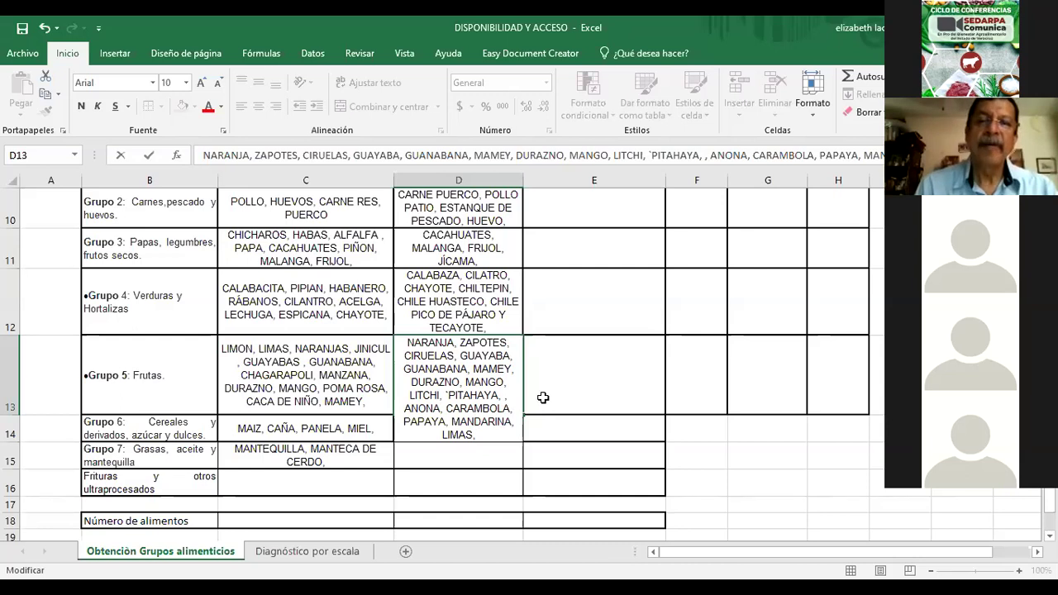
- Add "PEMUCHES," to the end of the Grupo 5 fruit list in D13
text(PEMUCH)
key(BackSpace)
text(ES,)
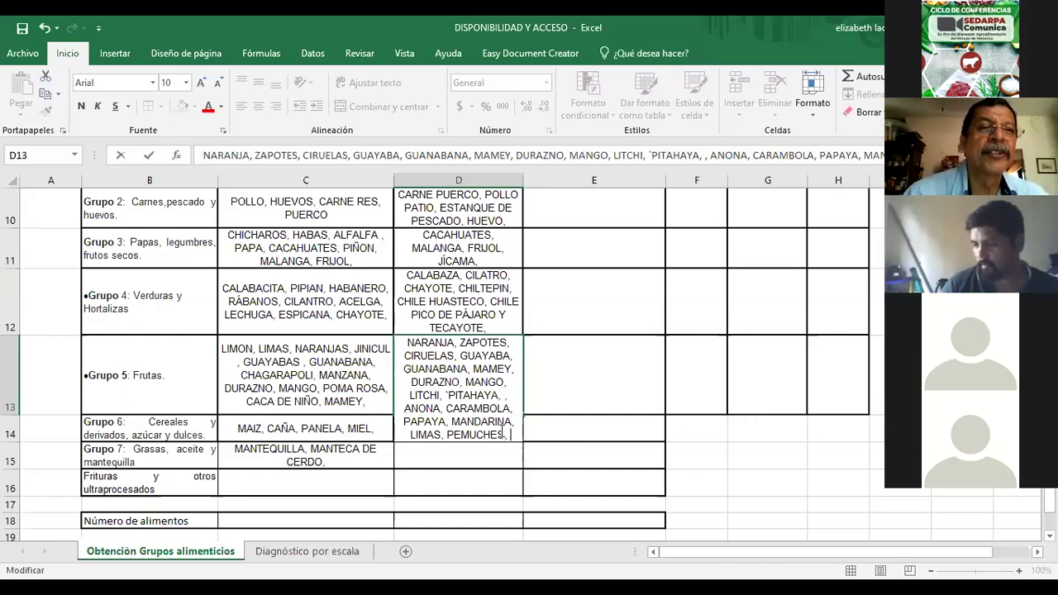
scroll(184, 444, up, 2)
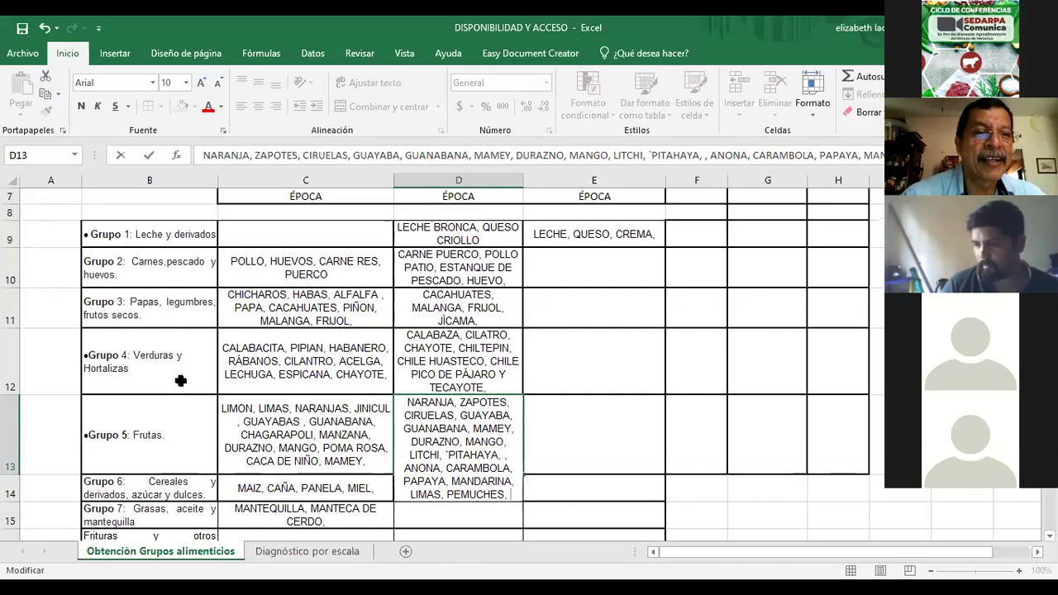
scroll(181, 380, down, 1)
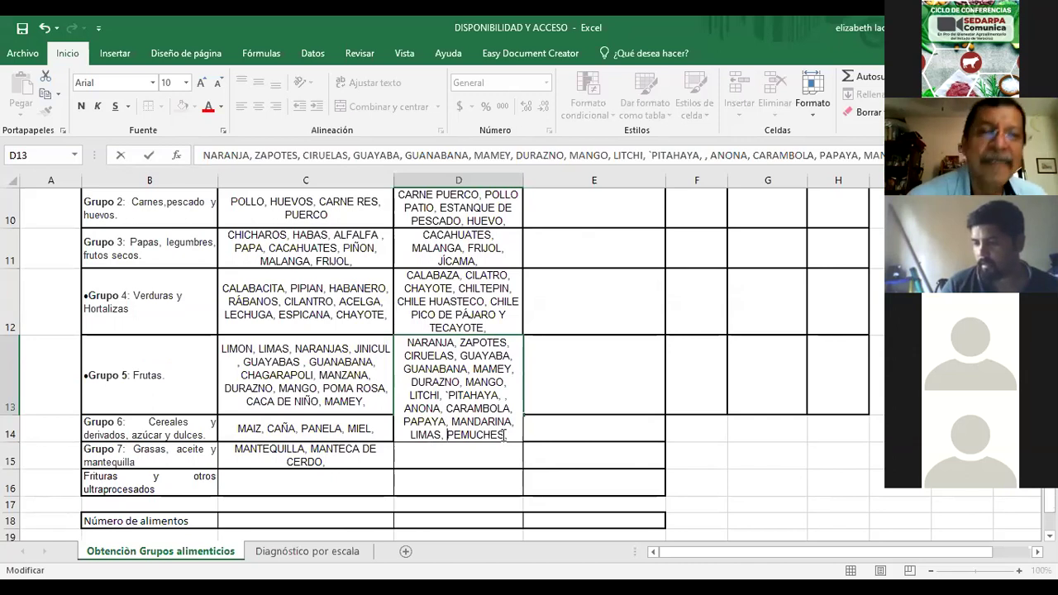
- Append "PEMUCHES O GASPARITOS O COLORINES," to the Grupo 4 vegetable list in D12 and commit the entry
click(493, 327)
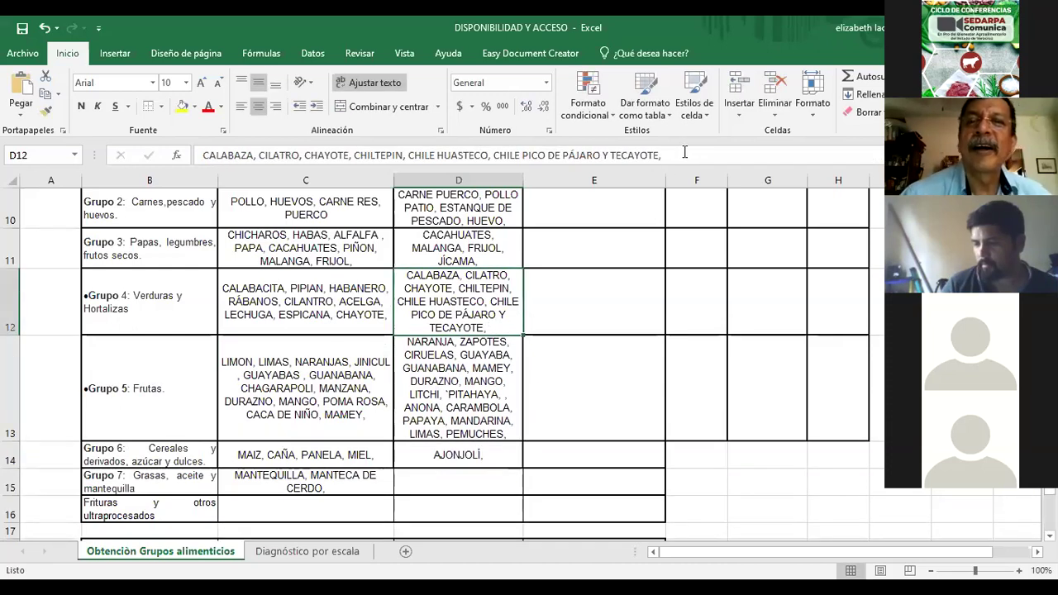
click(685, 152)
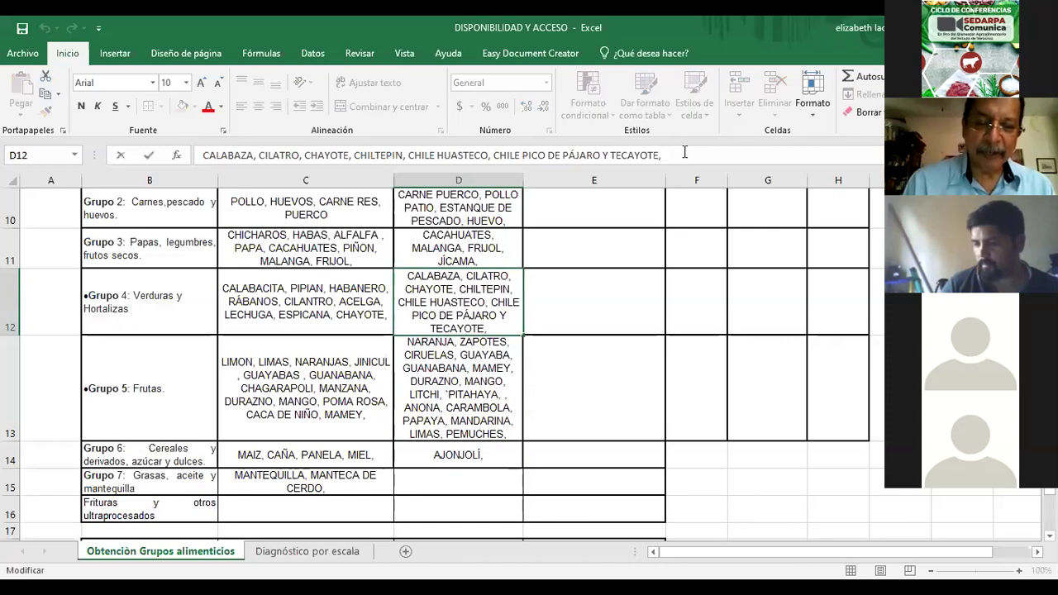
text(PEMUHCES,)
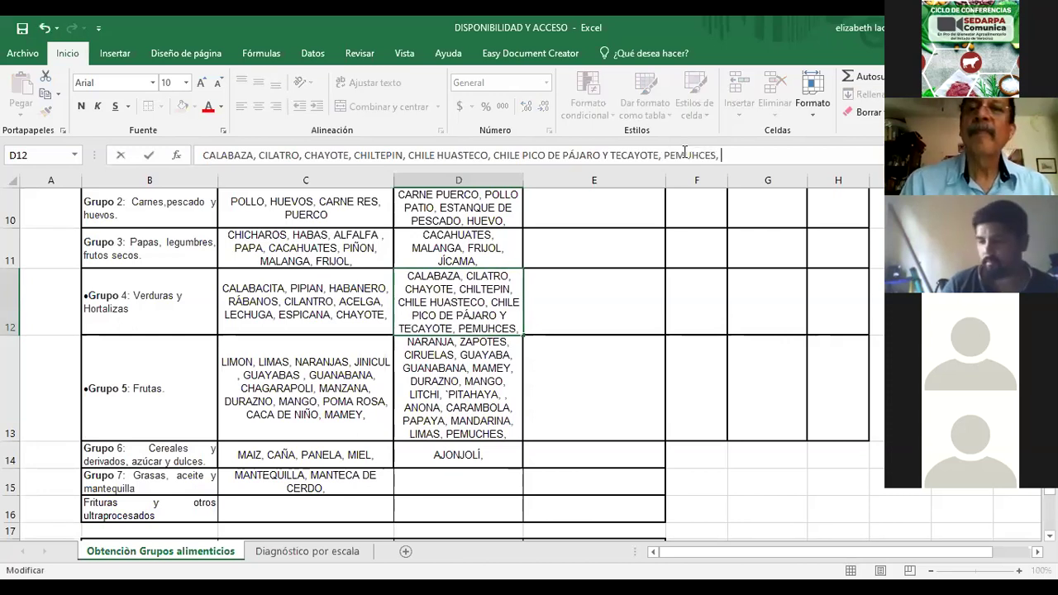
key(BackSpace)
key(BackSpace)
key(BackSpace)
key(BackSpace)
key(BackSpace)
text(CHES)
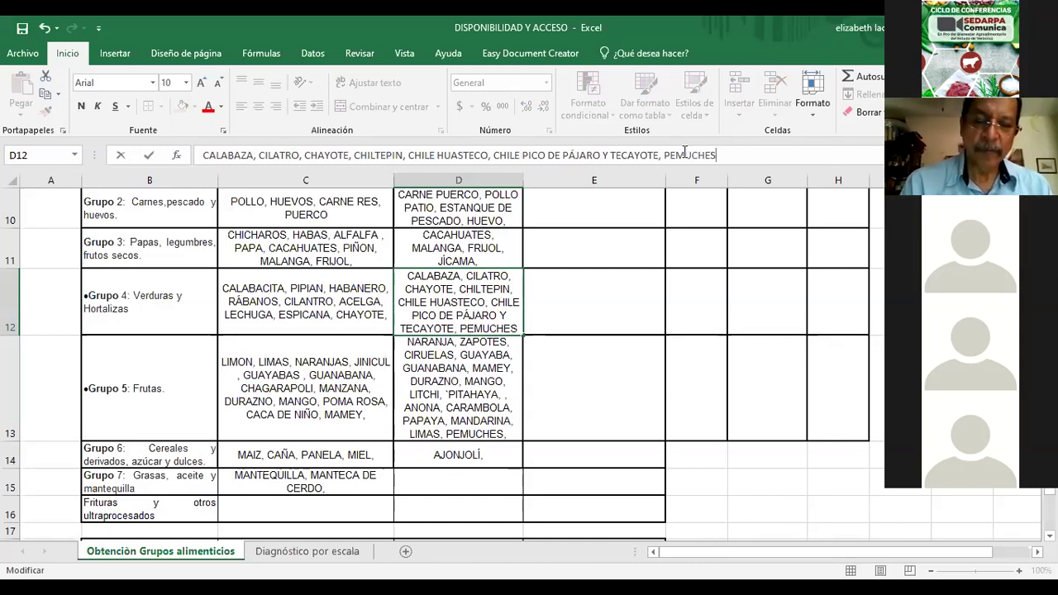
text( O GASPARITOS O C)
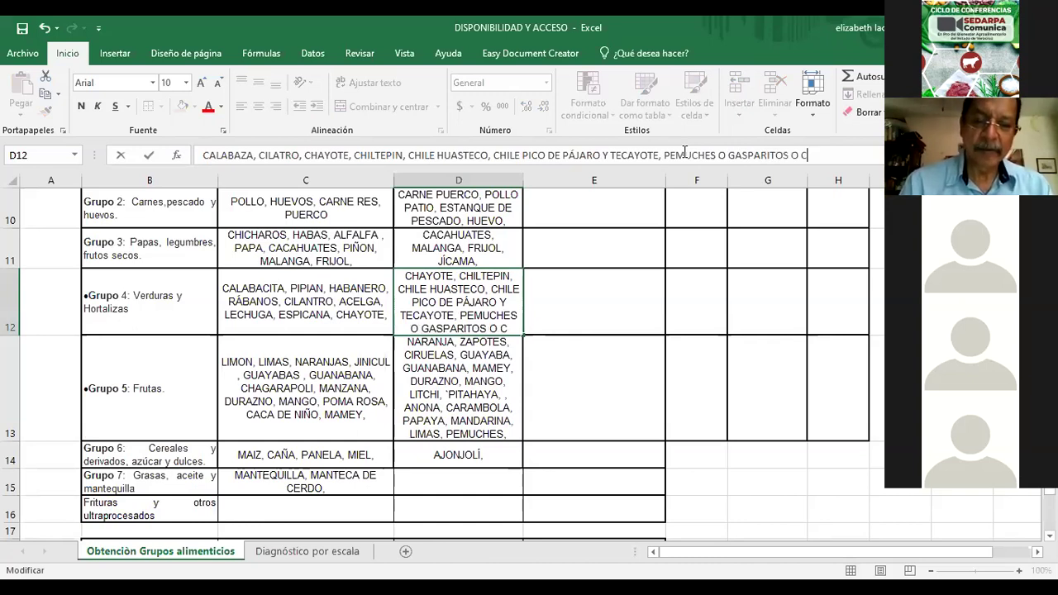
text(OLORINES,)
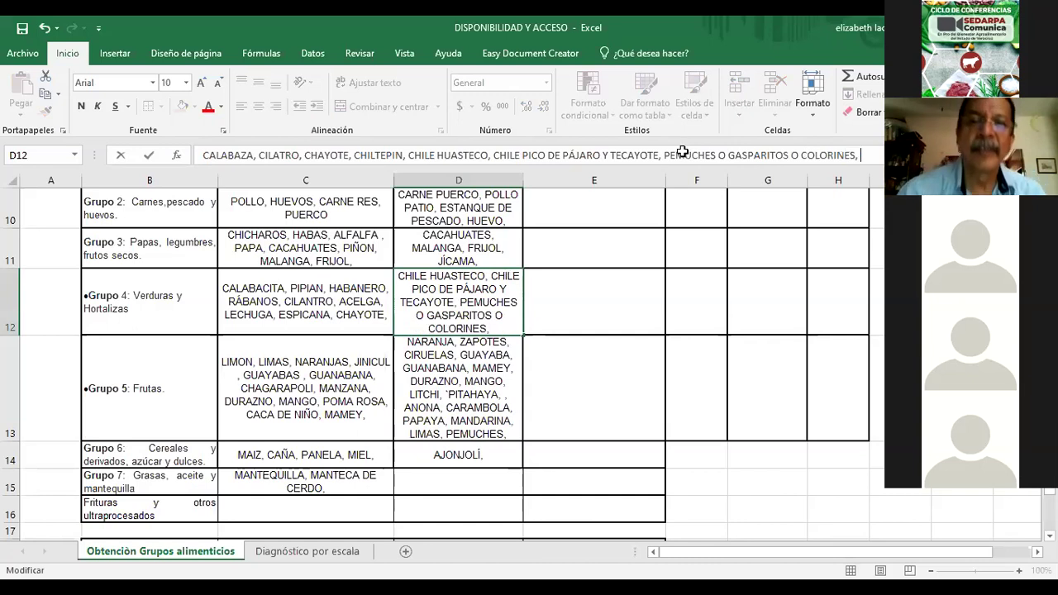
key(Return)
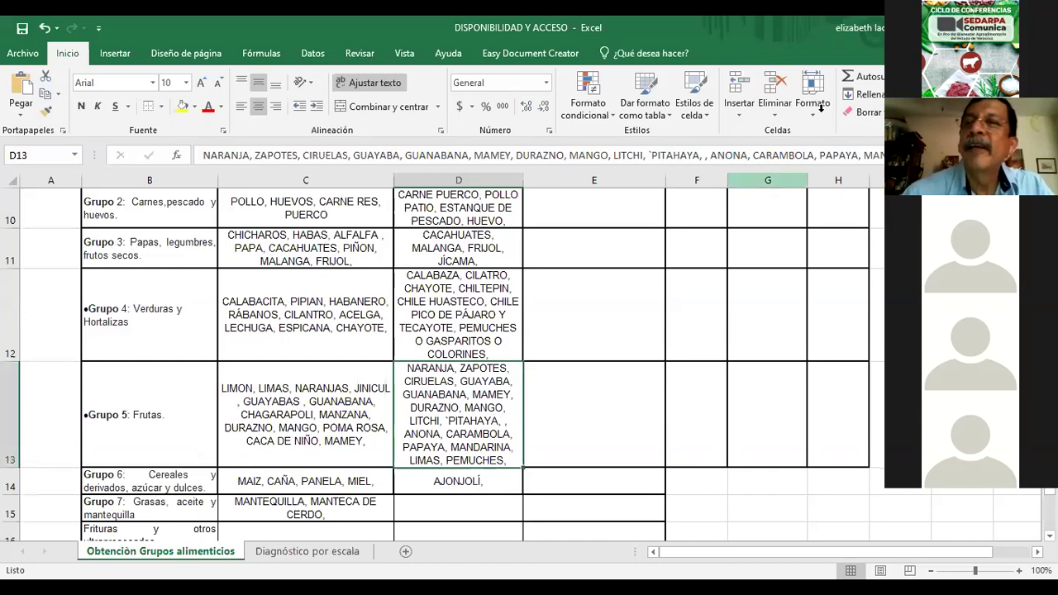
- Remove "PEMUCHES," from the end of the Grupo 5 fruit list in D13 and commit the edit
key(F2)
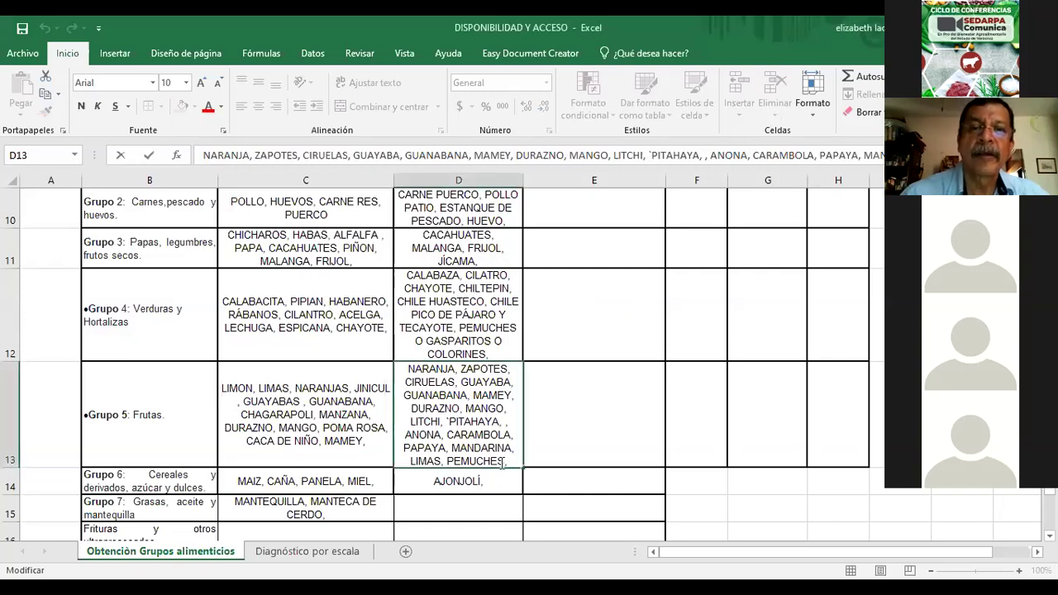
key(BackSpace)
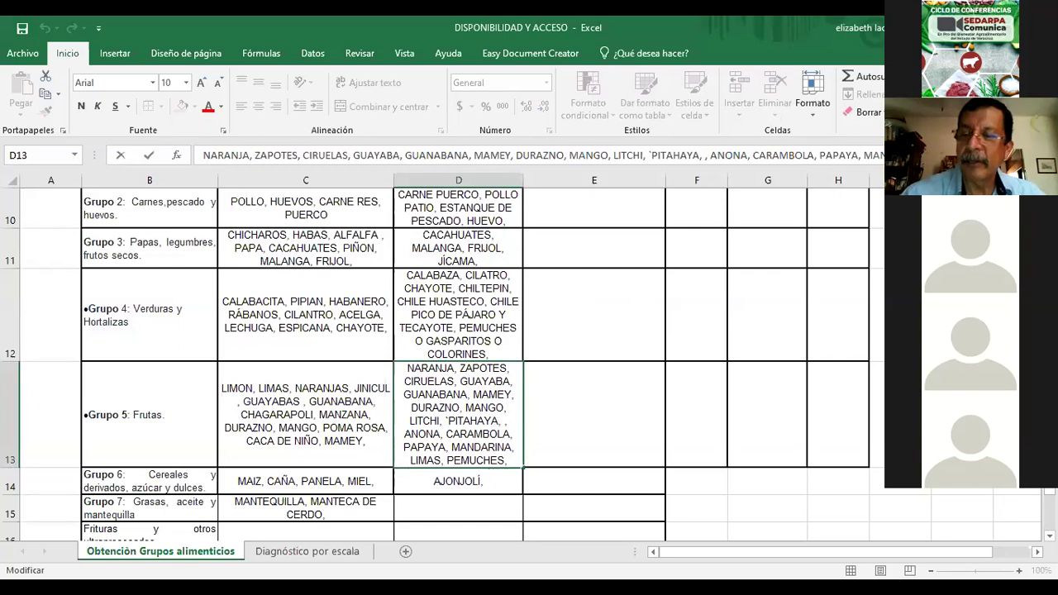
key(BackSpace)
key(BackSpace)
key(BackSpace)
key(BackSpace)
key(BackSpace)
key(BackSpace)
key(BackSpace)
key(BackSpace)
key(BackSpace)
key(BackSpace)
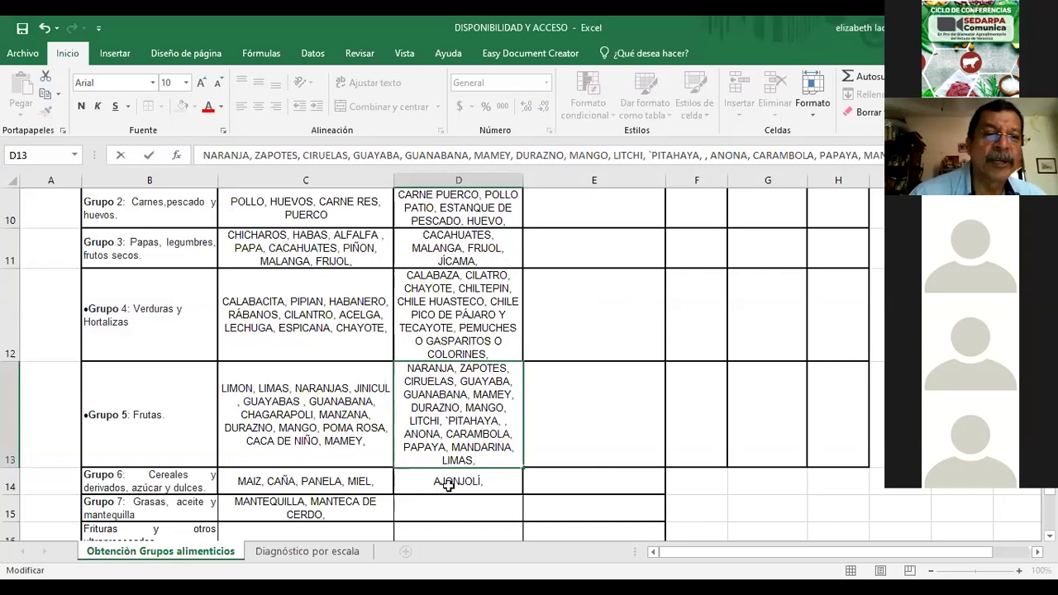
click(484, 480)
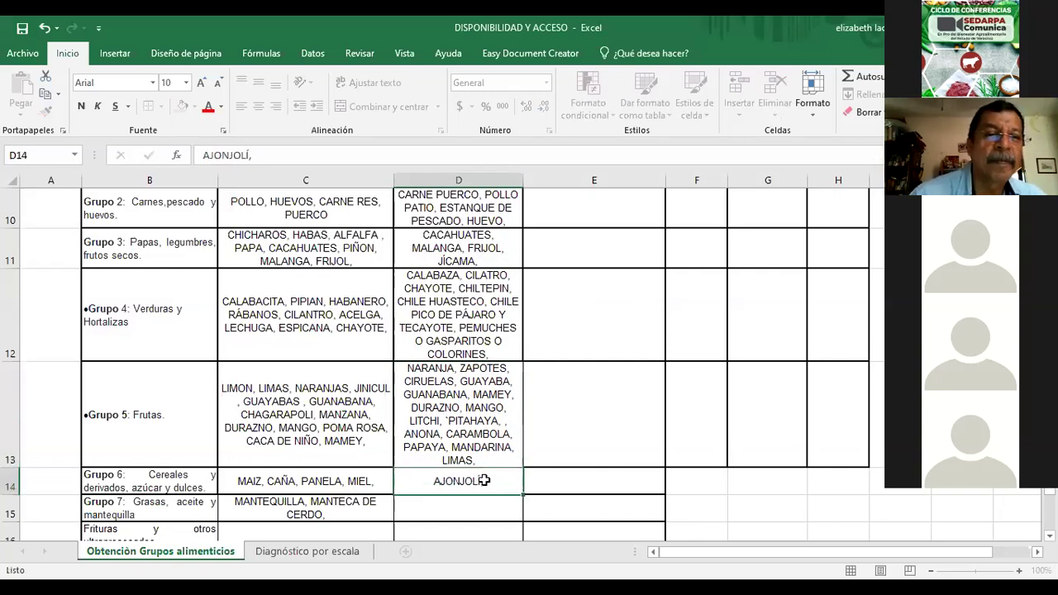
- Enter "JALTIPAN" in E2 as the place name above the column of foods bought outside the place of residence
scroll(482, 329, down, 2)
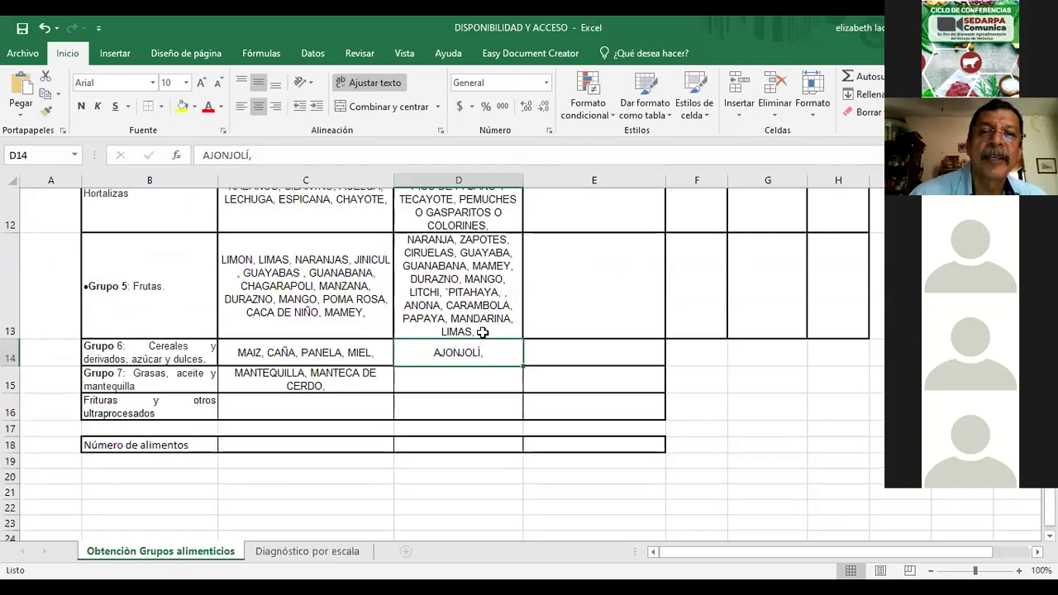
scroll(500, 308, up, 1)
scroll(499, 307, up, 1)
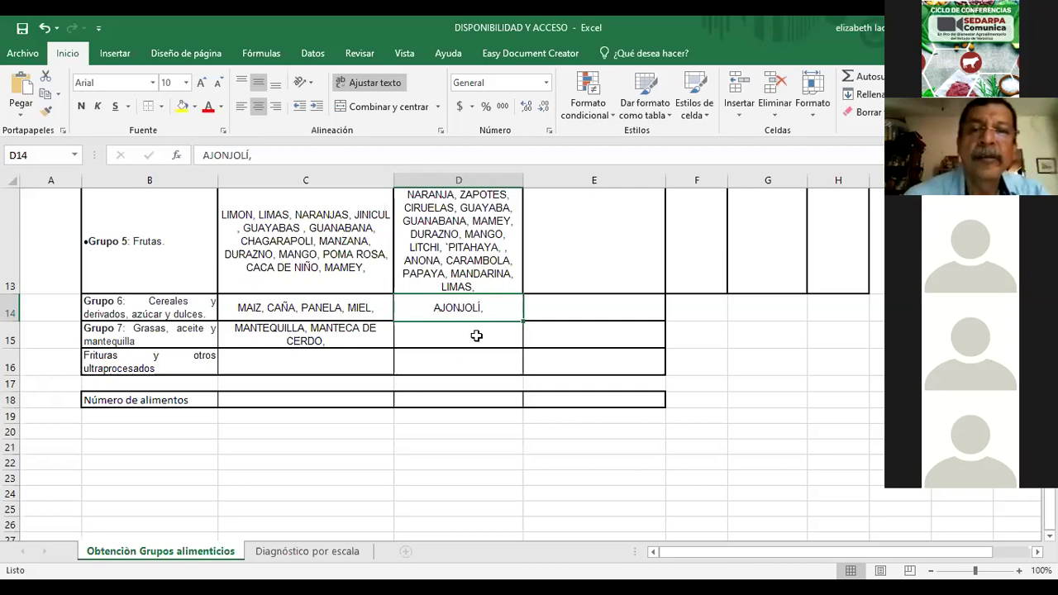
scroll(582, 223, up, 4)
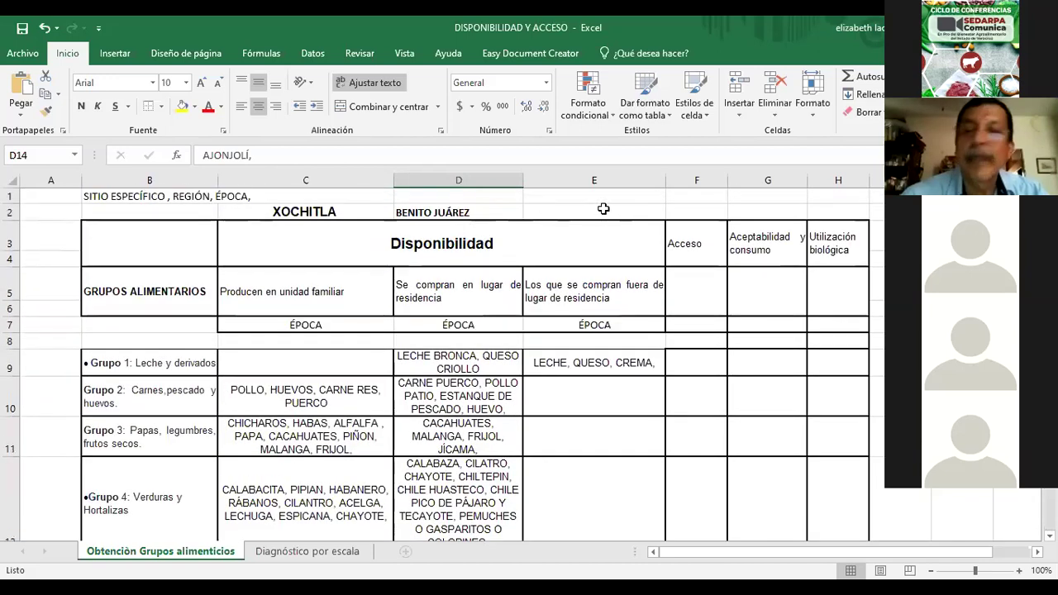
click(600, 212)
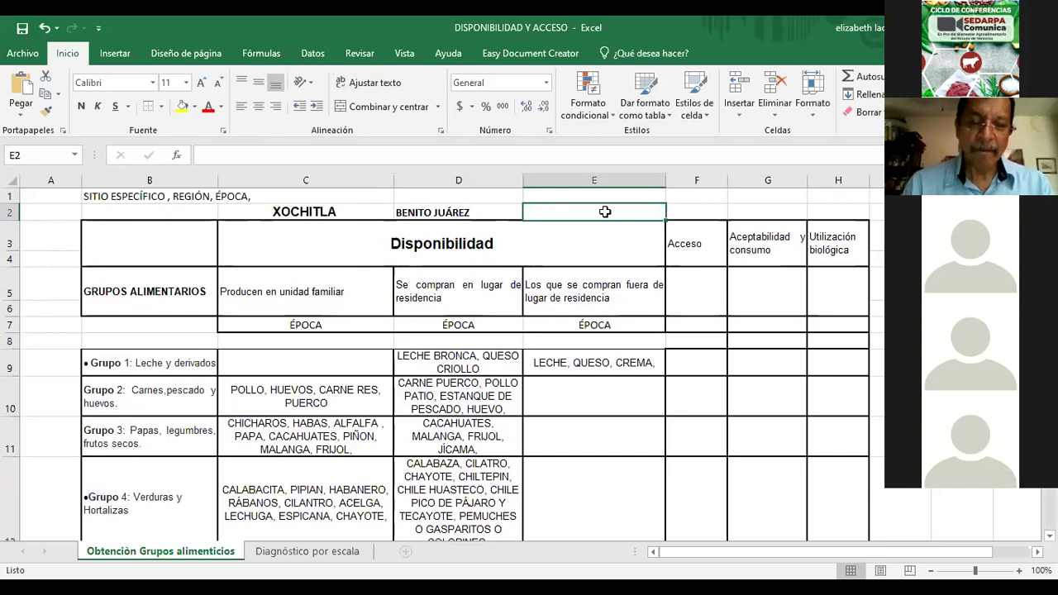
text(JALTI)
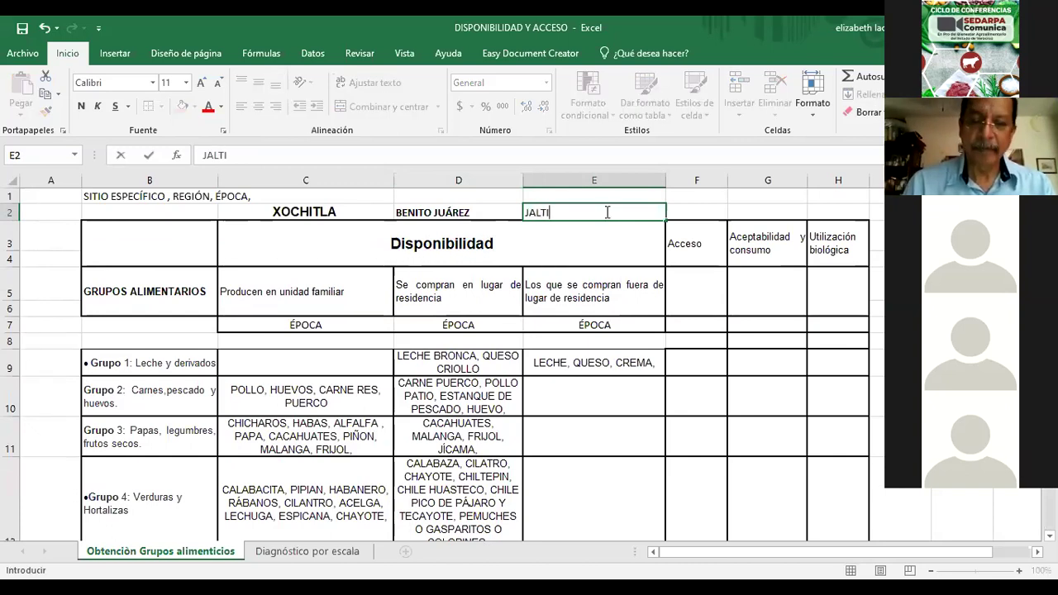
text(´PAN)
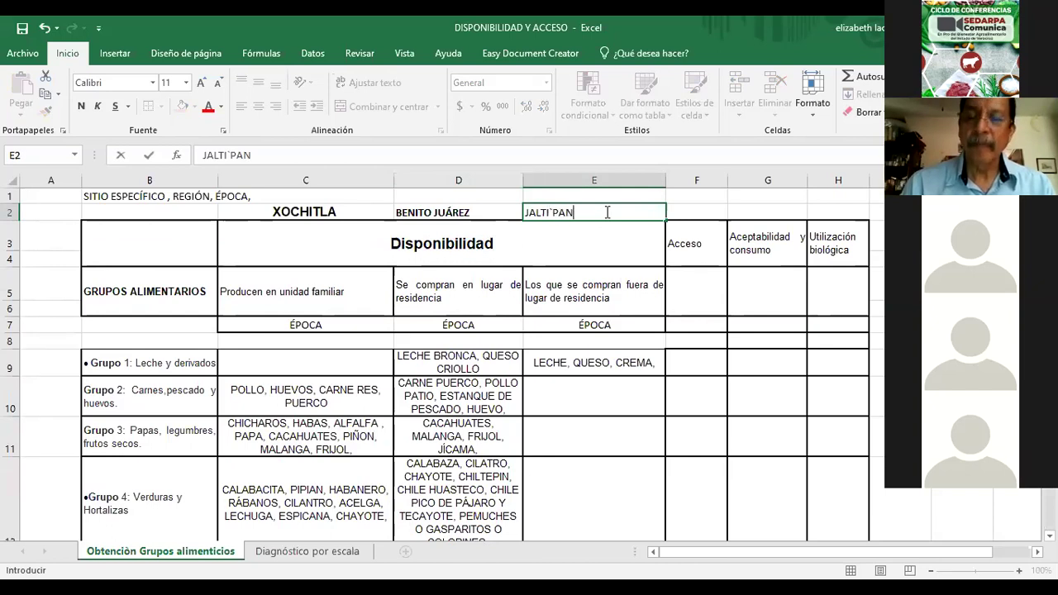
key(BackSpace)
key(BackSpace)
key(BackSpace)
key(BackSpace)
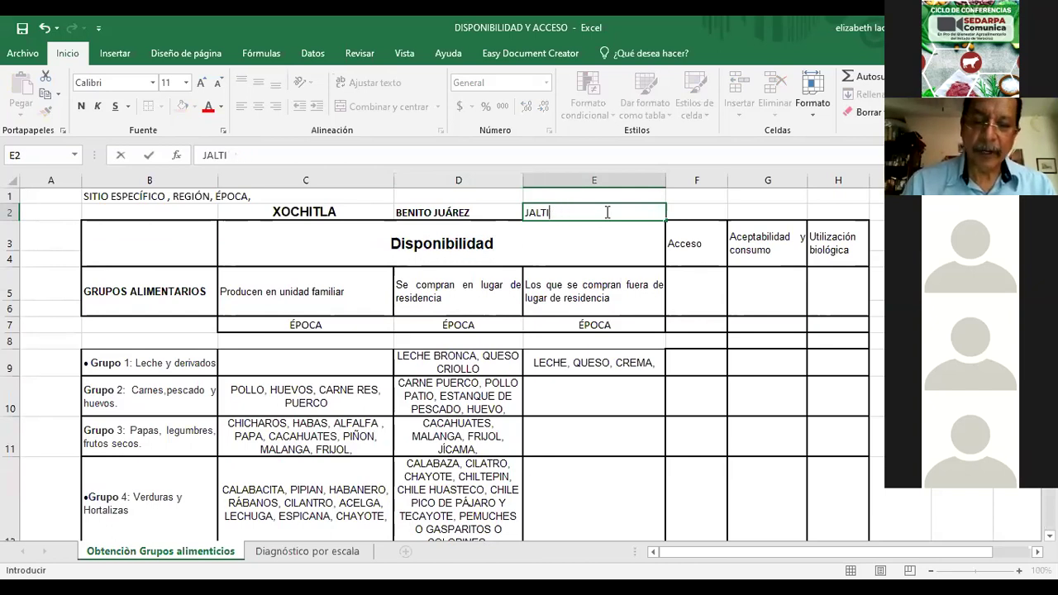
text(PAN)
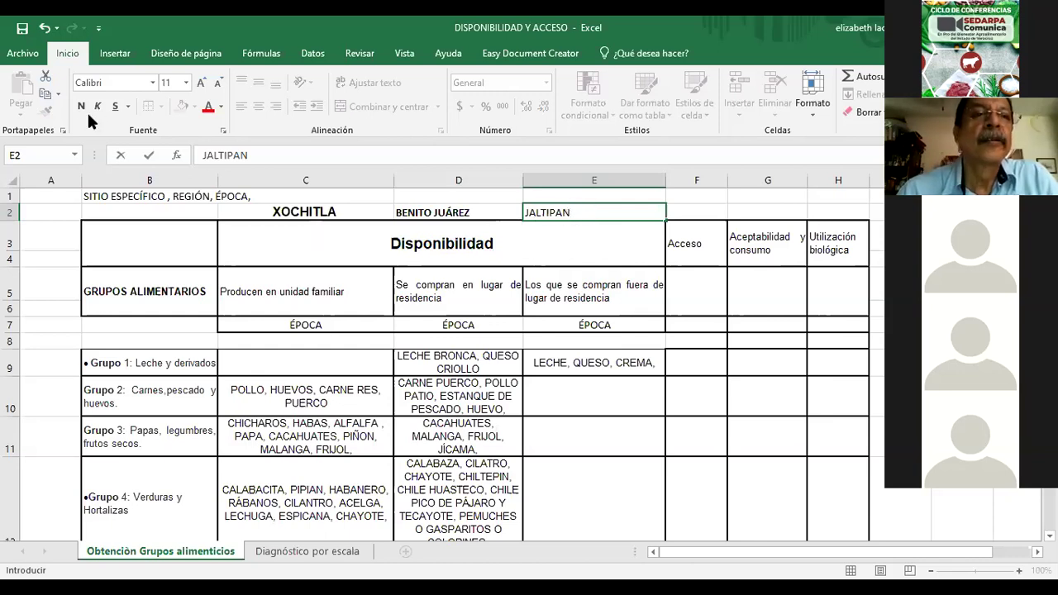
- Make the place name JALTIPAN in E2 bold and center it horizontally
key(shift+Home)
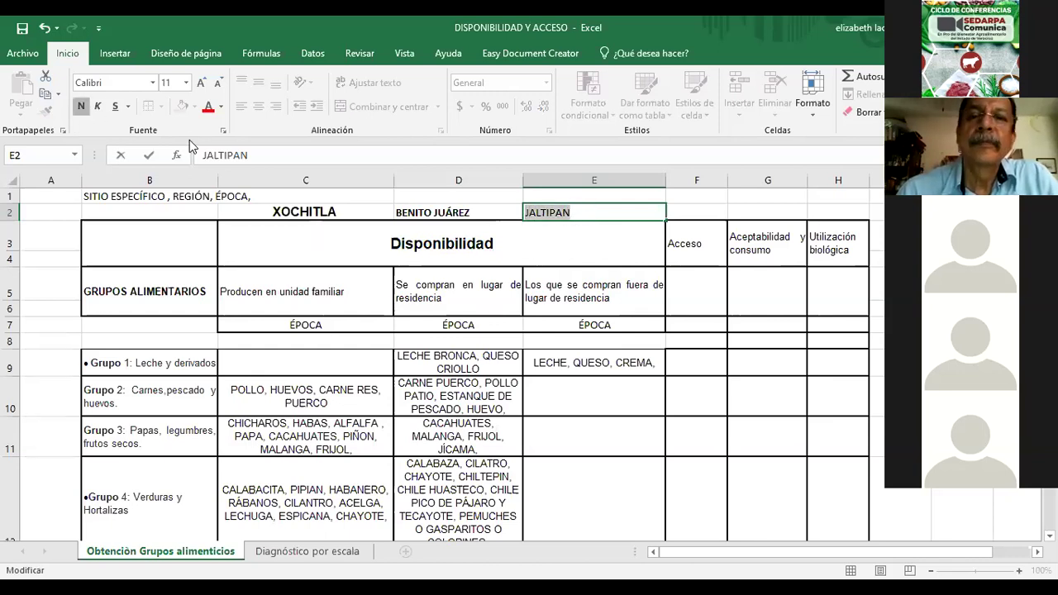
key(Return)
click(554, 209)
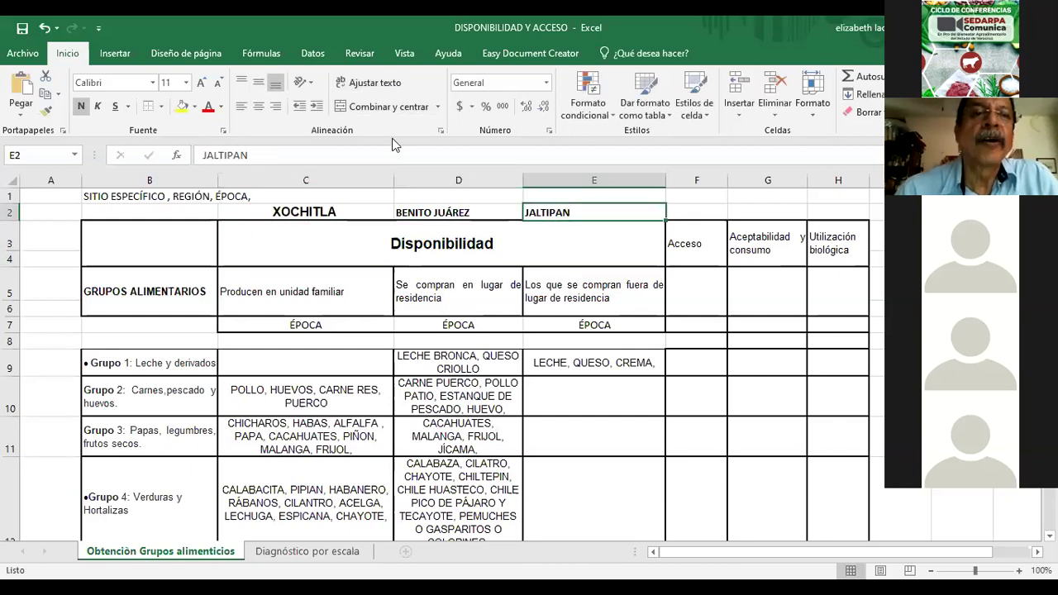
click(259, 106)
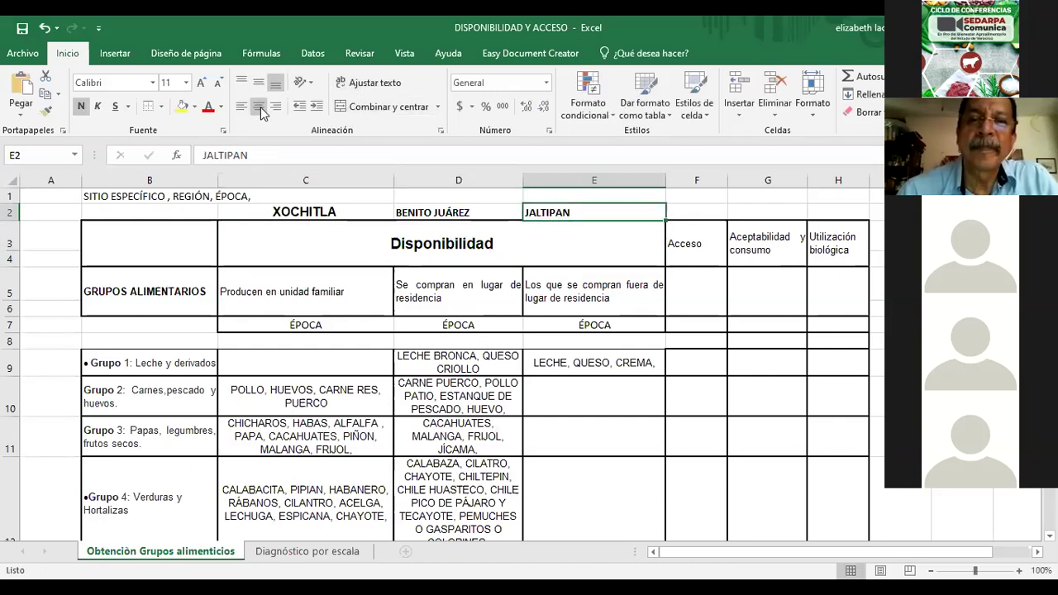
click(607, 366)
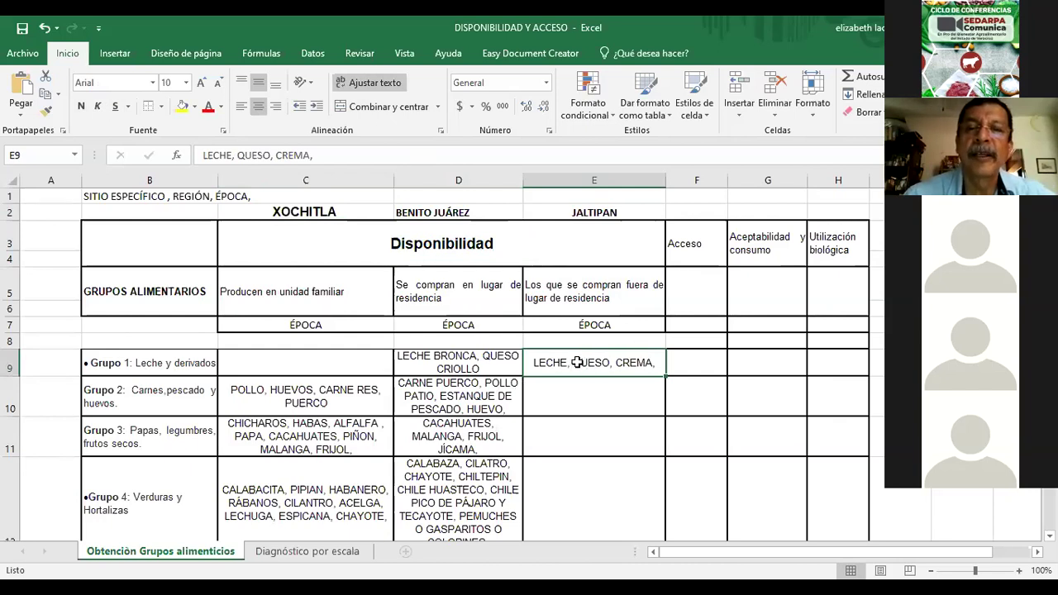
- Set the place names JALTIPAN in E2 and BENITO JUÁREZ in D2 to font size 14, and center BENITO JUÁREZ horizontally
click(594, 215)
click(187, 88)
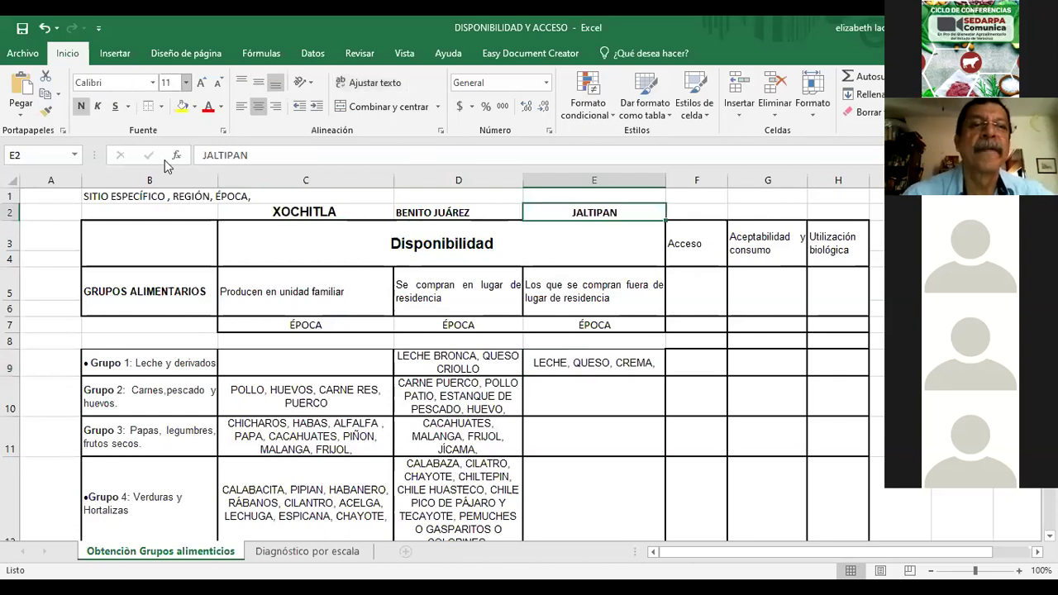
click(168, 174)
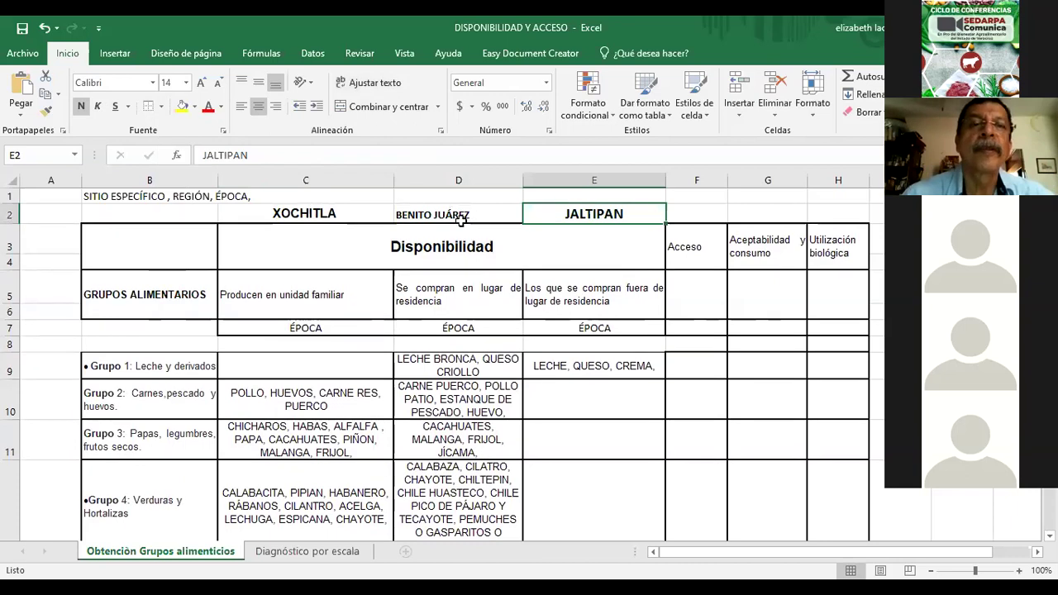
click(460, 216)
click(259, 106)
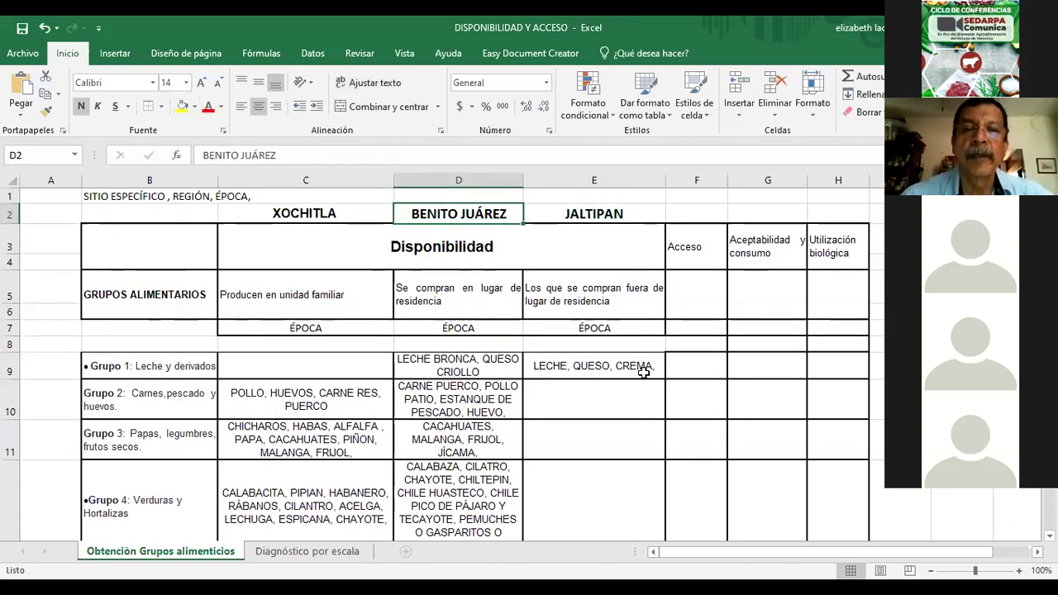
- Append "REQUESÓN," to the Grupo 1 dairy list in E9 and commit the entry
click(609, 401)
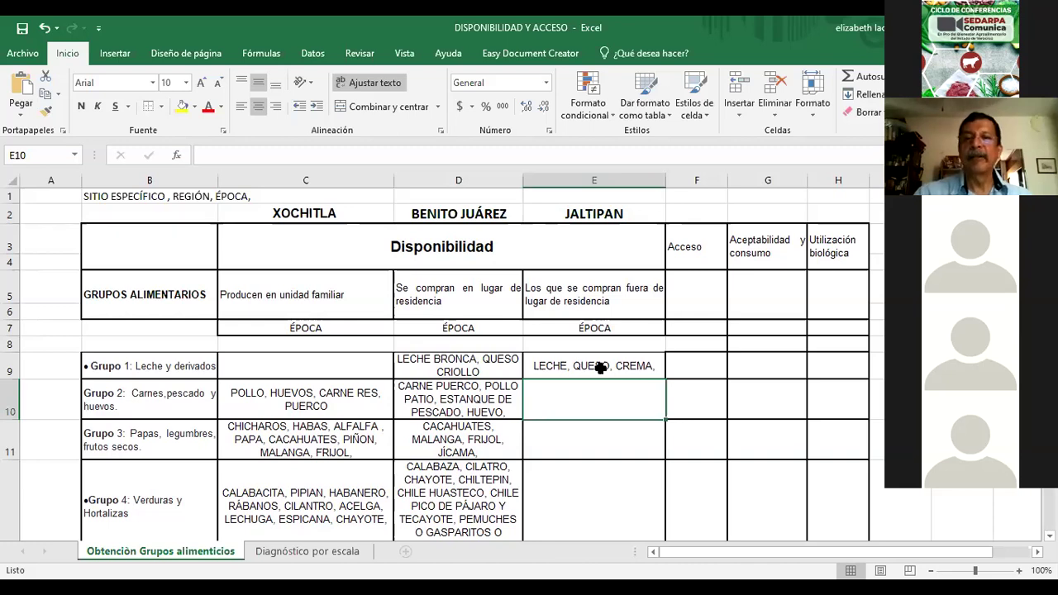
click(601, 368)
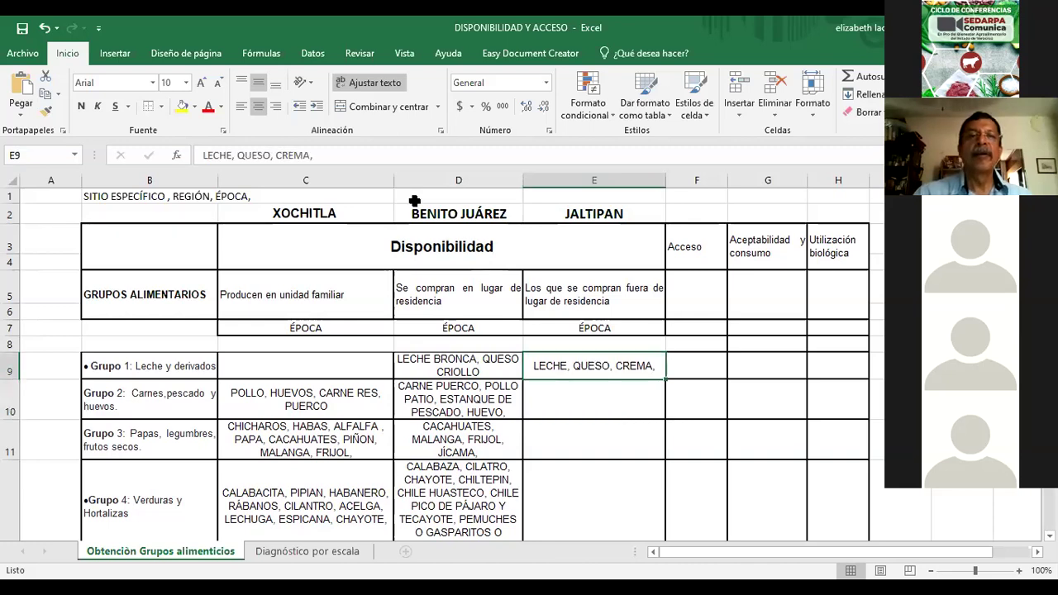
click(330, 156)
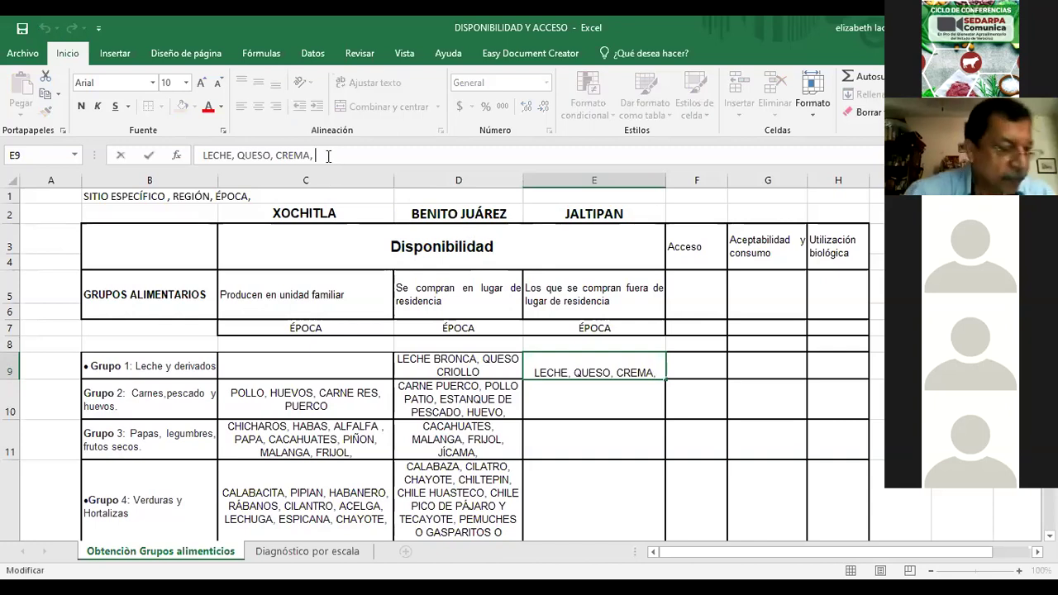
text(RE)
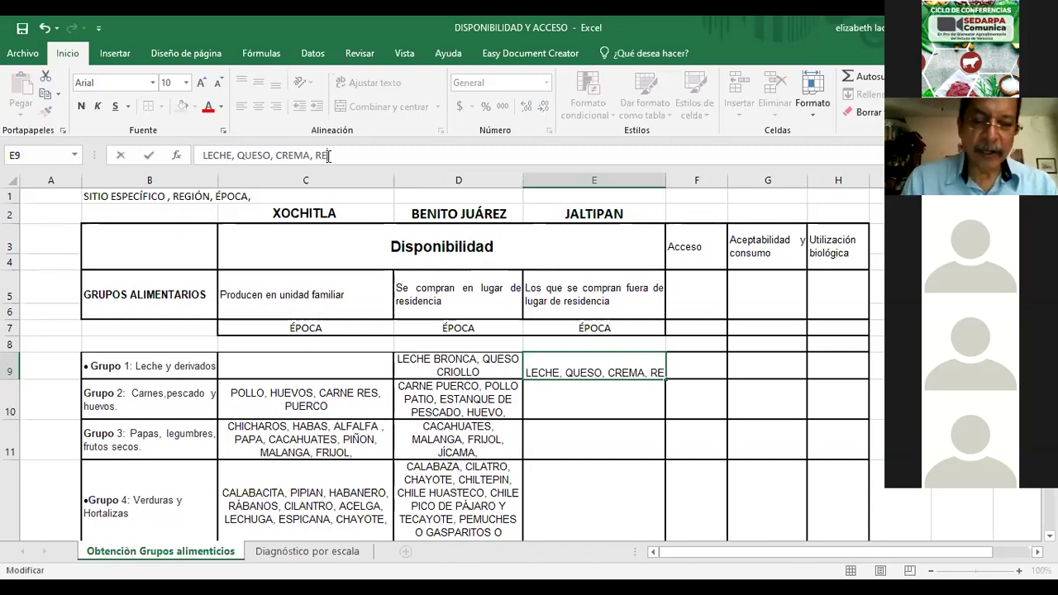
text(QUESON)
key(BackSpace)
key(BackSpace)
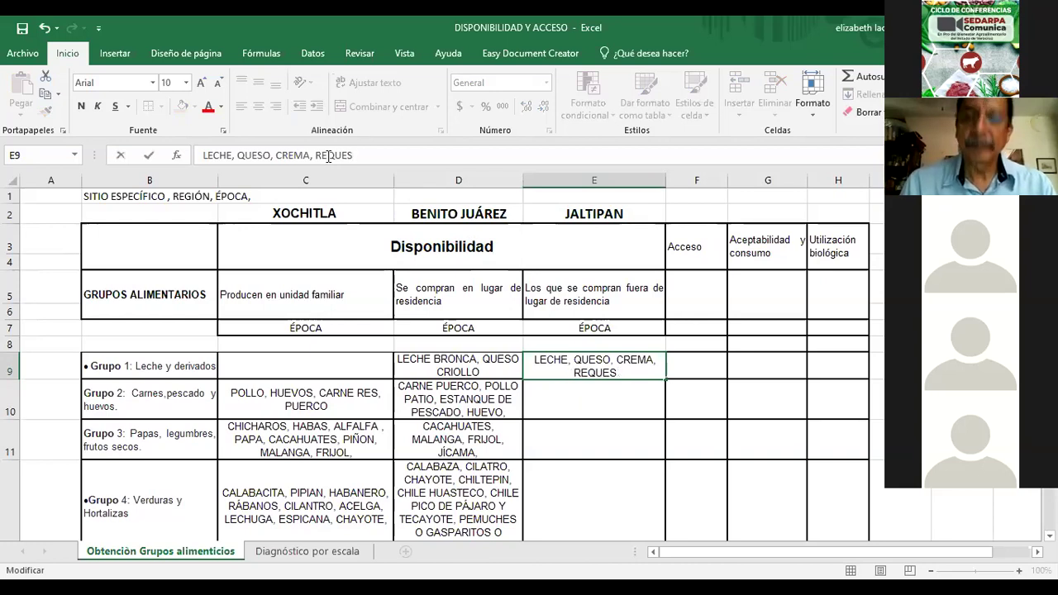
text(ÓN,)
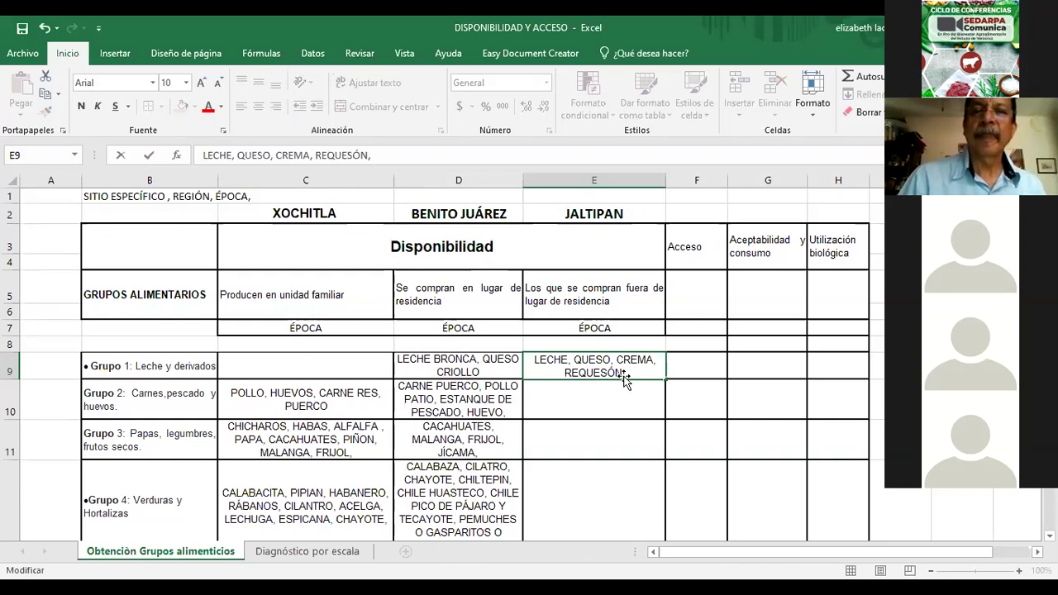
click(623, 404)
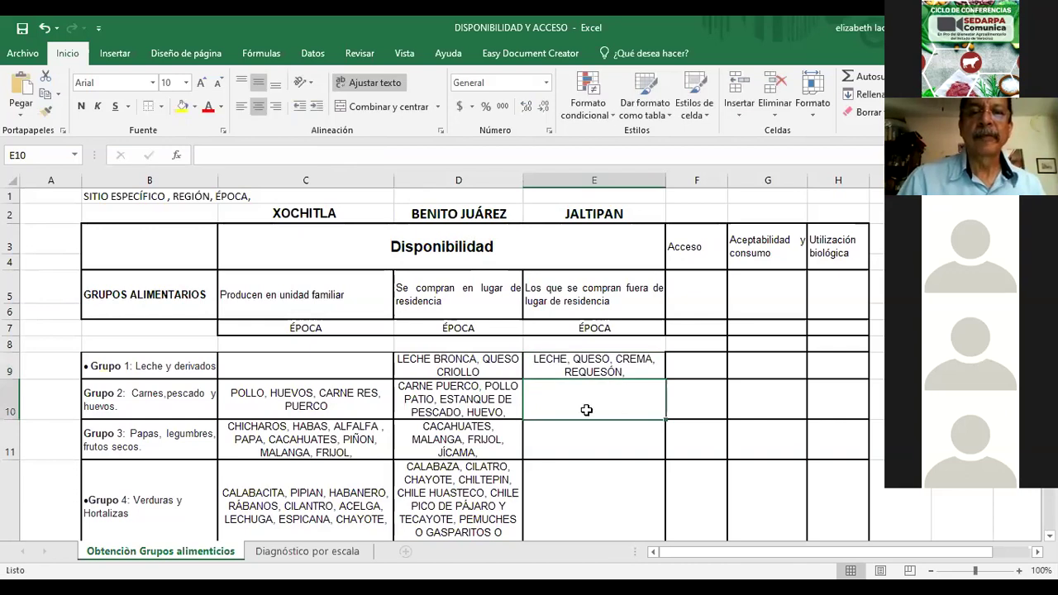
- Copy the Grupo 2 meat, fish and egg list from D10 into E10 for foods bought outside the place of residence
click(469, 400)
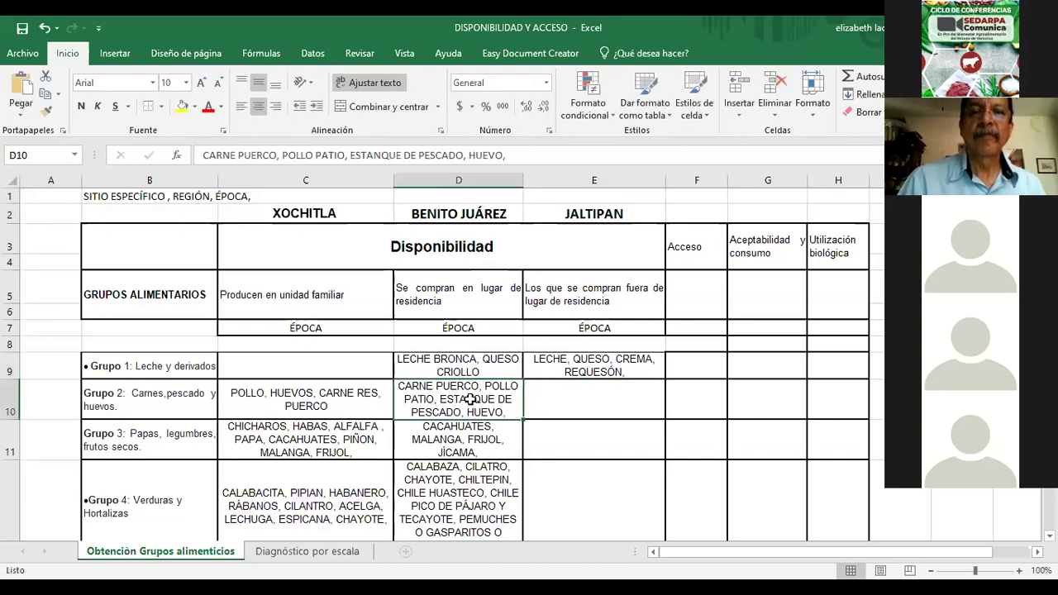
right_click(471, 405)
click(511, 82)
click(576, 399)
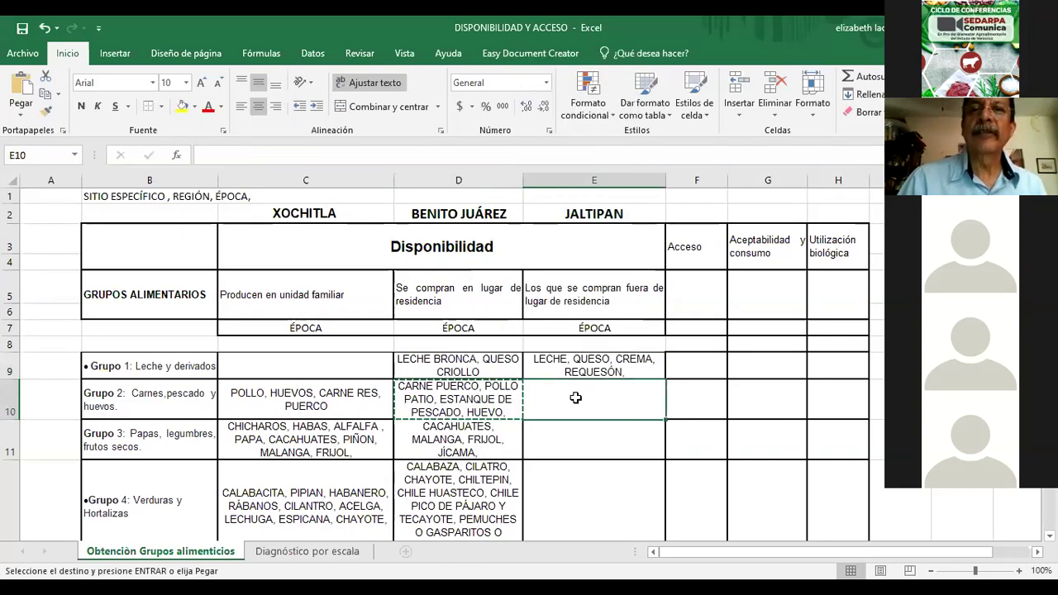
text(CARNE PUERCO, POLLO PATIO, ESTANQUE DE PESCADO, HUEVO,)
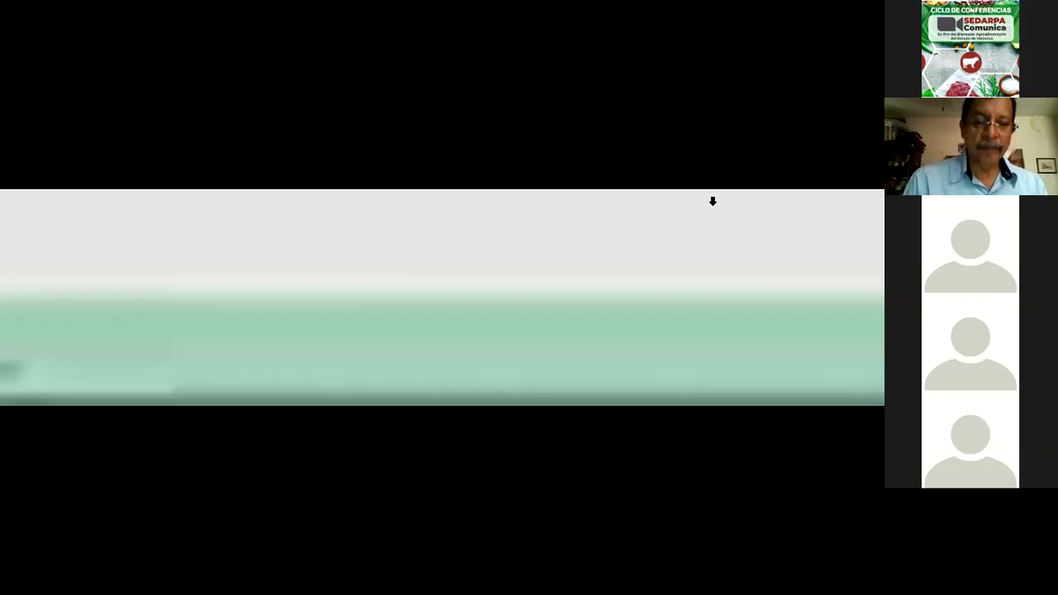
- Replace "PATIO" with "RANCHO" in the Grupo 2 list in E10 so the item reads "POLLO RANCHO"
click(315, 155)
text(RANCHO)
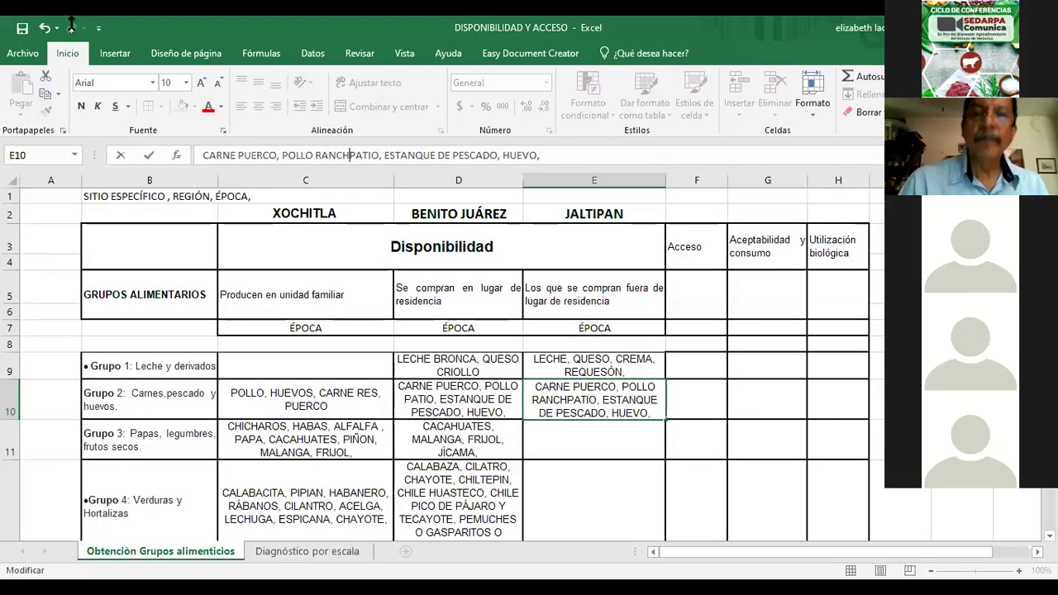
key(Delete)
key(Delete)
key(Delete)
key(Delete)
key(Delete)
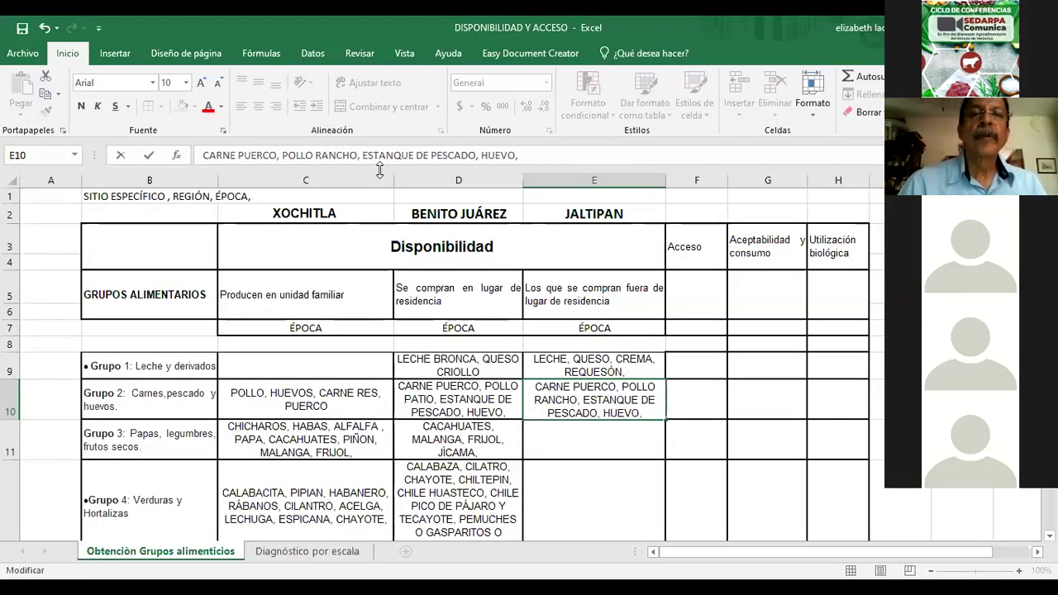
- Append "IGUANA," after "HUEVO," at the end of the Grupo 2 list in E10
click(632, 409)
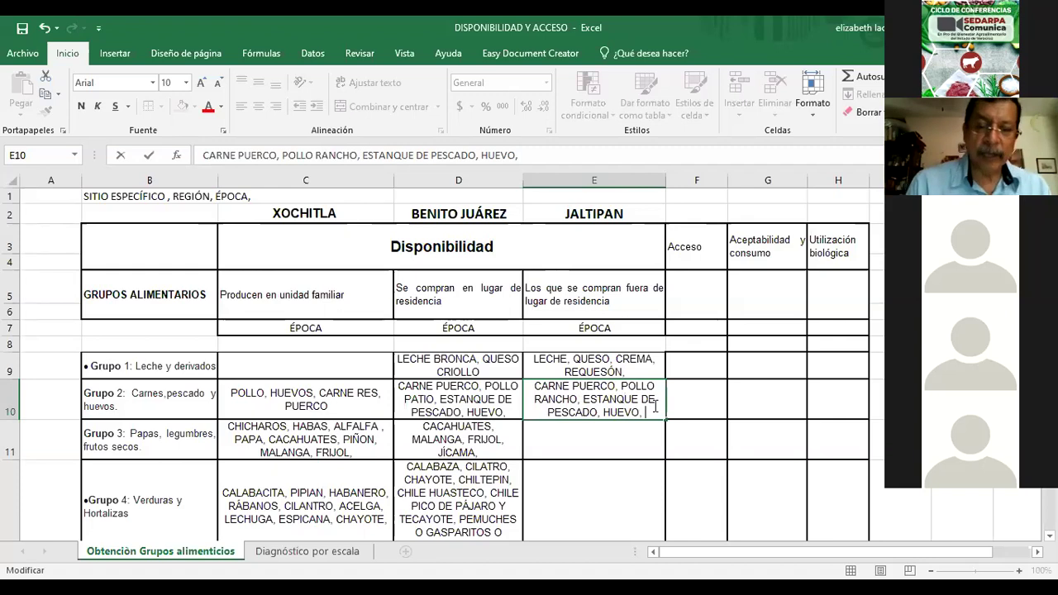
text(HU)
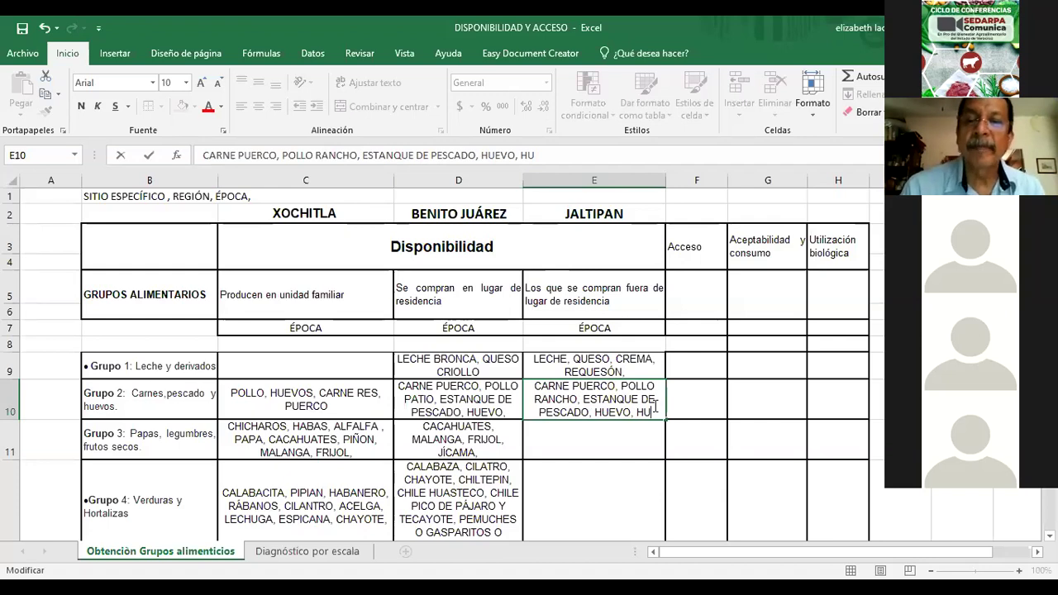
key(BackSpace)
key(BackSpace)
text(IGUAG)
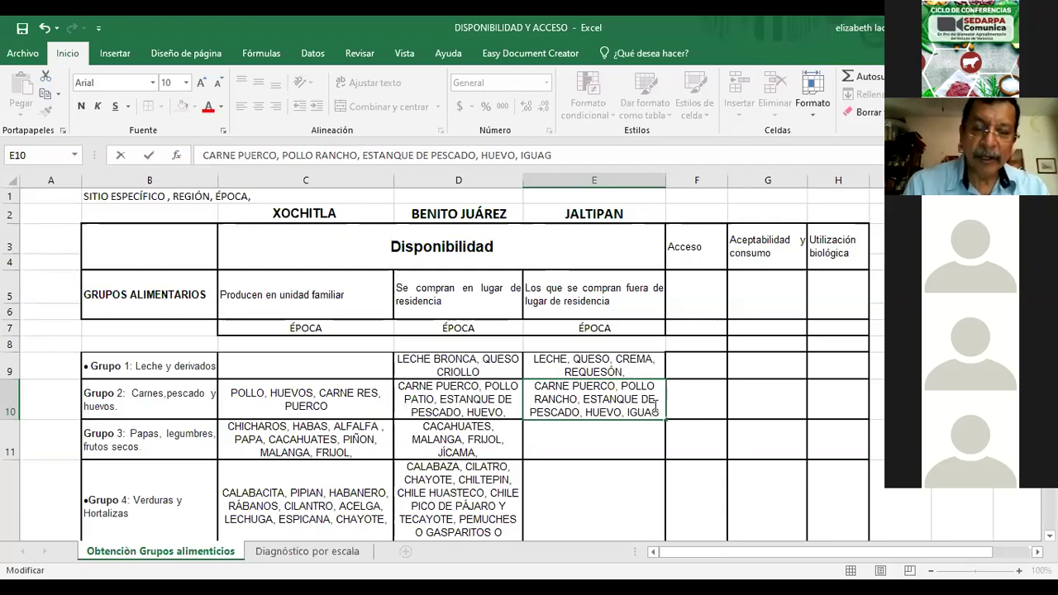
text(UAN)
key(BackSpace)
key(BackSpace)
key(BackSpace)
key(BackSpace)
key(BackSpace)
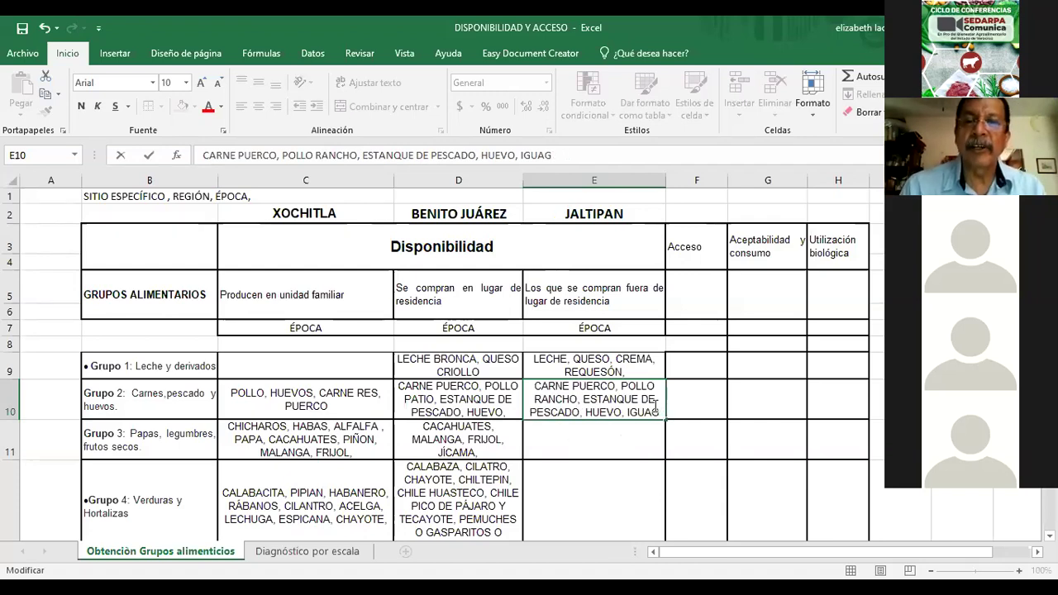
text(ANA,)
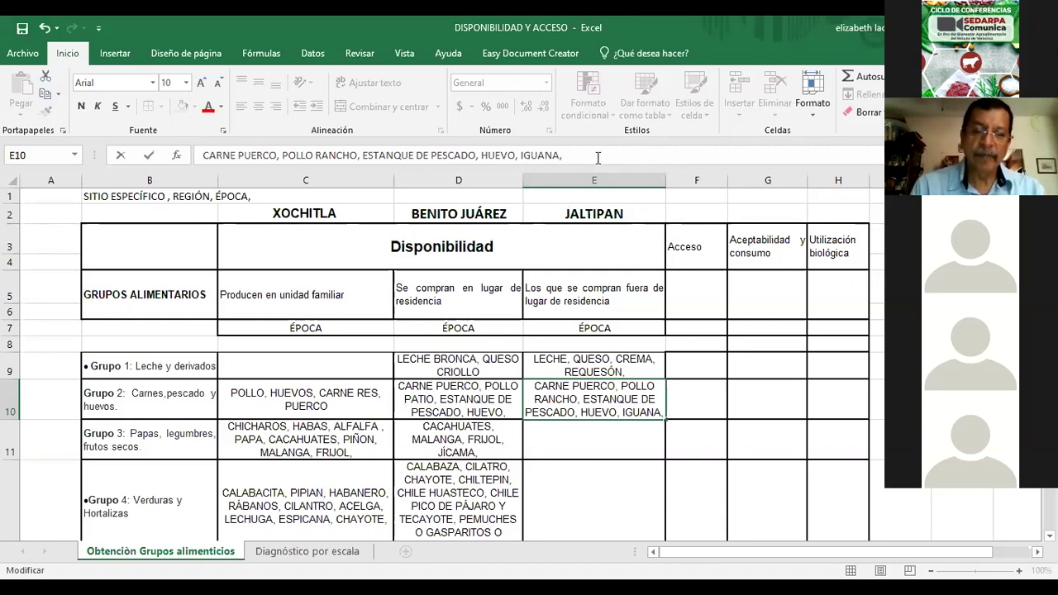
- Append "CONEJO DE MONTE," to the end of the Grupo 2 list in E10
text(COJENO)
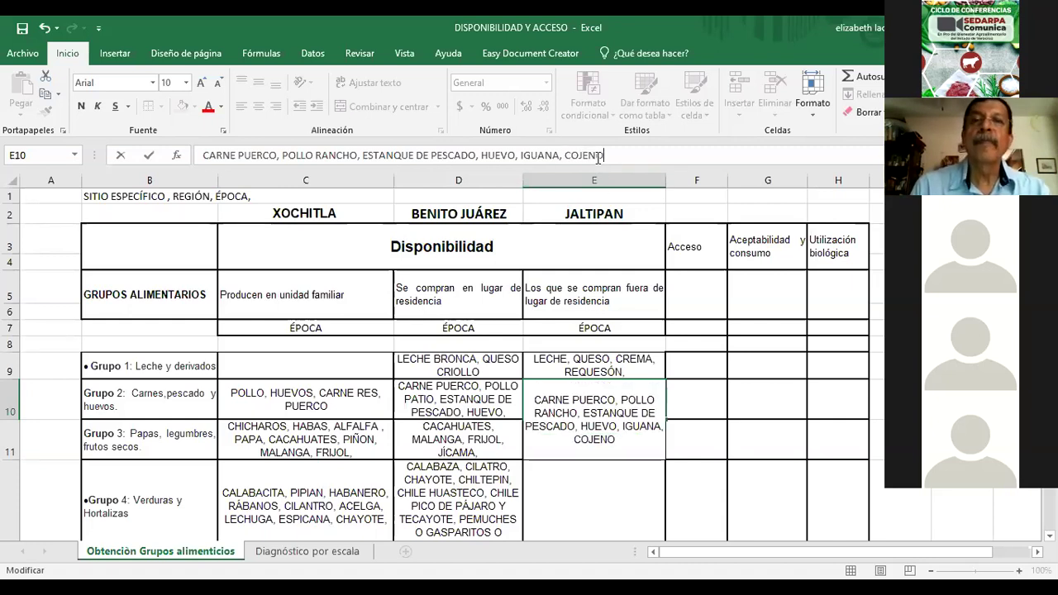
text( D E)
key(BackSpace)
key(BackSpace)
key(BackSpace)
key(BackSpace)
key(BackSpace)
key(BackSpace)
key(BackSpace)
key(BackSpace)
text(NEJO DE MO)
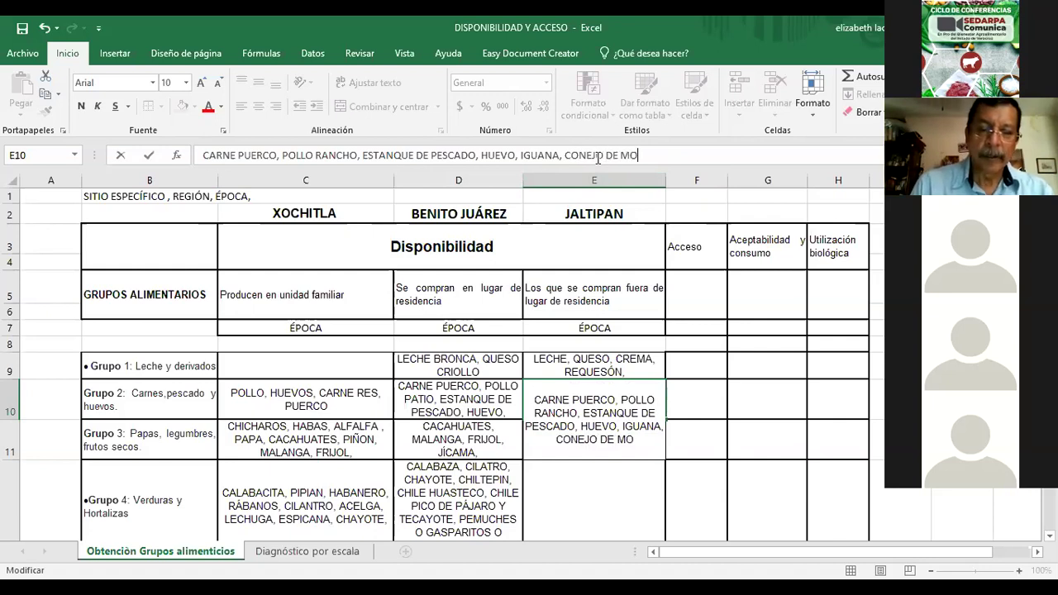
text(NTE,)
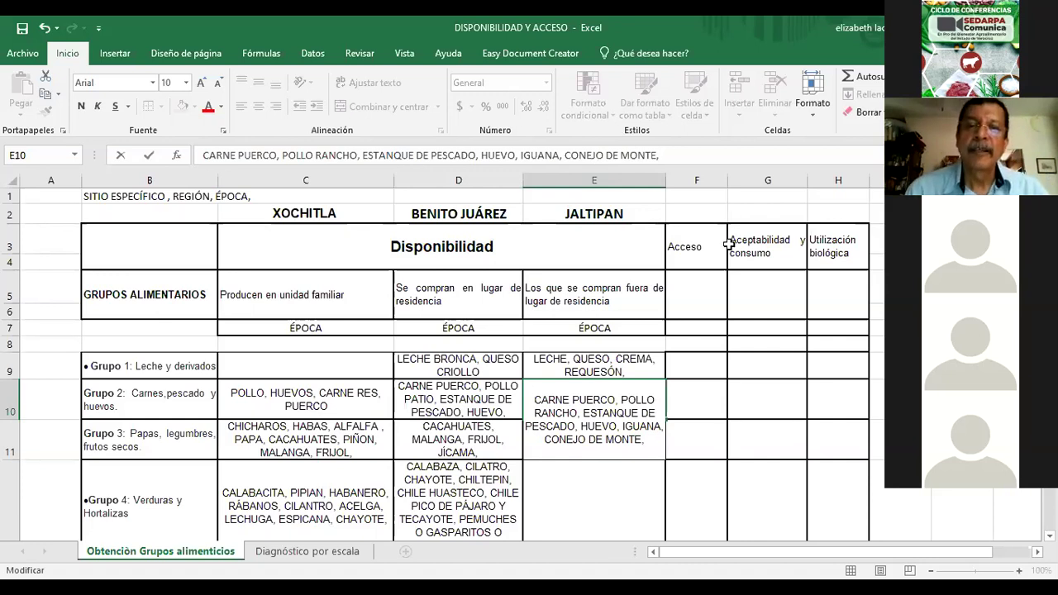
- Commit the E10 entry and increase the height of row 10 to fit the full Grupo 2 list
scroll(564, 410, down, 1)
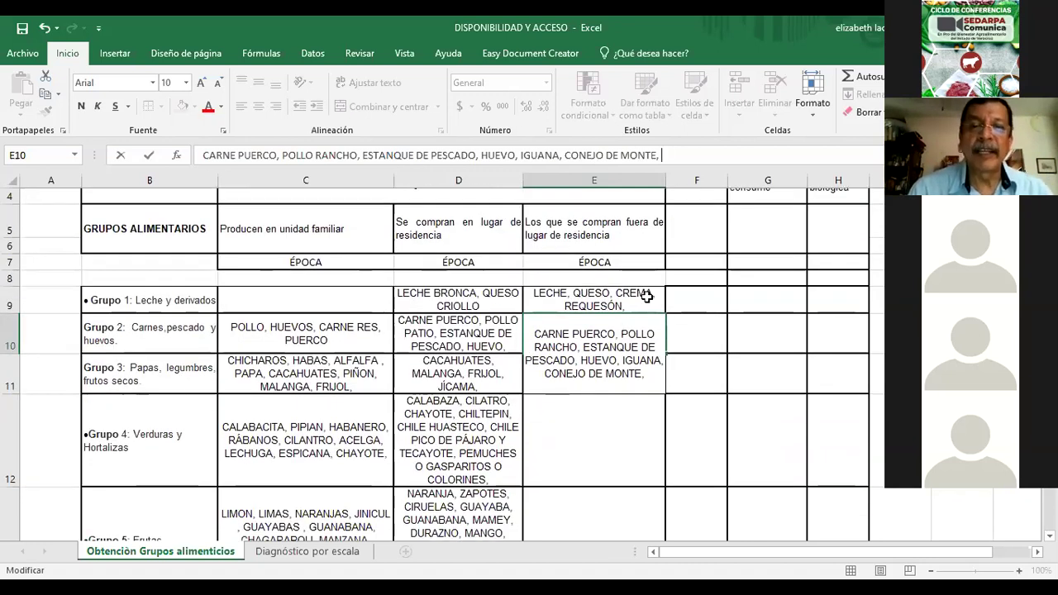
click(621, 334)
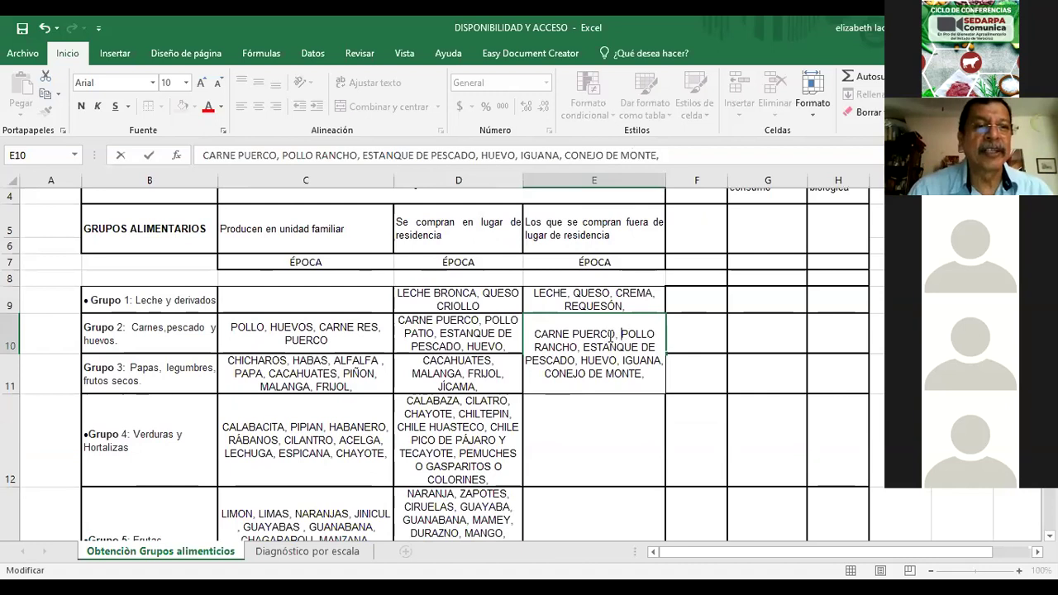
click(10, 336)
click(626, 359)
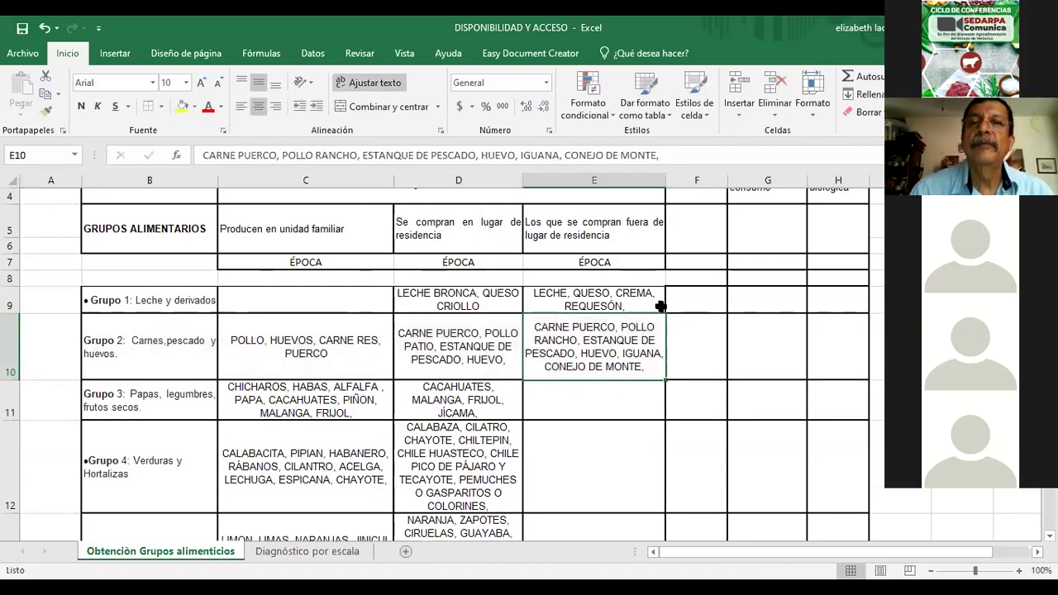
- Append "VENADO, LAGARTO," to the end of the Grupo 2 list in E10
click(675, 156)
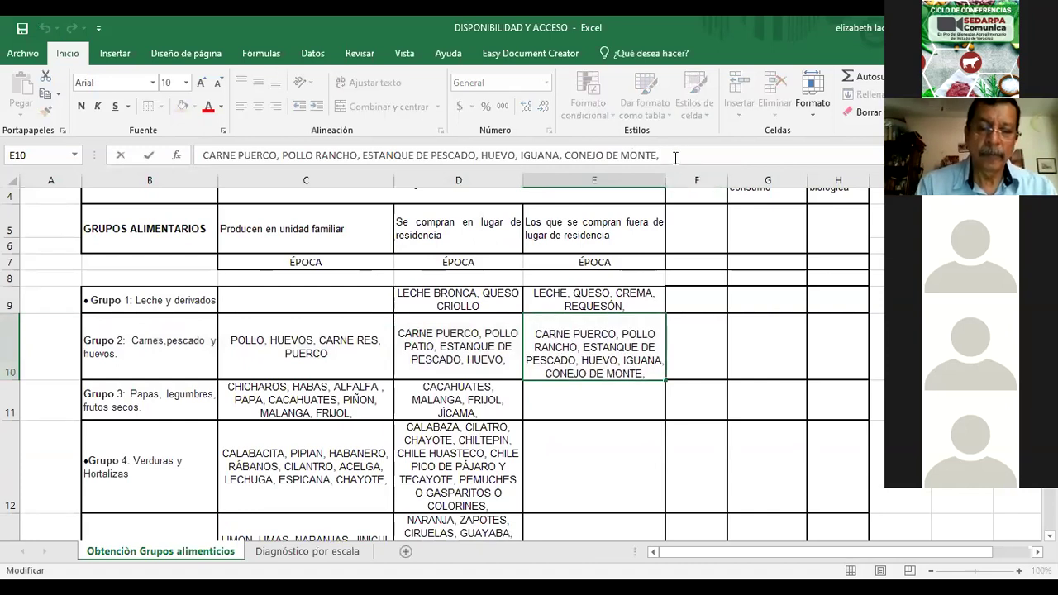
text(E)
key(BackSpace)
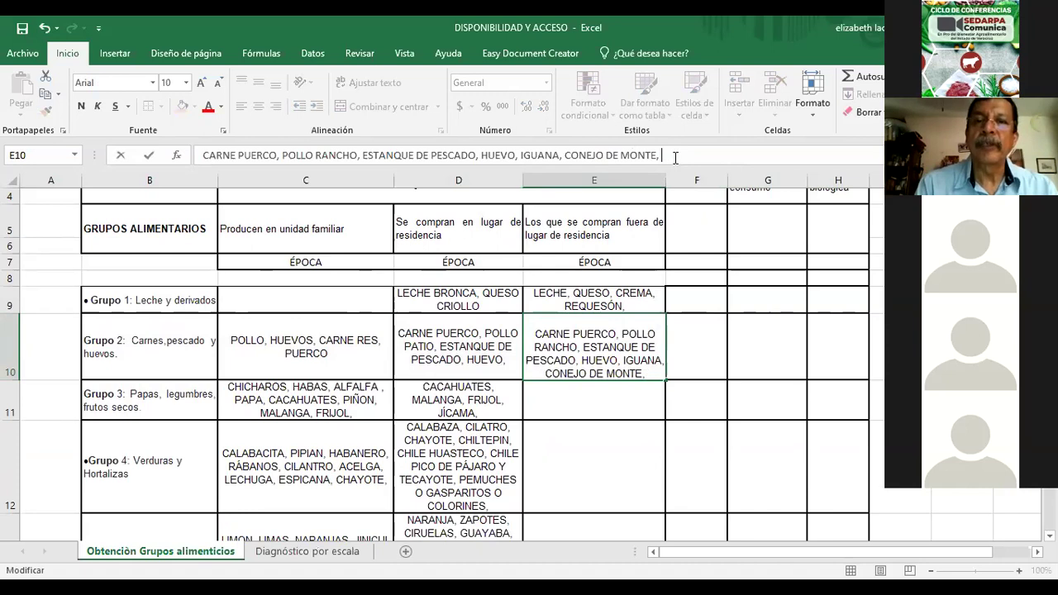
text(VENADO,)
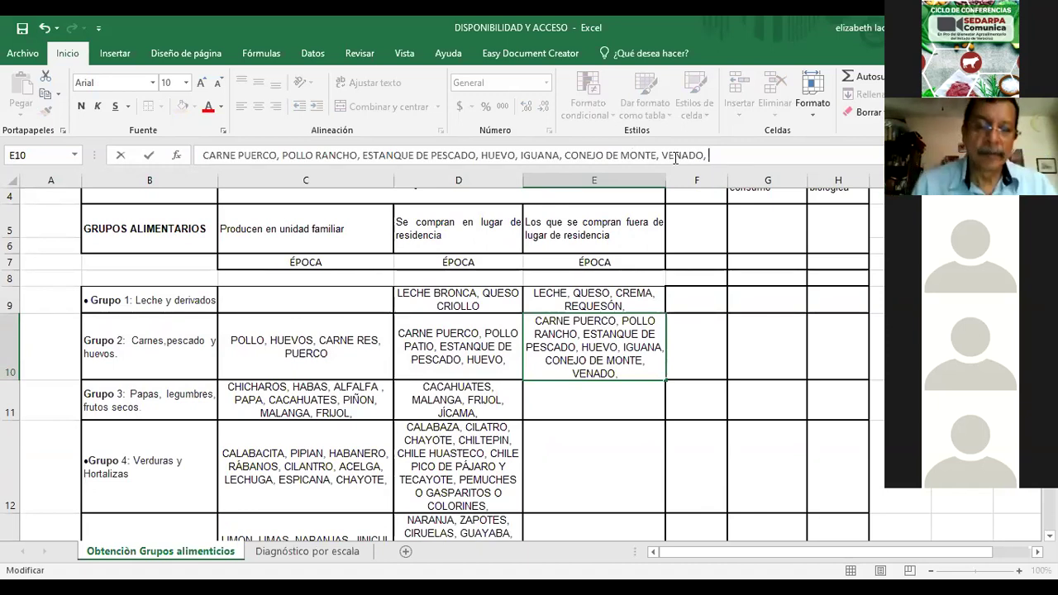
text(L)
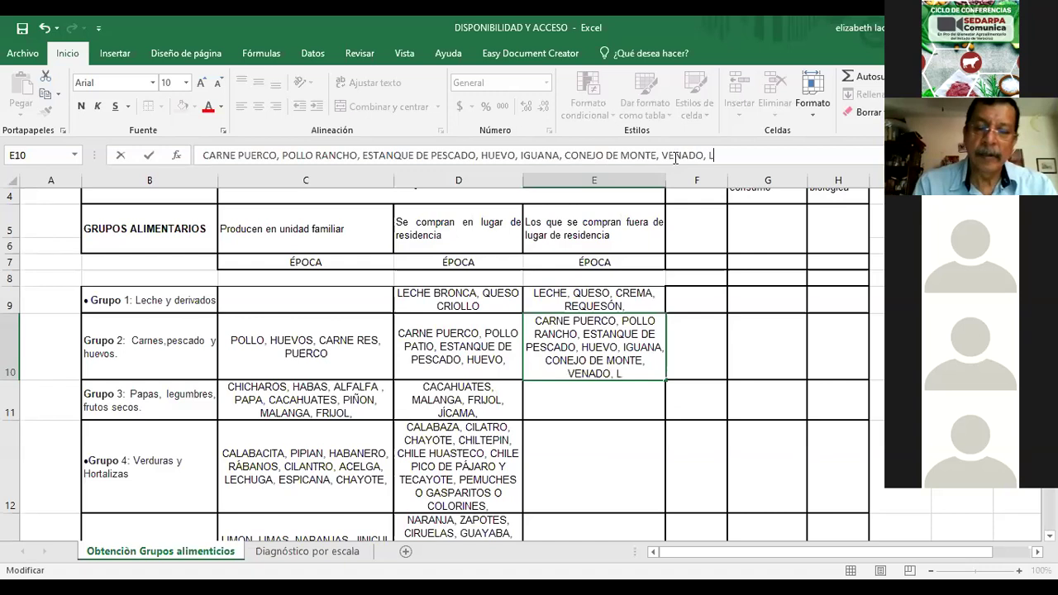
text(AGARTO,)
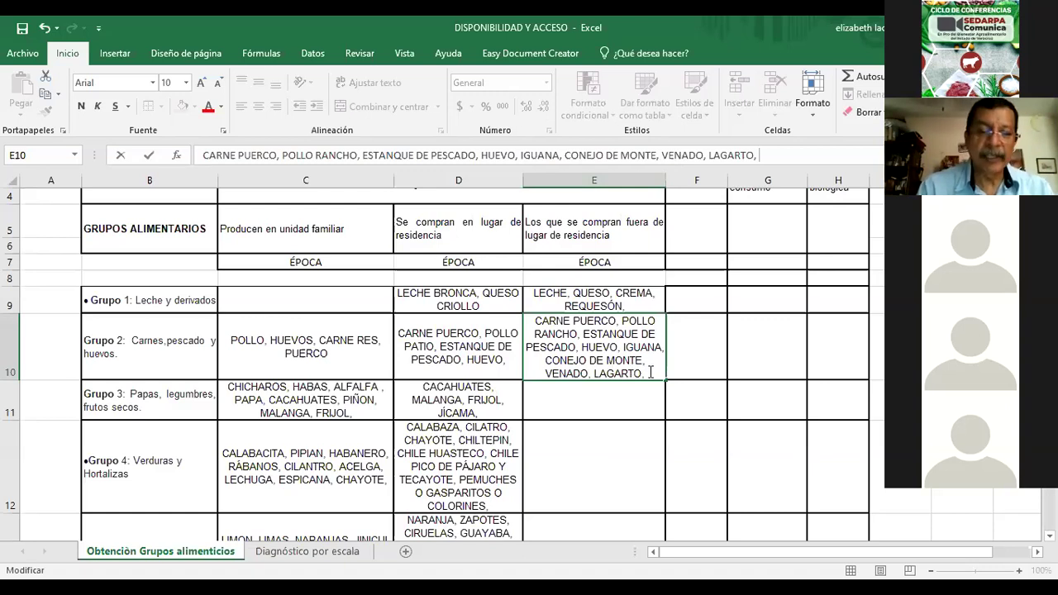
- Append "PEJELARTO," after "LAGARTO," in the Grupo 2 list in E10
text(PEJE)
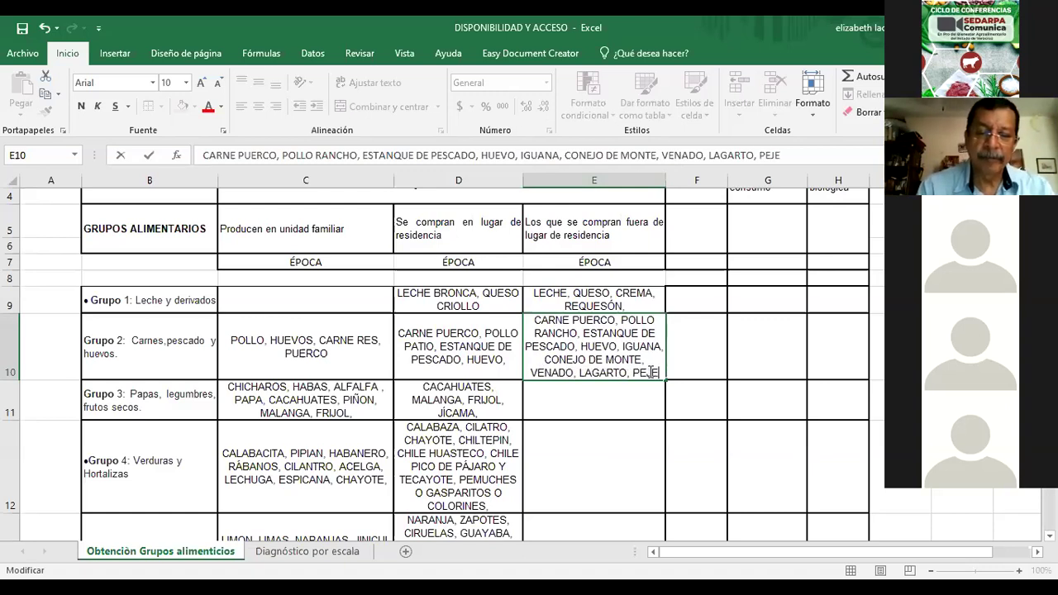
text(L)
key(BackSpace)
key(BackSpace)
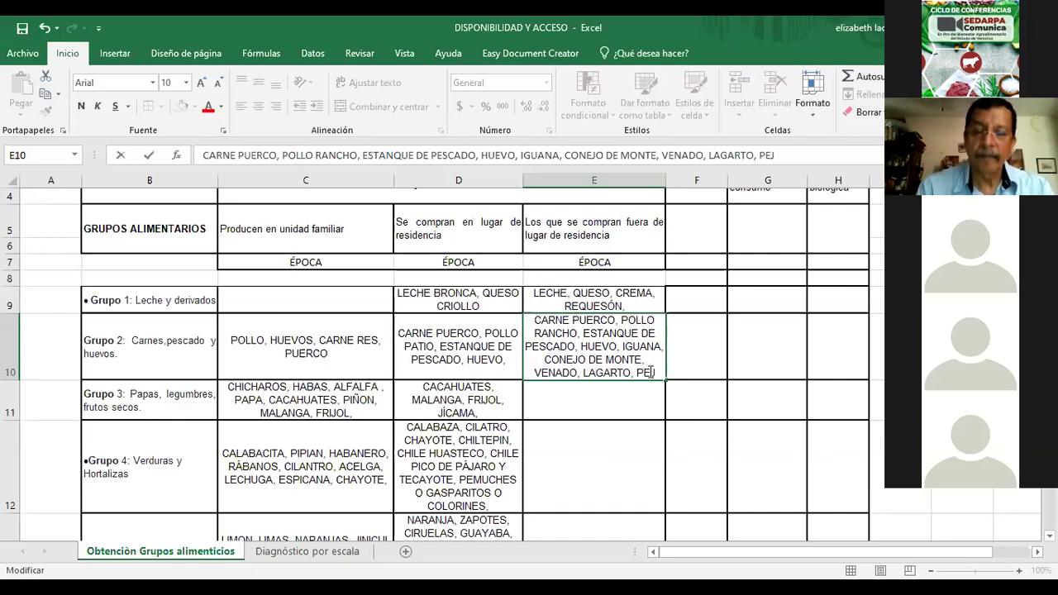
text(ELAR)
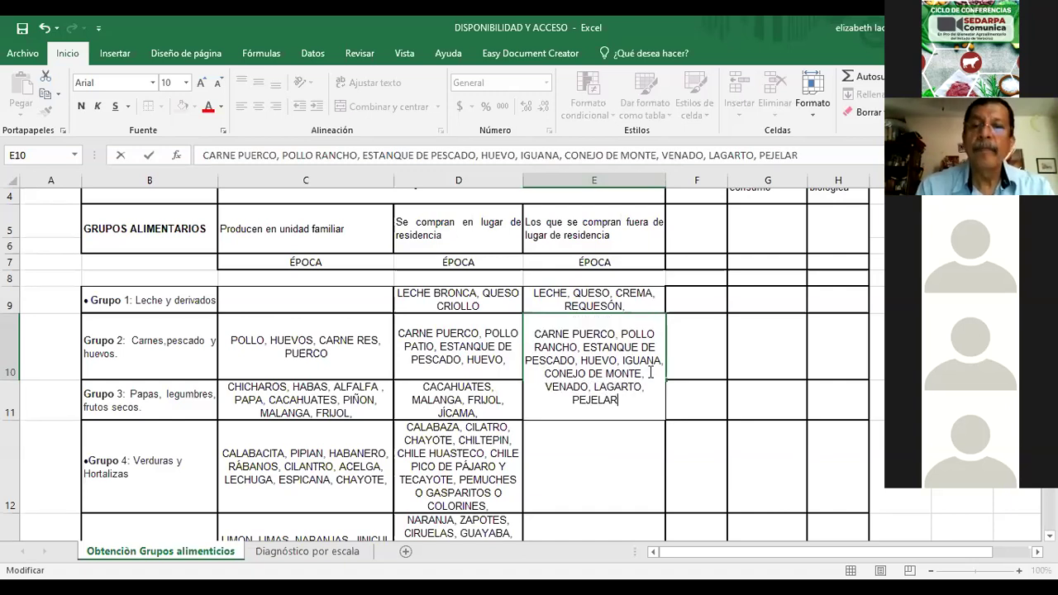
text(TO,)
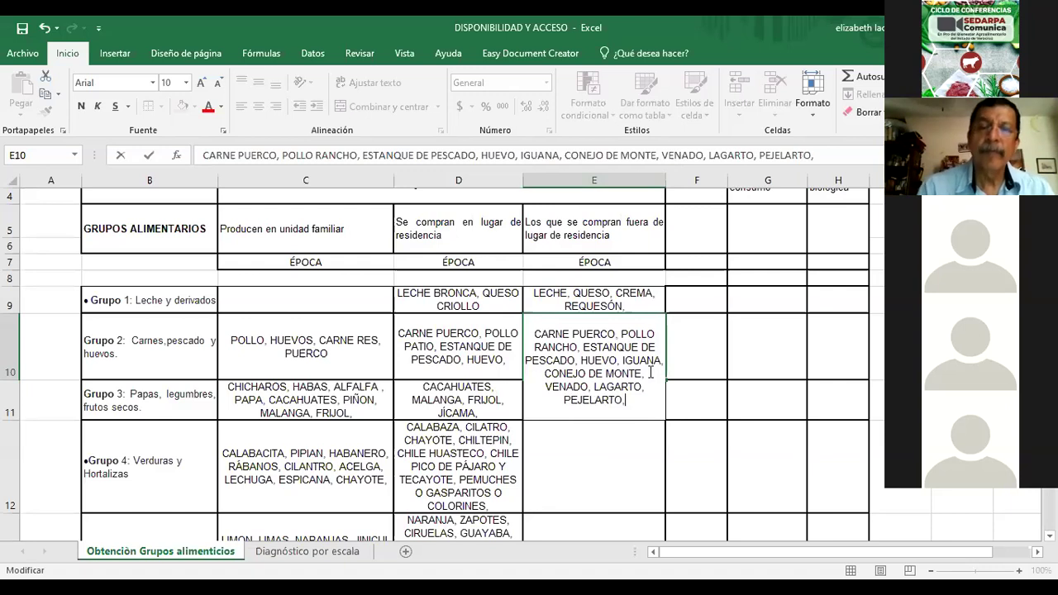
- Commit E10 with row 10 fitted to its list, and start the Grupo 3 list in E11 with "YUCA, CAMOTE, MALANGA, PEPINO"
click(11, 349)
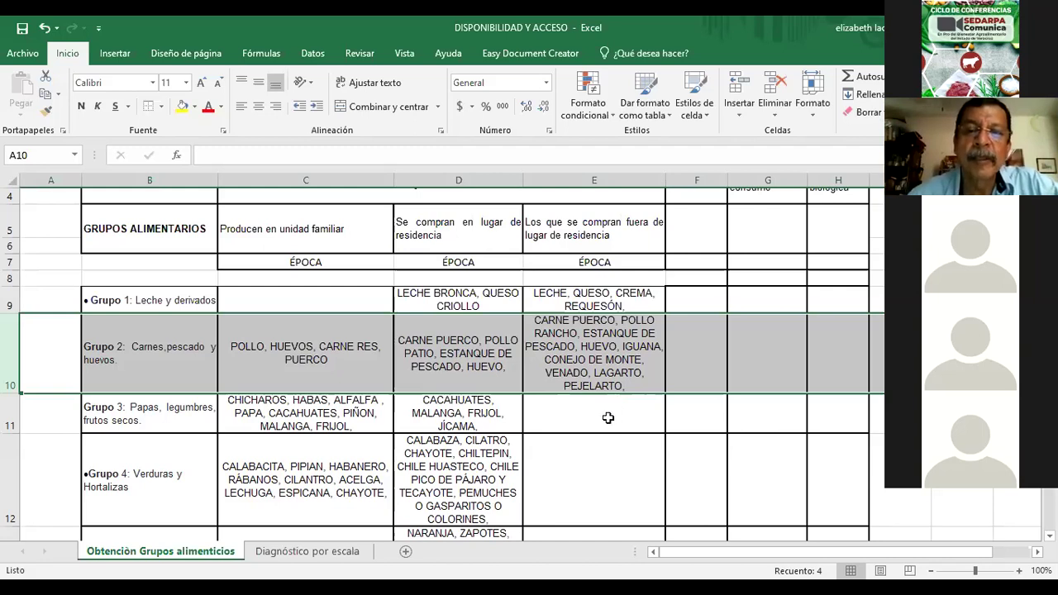
click(611, 414)
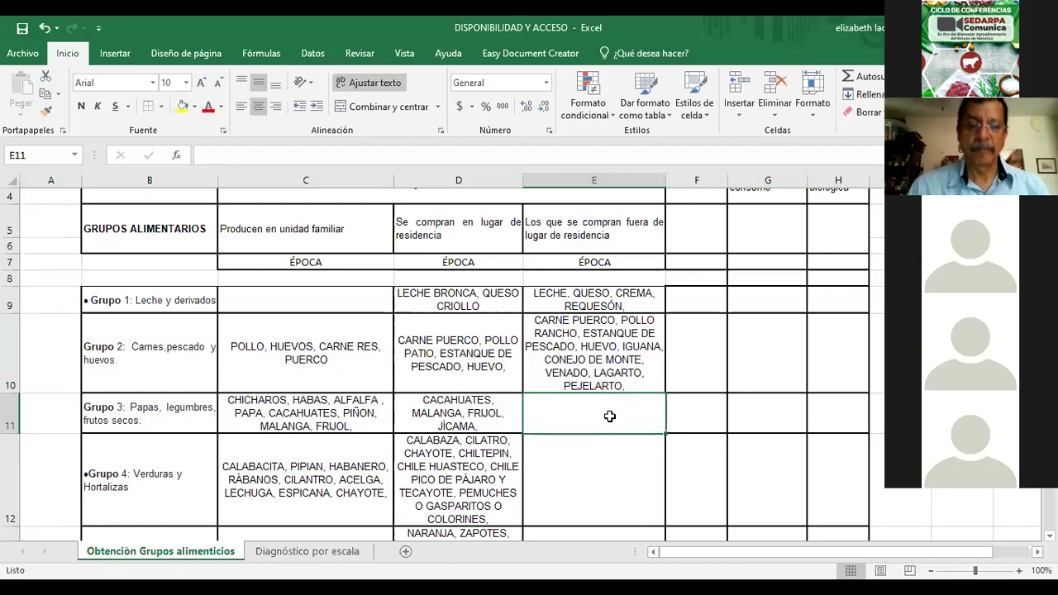
text(YUC)
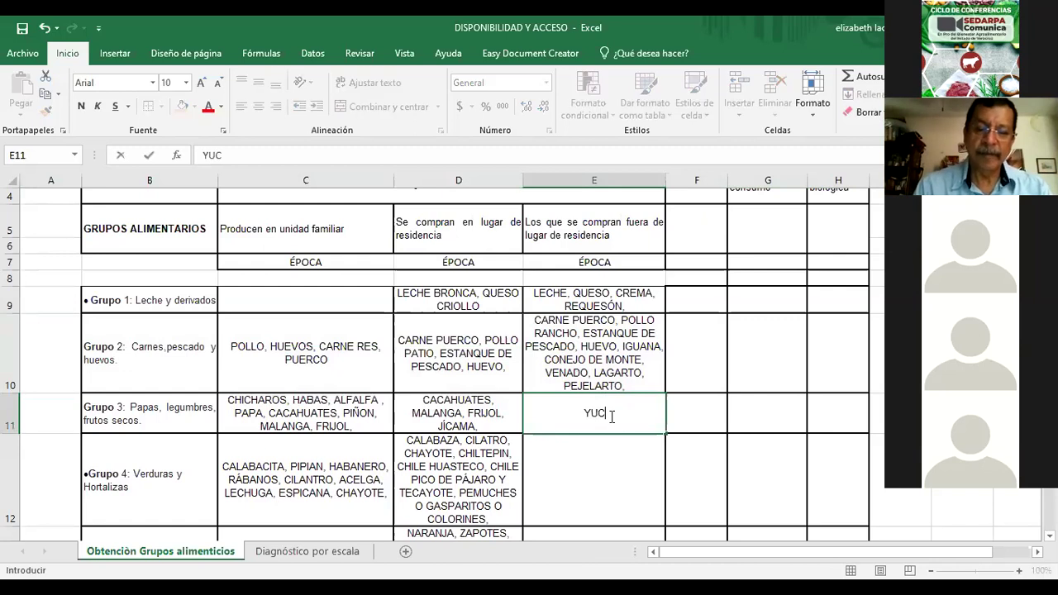
text(A, CAMOTE,)
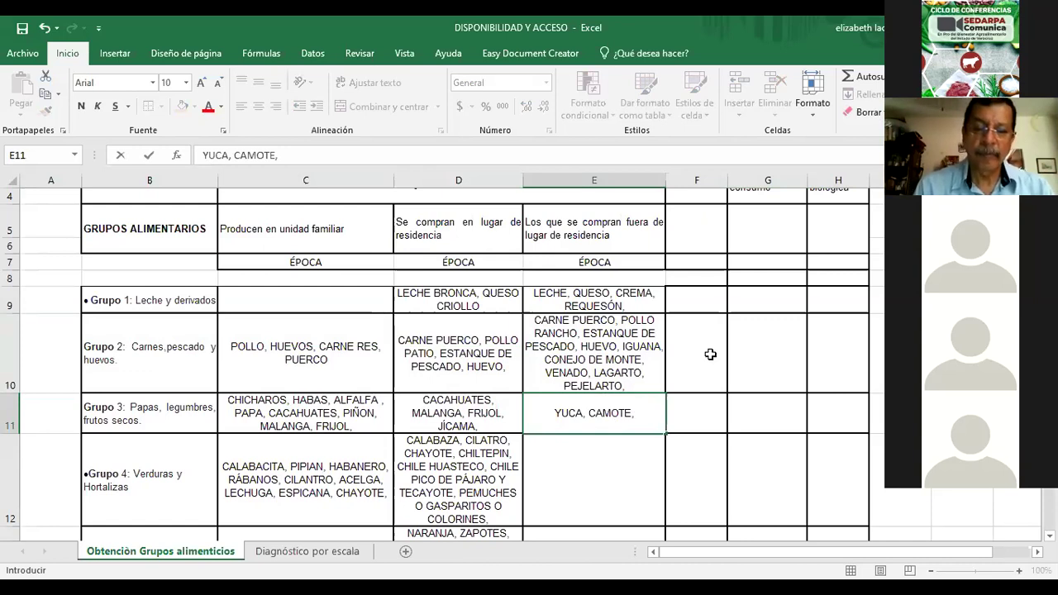
text(MALANGA,)
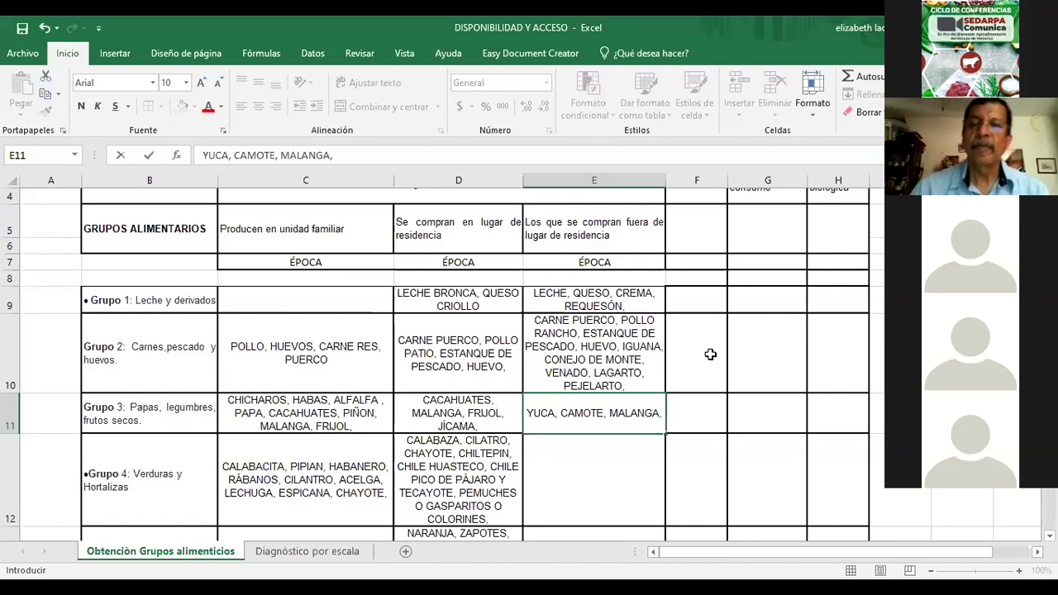
text(PEPINO)
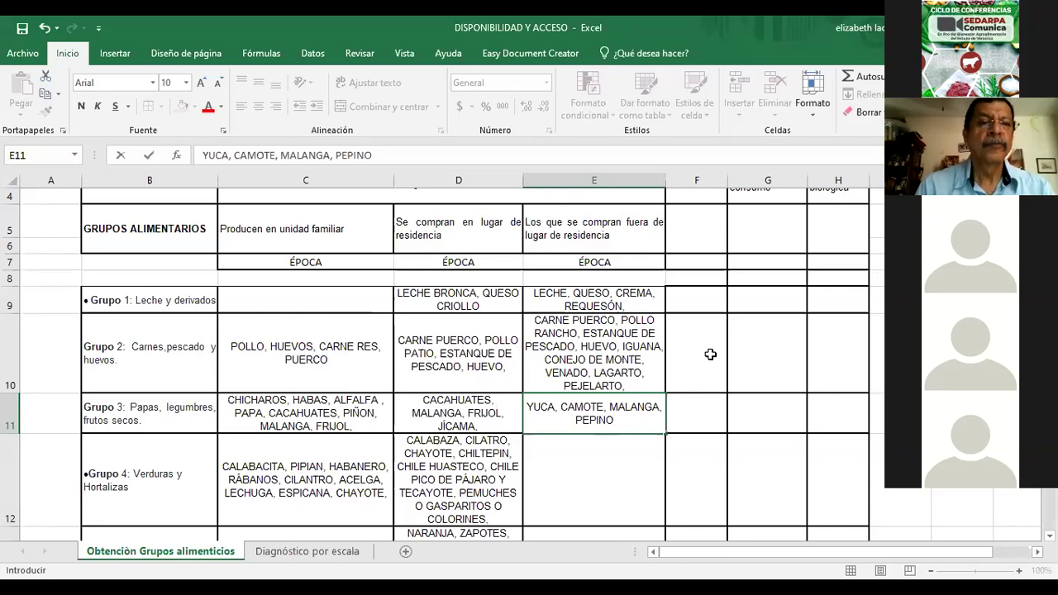
- Append ", CHILE HABANERO, PLATANO MACHO," to the Grupo 3 list in E11
text(, CH)
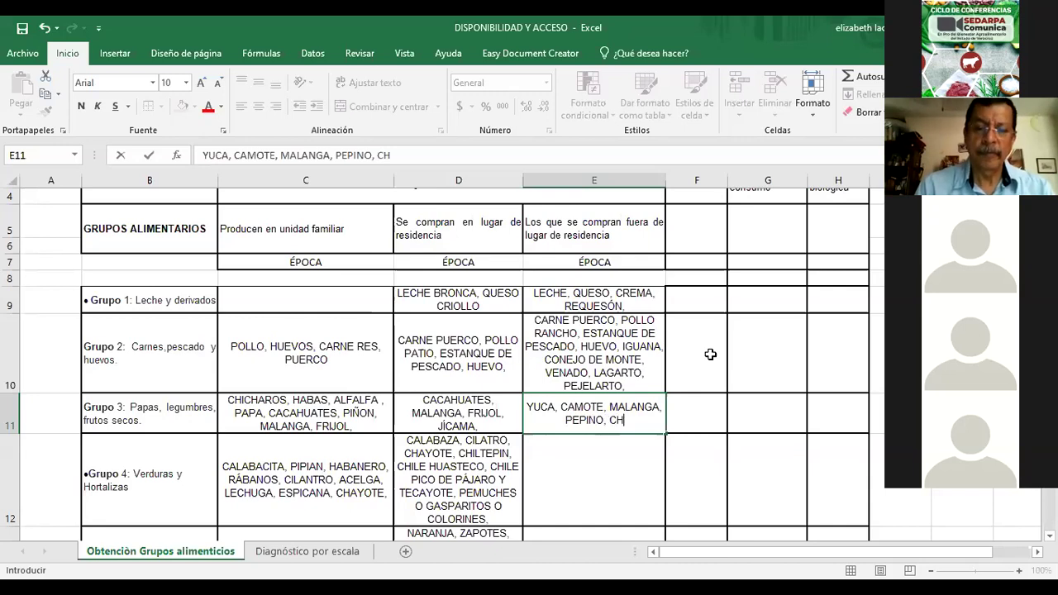
text(ILE HABA)
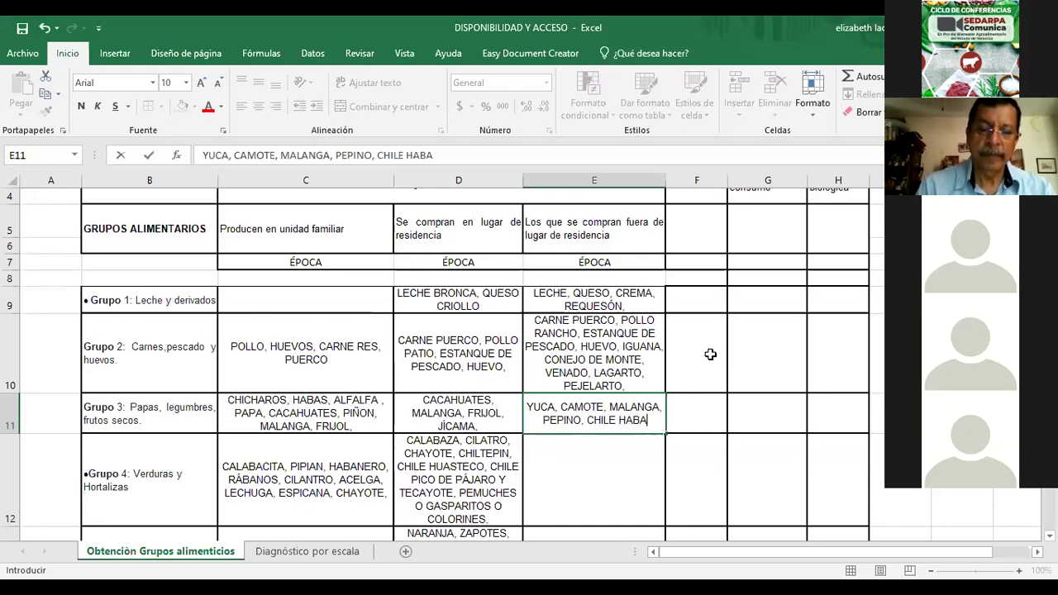
text(NERO,)
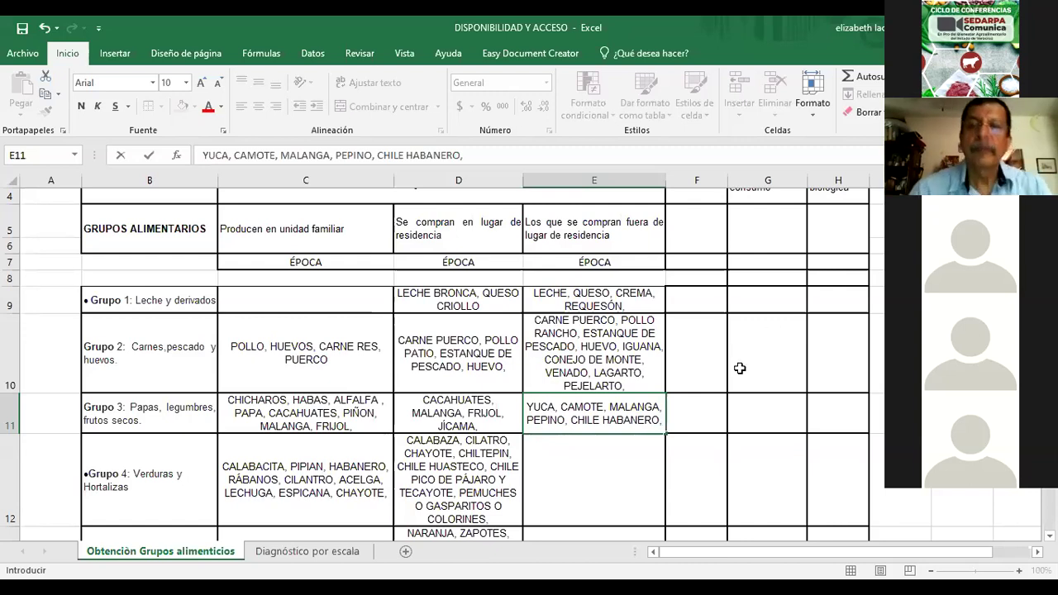
text( PL)
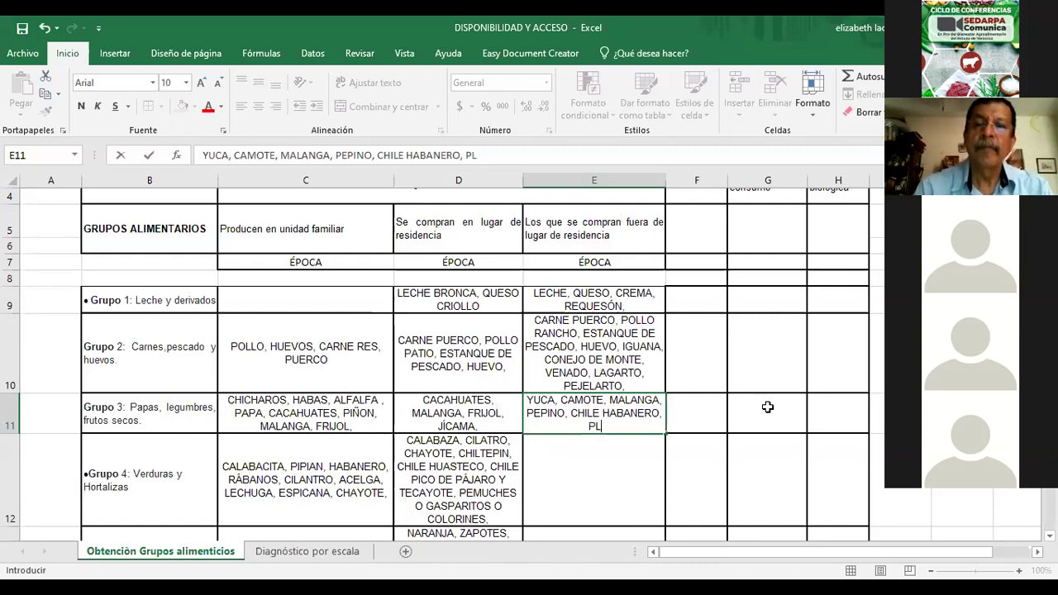
text(ATANO MACHO)
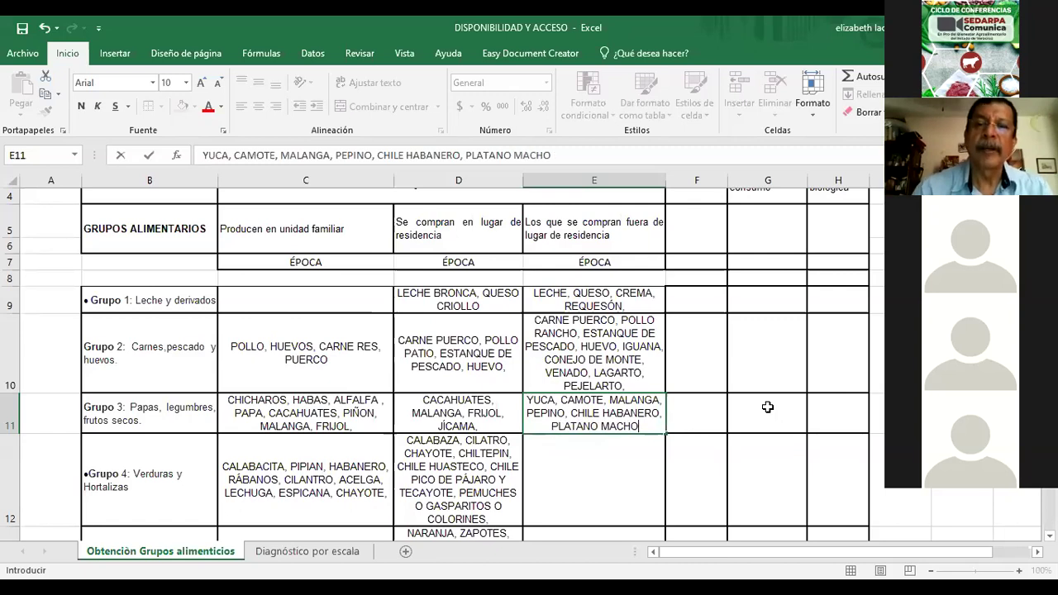
text(,)
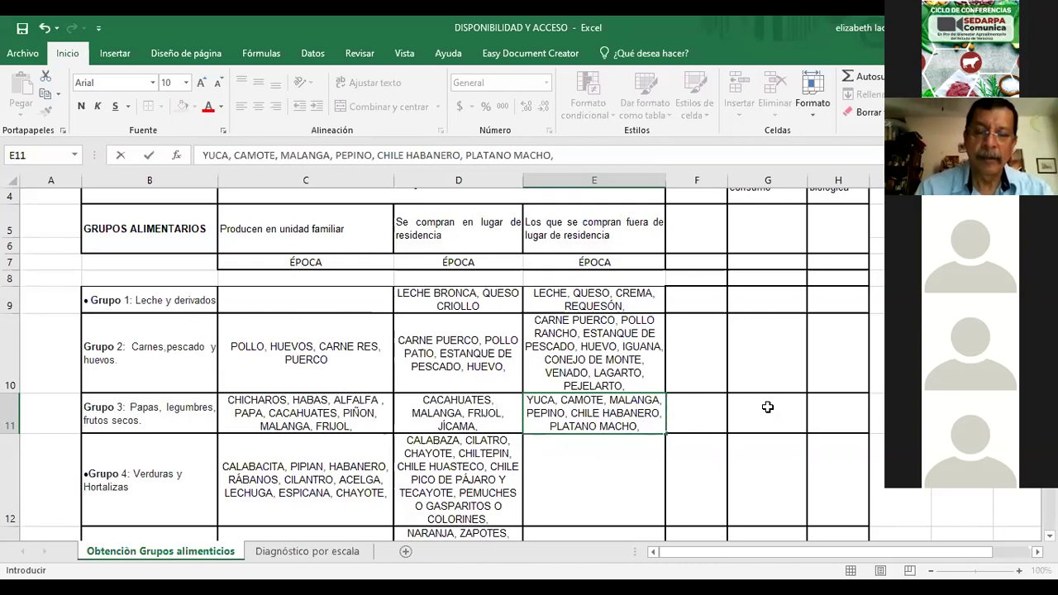
- Append "CEBOLLÍN O XONACATE, CALABAZA," to the end of the Grupo 3 list in E11
text(CEBOLLIN)
key(BackSpace)
key(BackSpace)
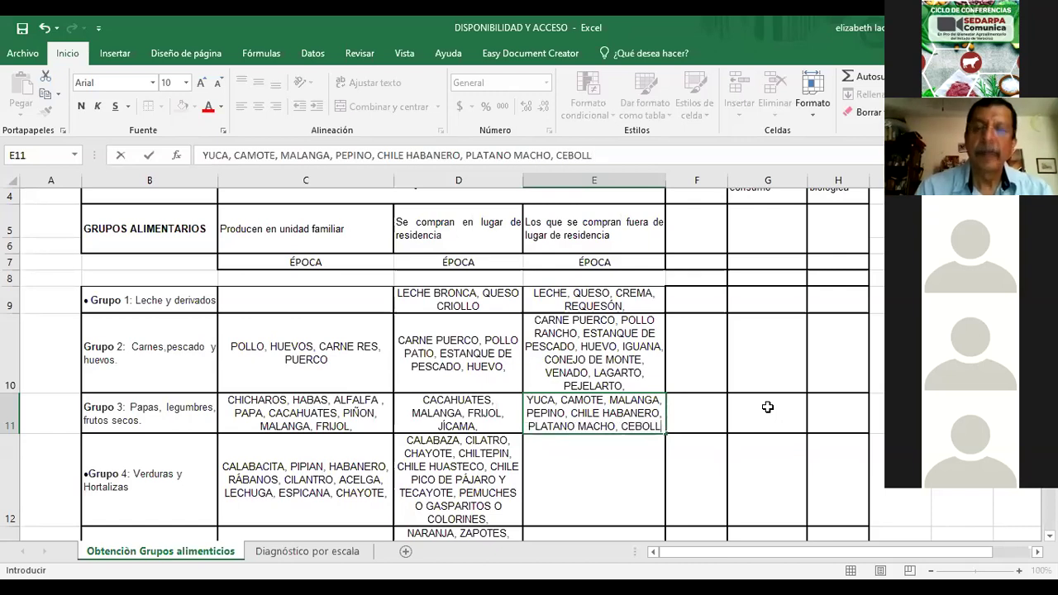
text(ÍN)
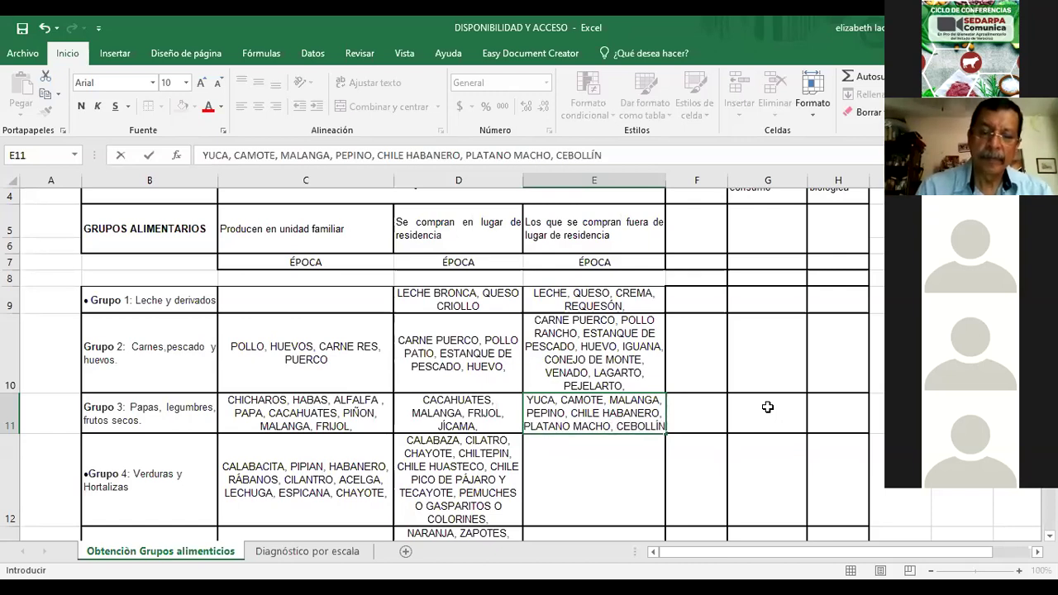
text(,)
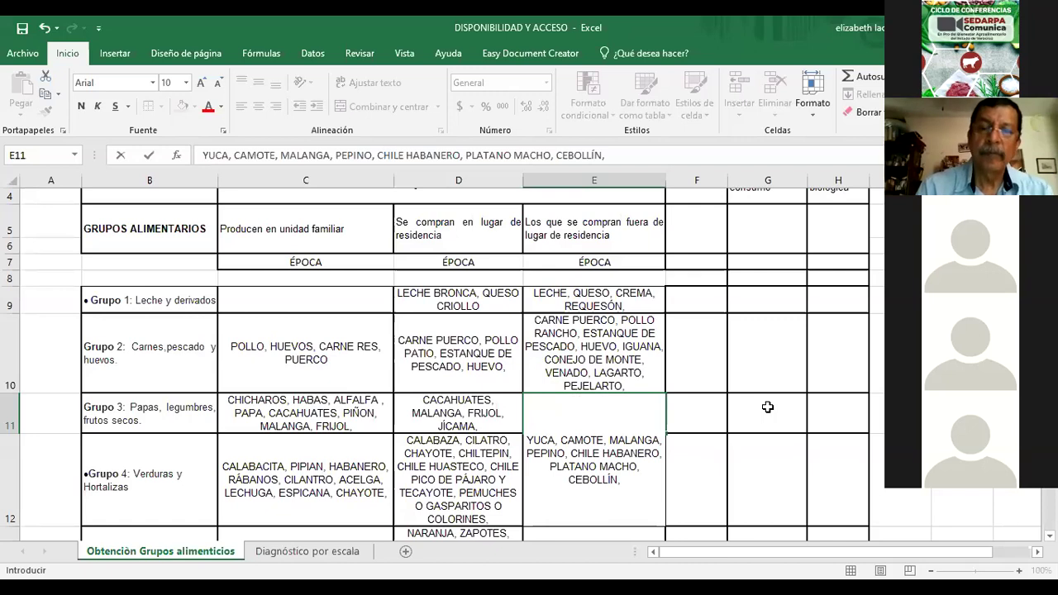
key(BackSpace)
text(O )
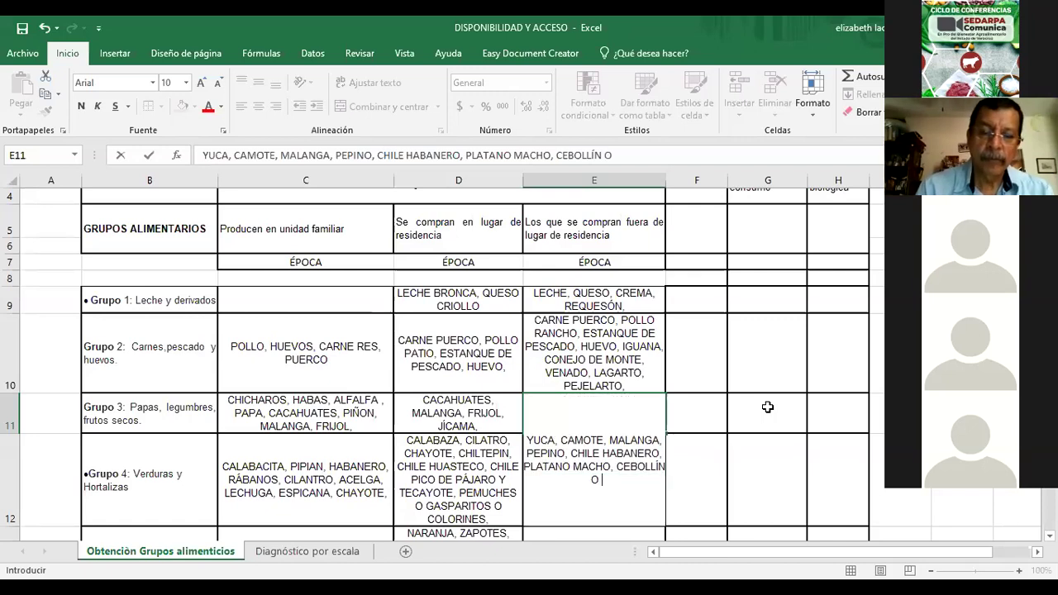
text(XONACTA)
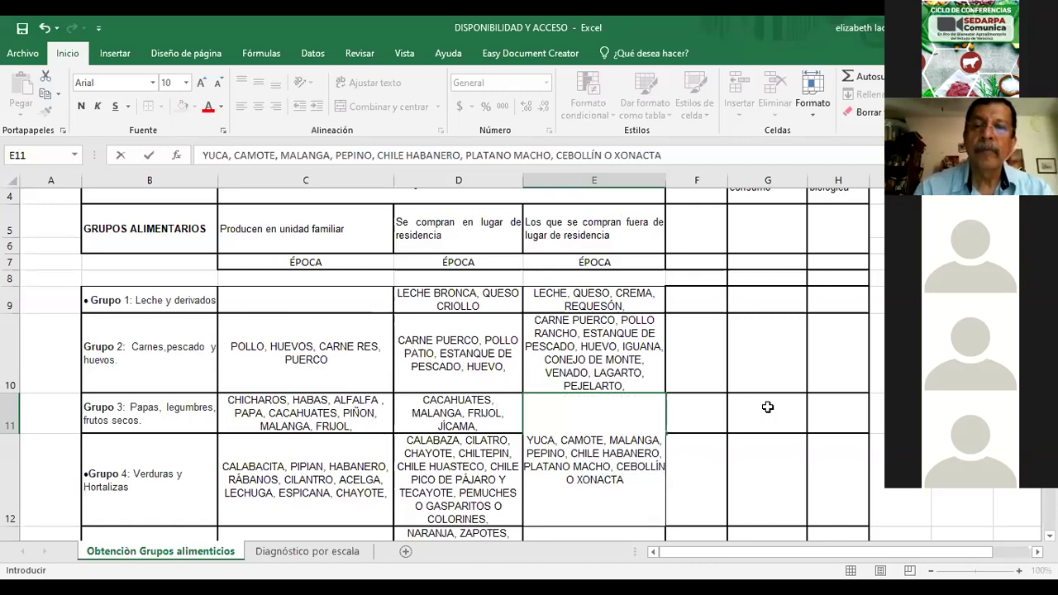
key(BackSpace)
key(BackSpace)
text(ATE, CALAB)
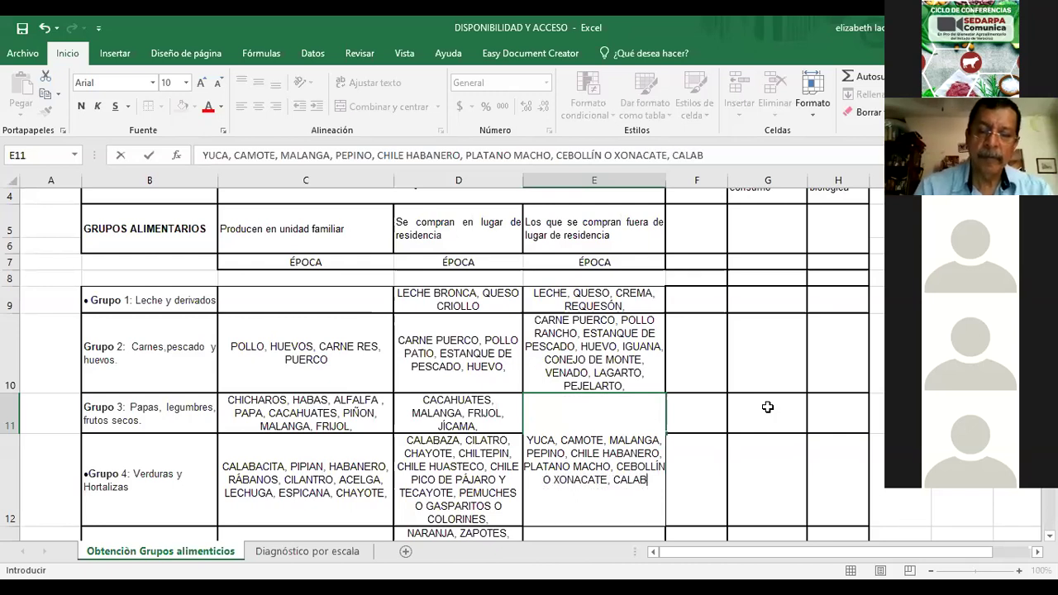
text(AZA,)
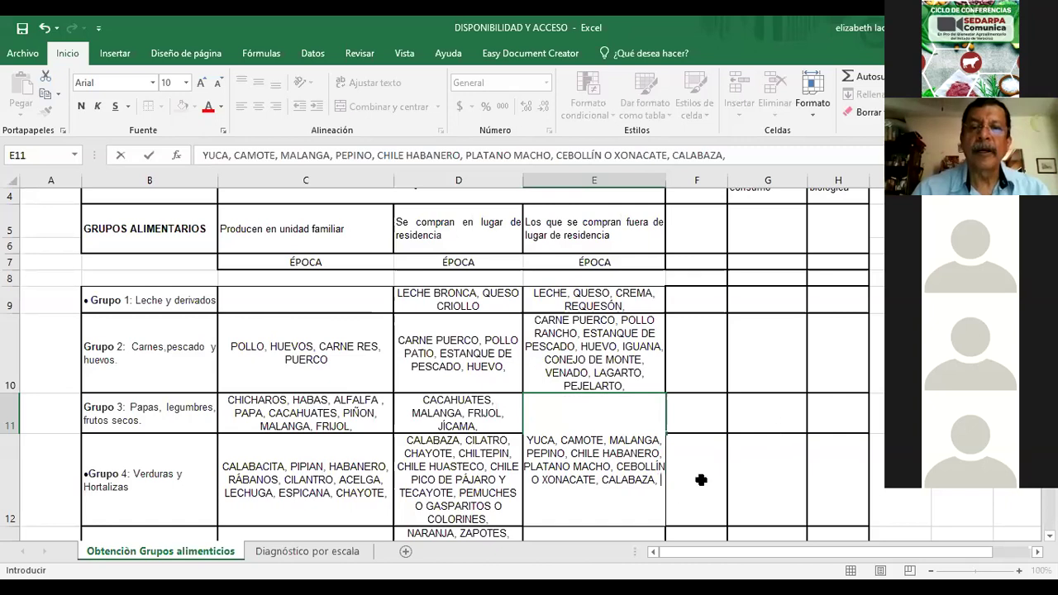
- Commit the E11 entry and enter "CALABAZA, PAPAYA, NANCHE," for Grupo 6 in E14
scroll(591, 517, down, 4)
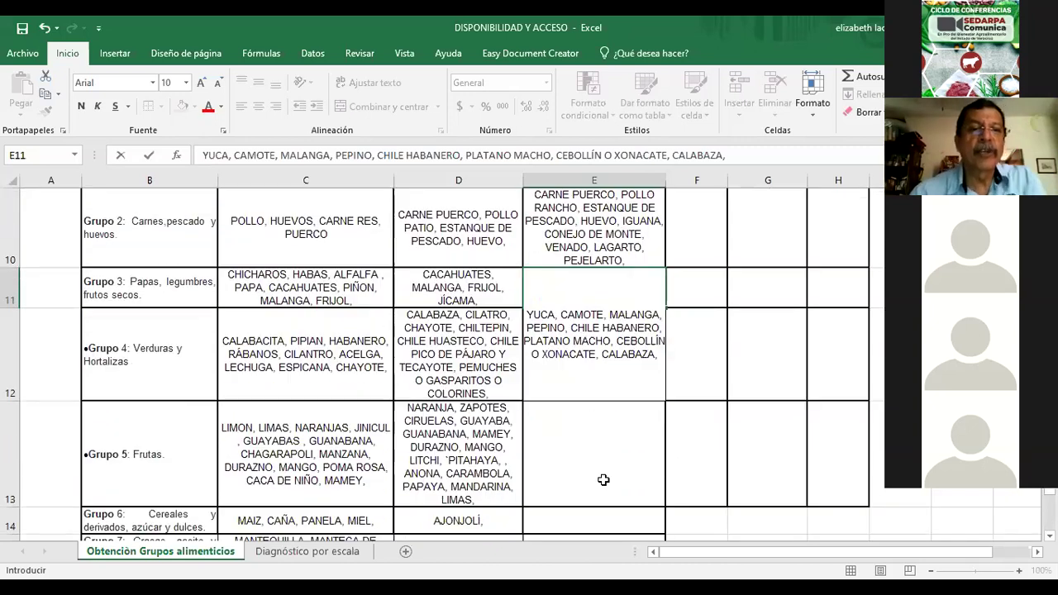
scroll(591, 430, up, 2)
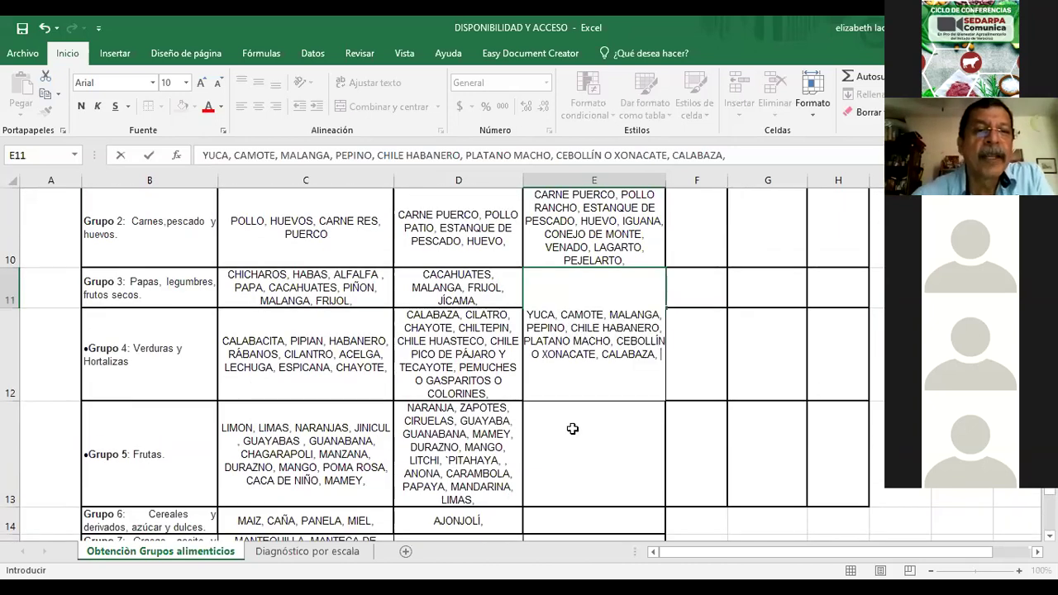
scroll(243, 364, down, 1)
click(184, 309)
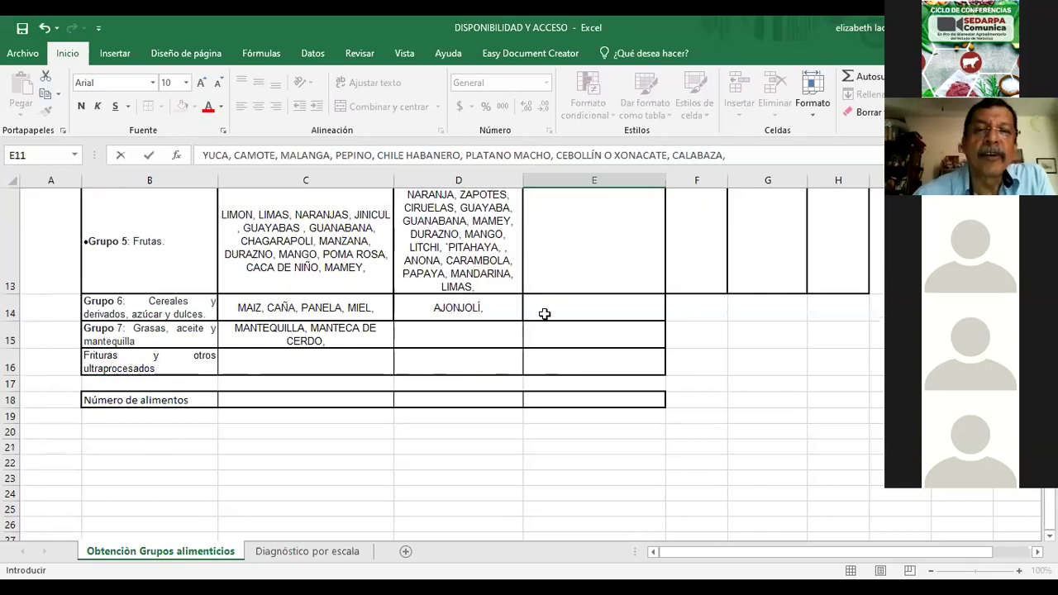
click(611, 308)
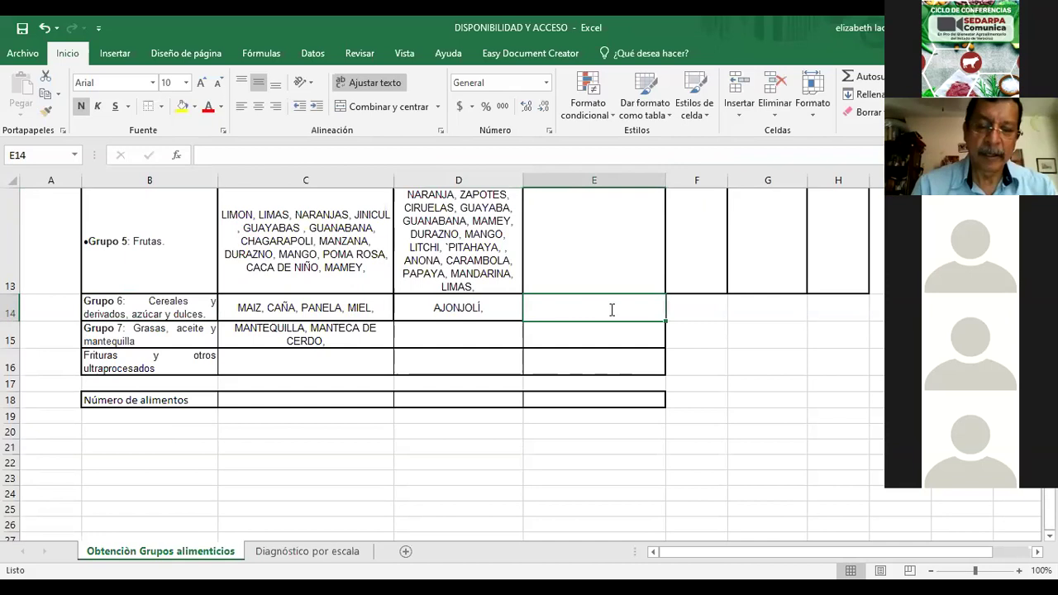
text(CALABAZA)
key(BackSpace)
key(BackSpace)
text(ZA,)
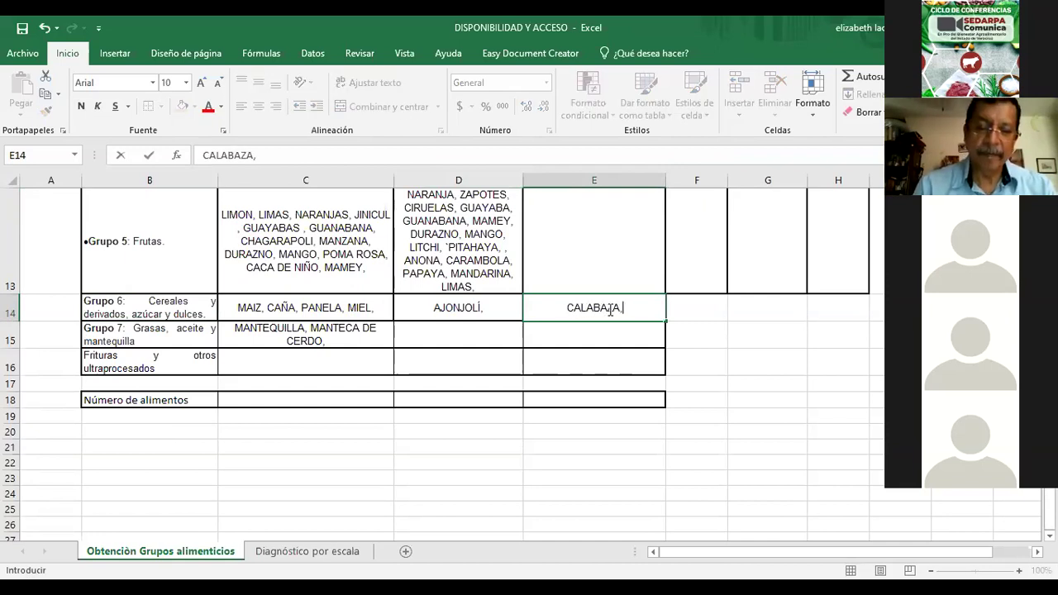
text( PAPAY)
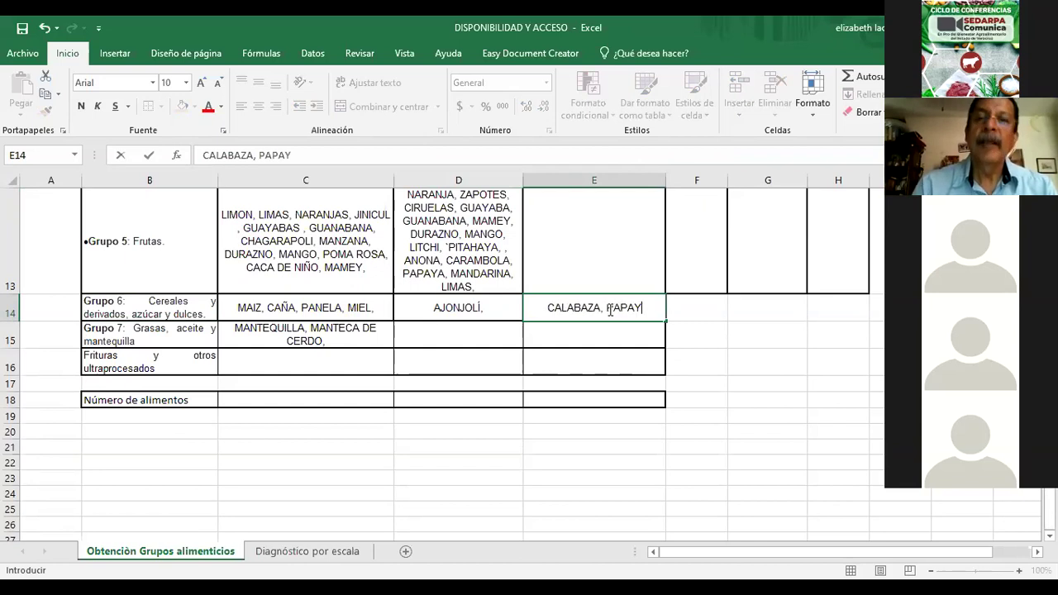
text(A, NANCHE,)
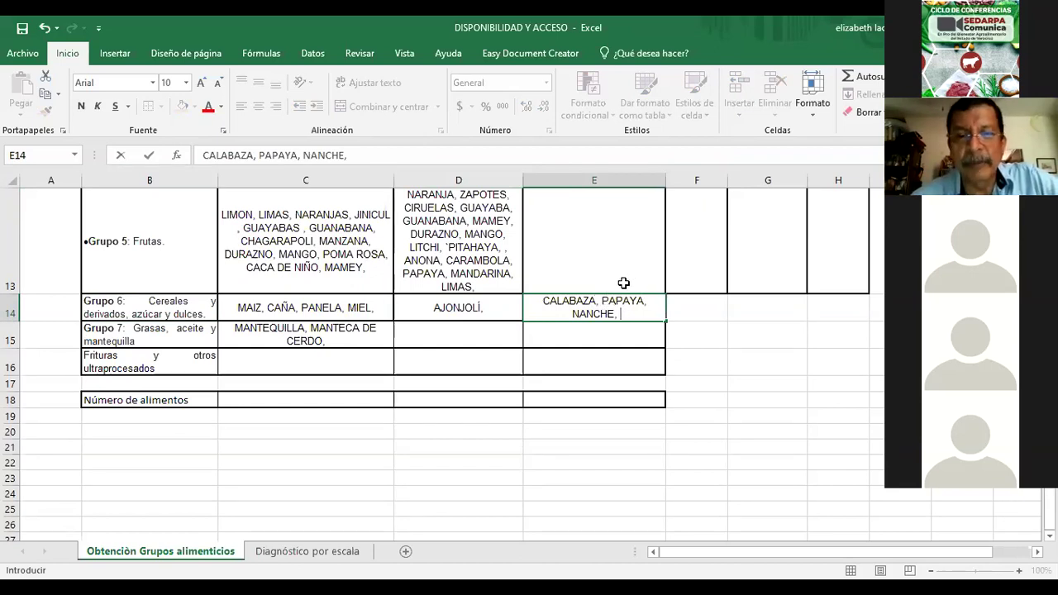
- Append "COCO, DULCE DE LECHE," to the Grupo 6 list in E14 and fit the height of row 14 to it
scroll(624, 283, up, 1)
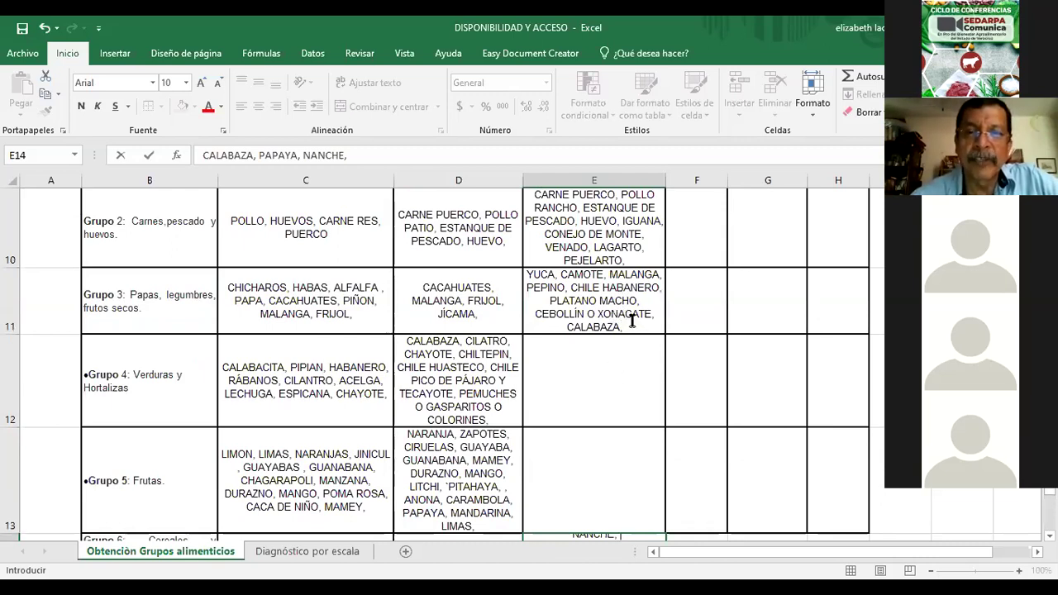
scroll(633, 321, down, 1)
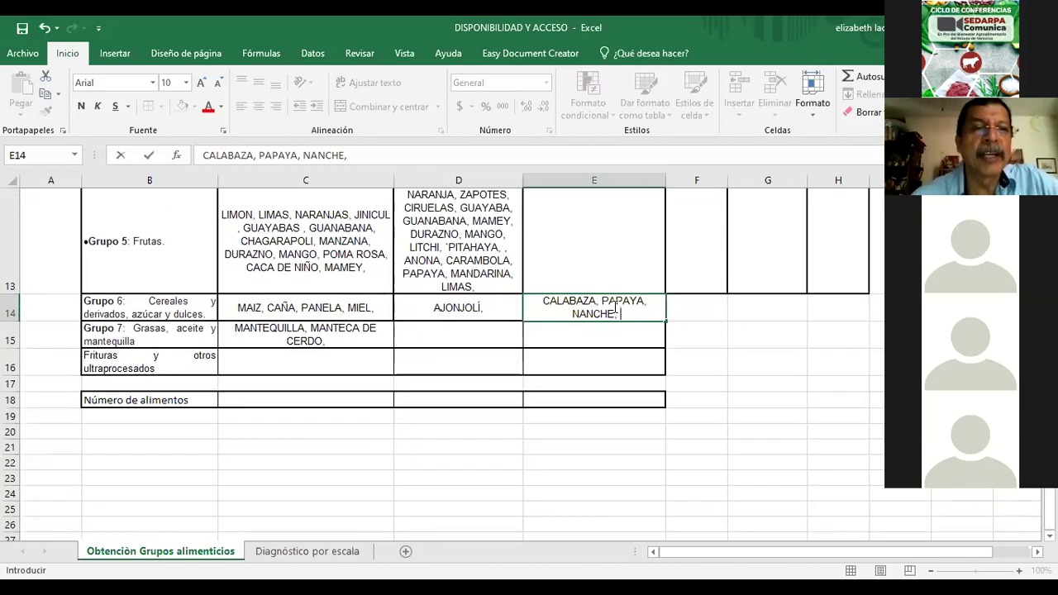
scroll(614, 307, up, 1)
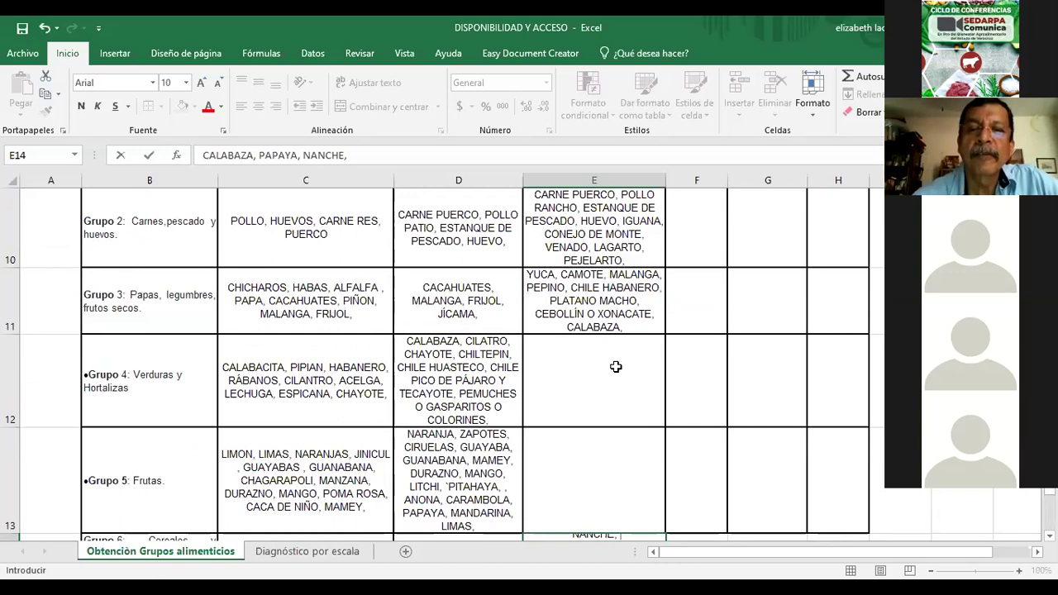
scroll(633, 319, down, 1)
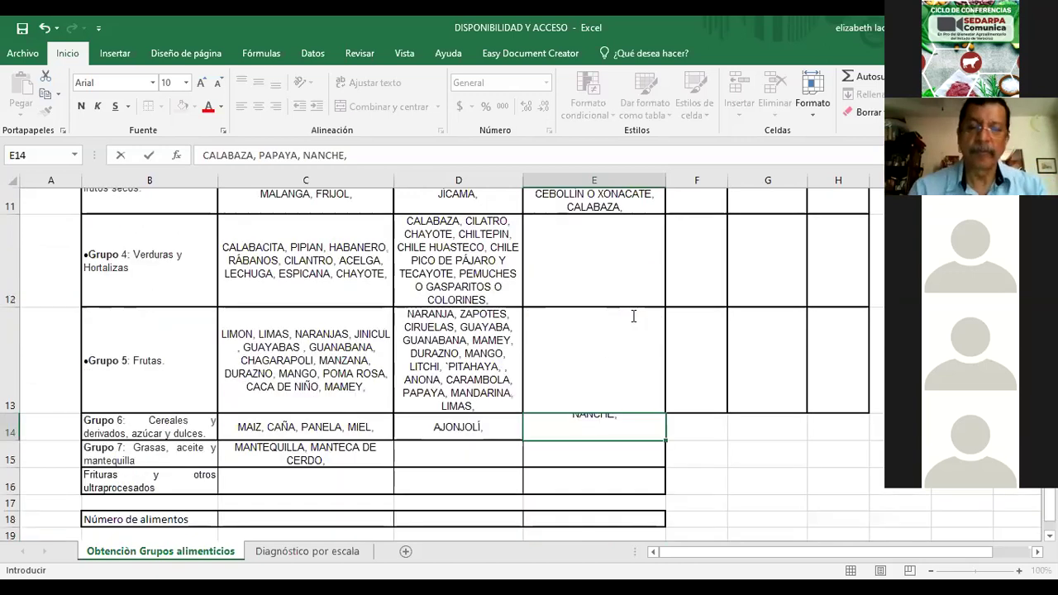
scroll(633, 317, down, 1)
text(COCO,)
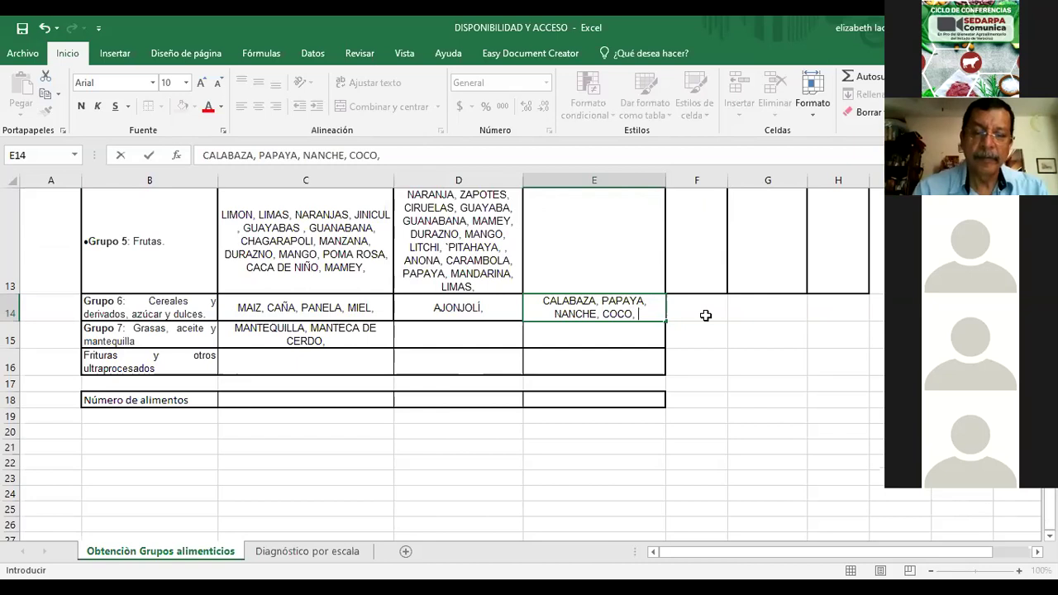
text(DULCE DE LECHE,)
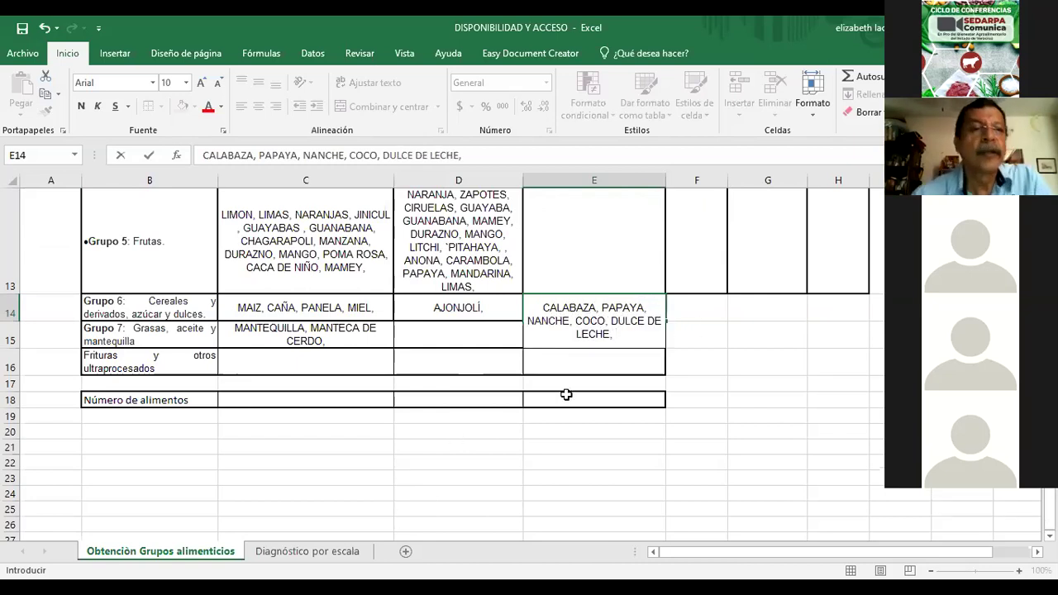
click(10, 310)
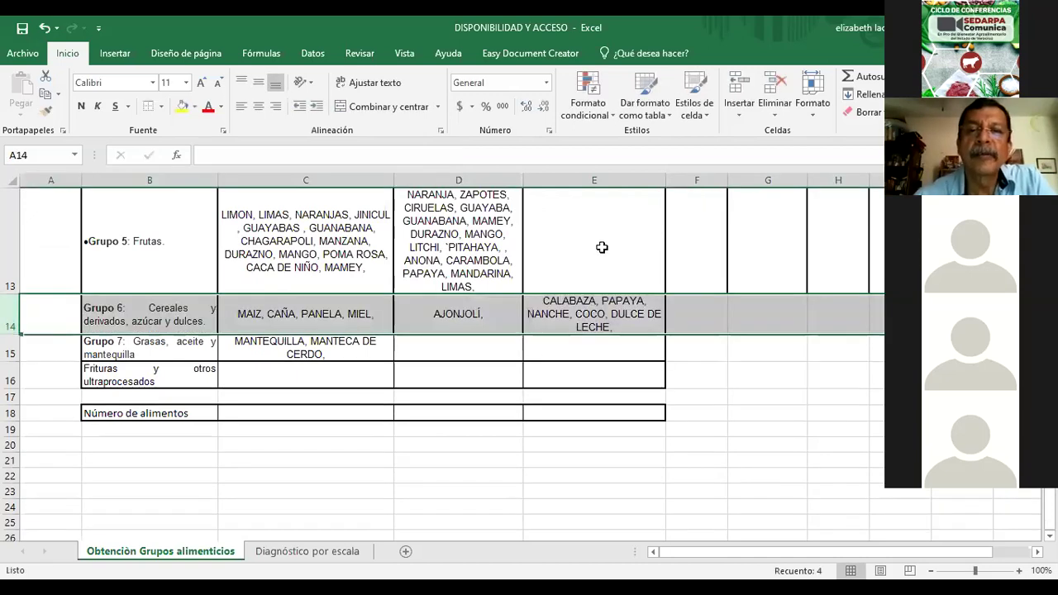
- Append "PANELA" to the end of the Grupo 6 list in E14
click(570, 281)
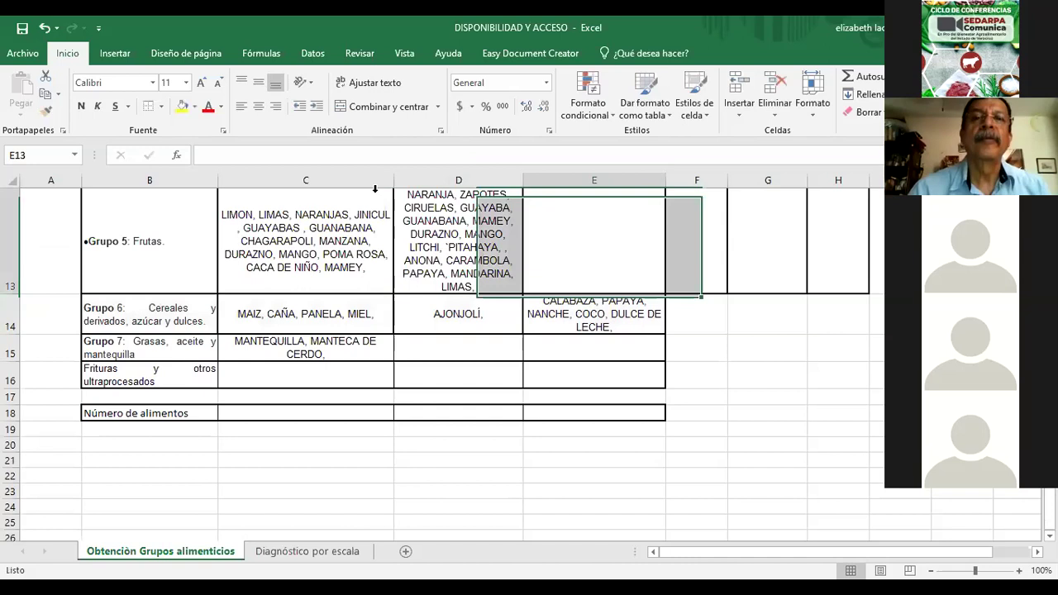
key(Down)
click(536, 153)
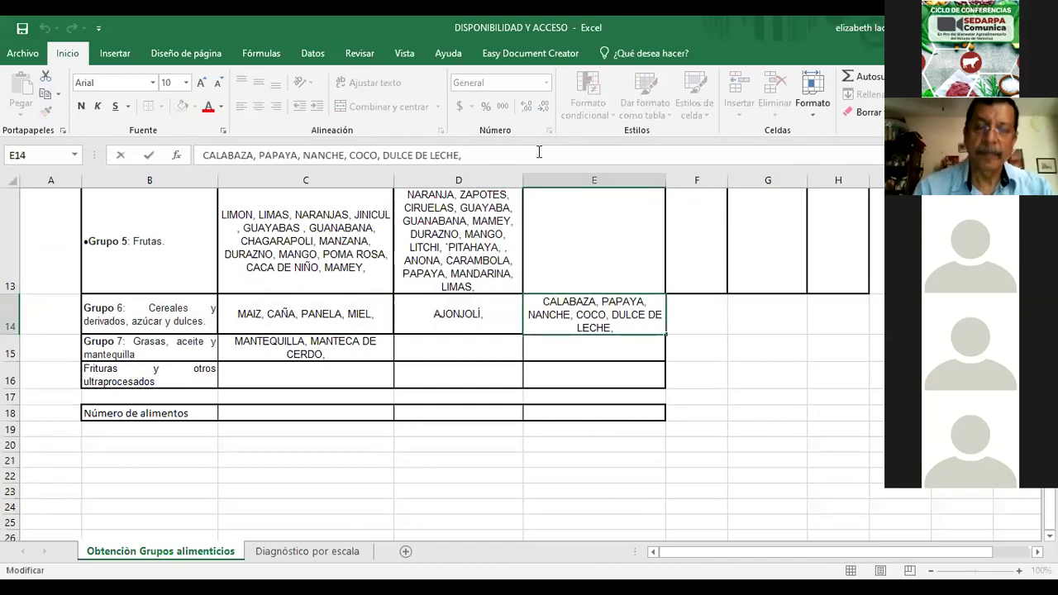
text(PANELA)
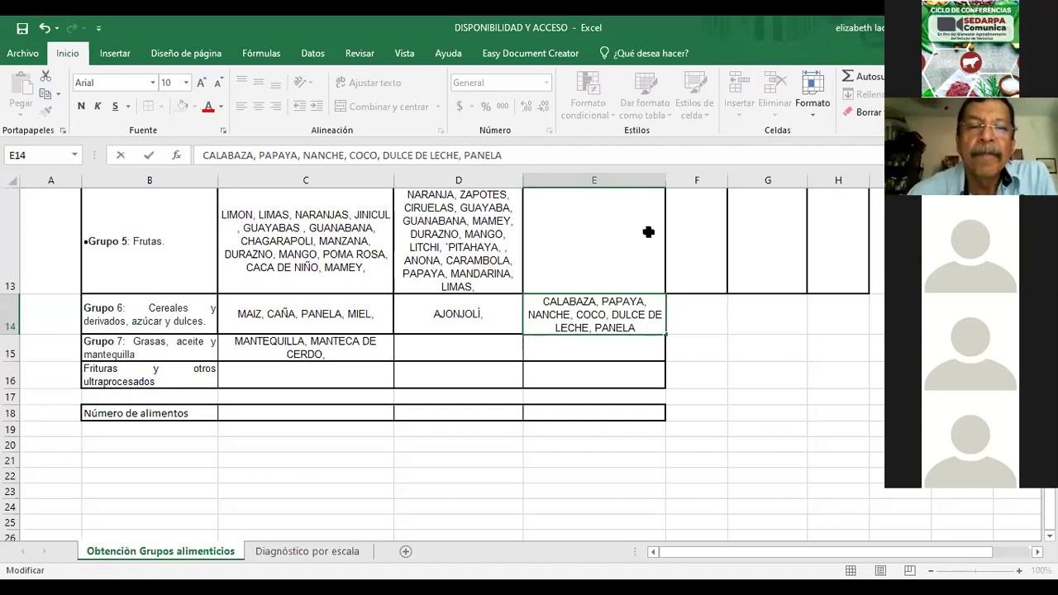
- Enter "MANTECA DE CERDO," for Grupo 7 in E15
click(637, 348)
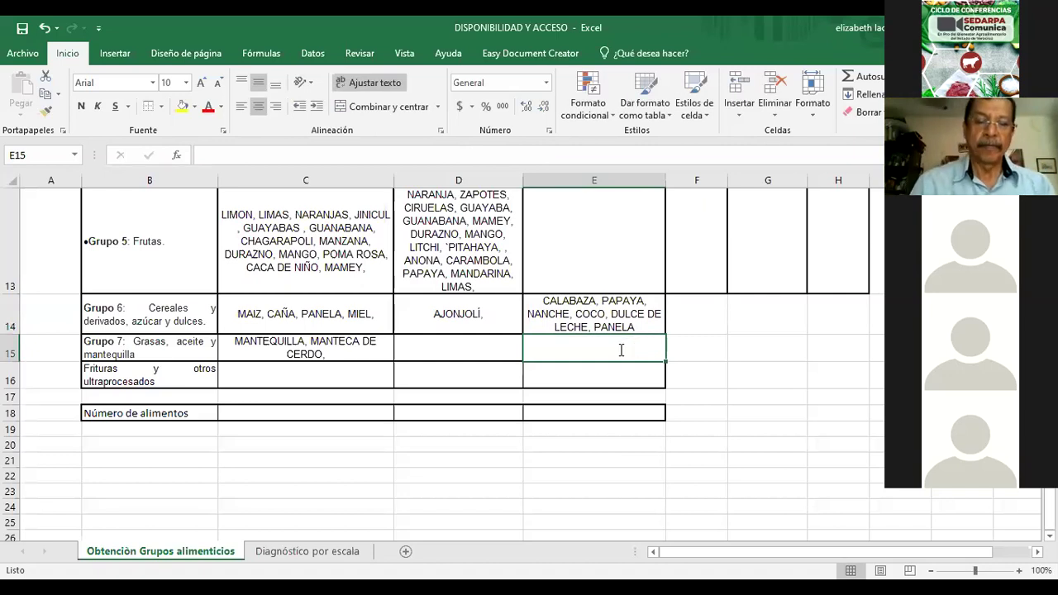
text(MANTECA)
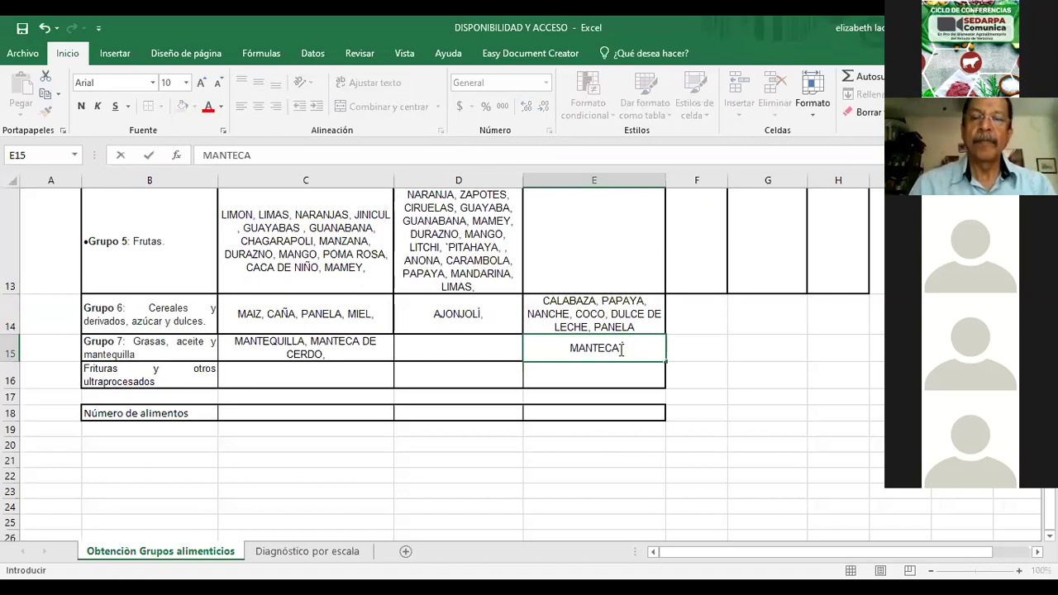
text( DE CERDO,)
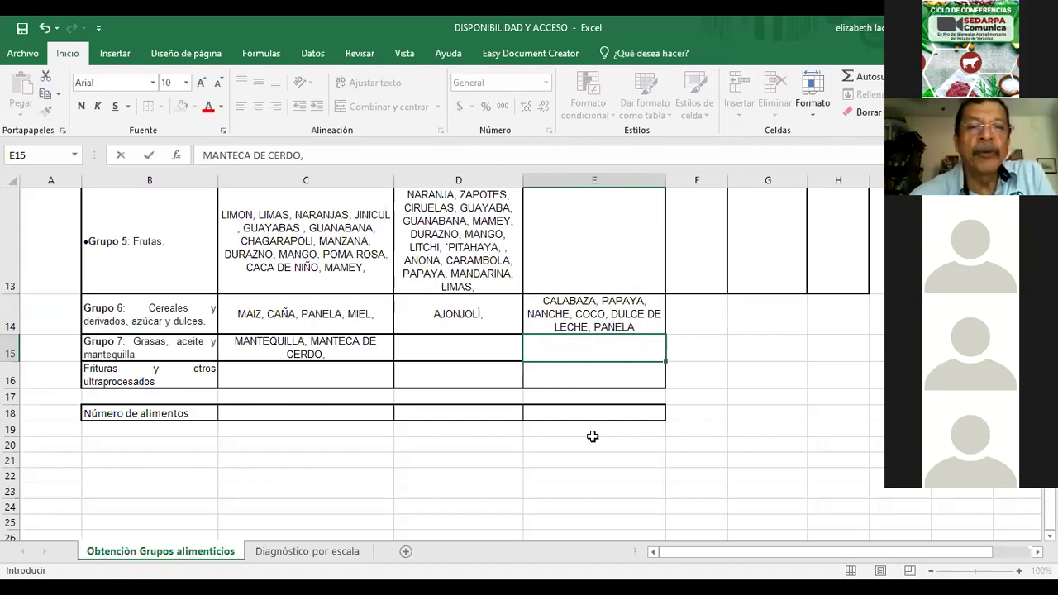
scroll(585, 389, up, 2)
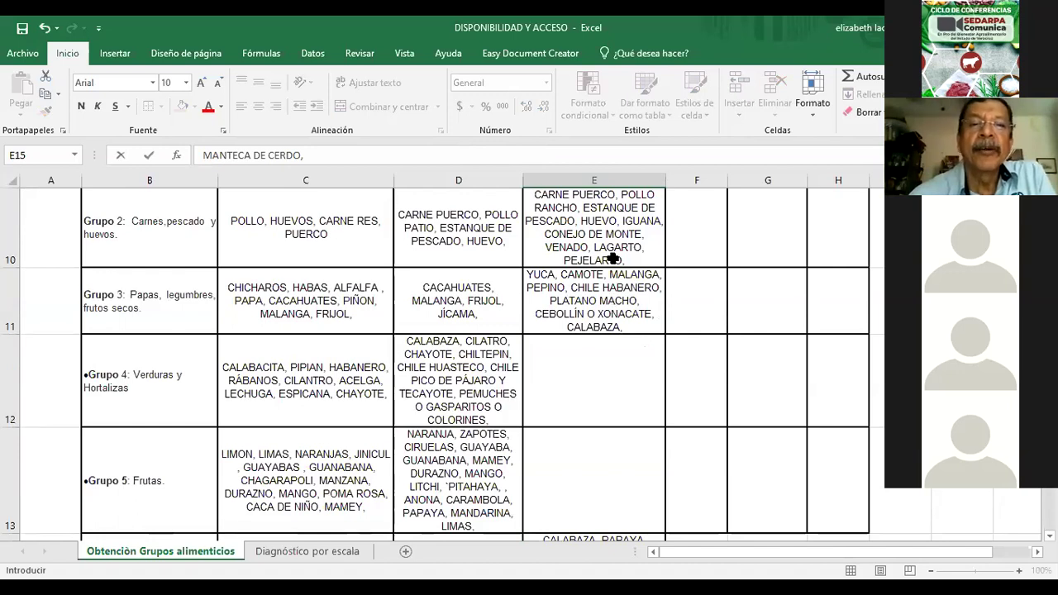
scroll(614, 260, down, 1)
scroll(593, 272, up, 3)
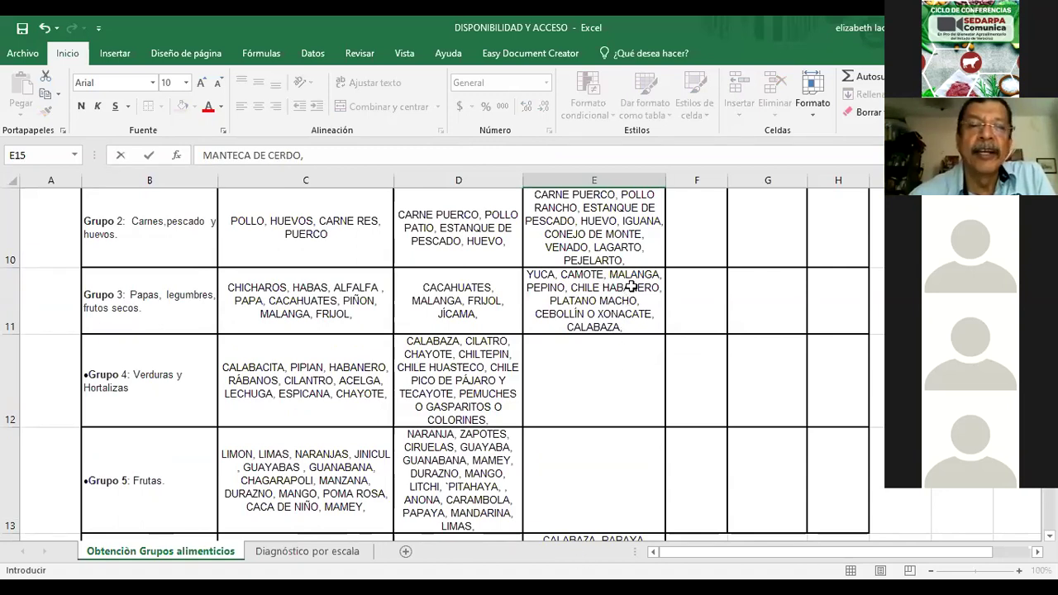
click(606, 371)
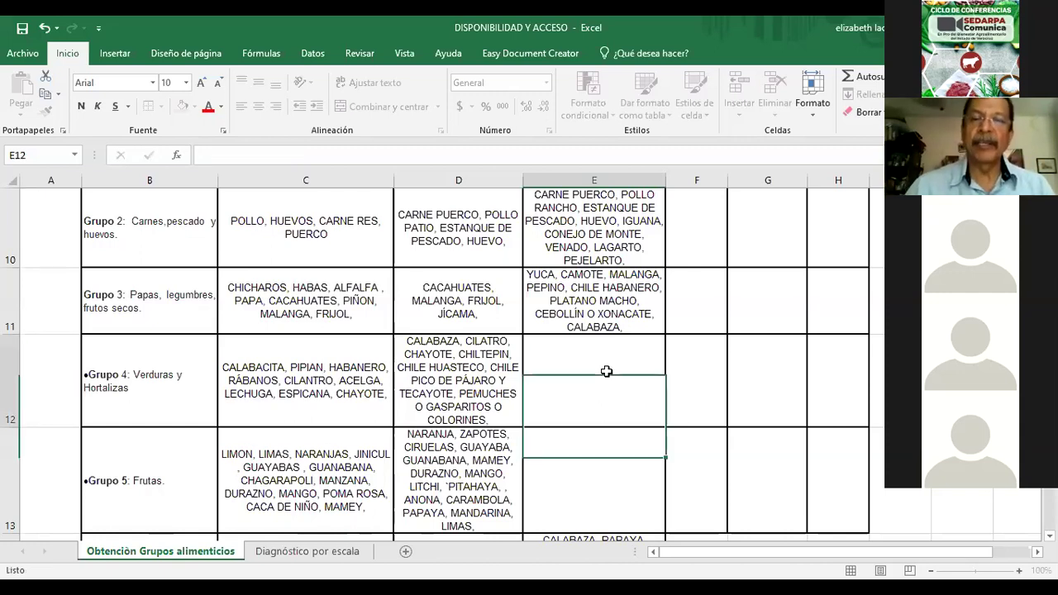
- Copy the Grupo 3 list in E11 to the Grupo 4 cell E12
click(594, 297)
right_click(598, 281)
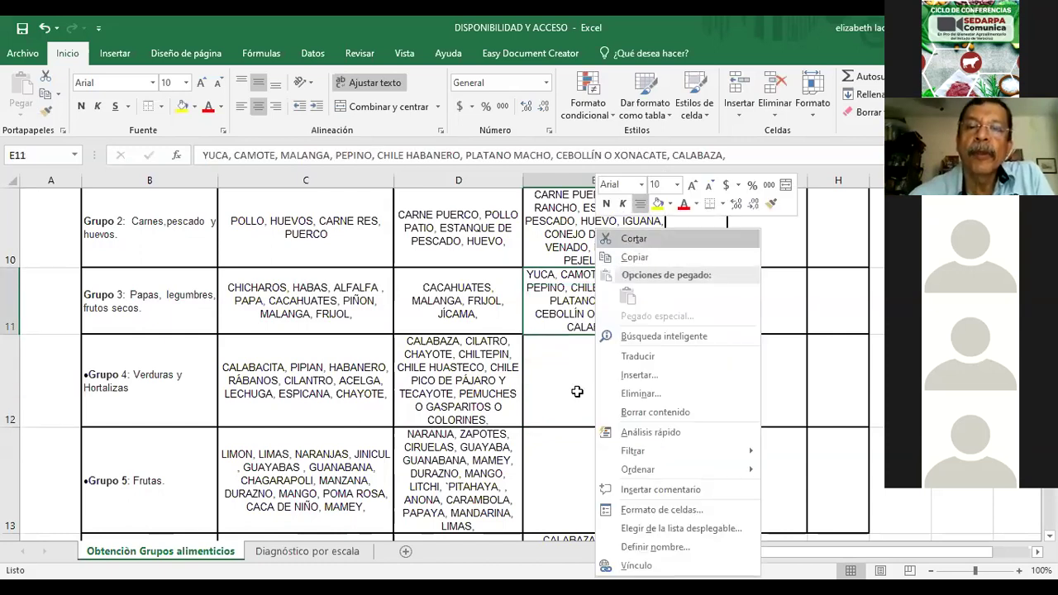
key(ctrl+c)
click(583, 341)
right_click(587, 368)
click(623, 102)
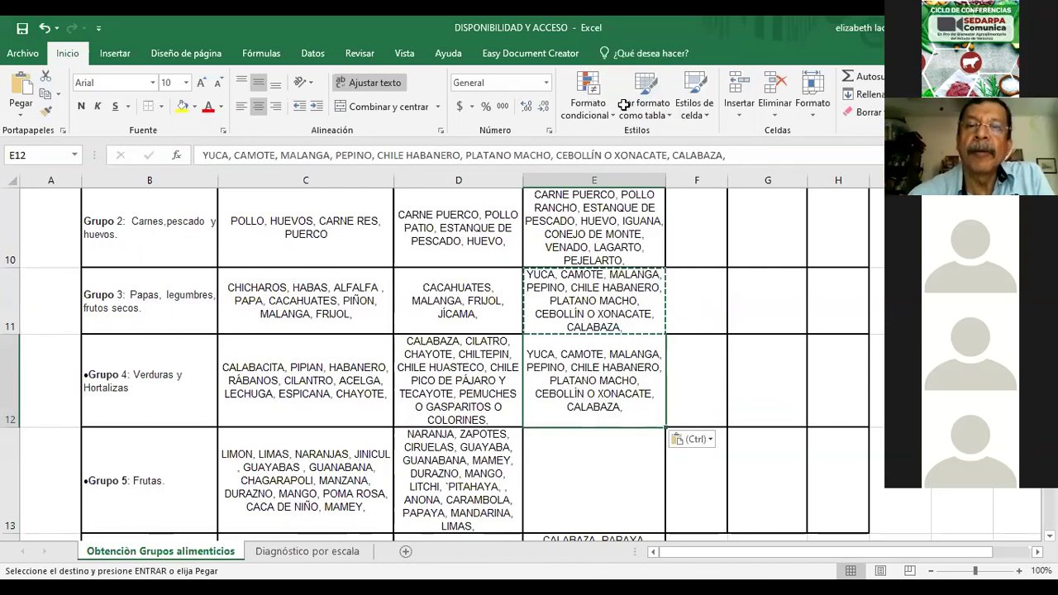
- Remove "PEPINO," from the Grupo 3 list in E11
click(579, 280)
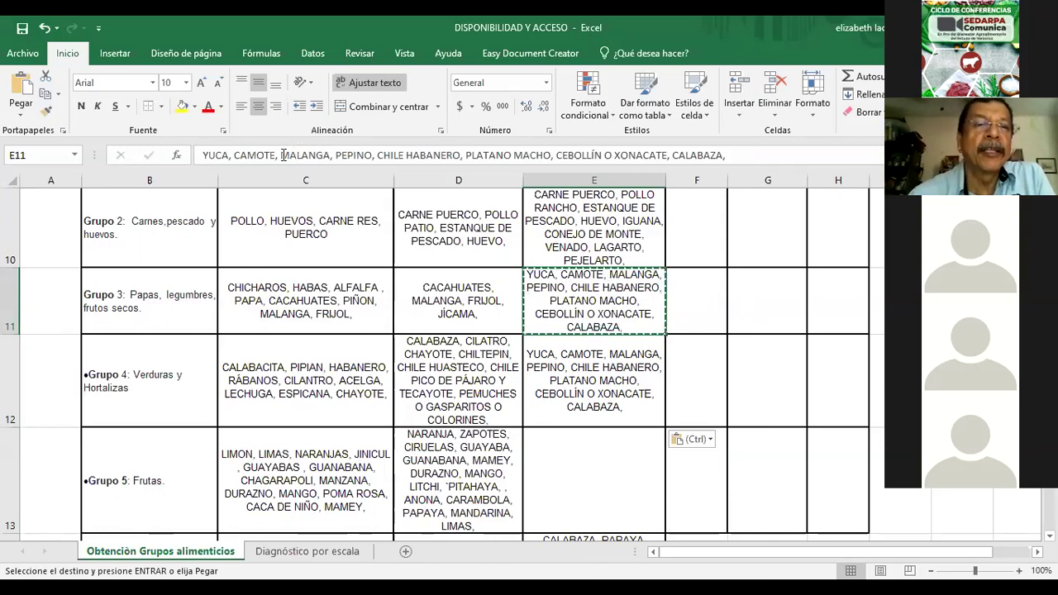
key(F2)
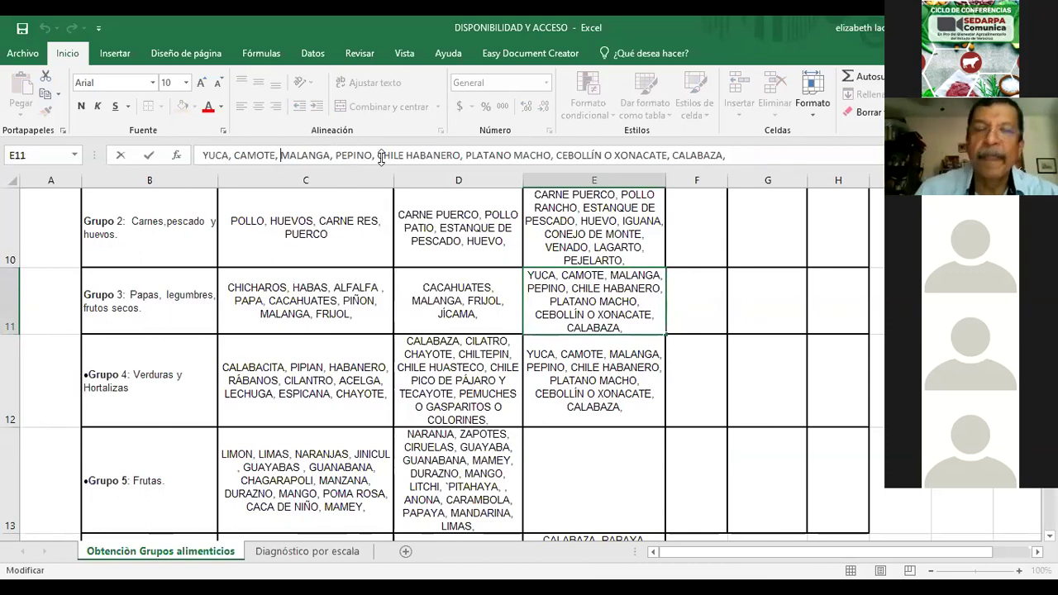
key(Delete)
key(Delete)
key(Delete)
key(Delete)
key(Delete)
key(Delete)
key(Delete)
key(Delete)
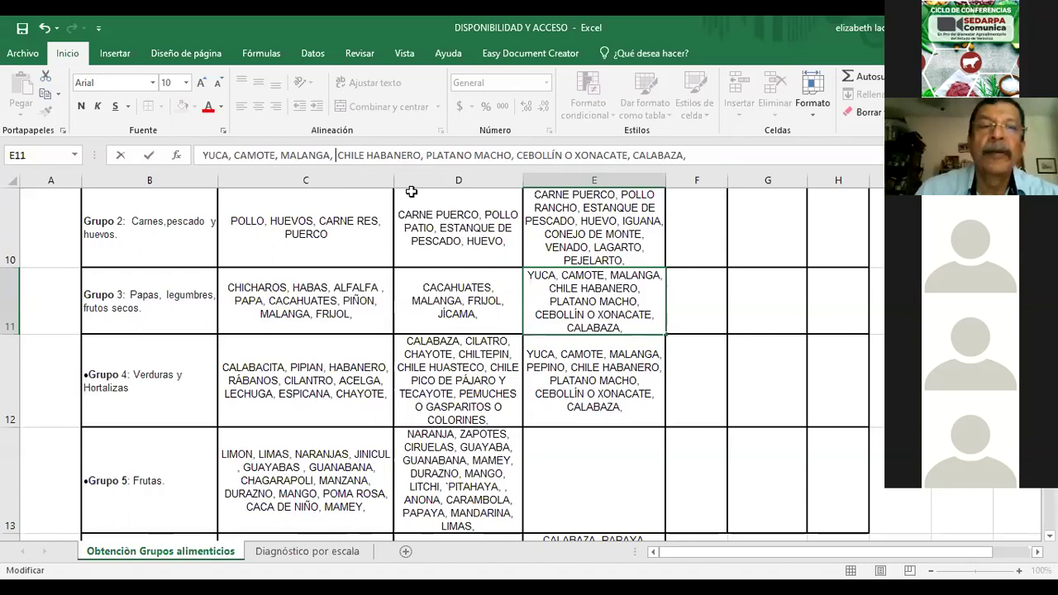
- Remove "MALANGA," from the Grupo 3 list in E11
key(Delete)
key(Delete)
key(Delete)
key(Delete)
key(Delete)
key(Delete)
key(Delete)
key(Delete)
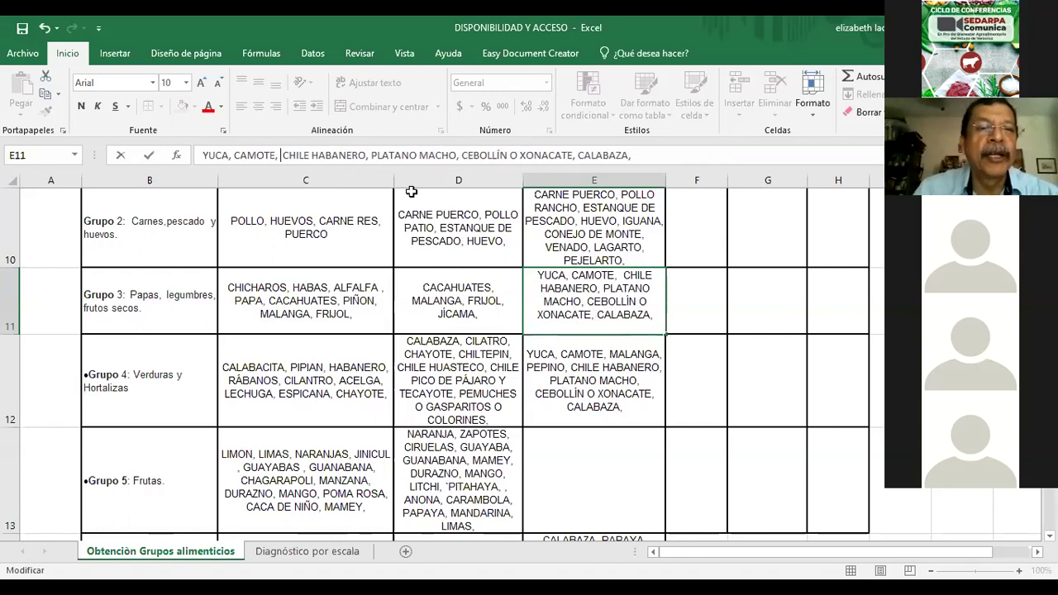
- Remove "CHILE HABANERO," from the Grupo 3 list in E11
key(Delete)
key(Delete)
key(Delete)
key(Delete)
key(Delete)
key(Delete)
key(Delete)
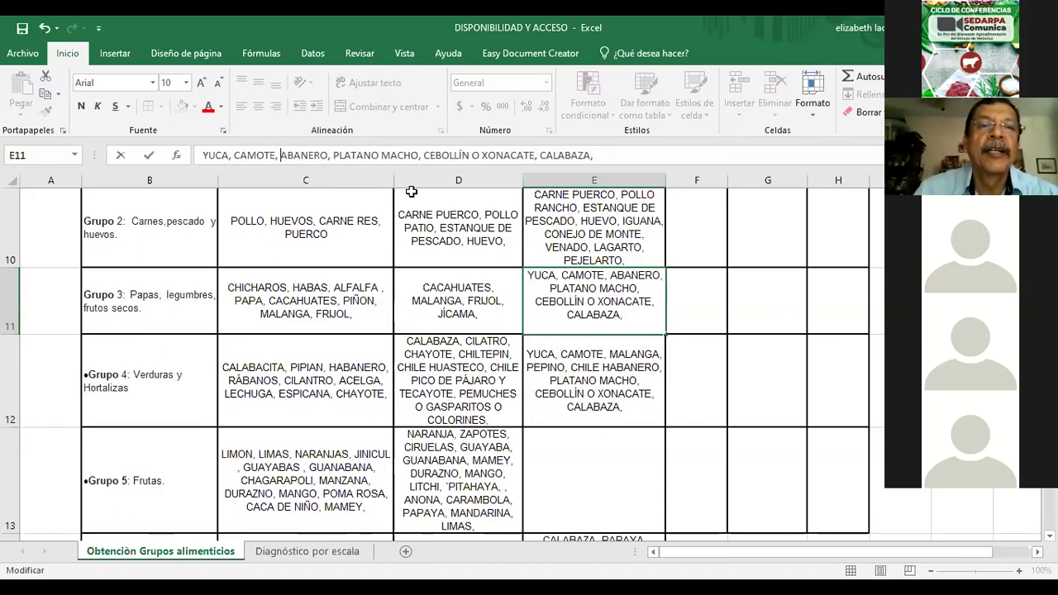
key(Delete)
key(Delete)
key(Delete)
key(Delete)
key(Delete)
key(Delete)
key(Delete)
key(Delete)
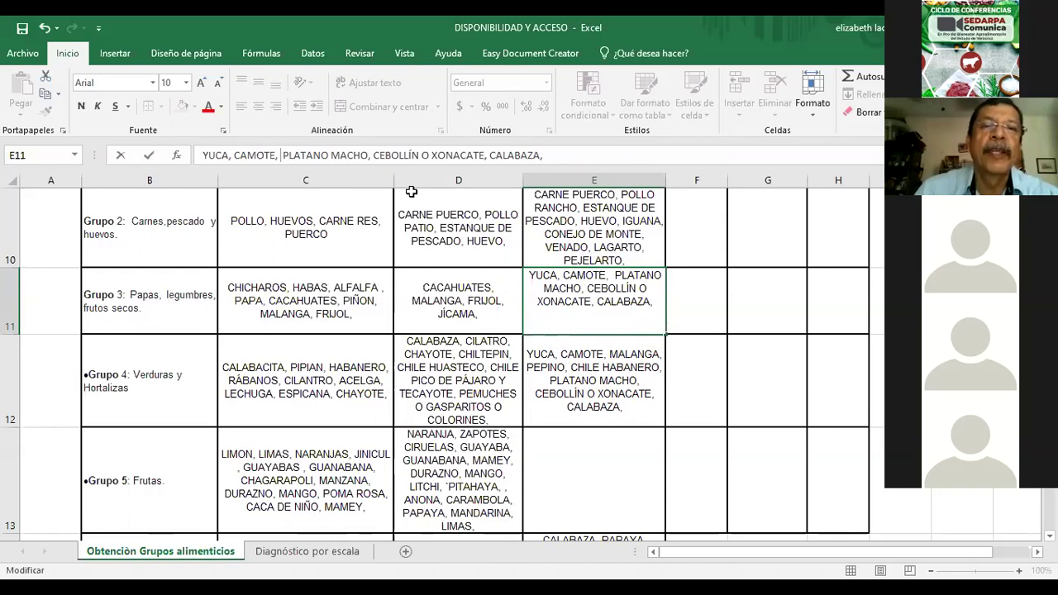
- Remove "CEBOLLÍN O XONACATE, CALABAZA," from the end of the Grupo 3 list in E11
click(372, 158)
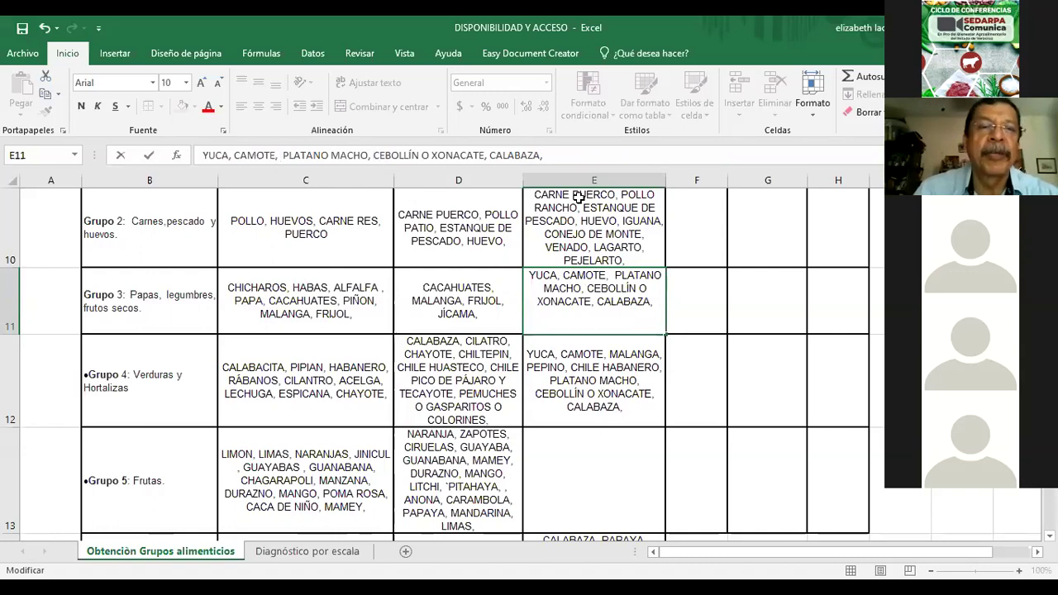
key(Delete)
key(Delete)
key(Delete)
key(Delete)
key(Delete)
key(Delete)
key(Delete)
key(Delete)
key(Delete)
key(Delete)
key(Delete)
key(Delete)
key(Delete)
key(Delete)
key(Delete)
key(Delete)
key(Delete)
key(Delete)
key(Delete)
key(Delete)
key(Delete)
key(Delete)
key(Delete)
key(Delete)
key(Delete)
key(Delete)
key(Delete)
key(Delete)
key(Delete)
key(Delete)
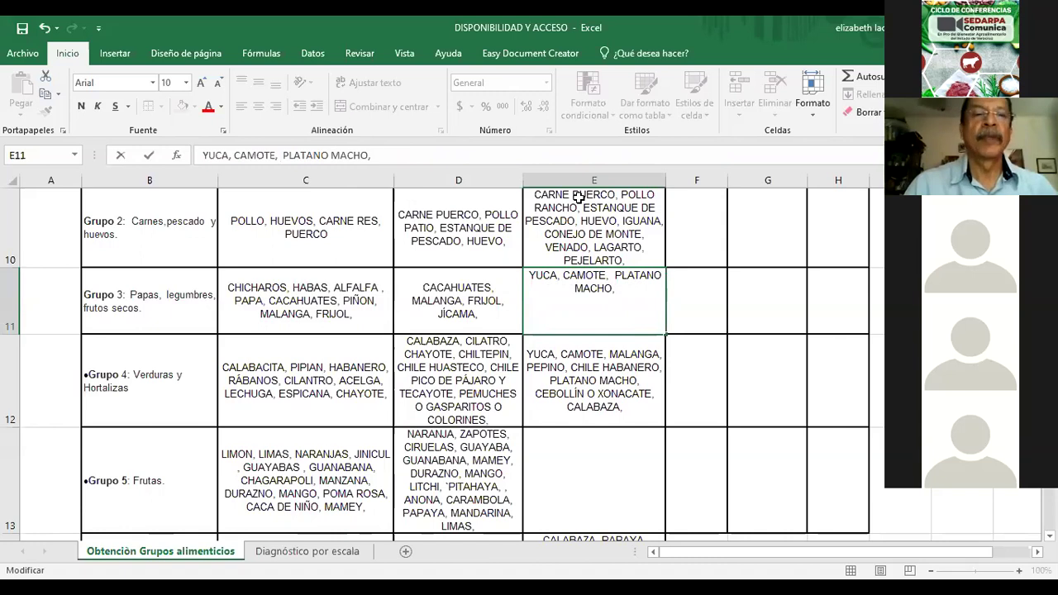
- Move "PLATANO MACHO," from the Grupo 3 list in E11 to the Grupo 5 cell E13
click(624, 320)
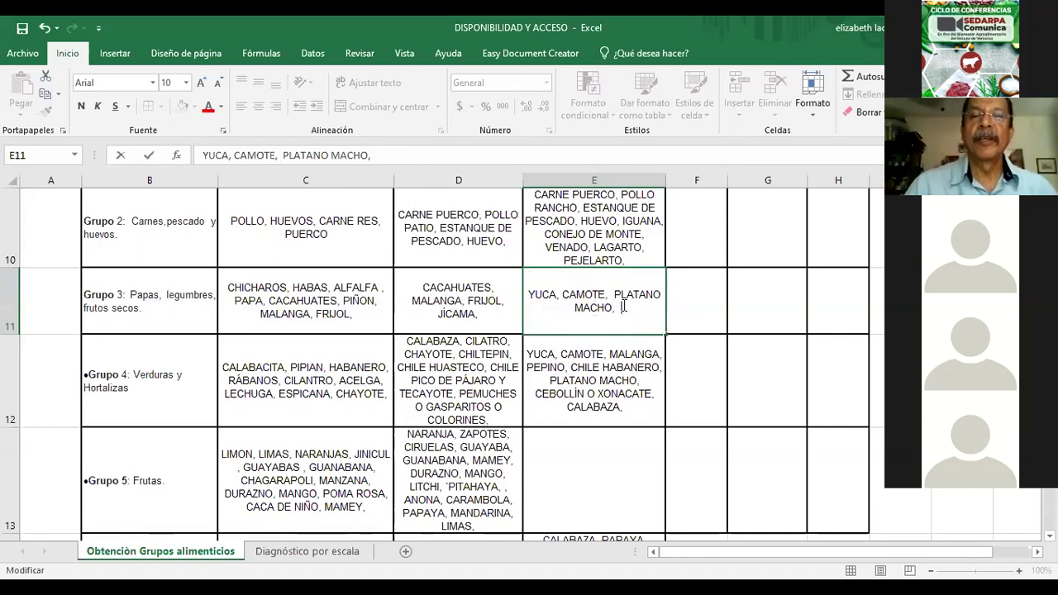
key(ctrl+shift+Left)
key(ctrl+shift+Left)
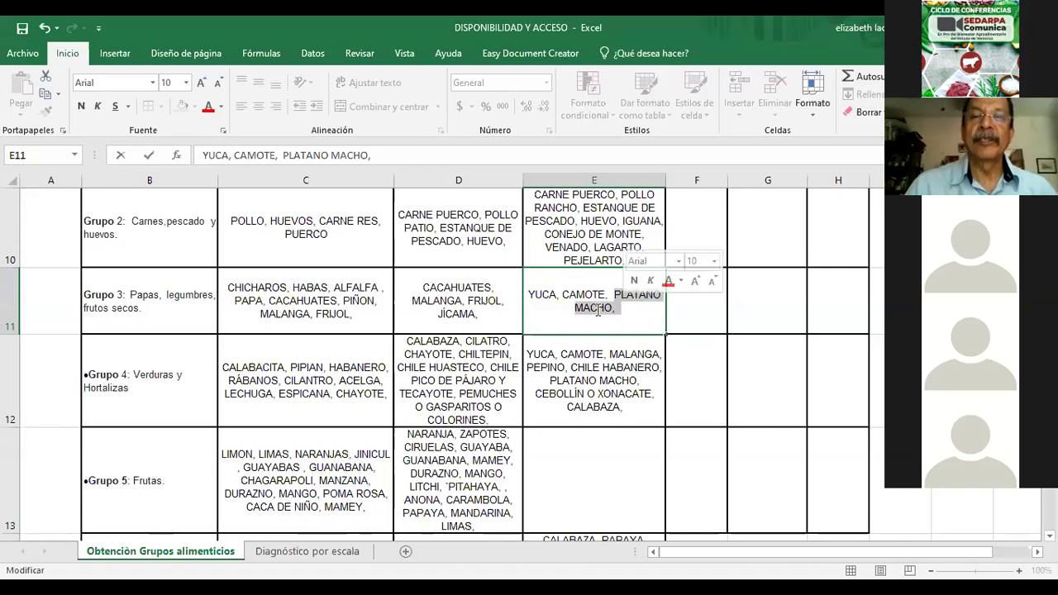
right_click(641, 320)
key(Return)
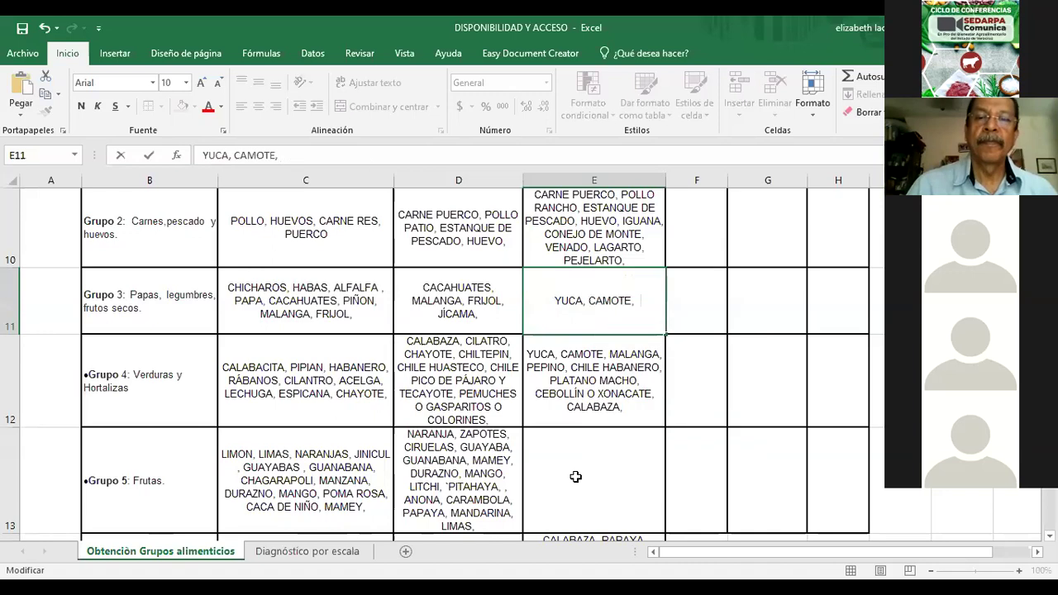
click(576, 477)
key(shift+F10)
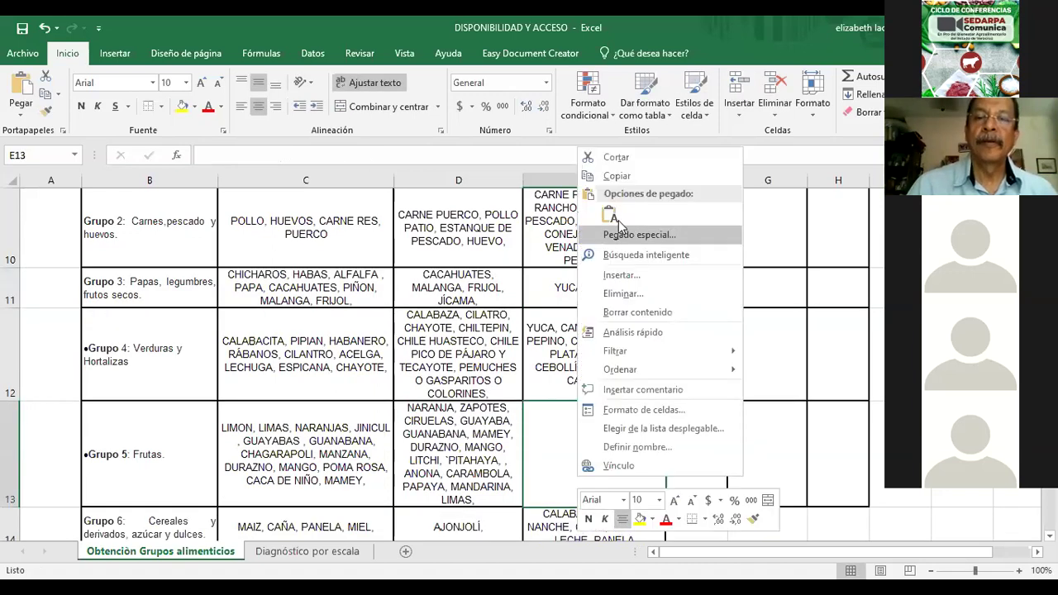
click(612, 215)
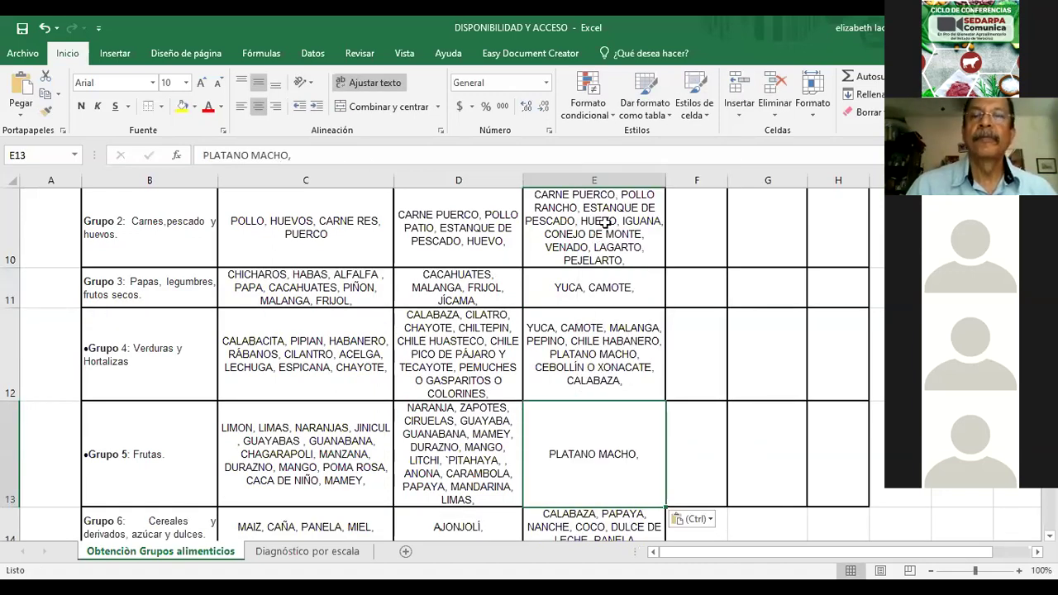
- Append "TOMATE CRIOLLO OJO DE VENADO" to the Grupo 4 list in E12 and commit the entry
key(Up)
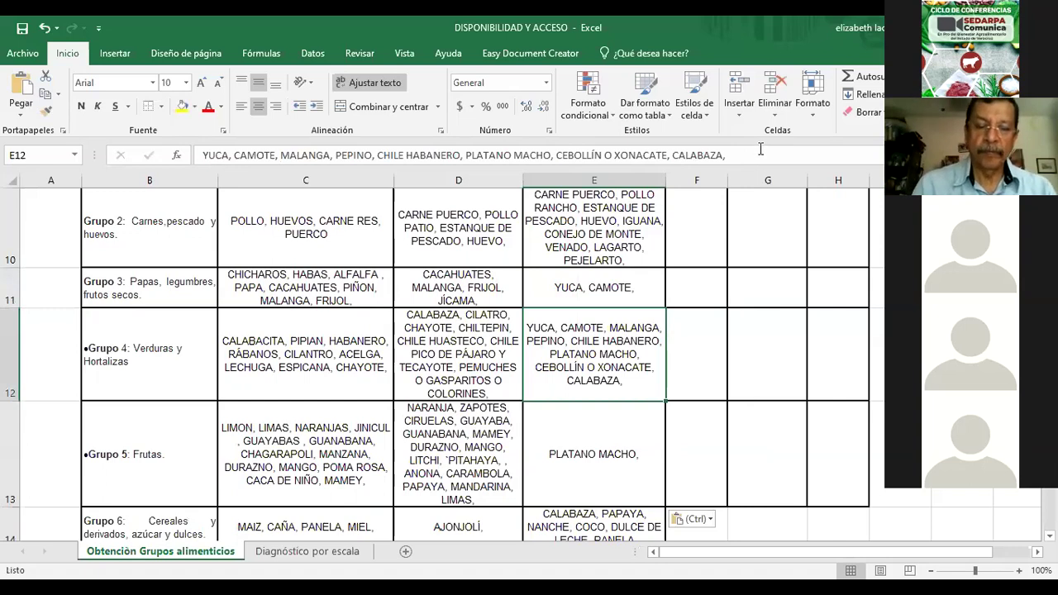
click(761, 148)
text(TOMATE CRI)
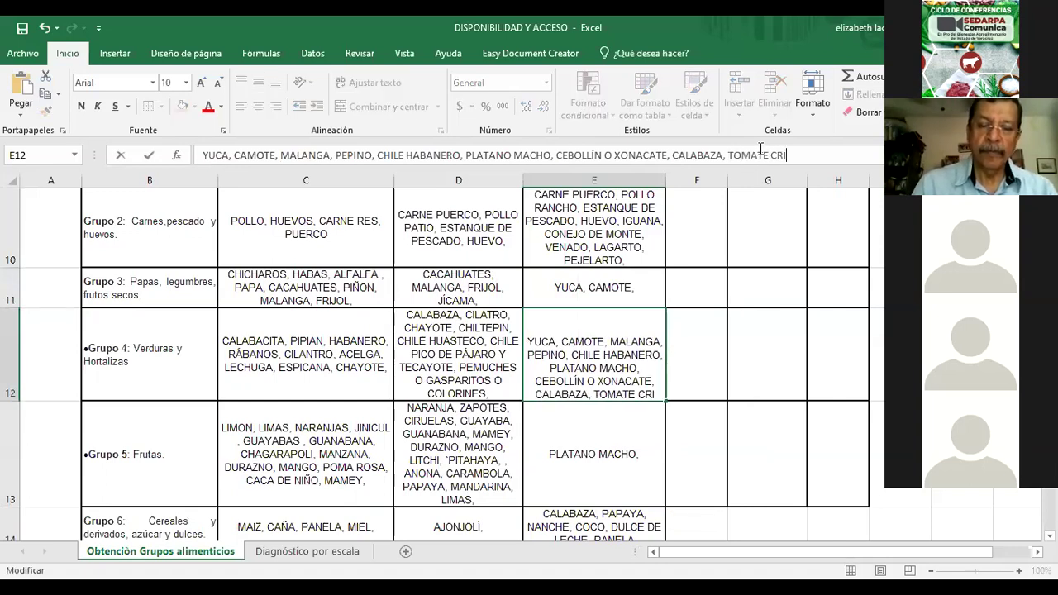
text(OLLO OJ)
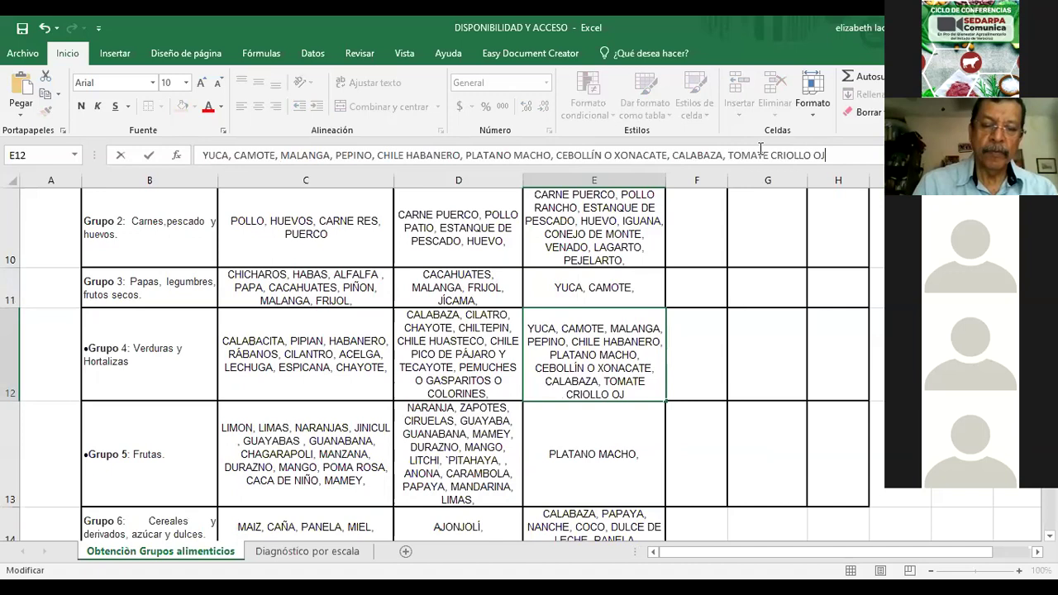
text(O DE BVE)
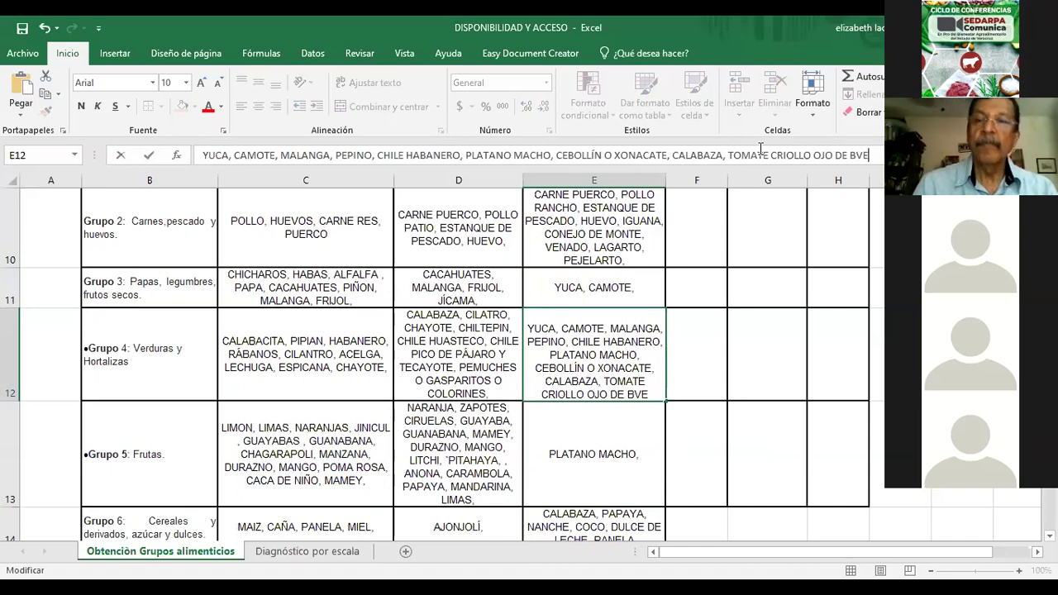
text(NADO)
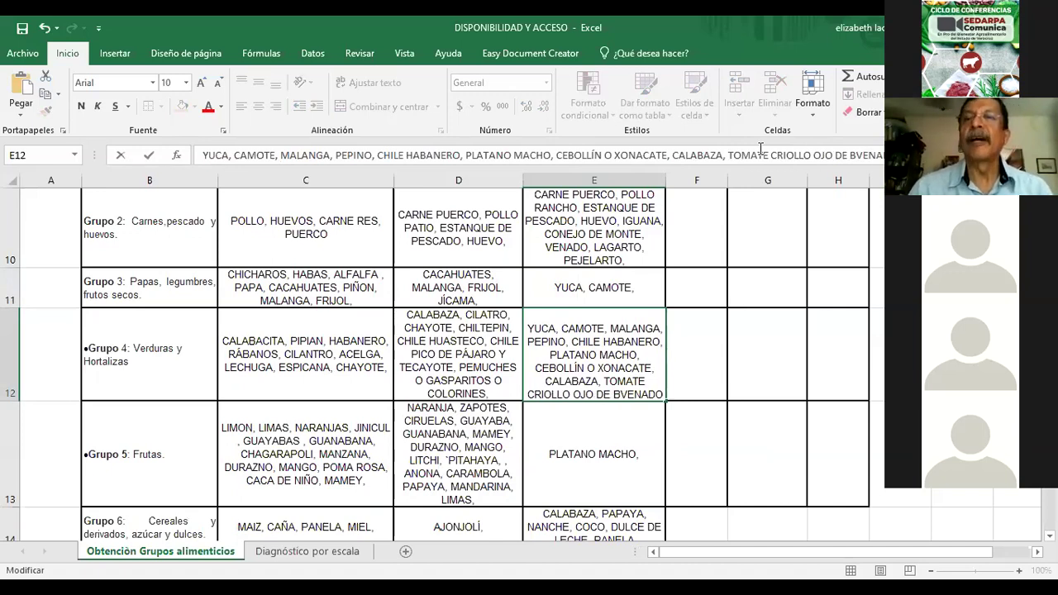
key(Delete)
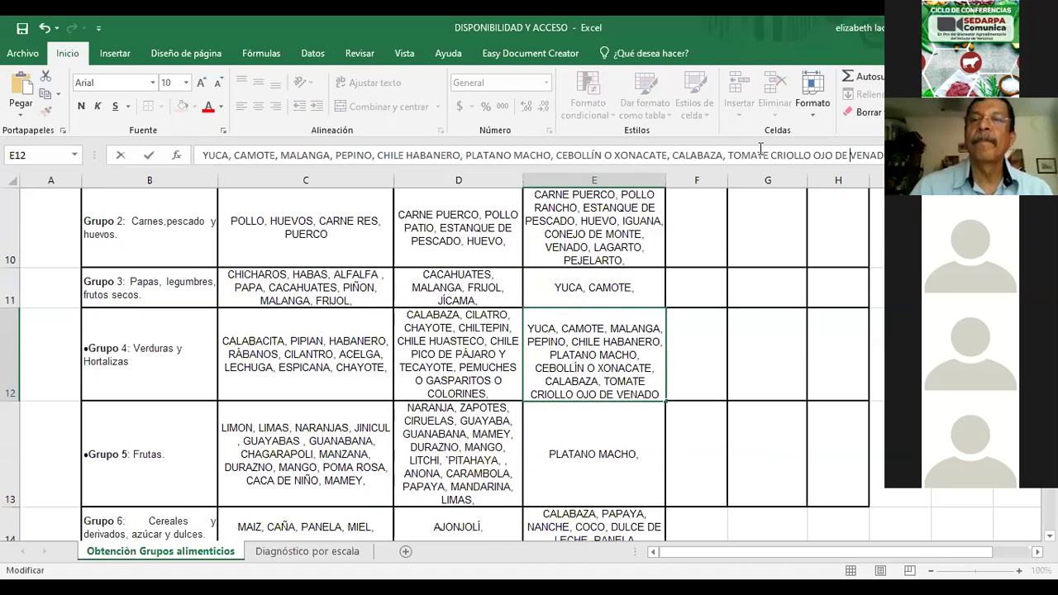
click(607, 379)
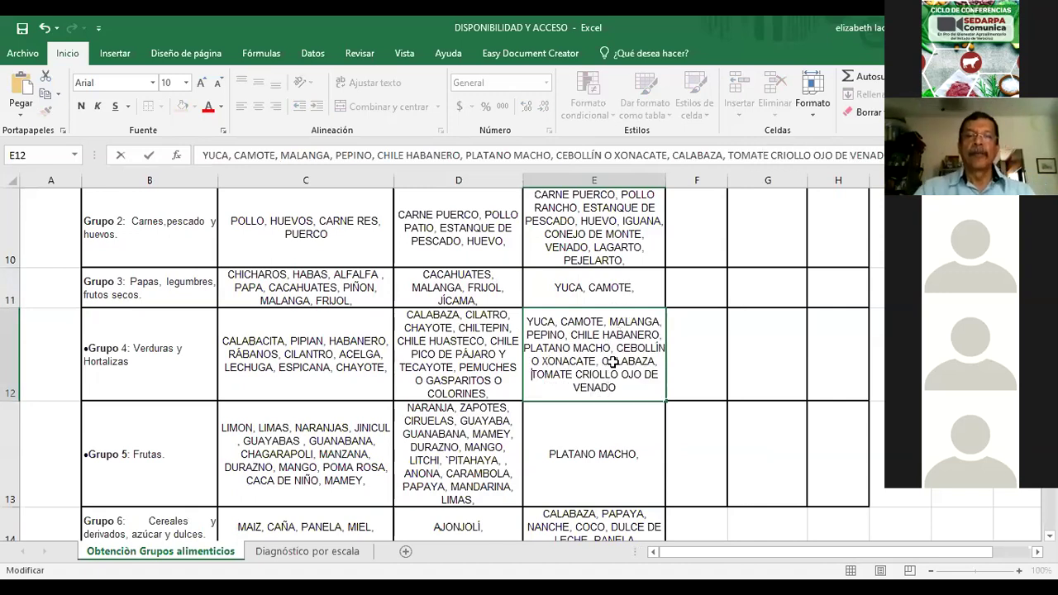
scroll(603, 318, down, 2)
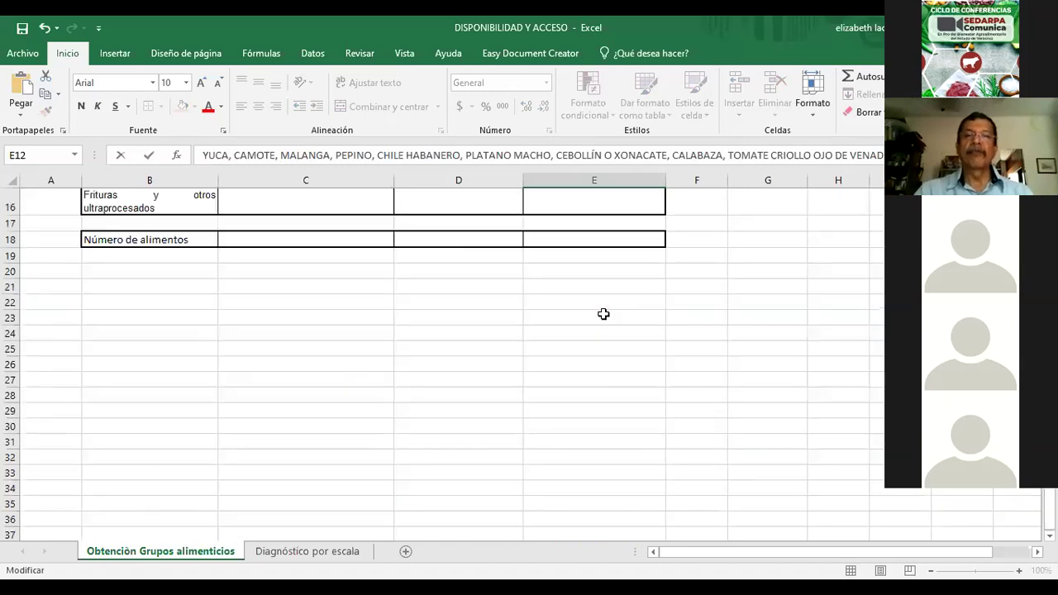
scroll(594, 346, up, 3)
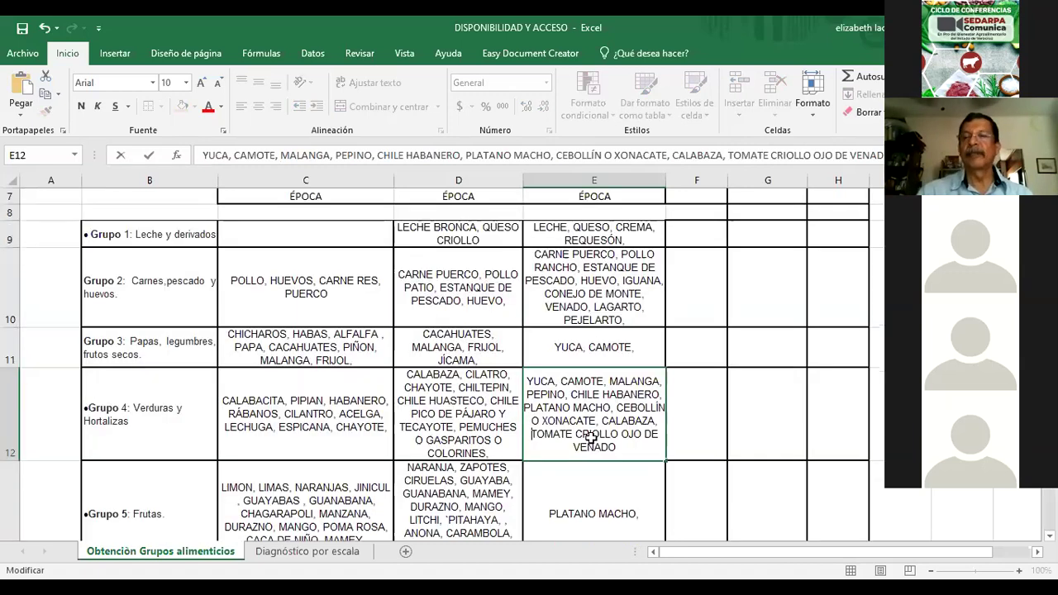
key(Return)
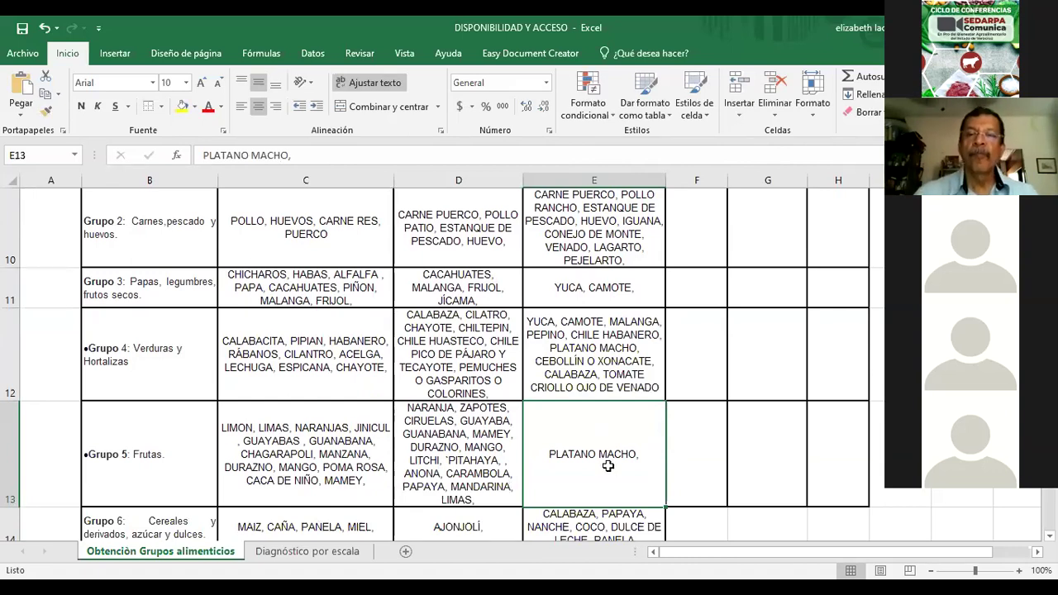
- Add "MANGO, DOMINICO," after "PLATANO MACHO," in the Grupo 5 cell E13
click(251, 155)
text(,)
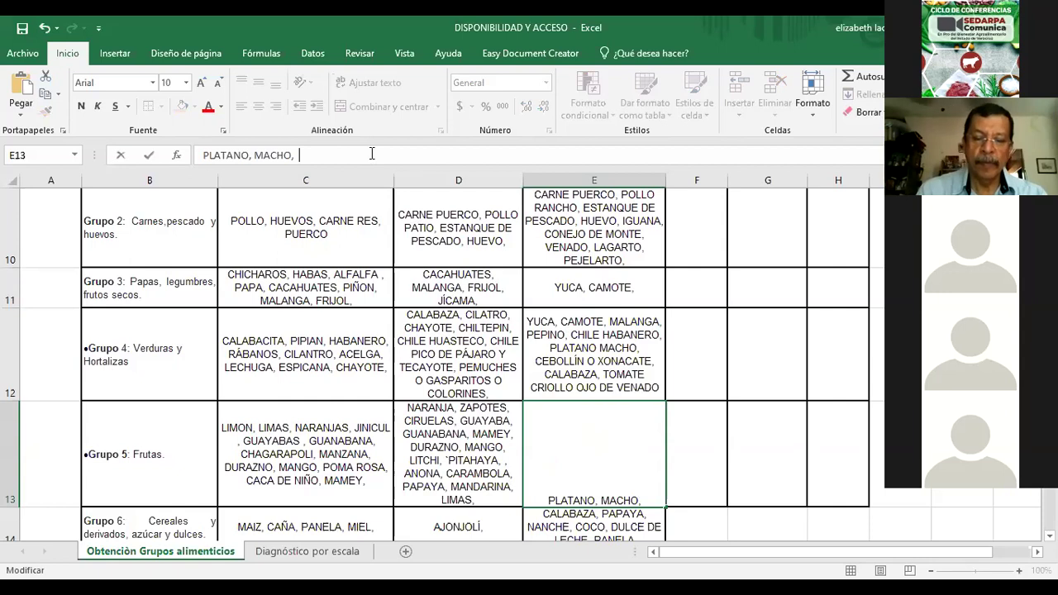
text(  MANGO,)
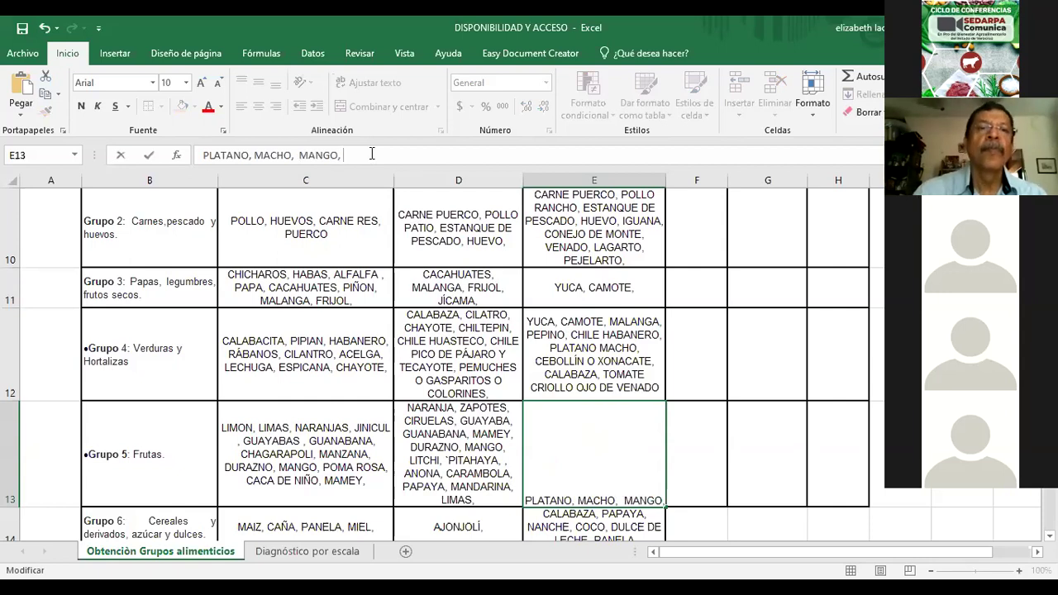
click(249, 156)
key(BackSpace)
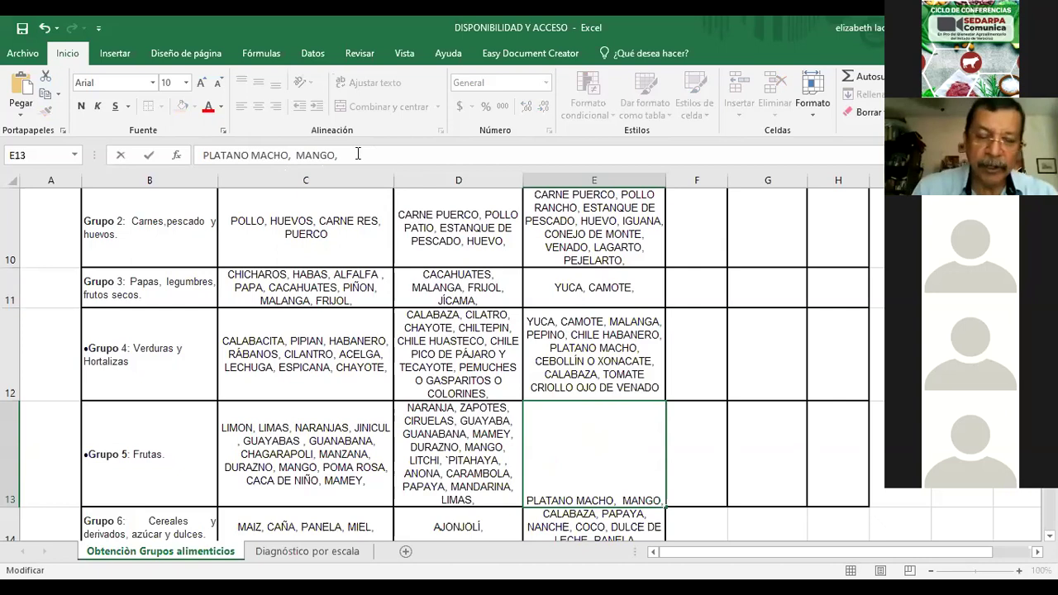
text(DOMINICO,)
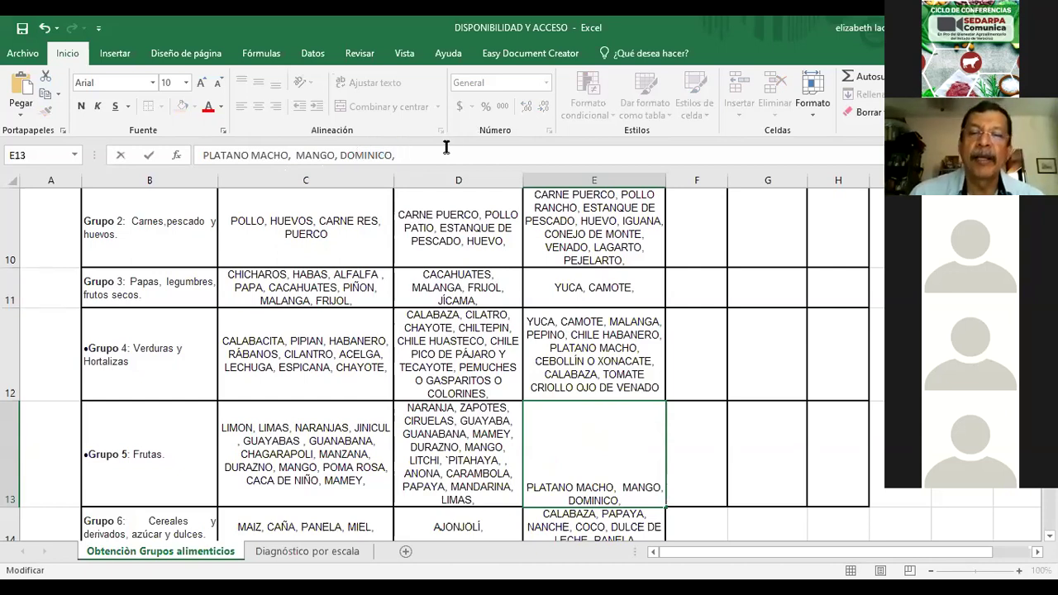
- Insert "PLATANO MANZANO Y" before "DOMINICO" in the Grupo 5 list in E13
click(597, 450)
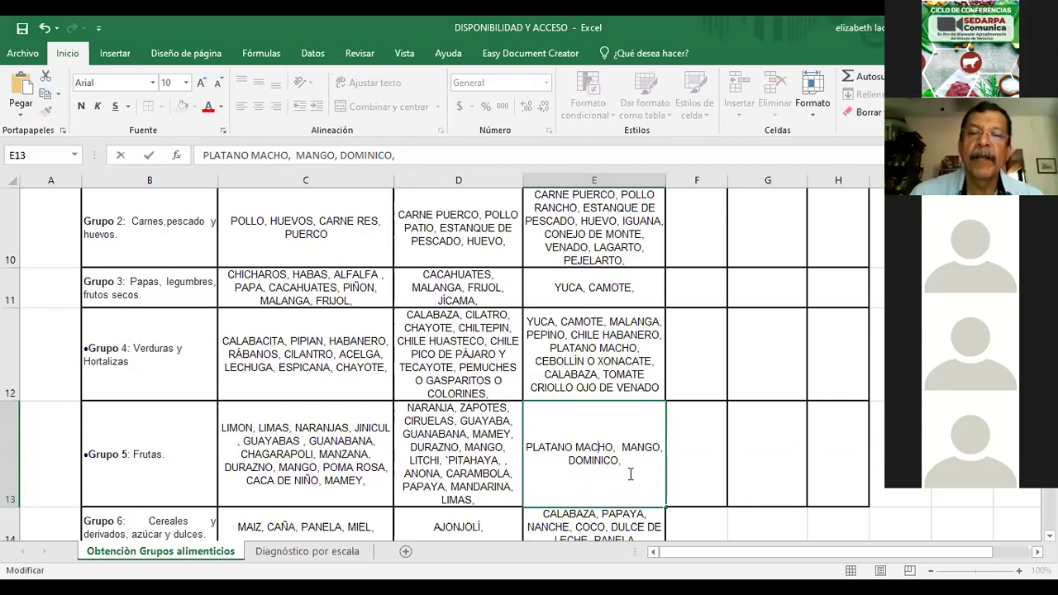
click(641, 462)
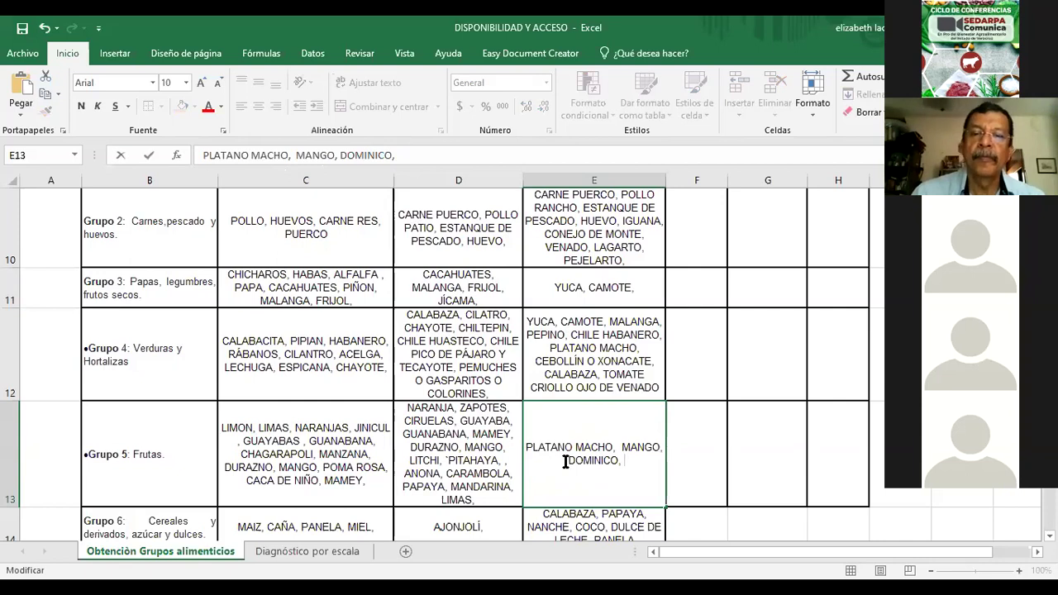
text(PLATANO MANZAO Y)
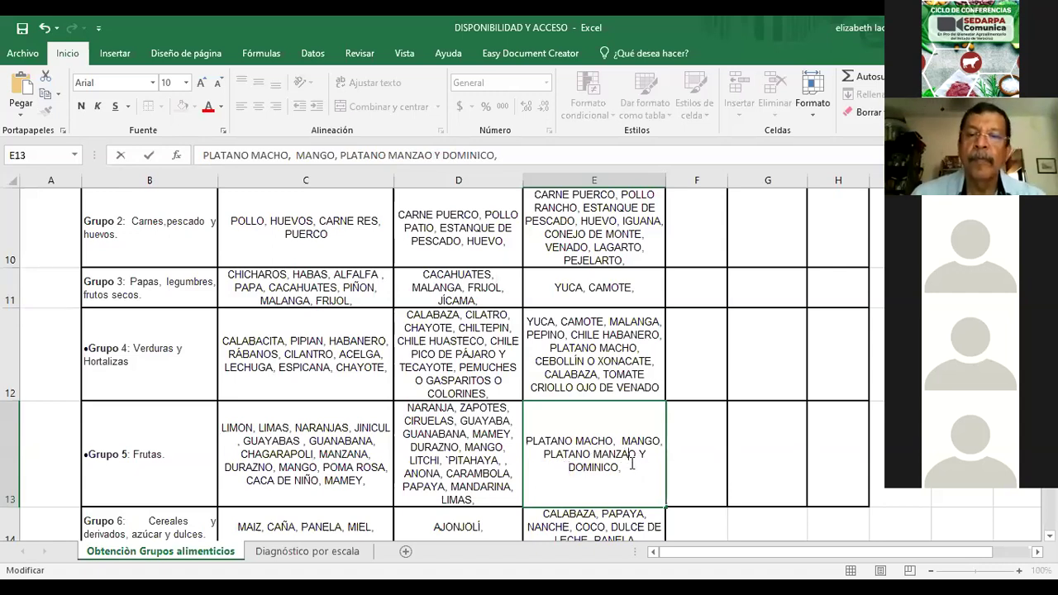
click(622, 463)
text(NICO)
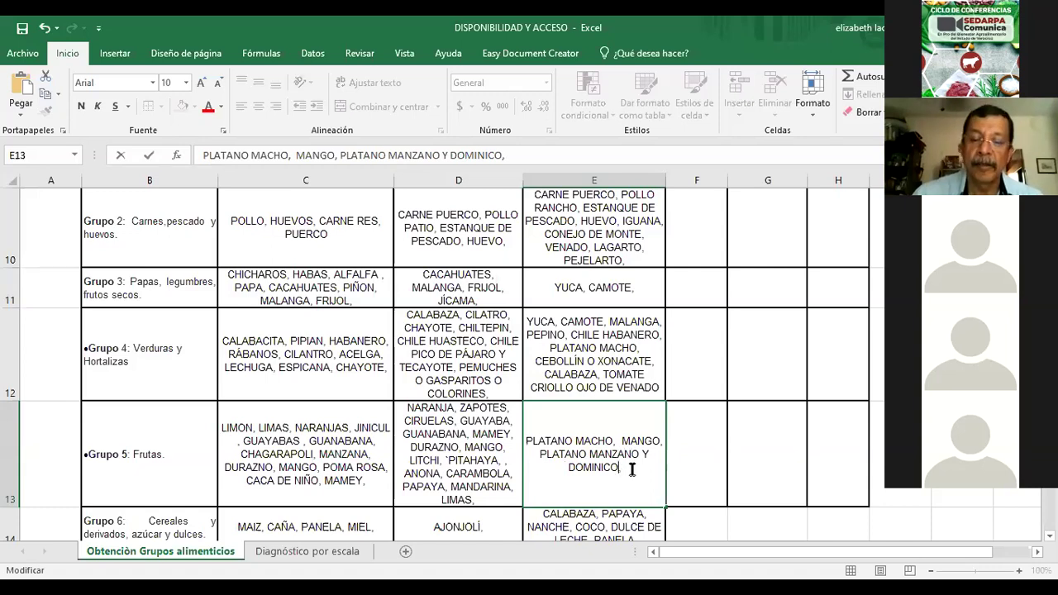
- Add "O SIENTO EN BOCA," right after "DOMINICO" in the Grupo 5 list in E13
text( O S)
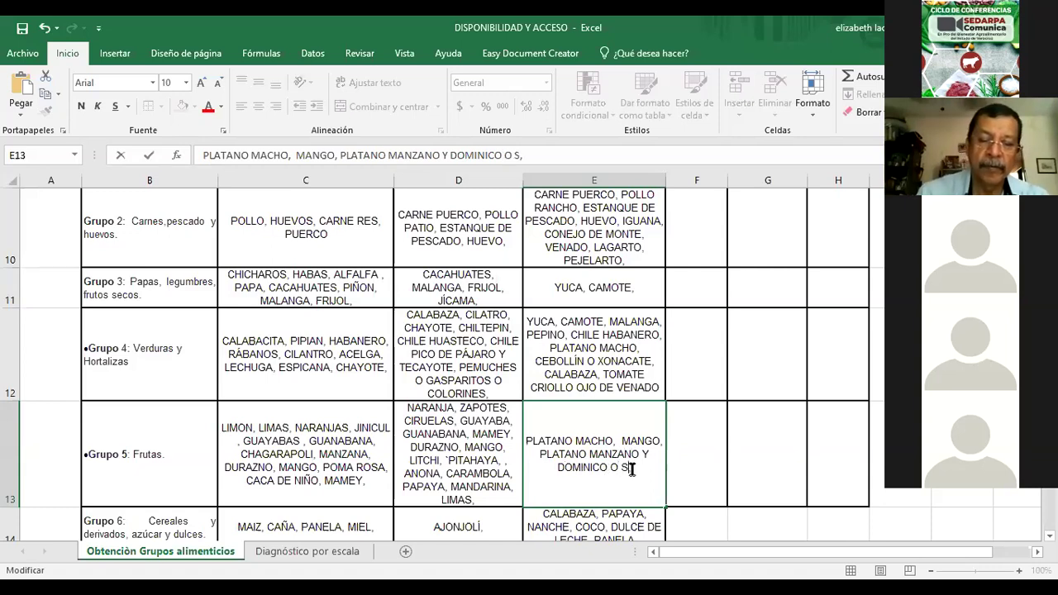
text(IENTO EN NO)
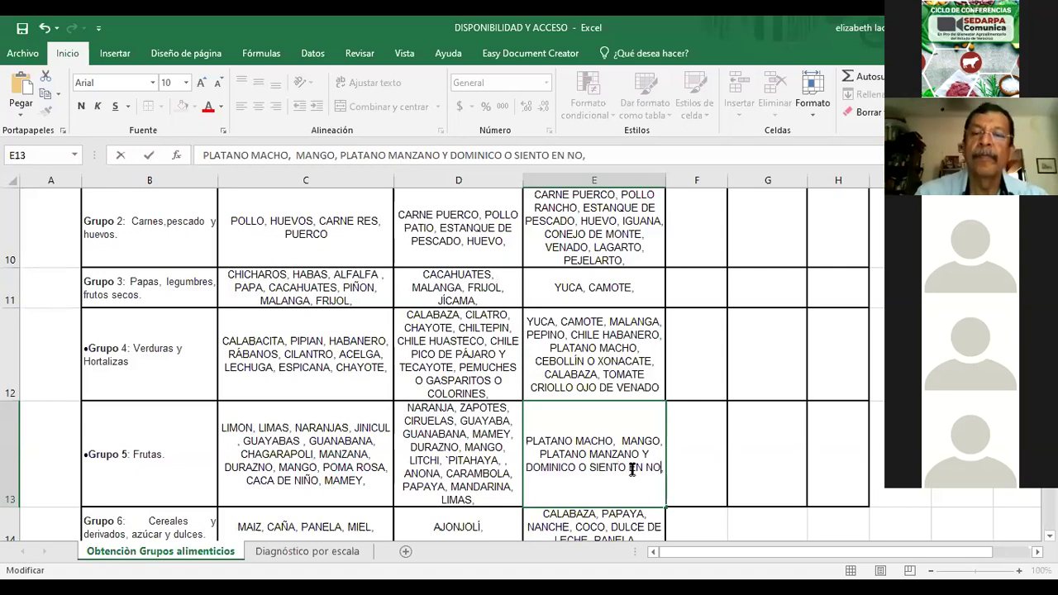
key(BackSpace)
key(BackSpace)
text(BOCA,)
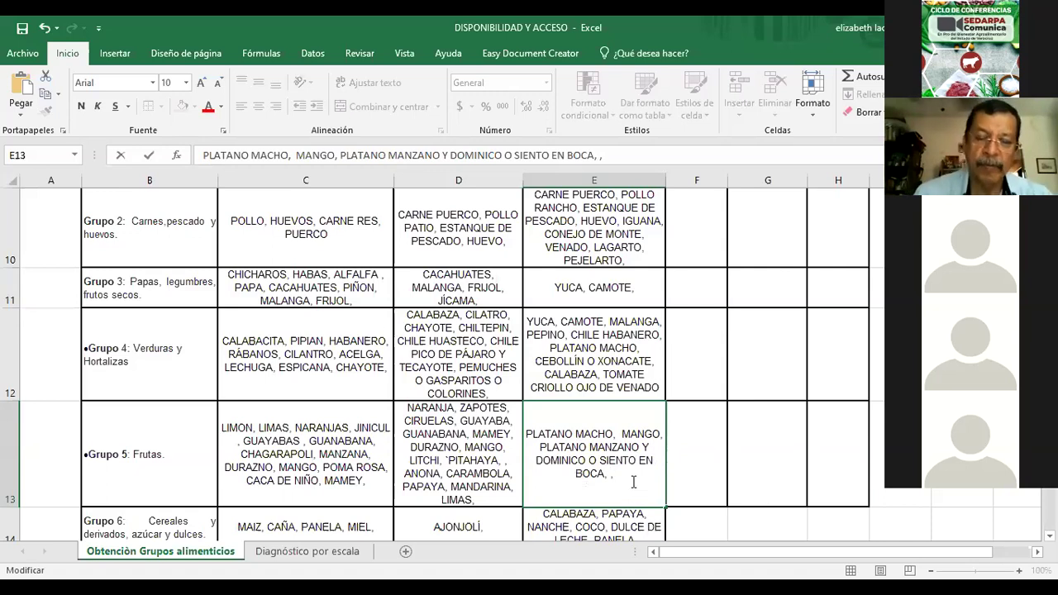
text(COSTILLO)
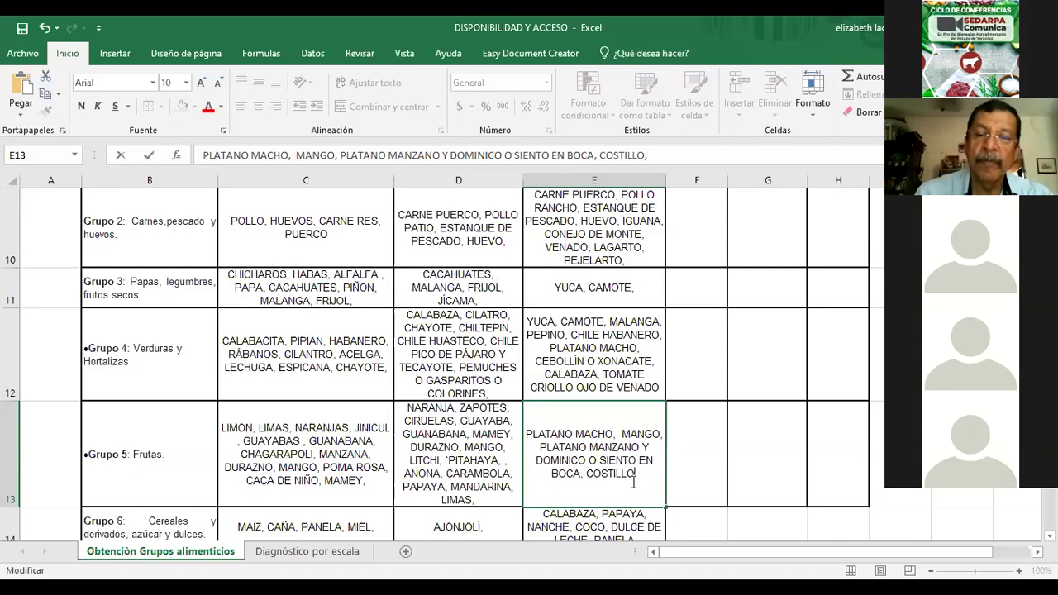
text(N, ,)
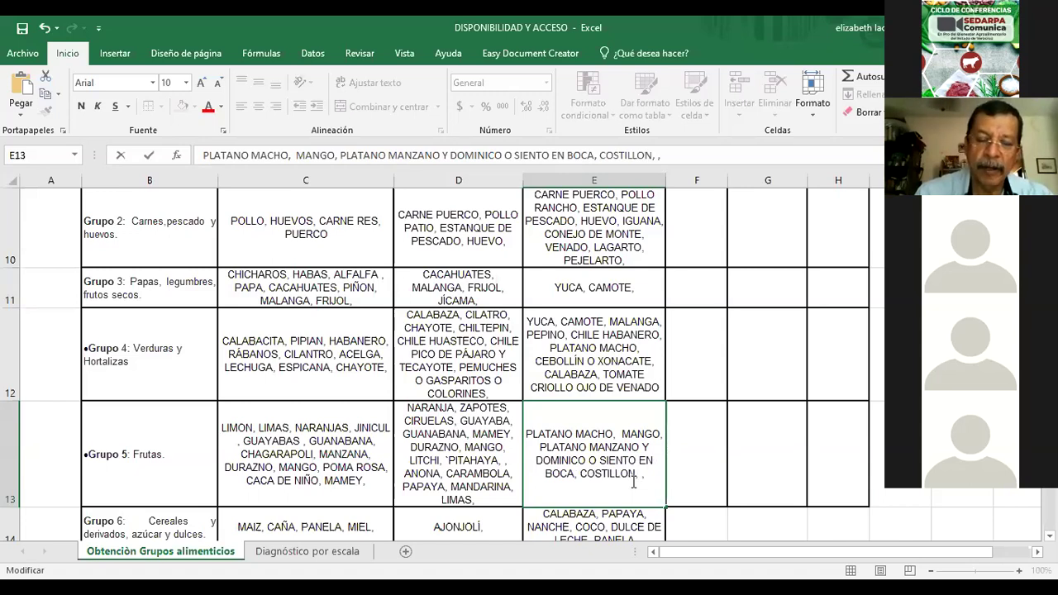
text(NANCE,)
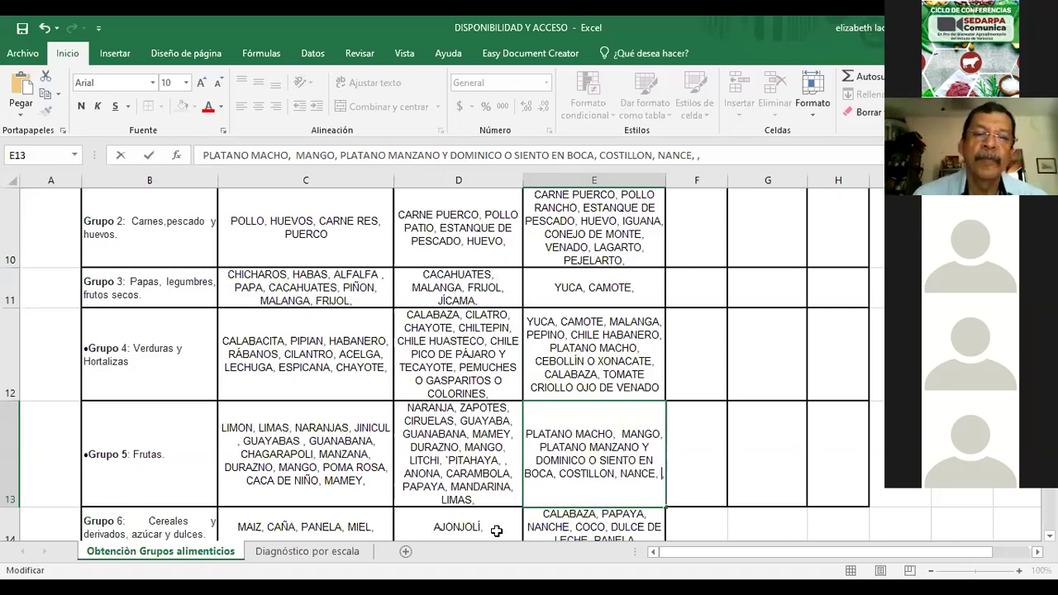
scroll(513, 496, down, 1)
scroll(513, 496, down, 1)
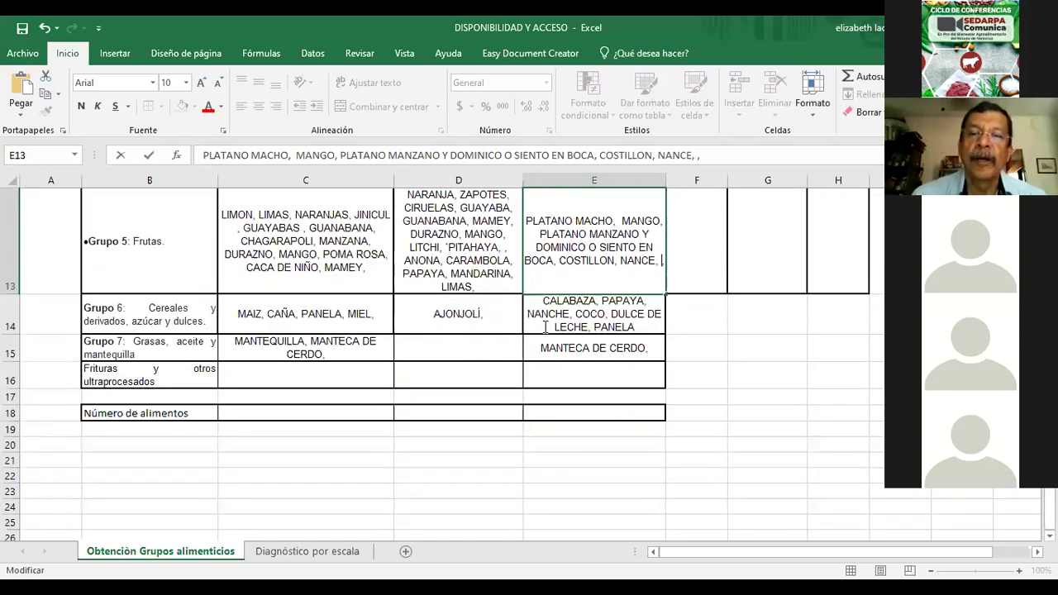
scroll(546, 326, up, 1)
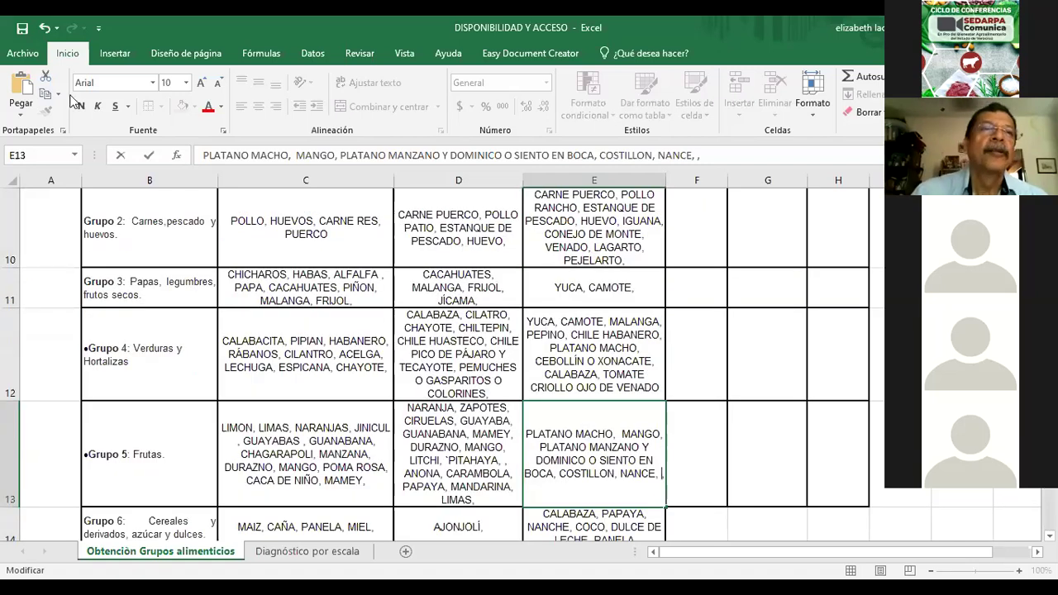
click(23, 32)
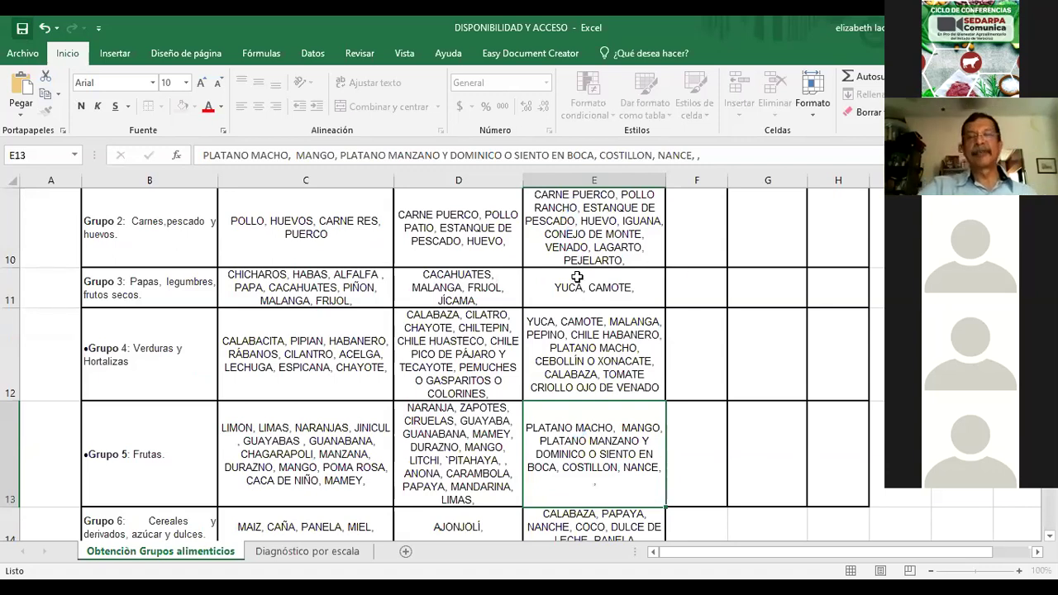
scroll(602, 354, down, 1)
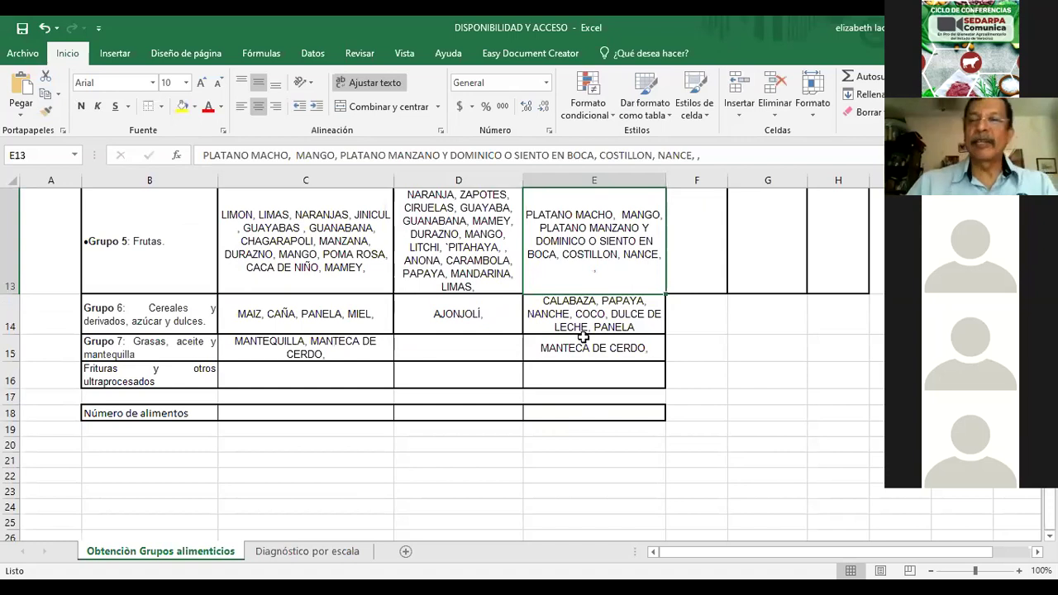
scroll(589, 339, up, 3)
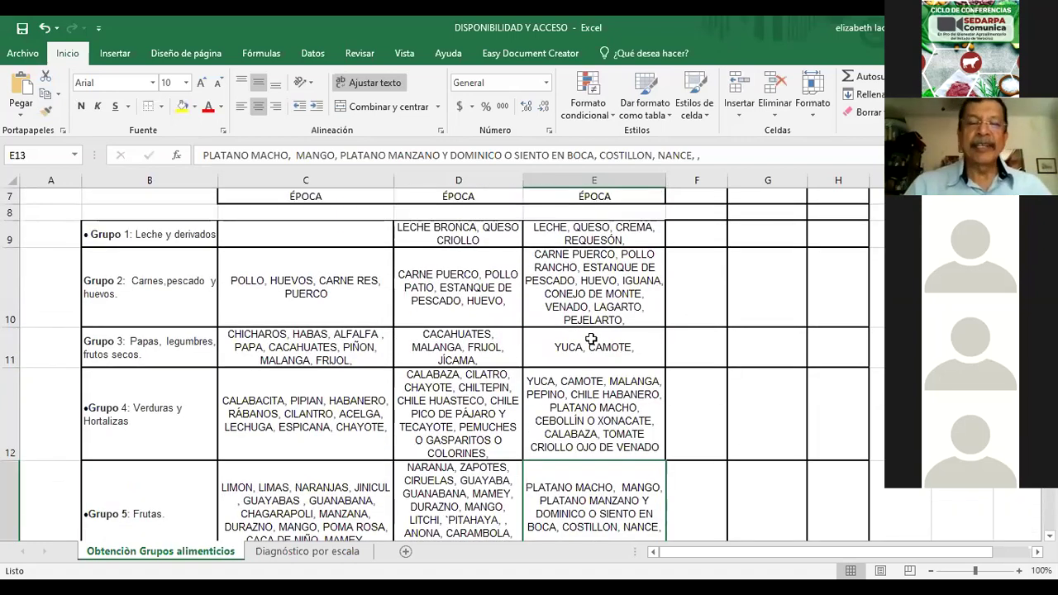
scroll(592, 340, up, 1)
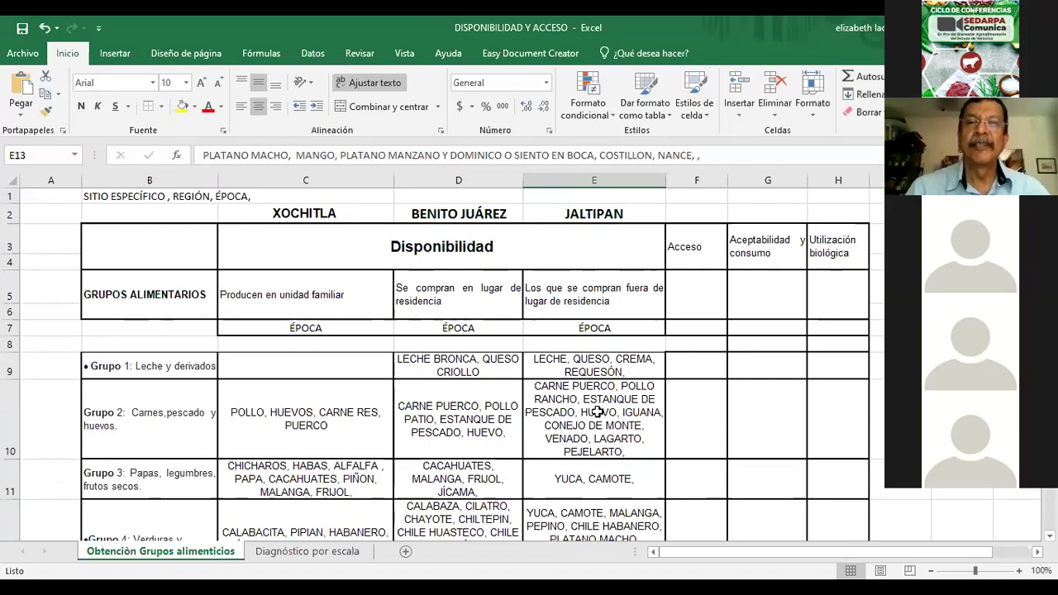
click(600, 301)
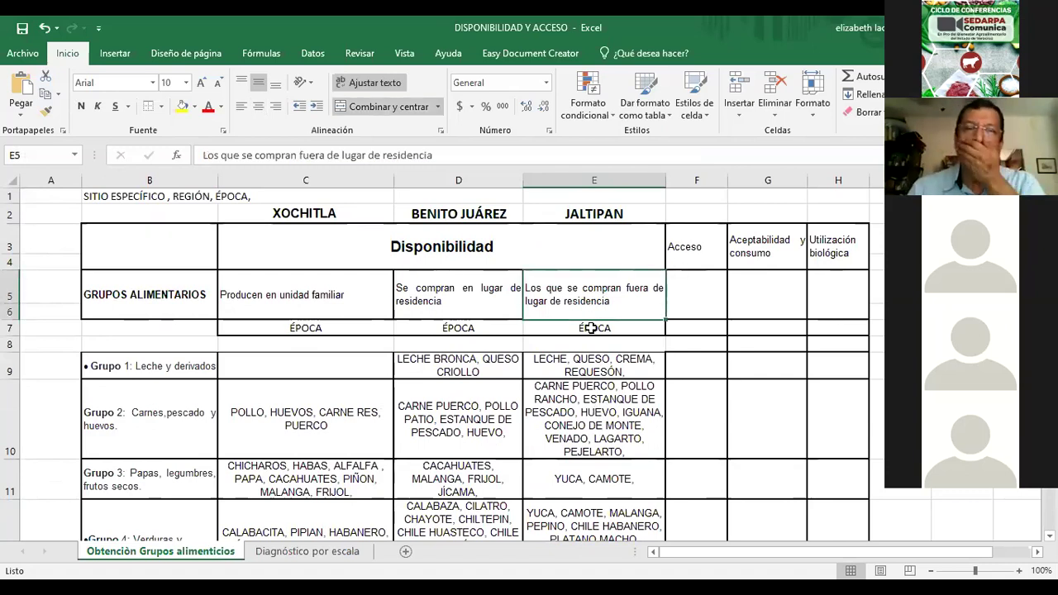